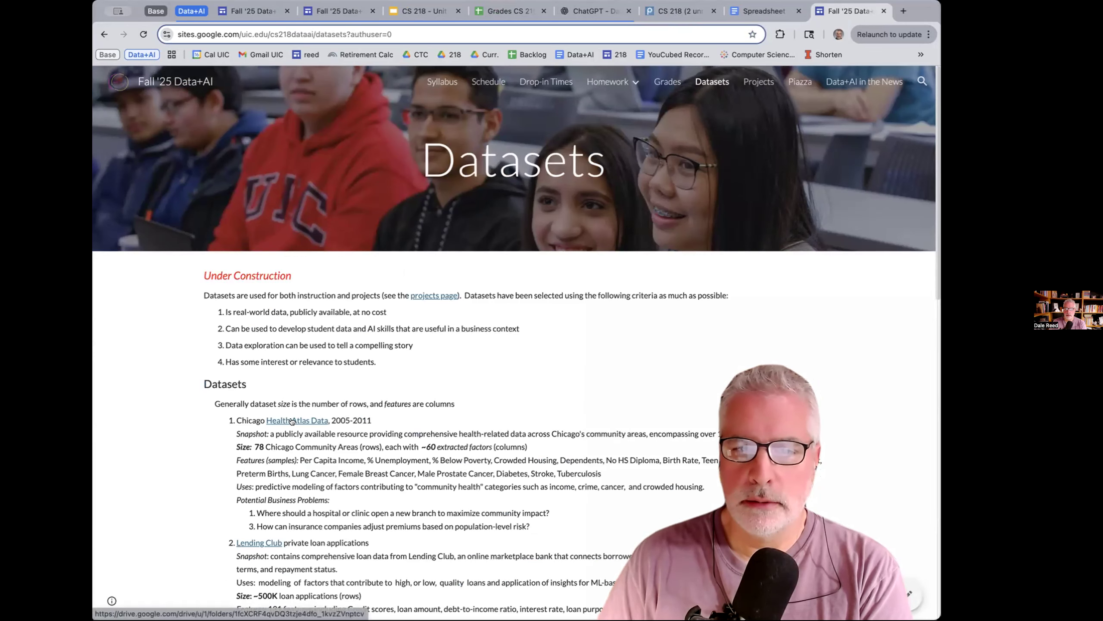
- From the Datasets page, follow the Chicago Health Atlas Data link and open the Chicago Health Atlas Data Download spreadsheet
click(292, 420)
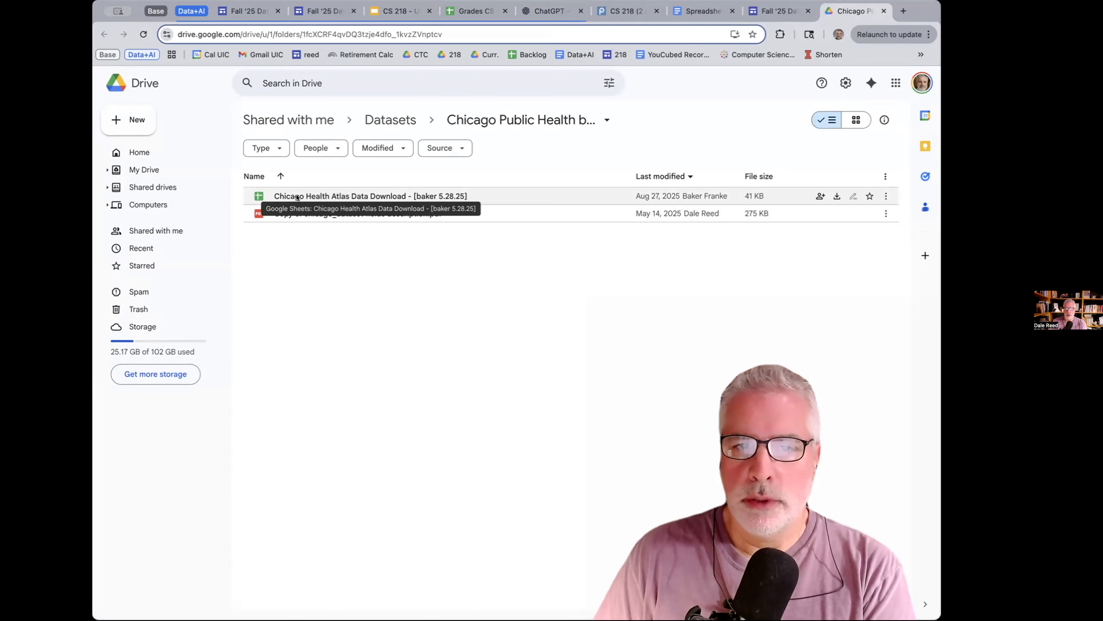
click(297, 197)
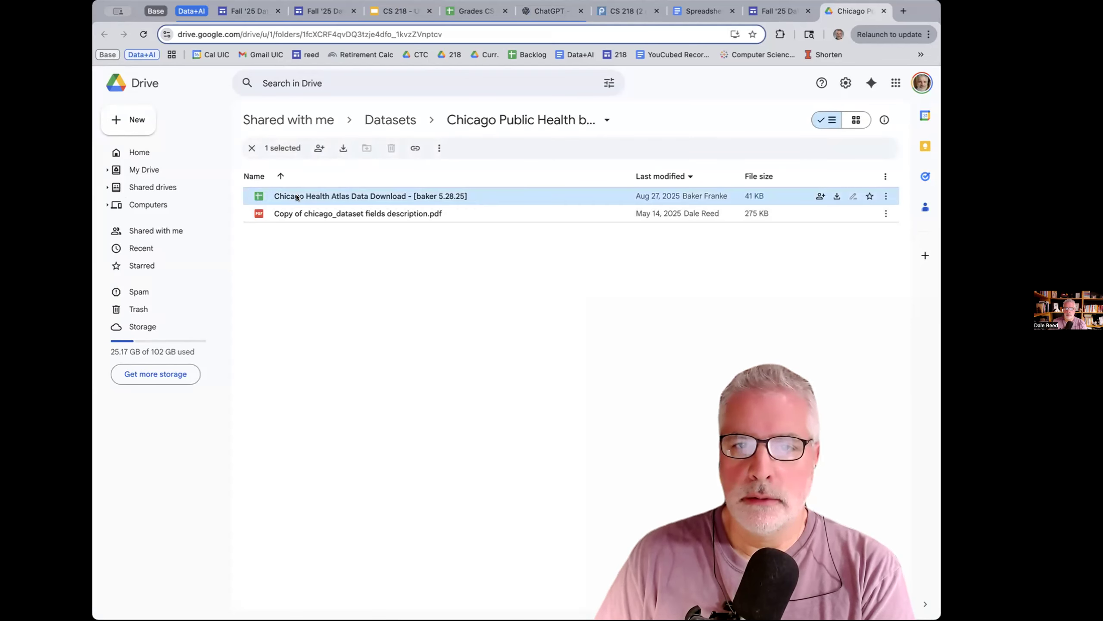
double_click(297, 197)
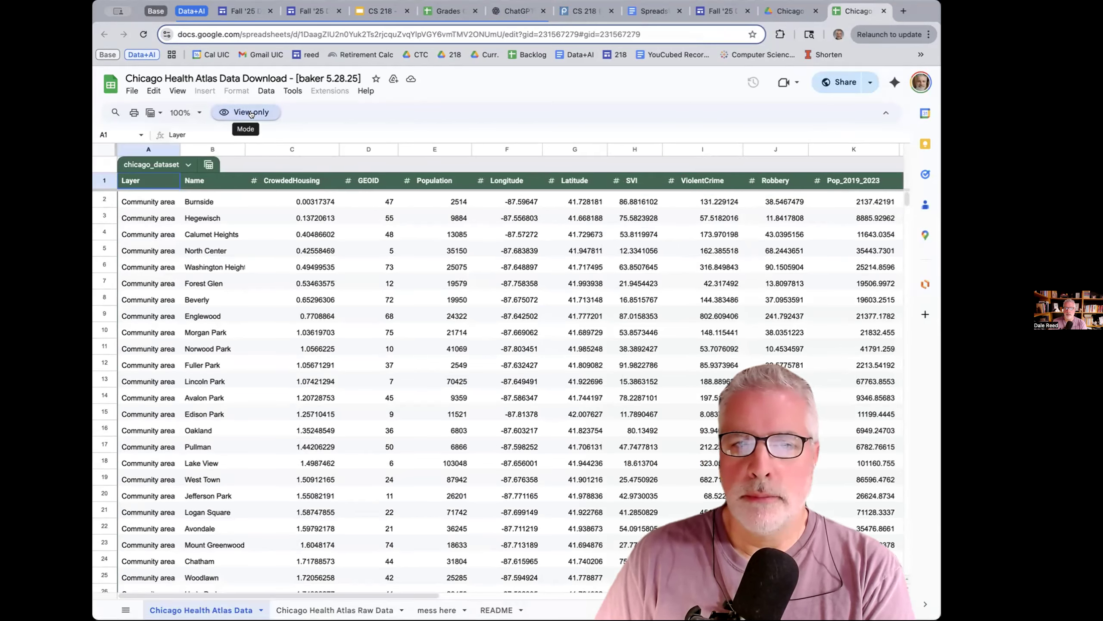
- Make a copy of the spreadsheet in My Drive, named "Copy of Chicago Health Atlas Data Download"
click(129, 90)
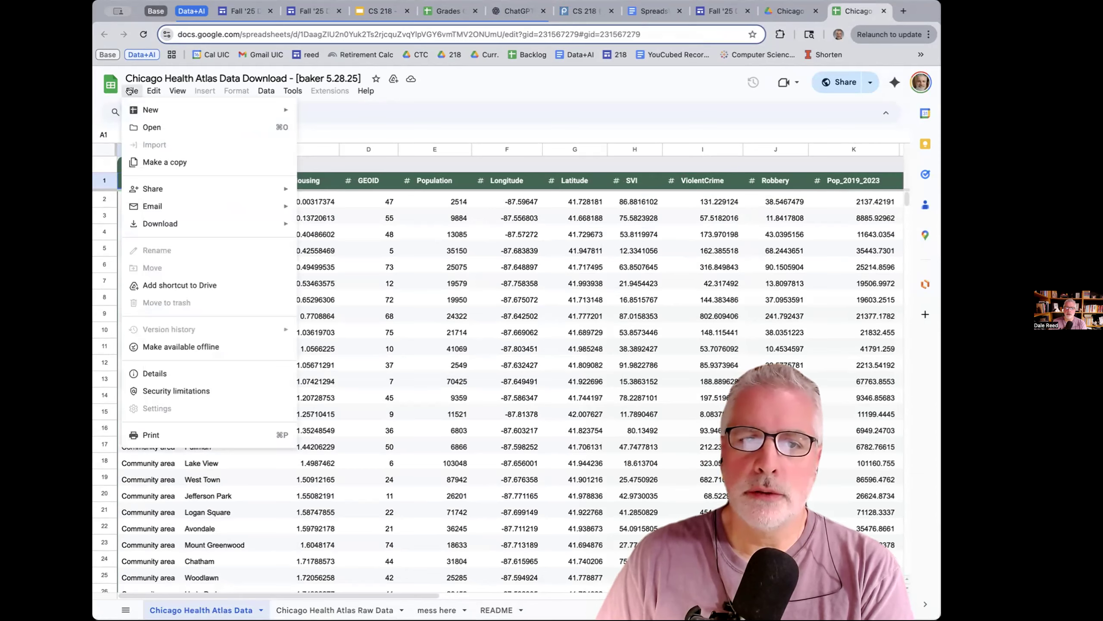
click(152, 163)
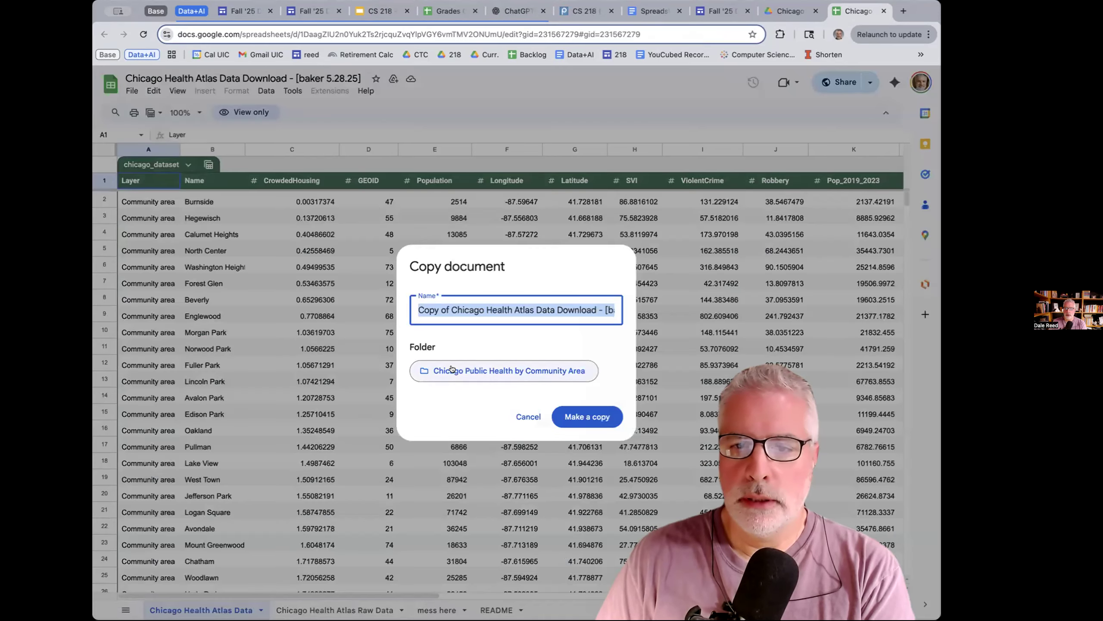
click(452, 369)
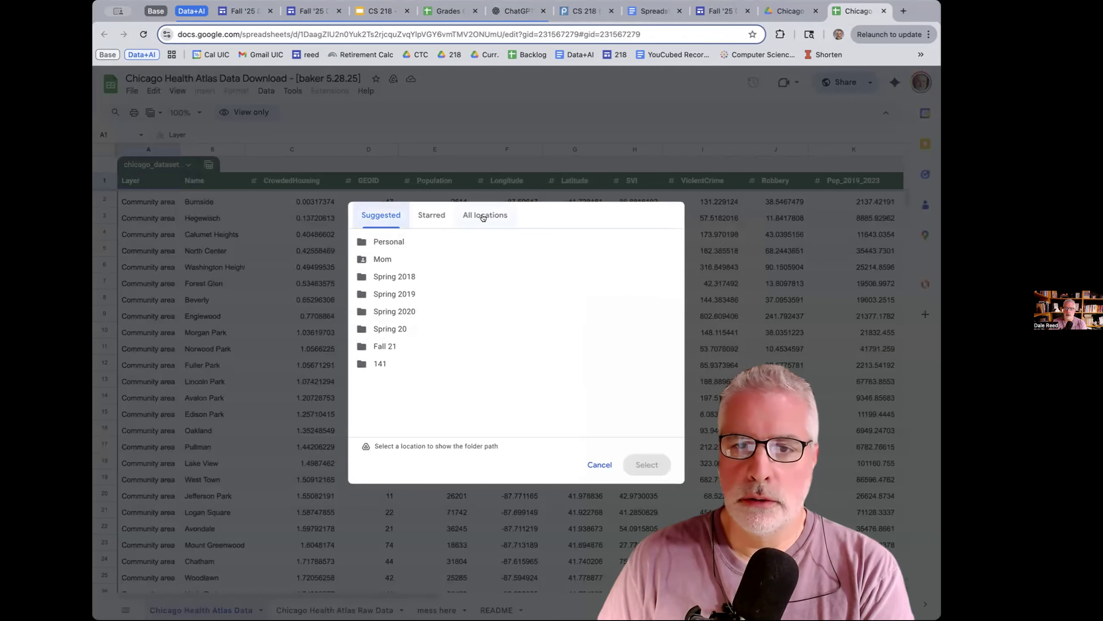
click(484, 216)
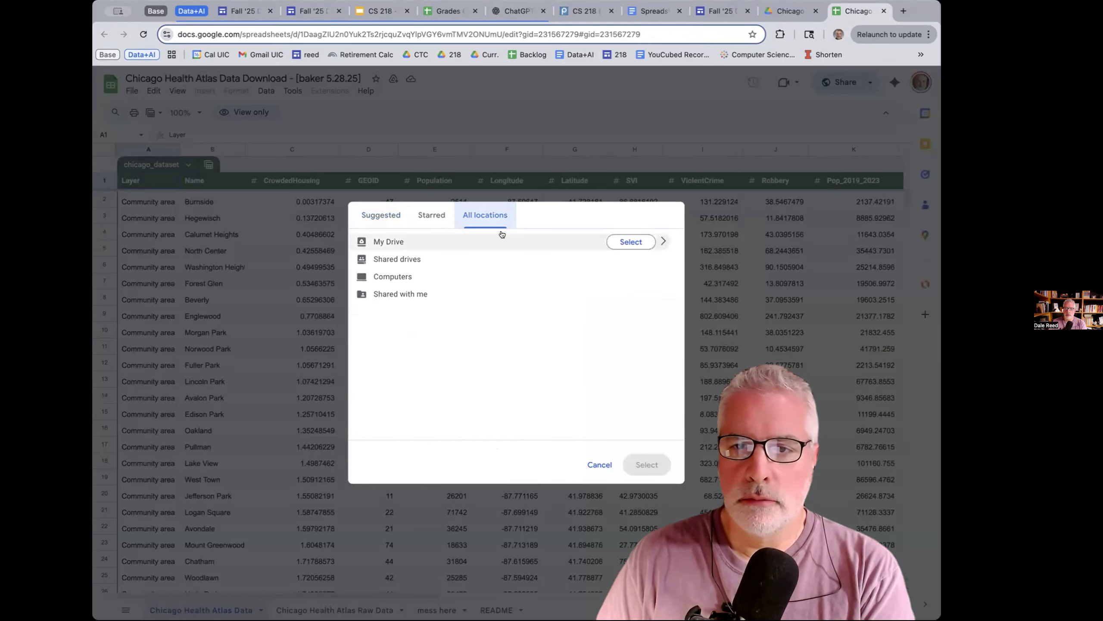
click(638, 242)
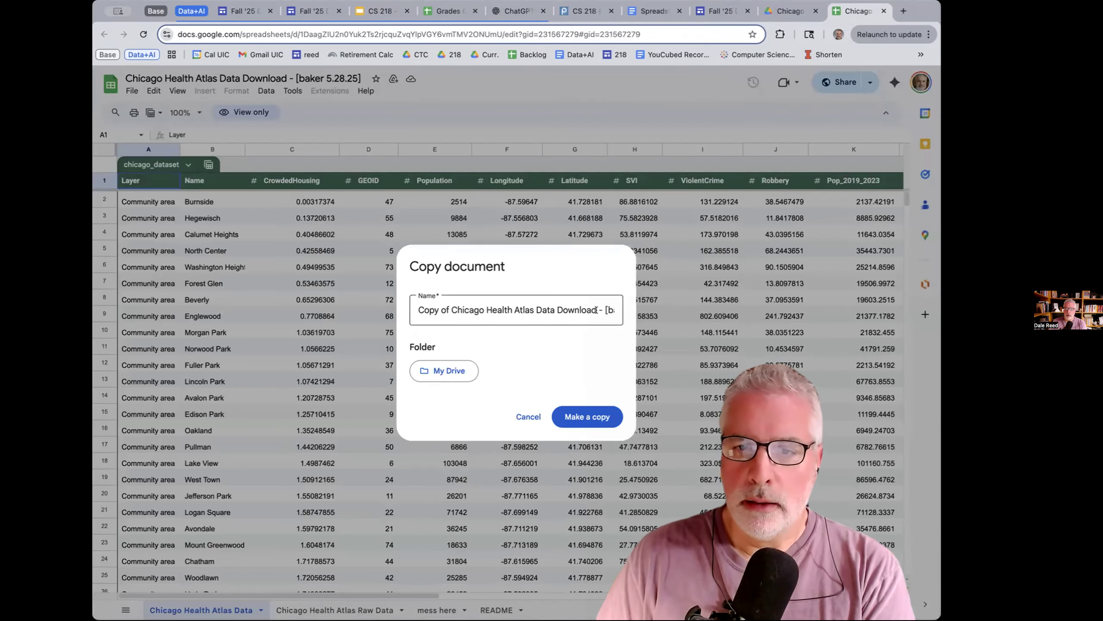
drag(597, 309, 630, 312)
key(BackSpace)
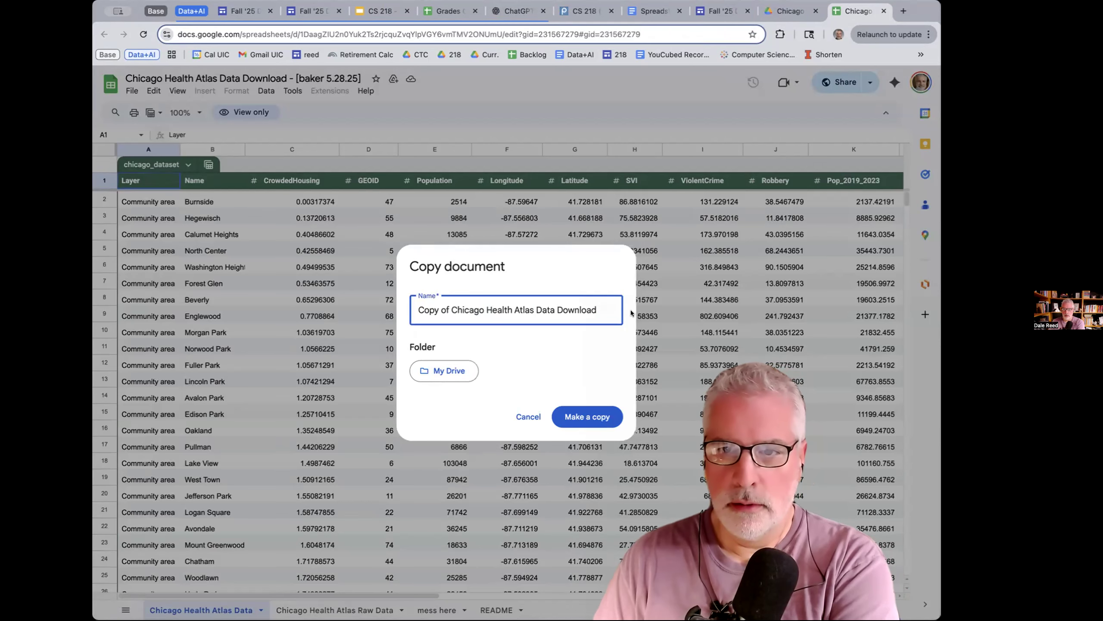
click(597, 418)
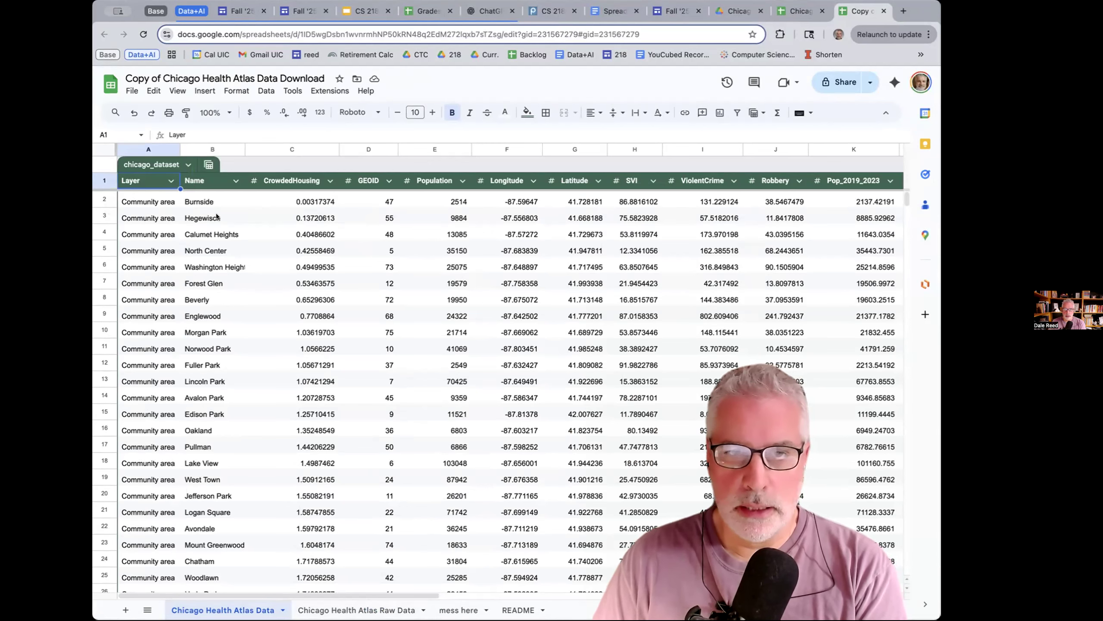
key(super+a)
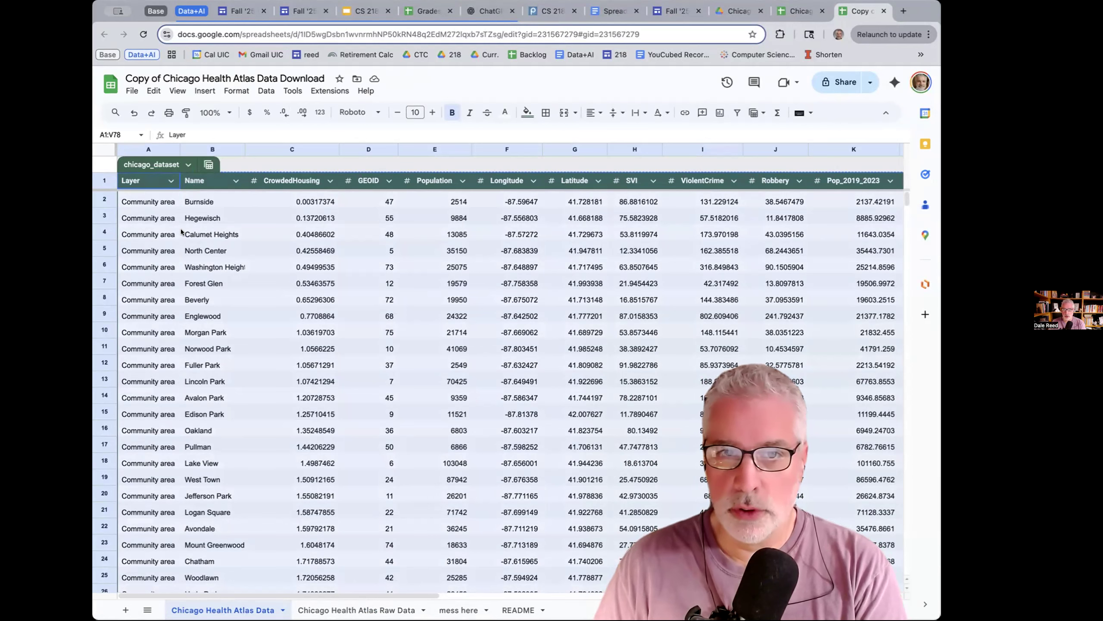
click(153, 90)
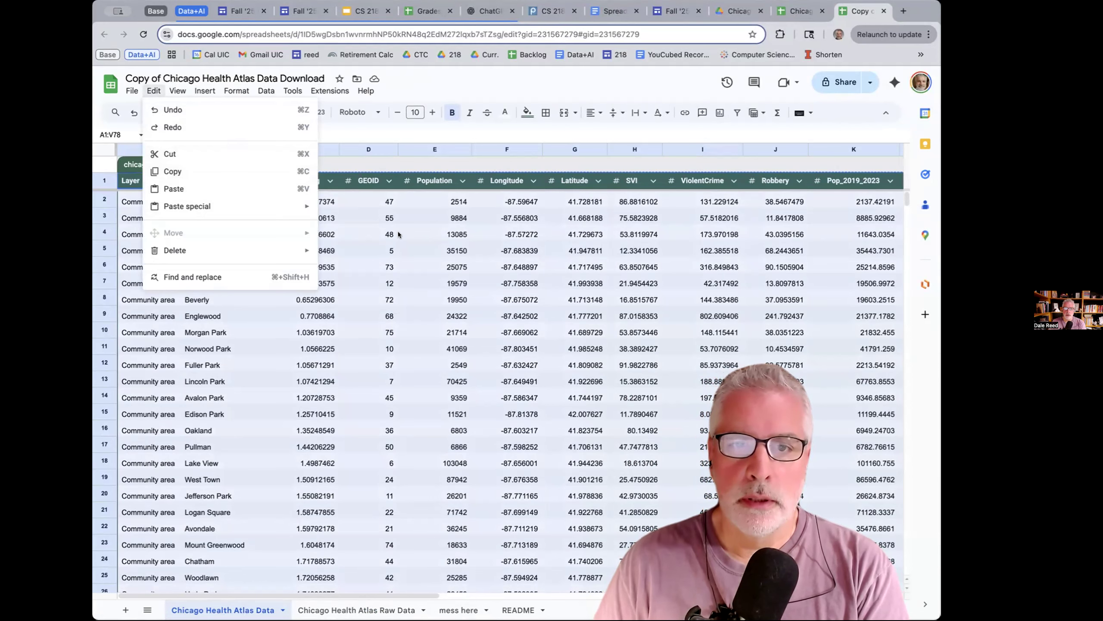
click(428, 233)
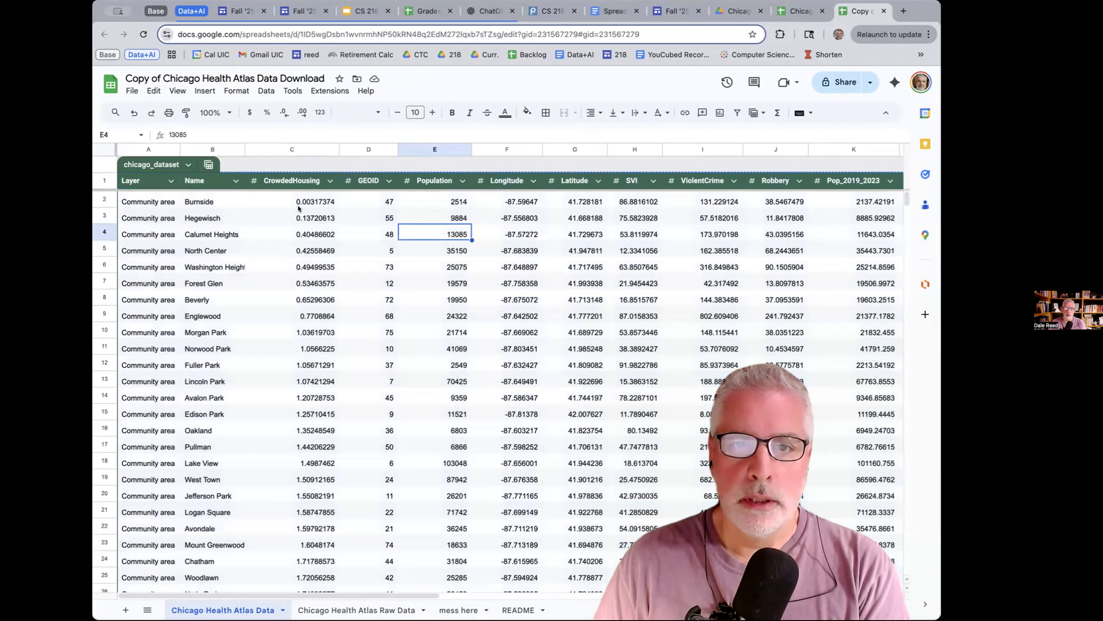
- Copy the whole chicago_dataset table, range A1:V78, on the Chicago Health Atlas Data sheet
click(140, 182)
scroll(630, 392, down, 5)
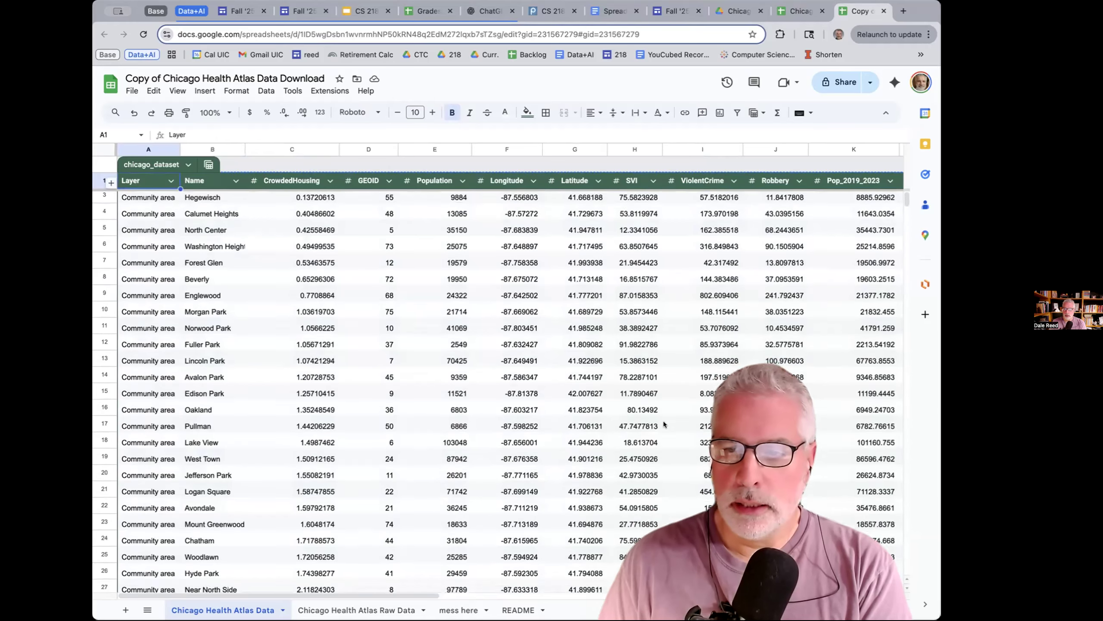
scroll(663, 422, down, 15)
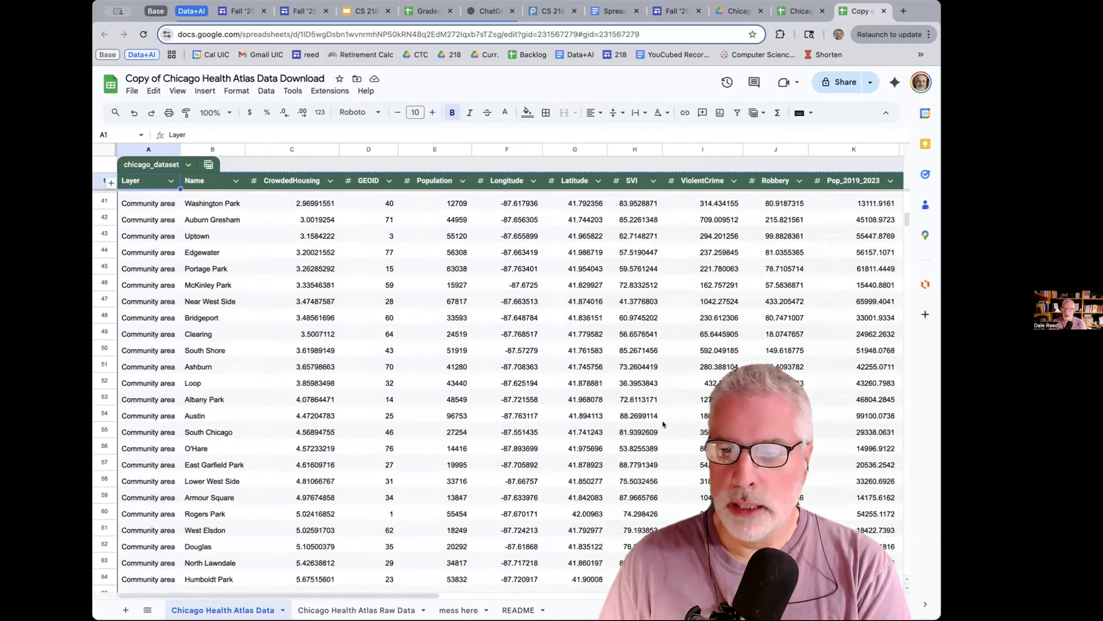
scroll(583, 380, right, 10)
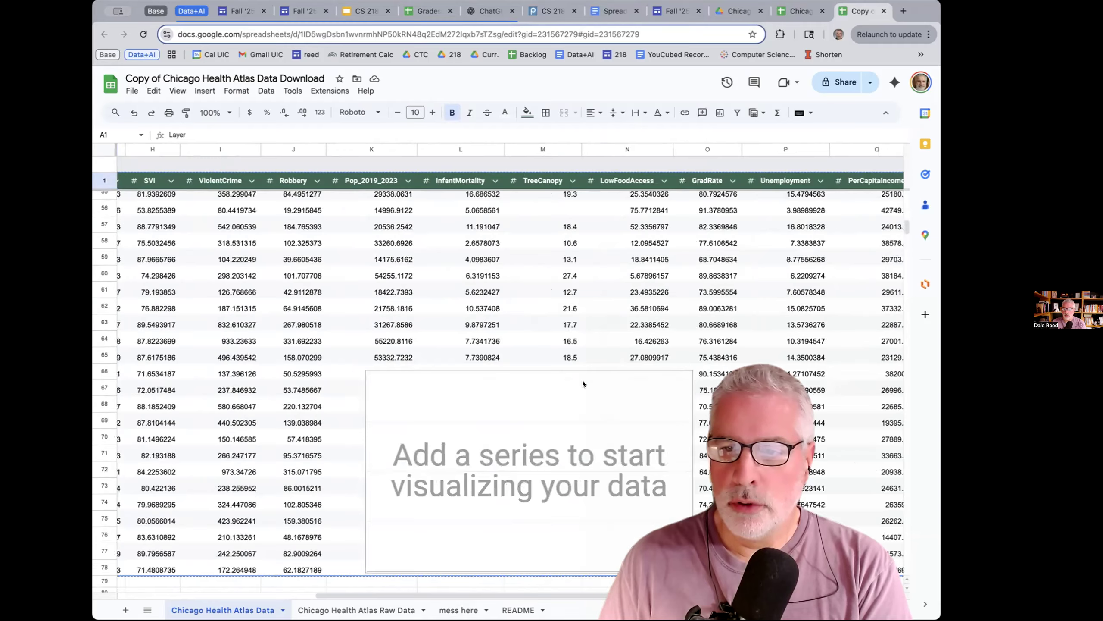
scroll(621, 502, right, 4)
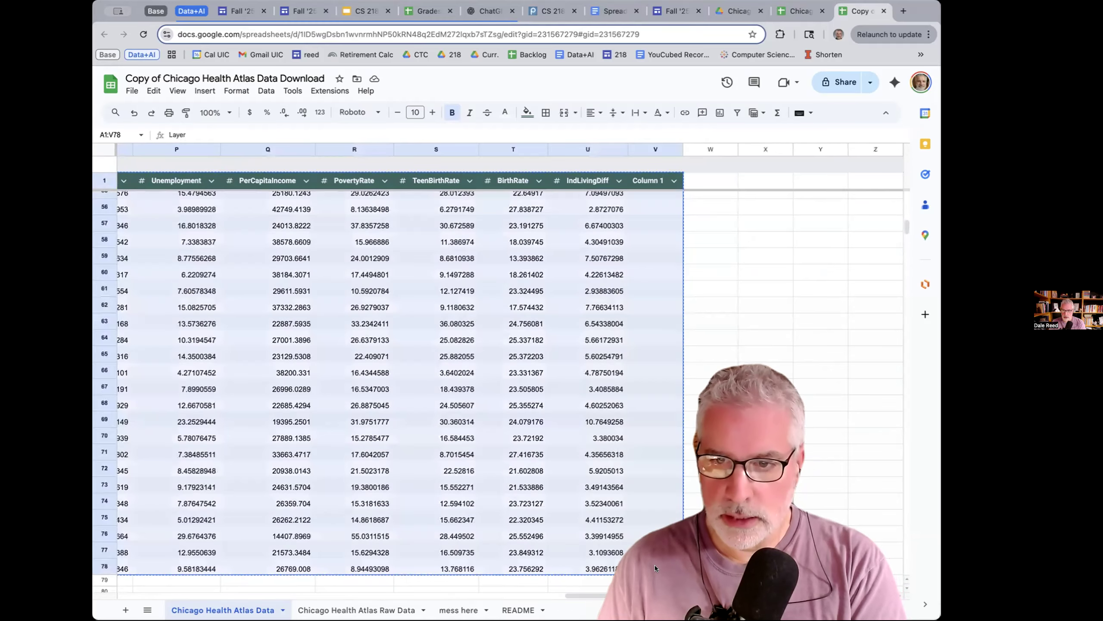
click(654, 568)
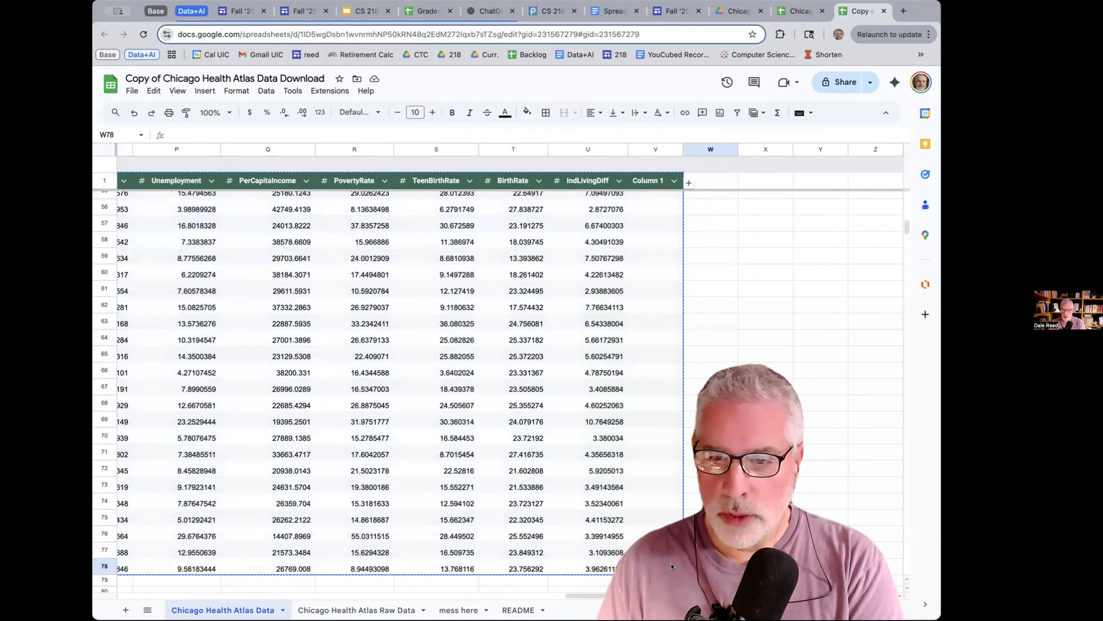
drag(671, 563, 123, 186)
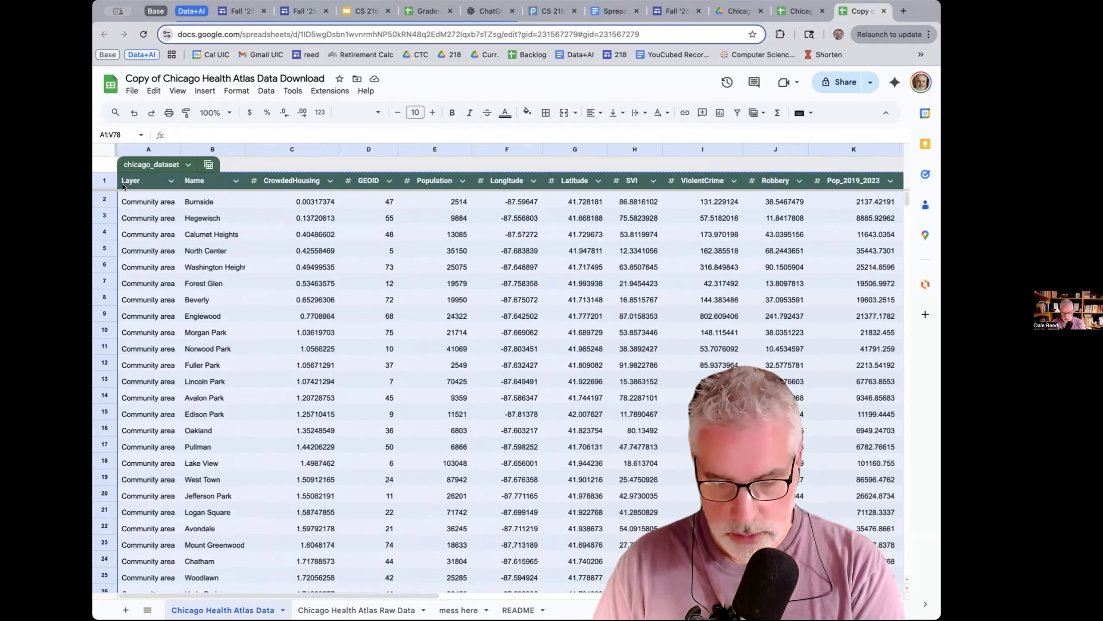
click(153, 91)
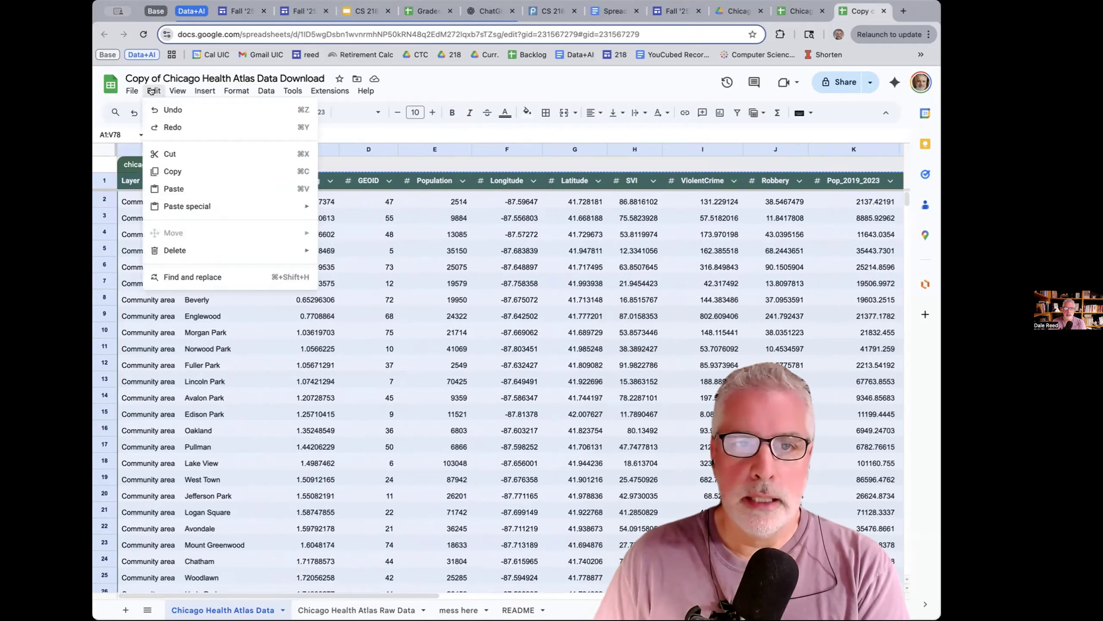
click(178, 171)
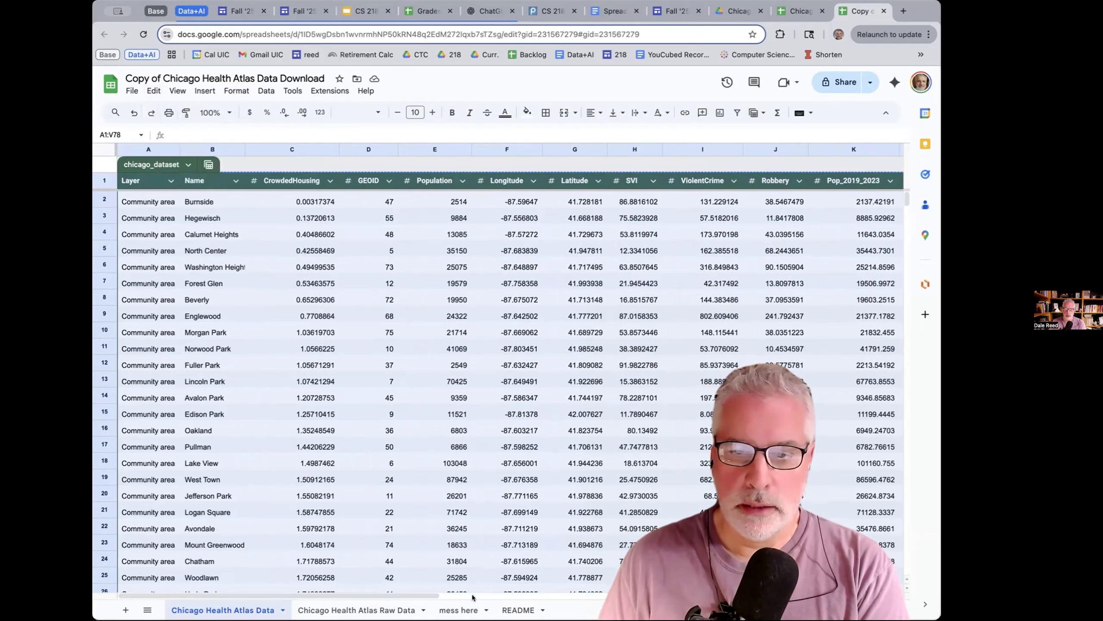
- Add a new sheet after the "mess here" sheet and name it "Practice"
click(458, 610)
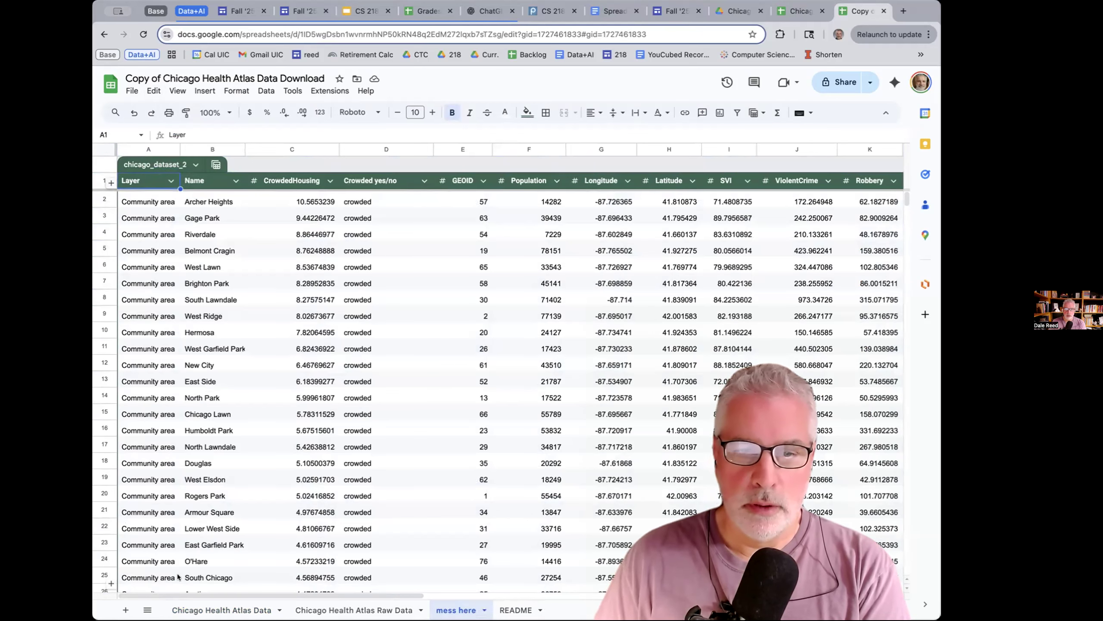
click(126, 610)
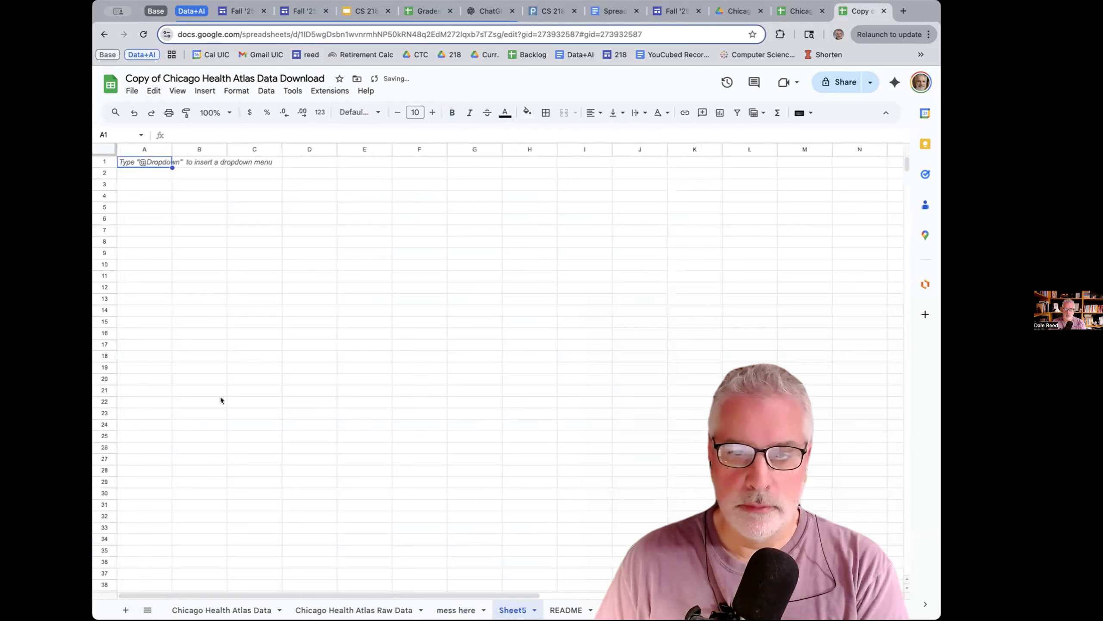
click(534, 610)
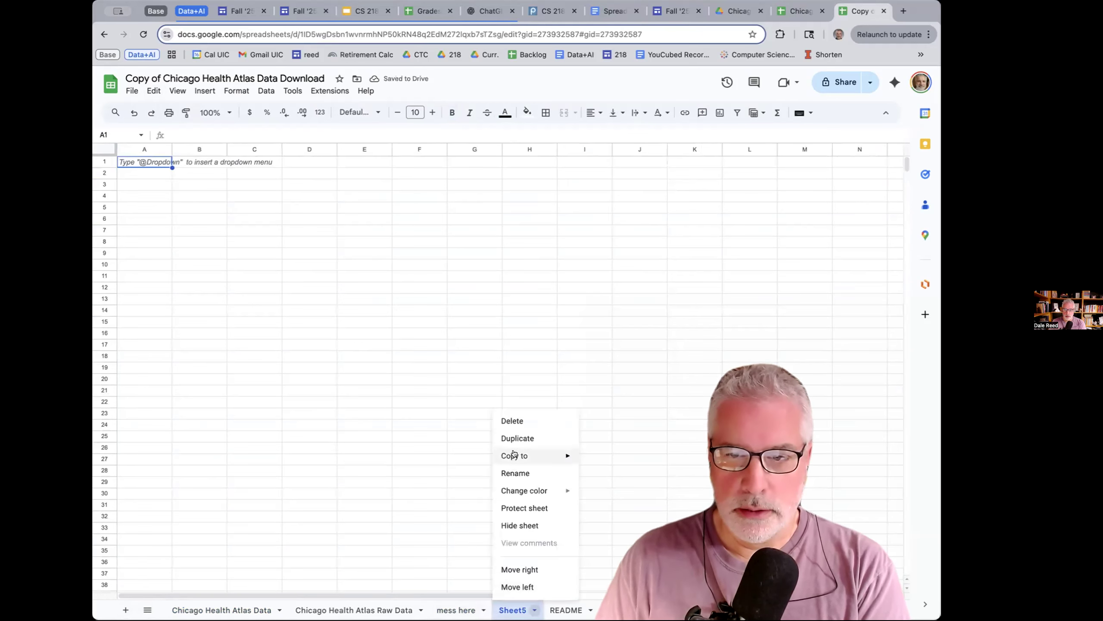
click(514, 473)
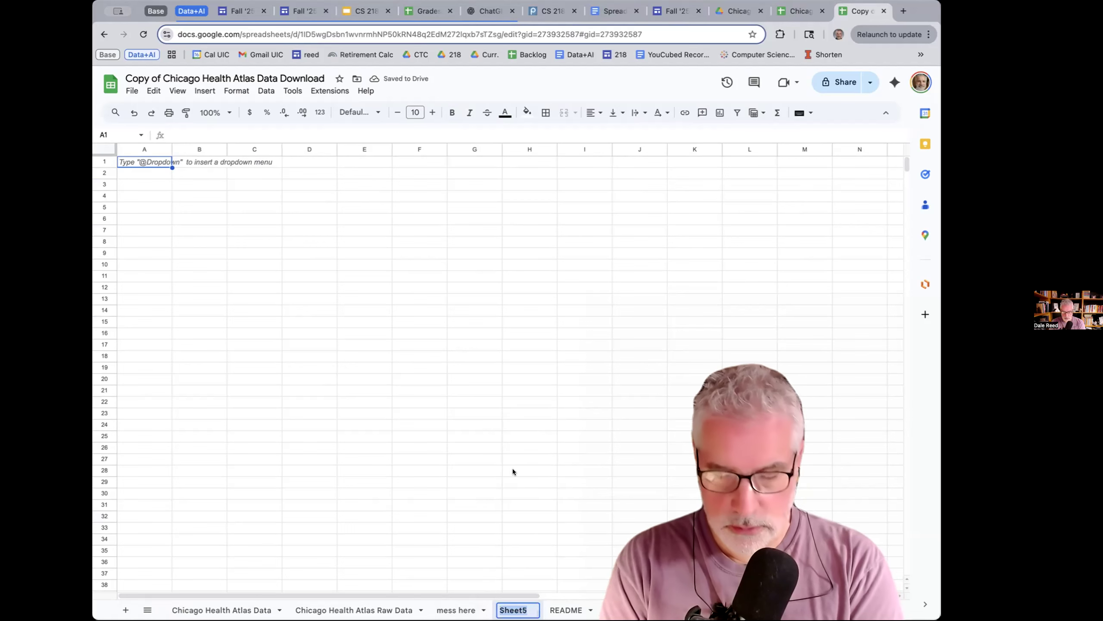
text(Stuff)
key(BackSpace)
key(BackSpace)
key(BackSpace)
key(BackSpace)
key(BackSpace)
text(ractice)
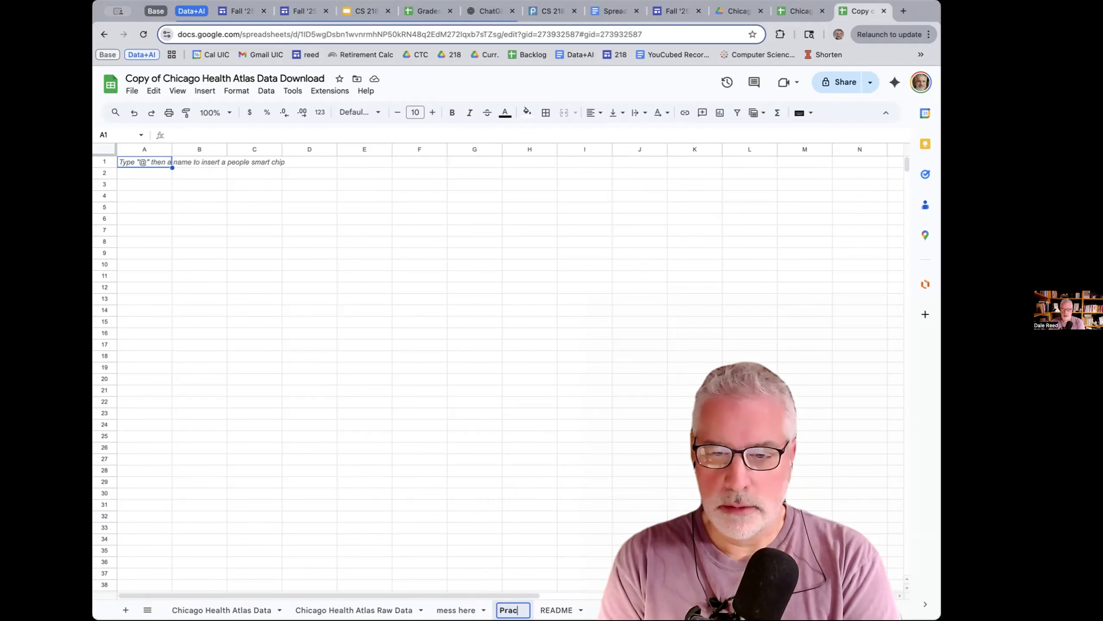
key(Return)
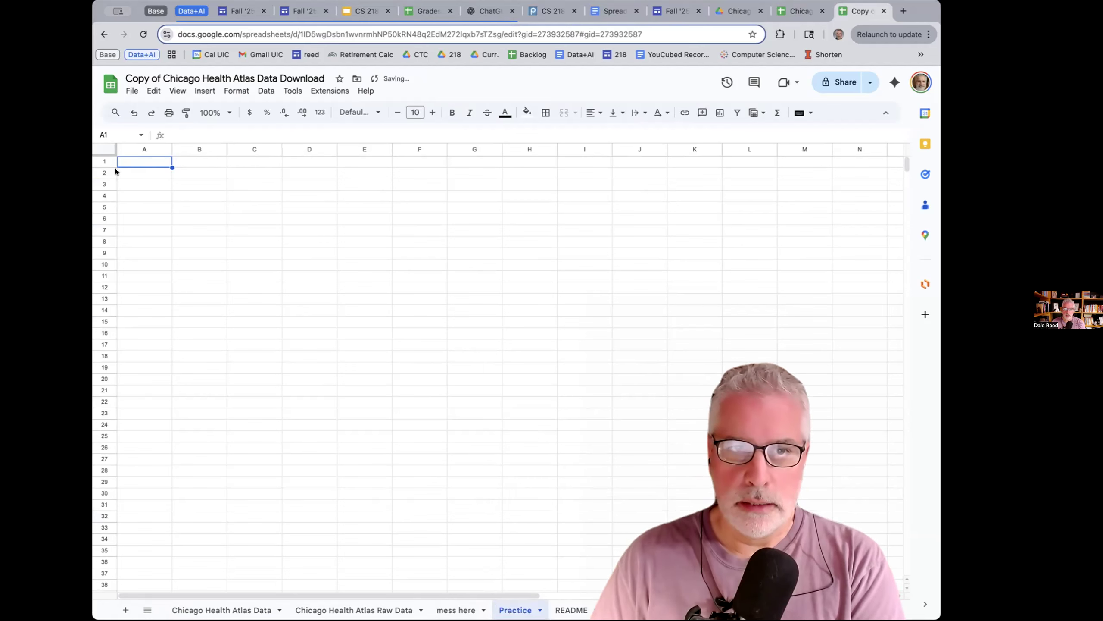
- Paste the copied table into the Practice sheet starting at cell A1
click(153, 91)
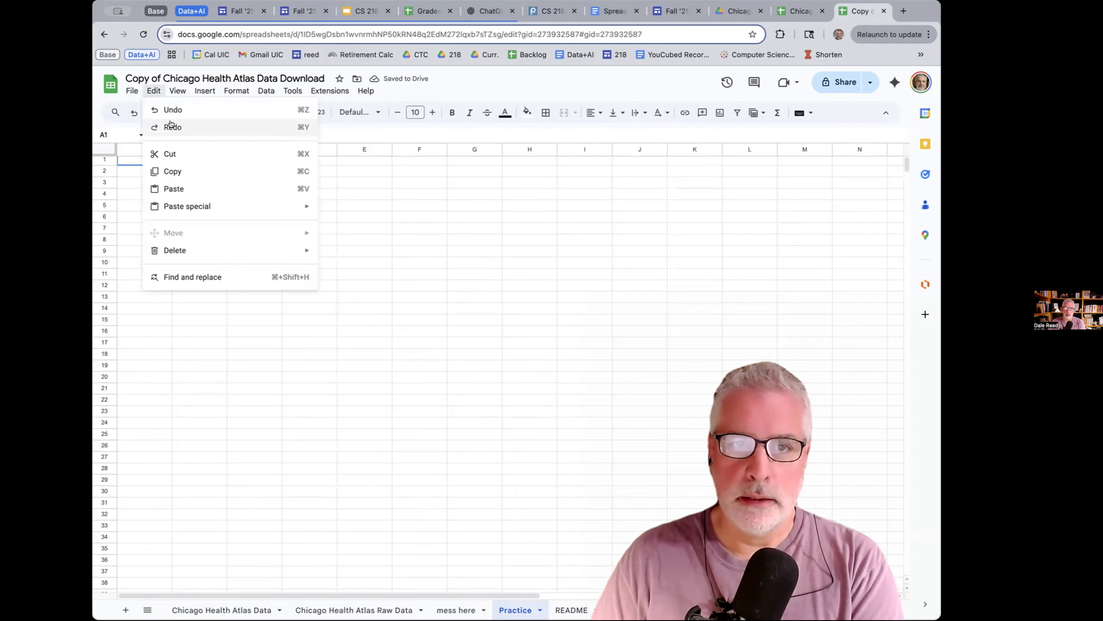
click(172, 188)
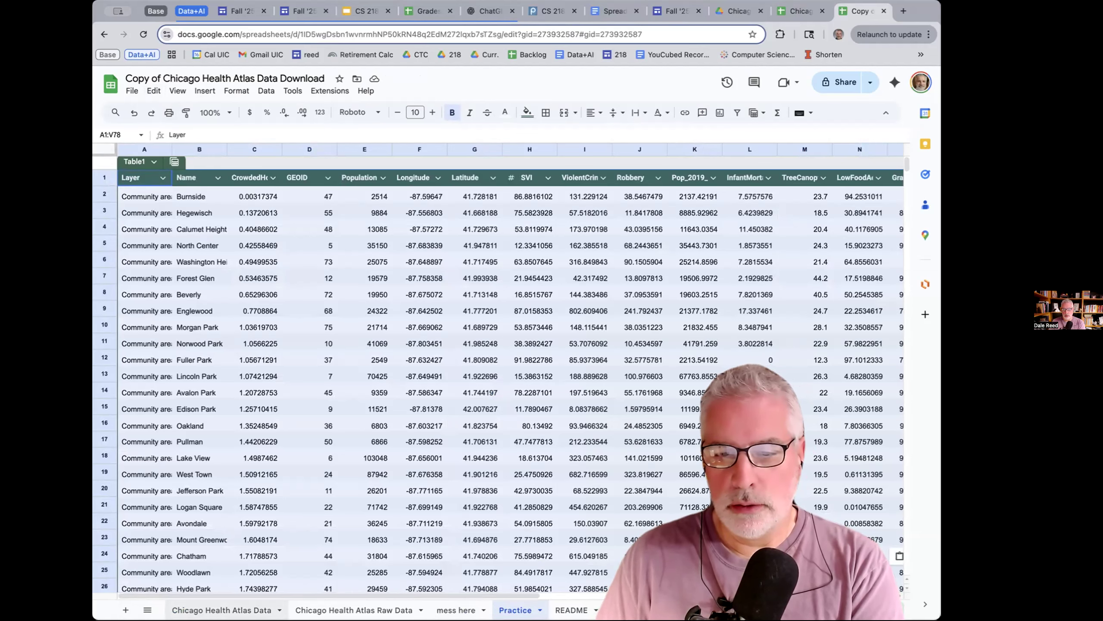
- Delete the "mess here" sheet and return to the Practice sheet
click(455, 610)
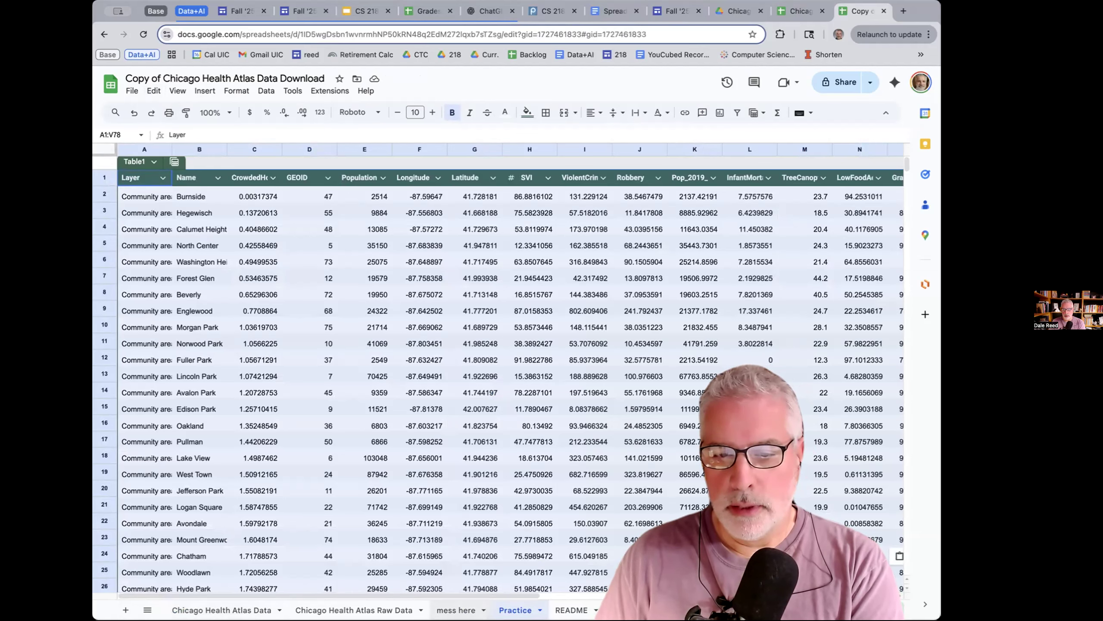
click(484, 610)
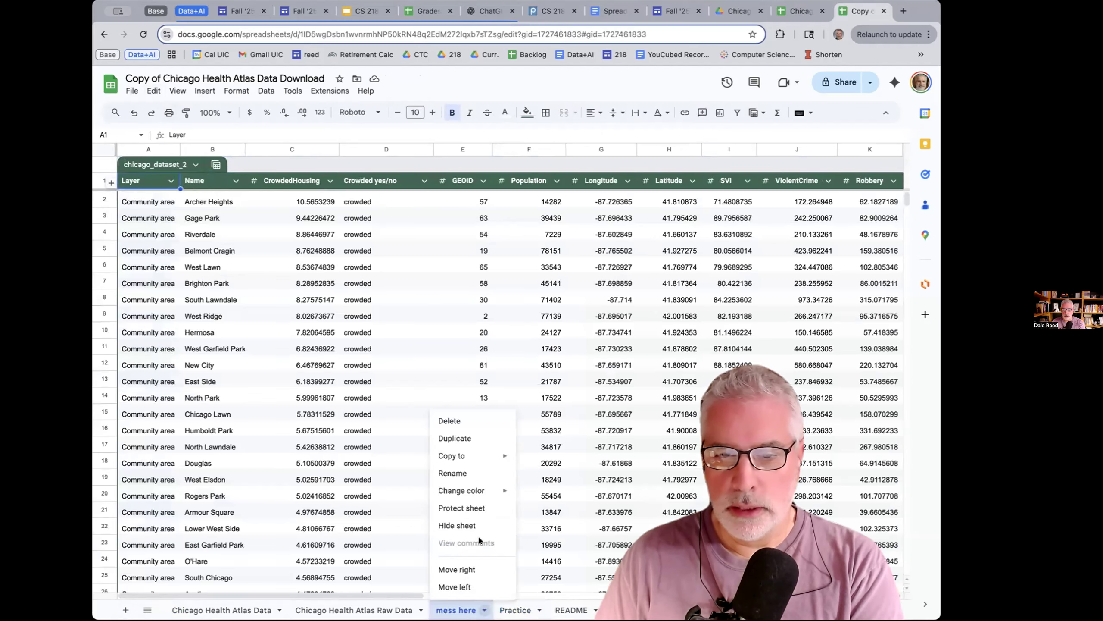
click(449, 421)
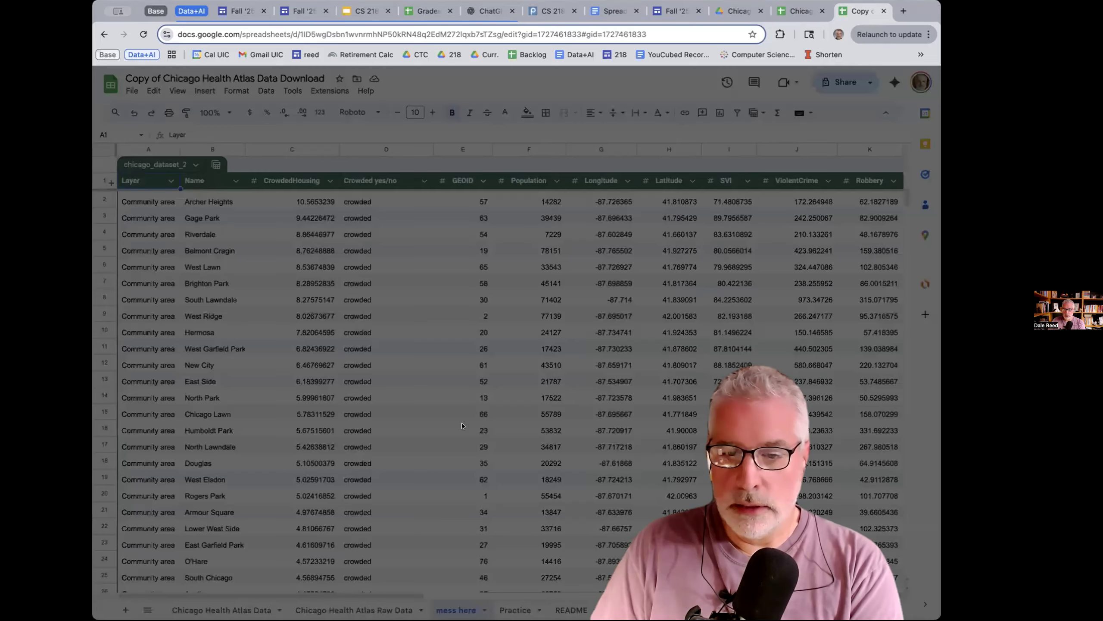
key(Return)
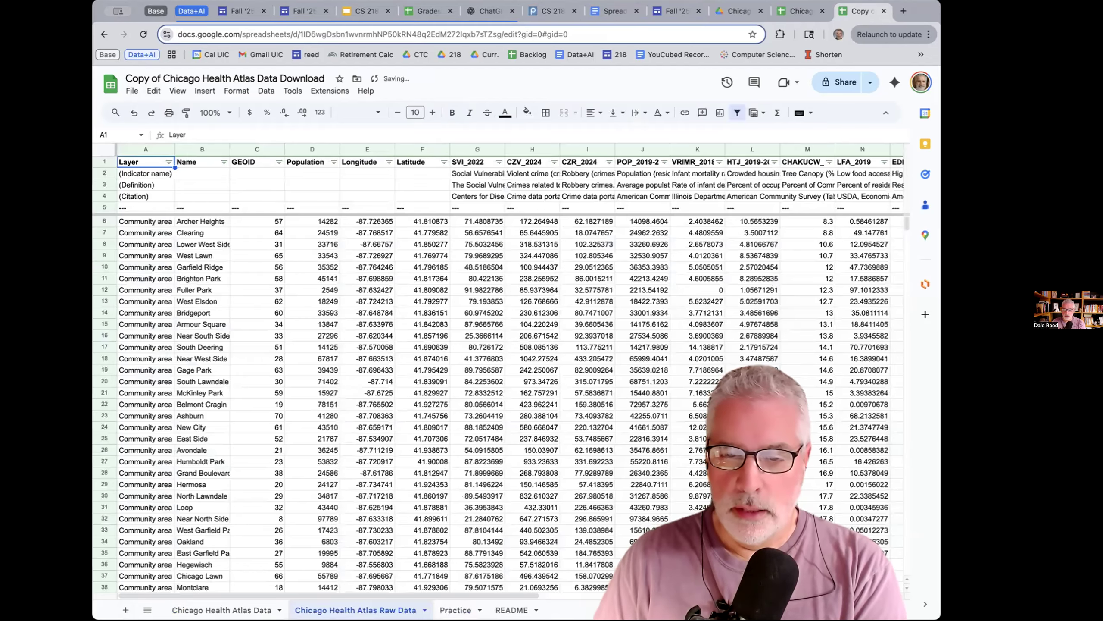
click(455, 610)
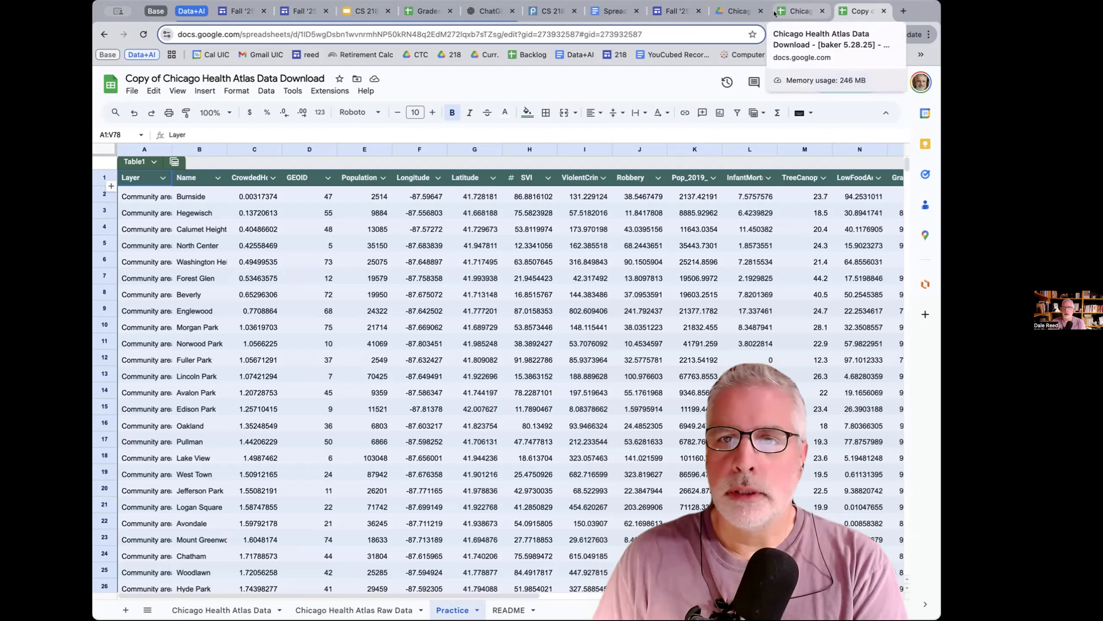
- Switch to the Spreadsheet Tutorial document in Google Docs to consult the exercise list
click(618, 9)
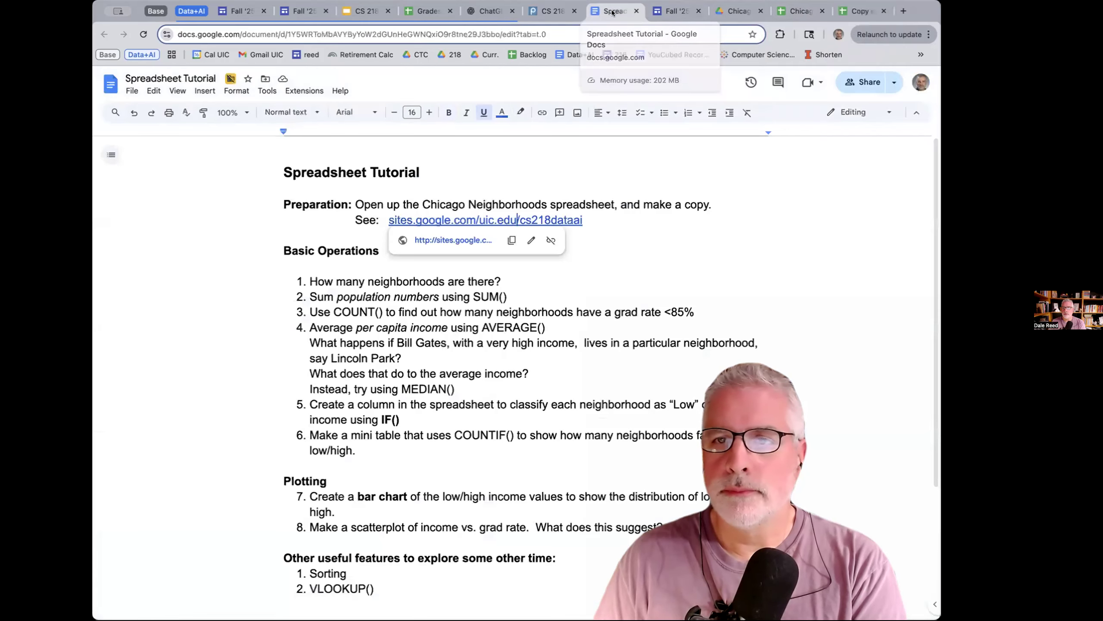
- Move the Spreadsheet Tutorial document beside the Chicago spreadsheets in the browser and highlight exercise 1, "How many neighborhoods are there?"
drag(618, 9, 732, 17)
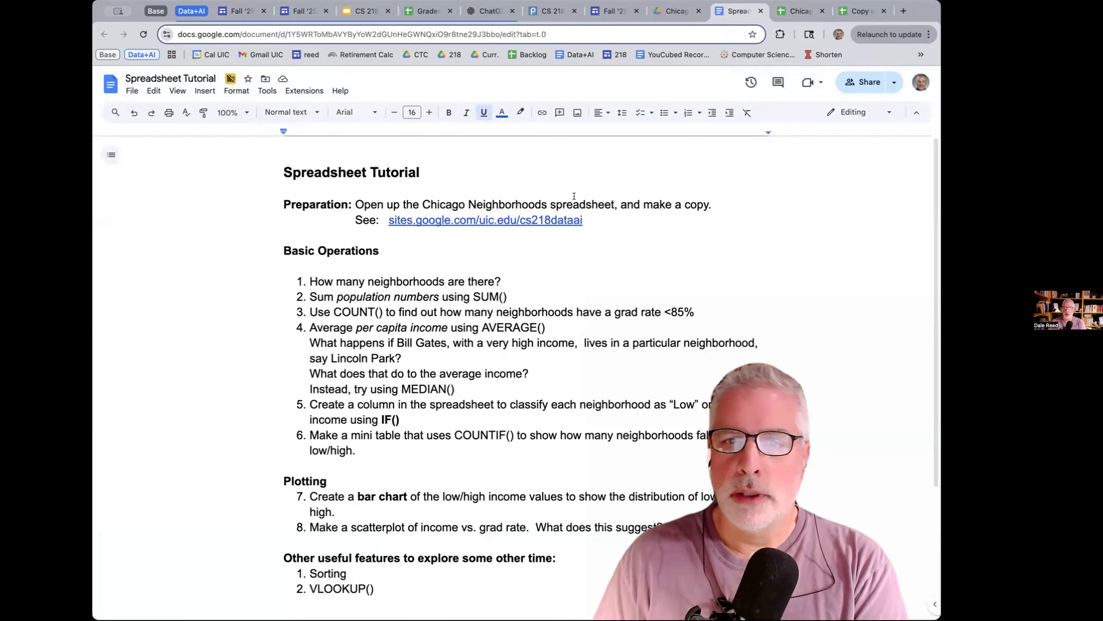
double_click(350, 204)
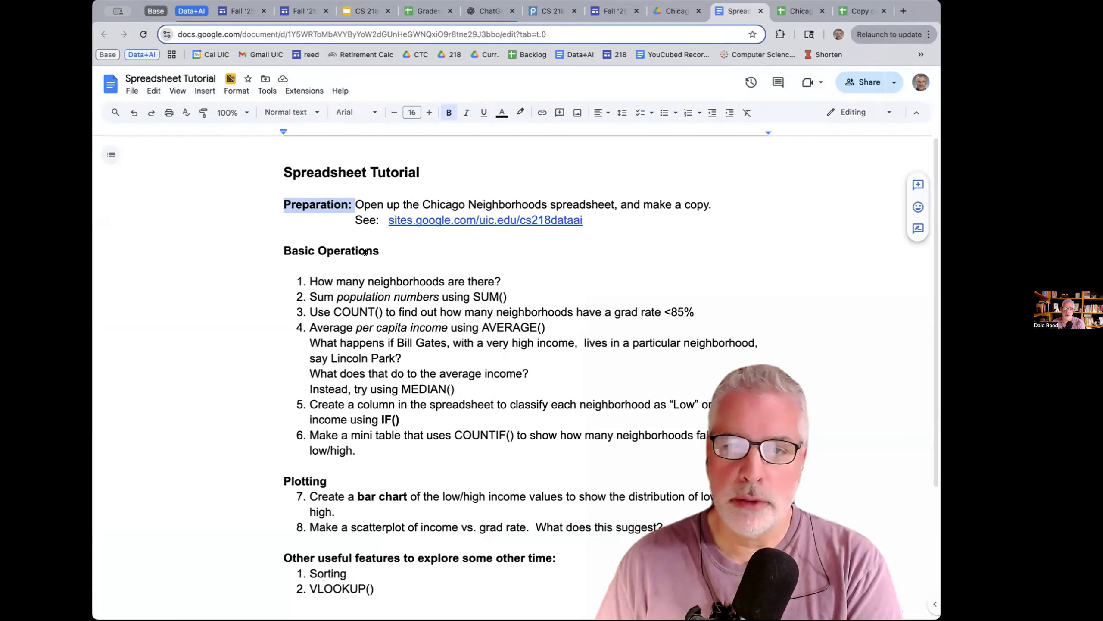
drag(306, 280, 502, 281)
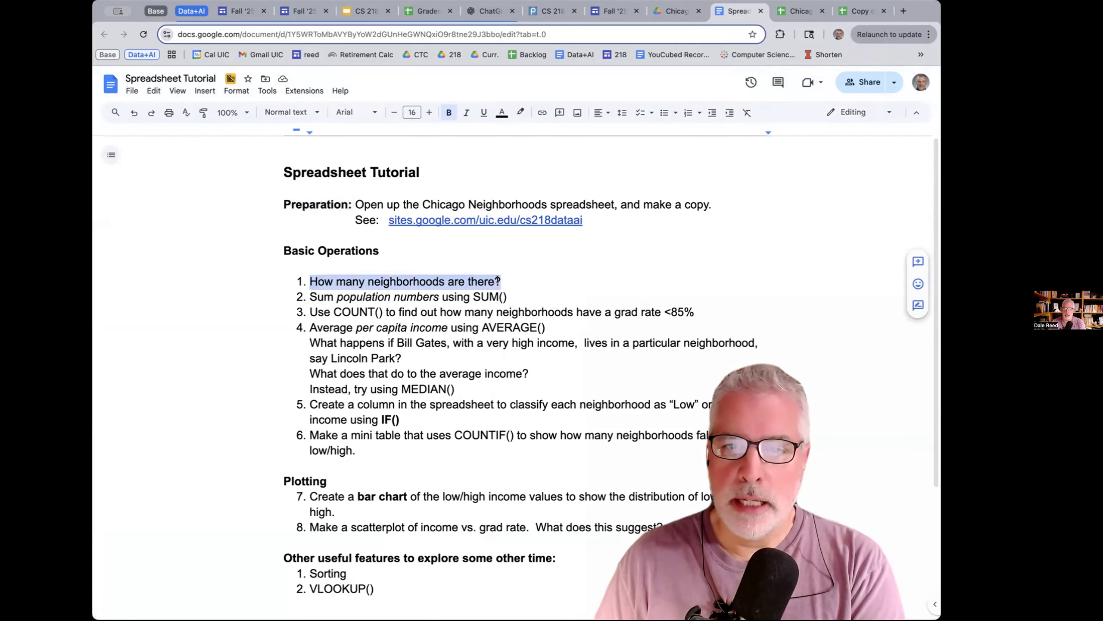
- Close the original Chicago spreadsheet in the browser, keeping the copied Chicago Health Atlas spreadsheet open
click(853, 11)
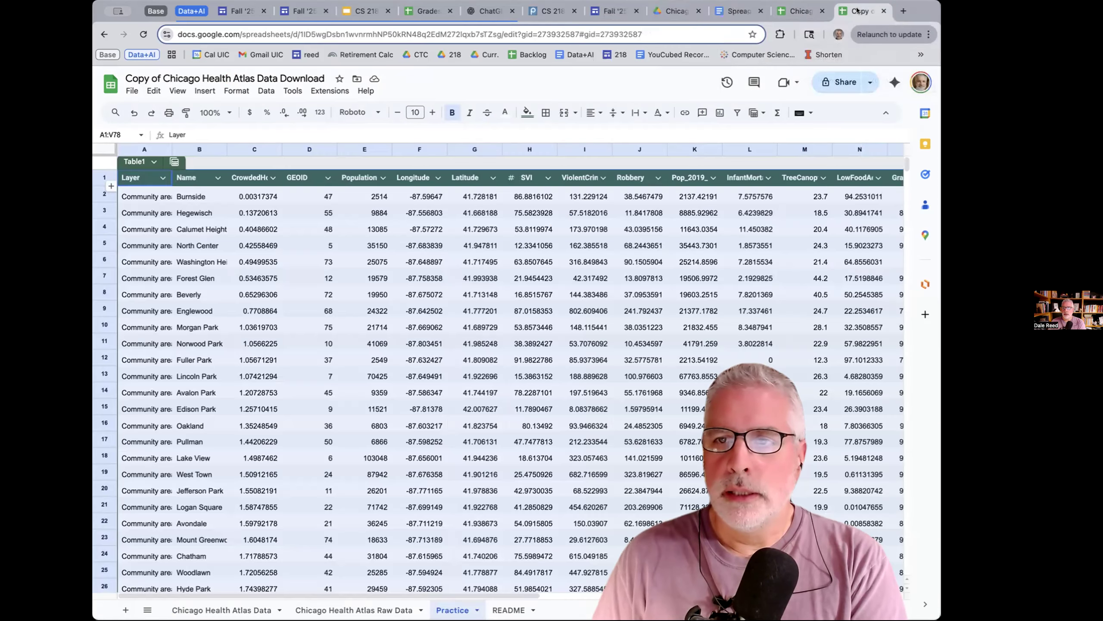
click(822, 11)
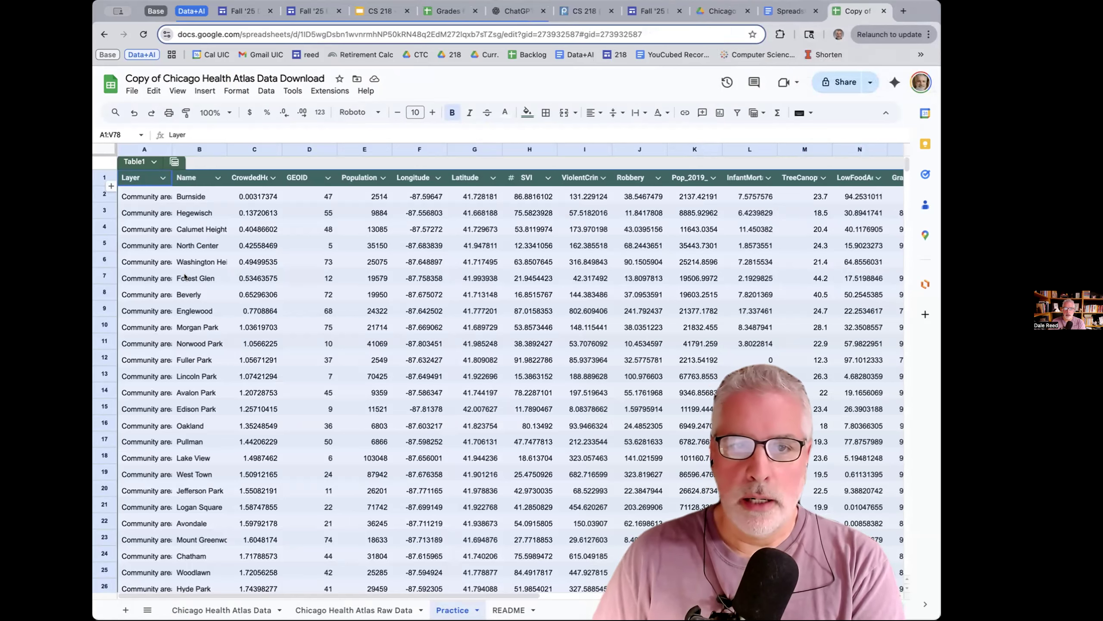
- Examine the Practice sheet's row numbers from the header to the last row to work out how many neighborhoods there are
scroll(185, 276, down, 1)
scroll(184, 276, up, 1)
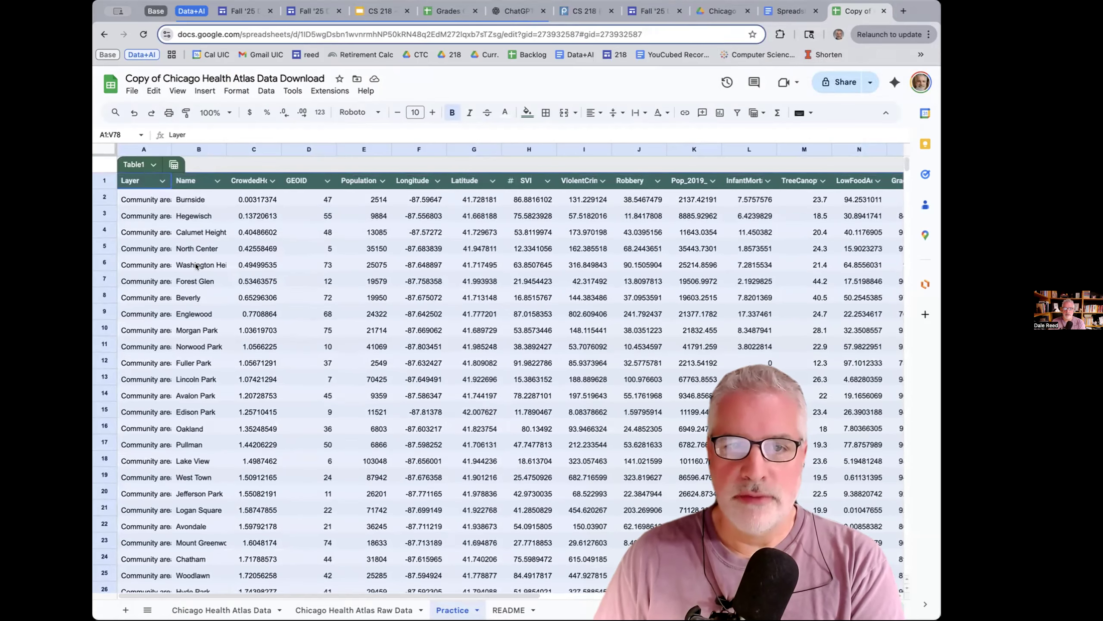
scroll(205, 282, down, 10)
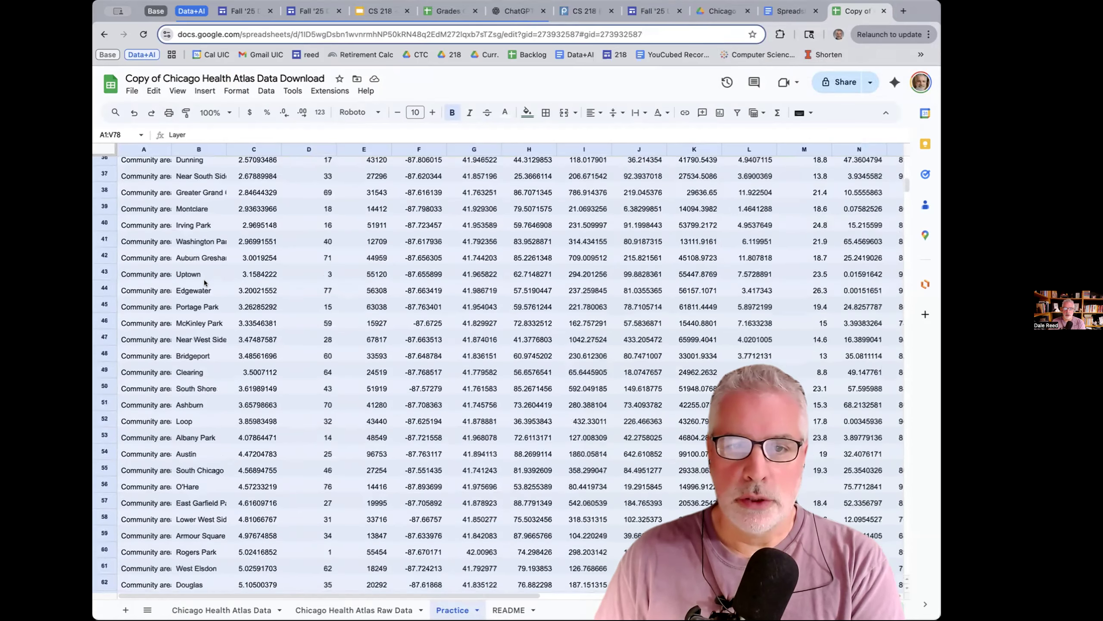
scroll(205, 282, down, 10)
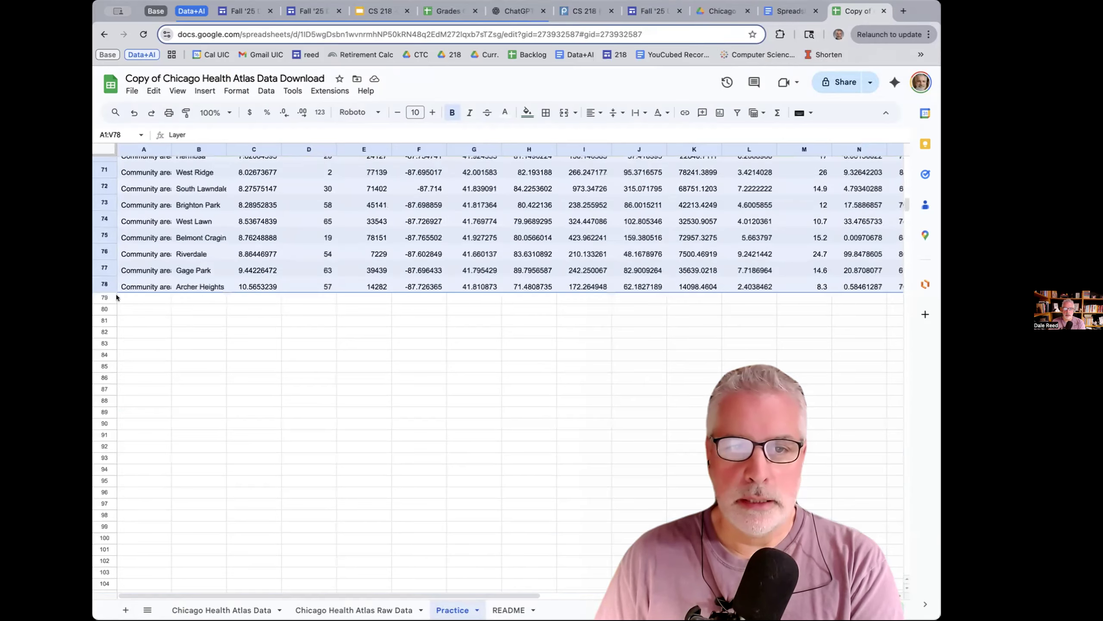
scroll(107, 306, up, 1)
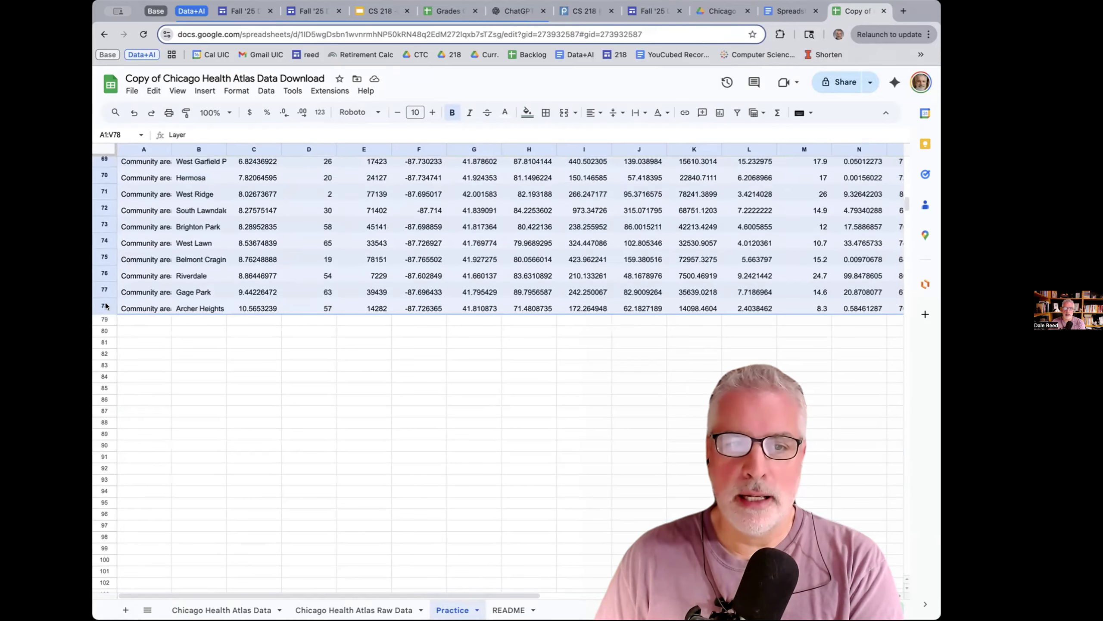
scroll(159, 267, up, 18)
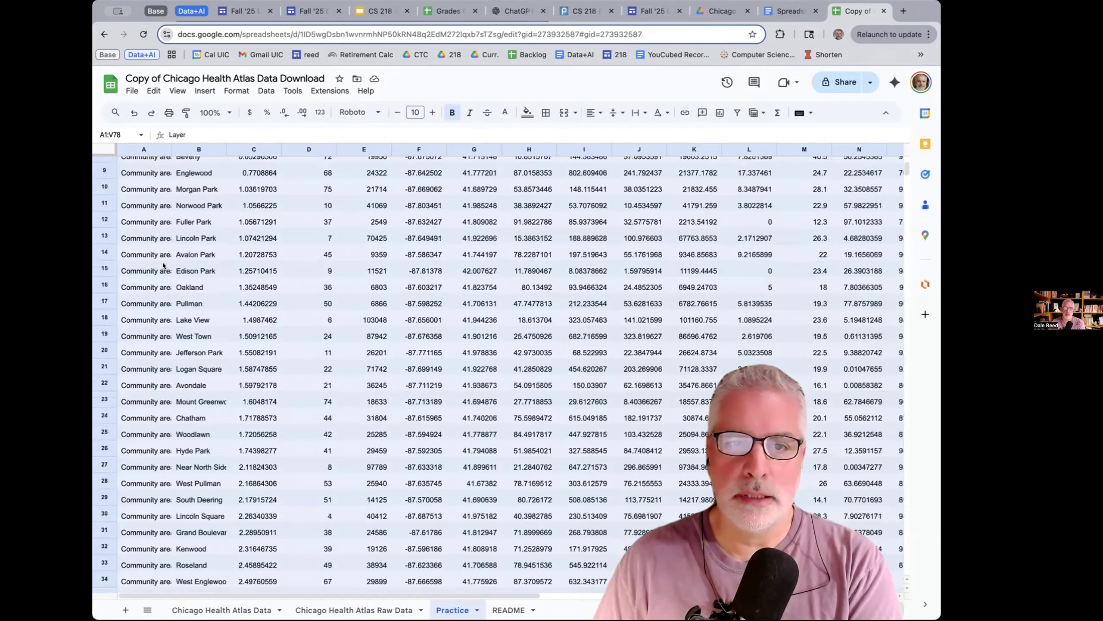
scroll(161, 181, up, 3)
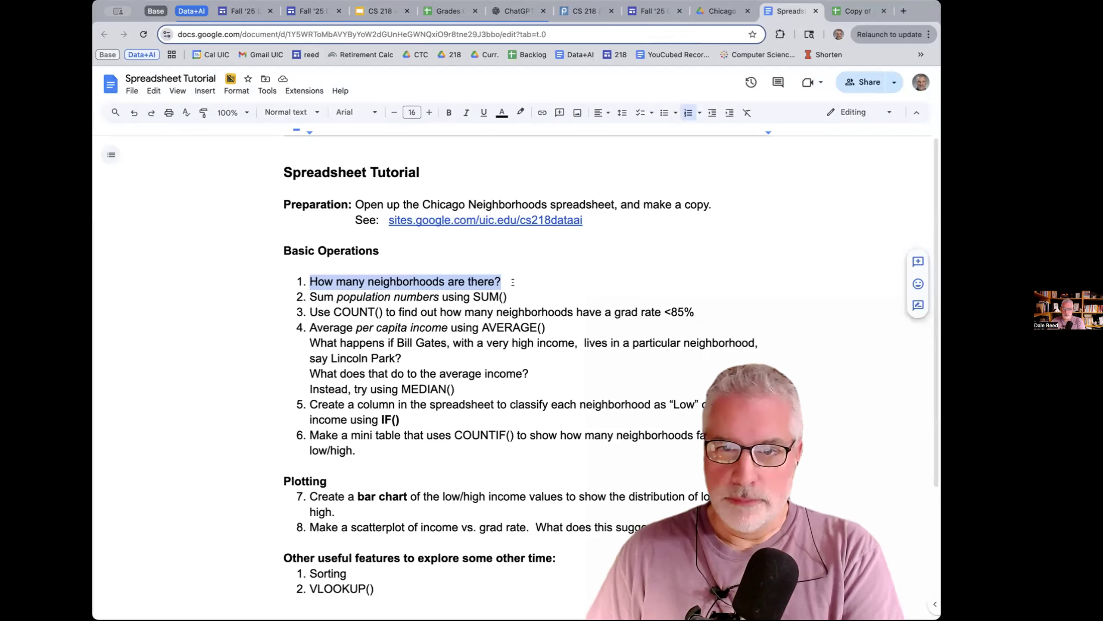
- Highlight exercise 2 in the tutorial document, return to the spreadsheet, and enter the label "Tot. Population:" in cell D80 below the table
drag(509, 297, 306, 292)
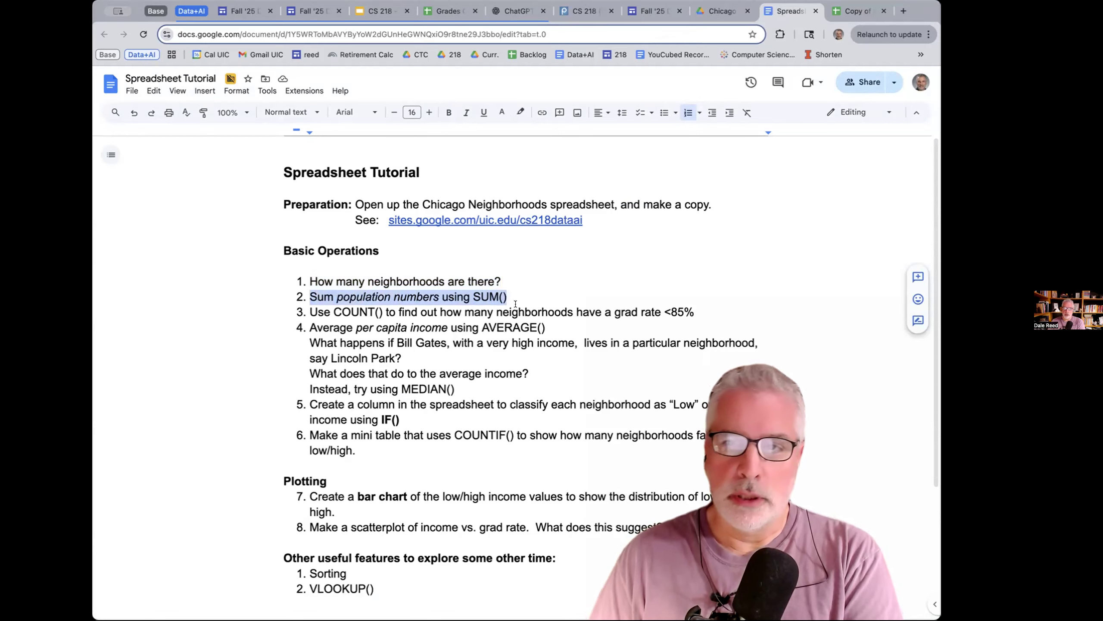
click(855, 11)
click(374, 206)
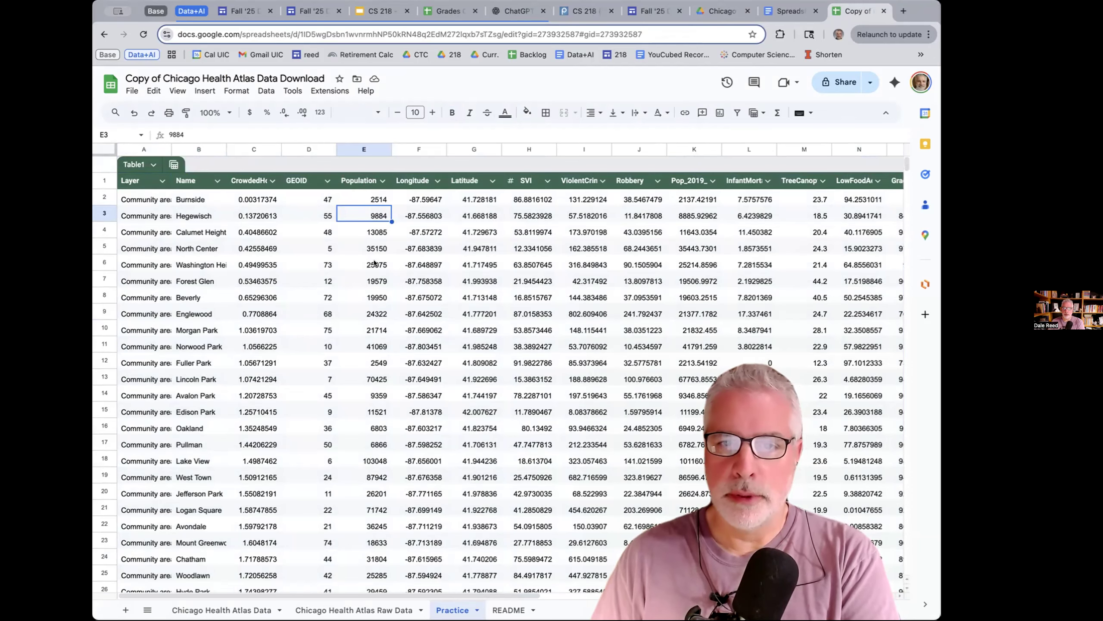
scroll(374, 262, down, 2)
scroll(374, 263, down, 8)
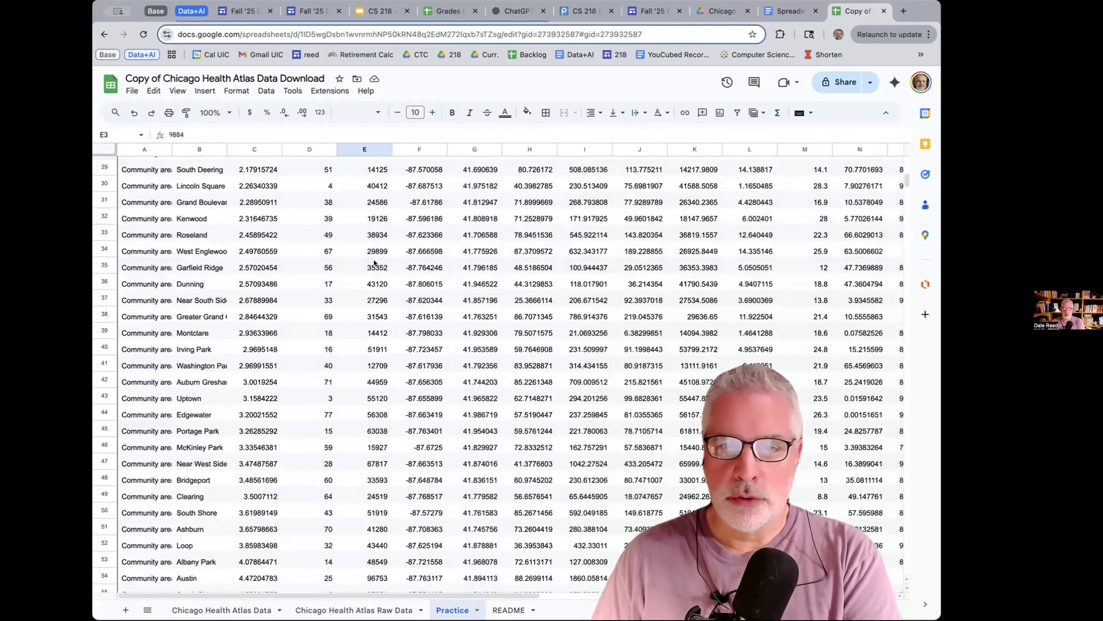
scroll(374, 263, down, 10)
scroll(364, 320, down, 3)
click(364, 320)
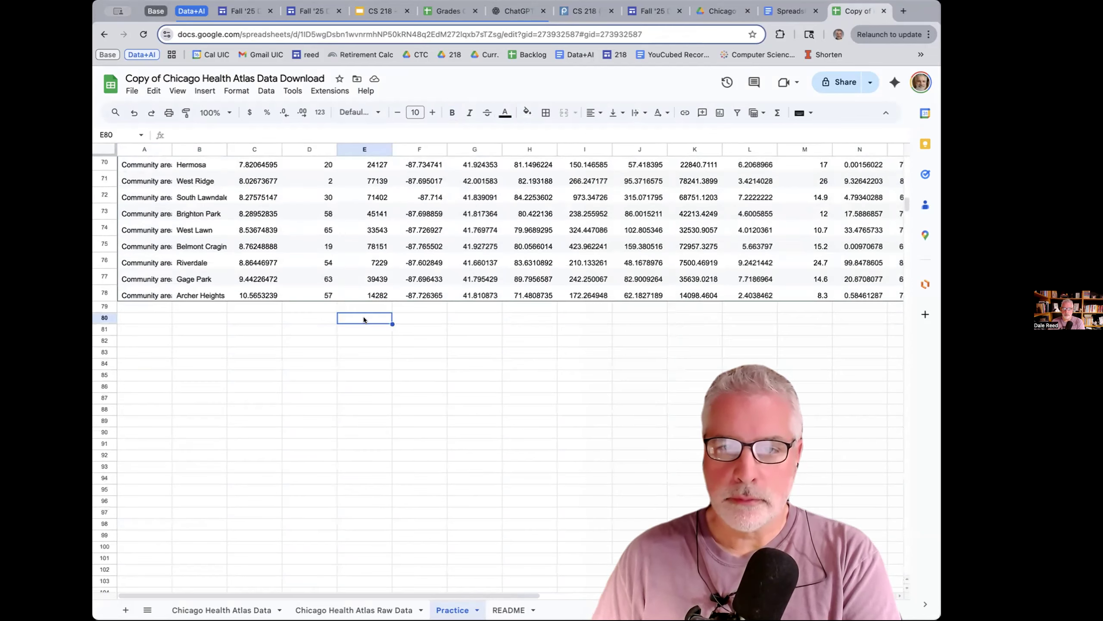
click(306, 317)
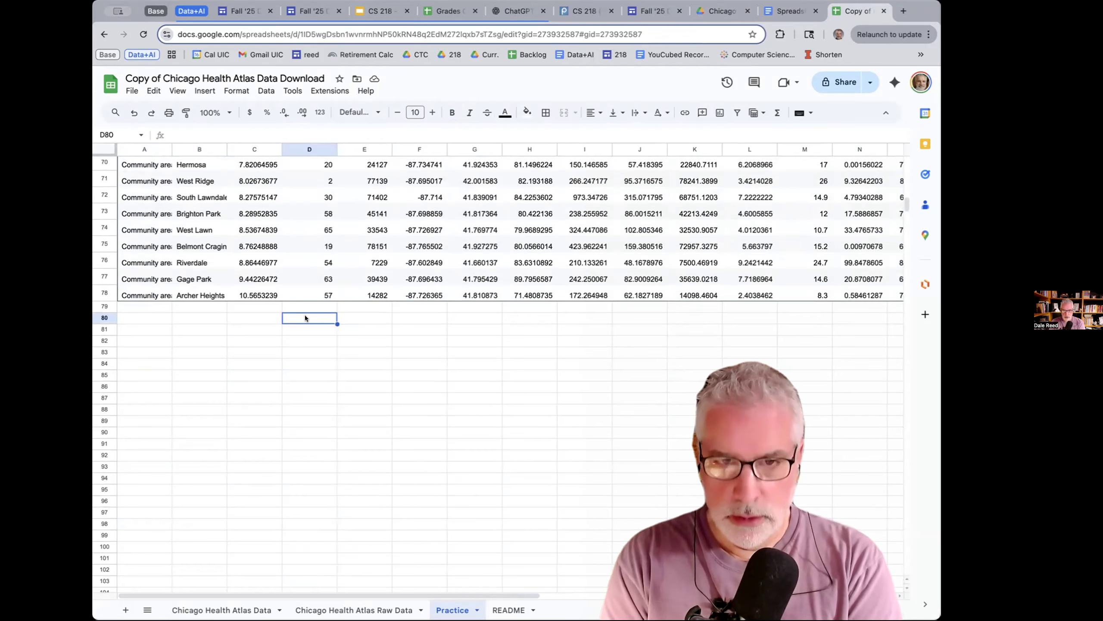
text(Tot. Population:)
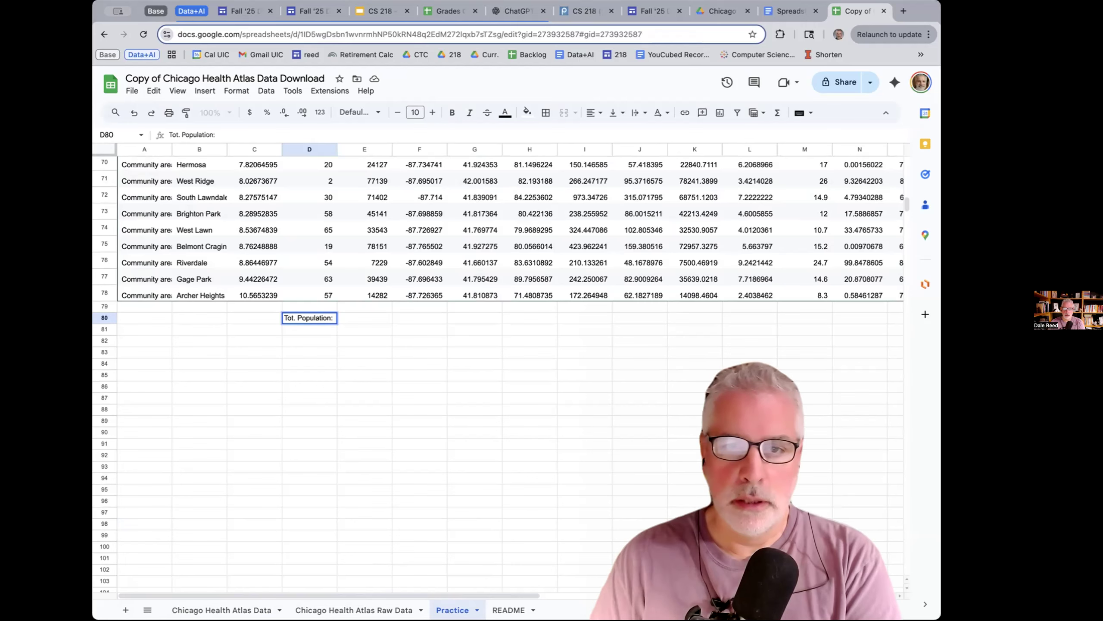
click(377, 317)
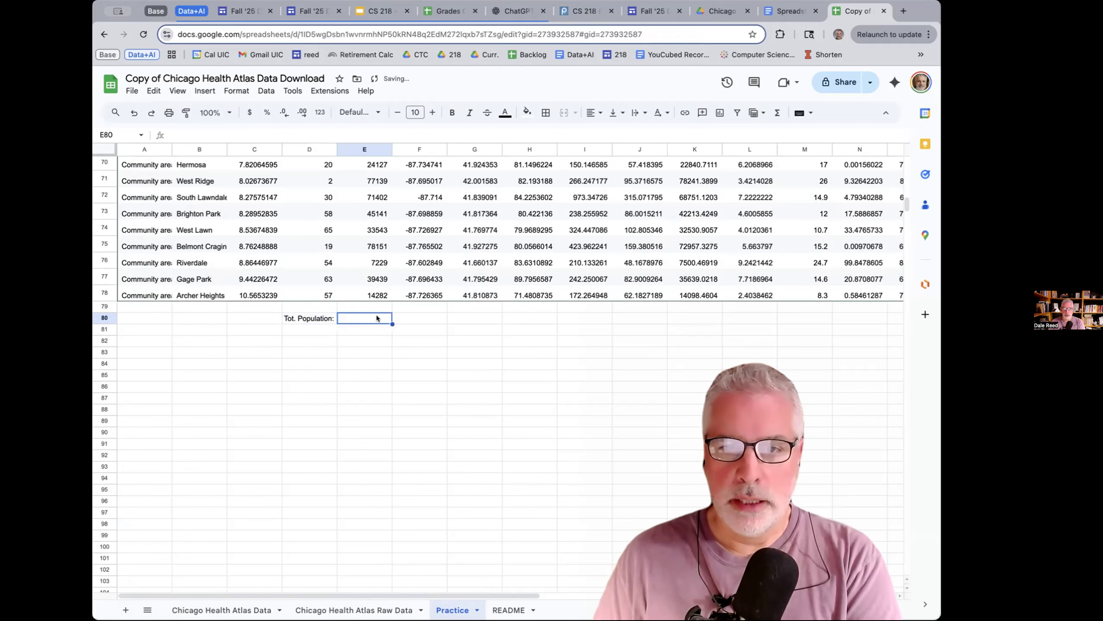
- Consult the SUM() function named in exercise 2 of the tutorial document, then return to the copied spreadsheet
click(790, 10)
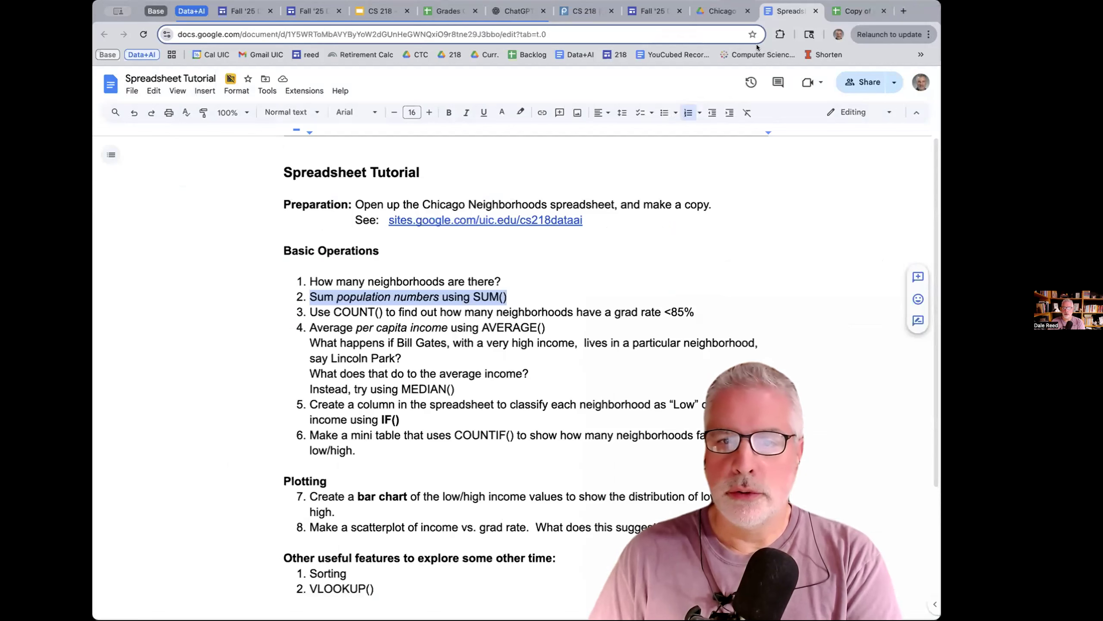
click(502, 281)
drag(507, 298, 473, 295)
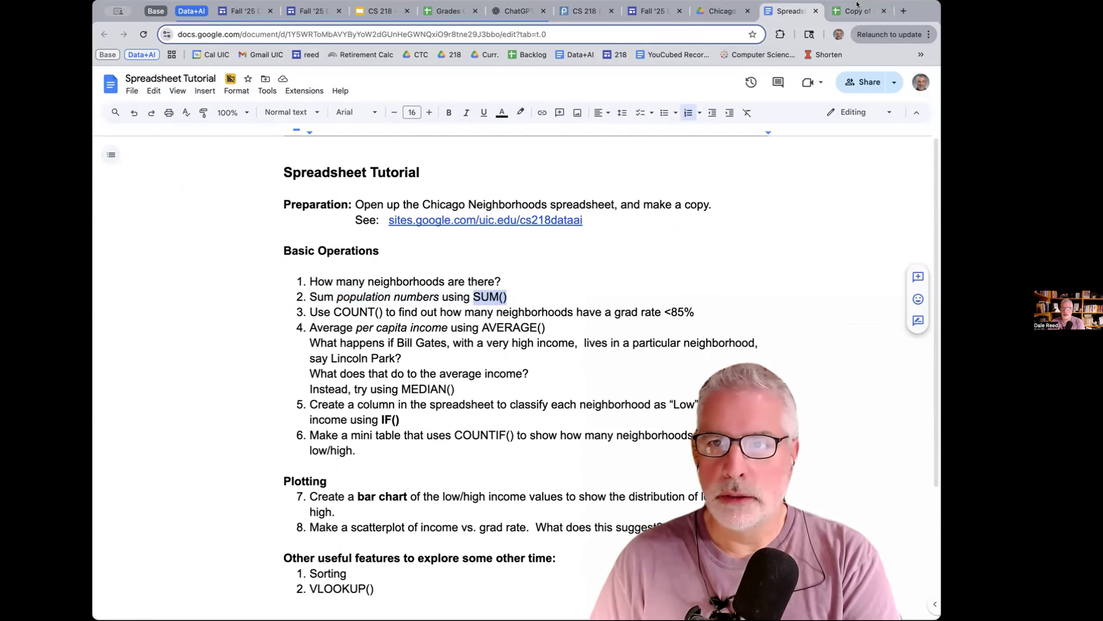
click(856, 11)
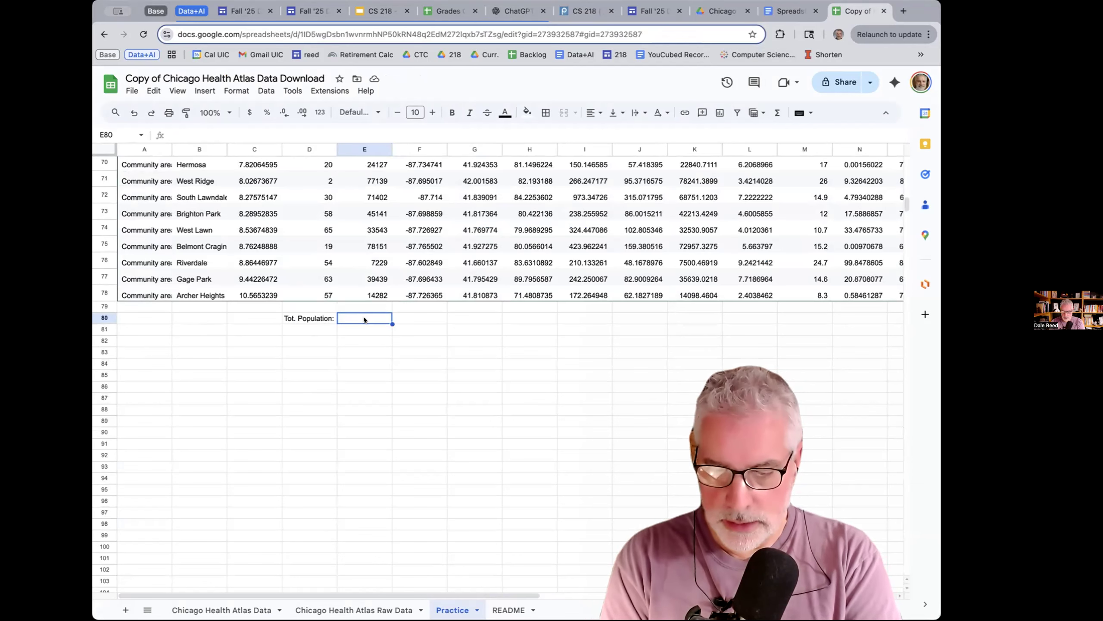
- Sum the table's whole Population column in cell E80 with the formula =sum(Table1[Population])
text(=)
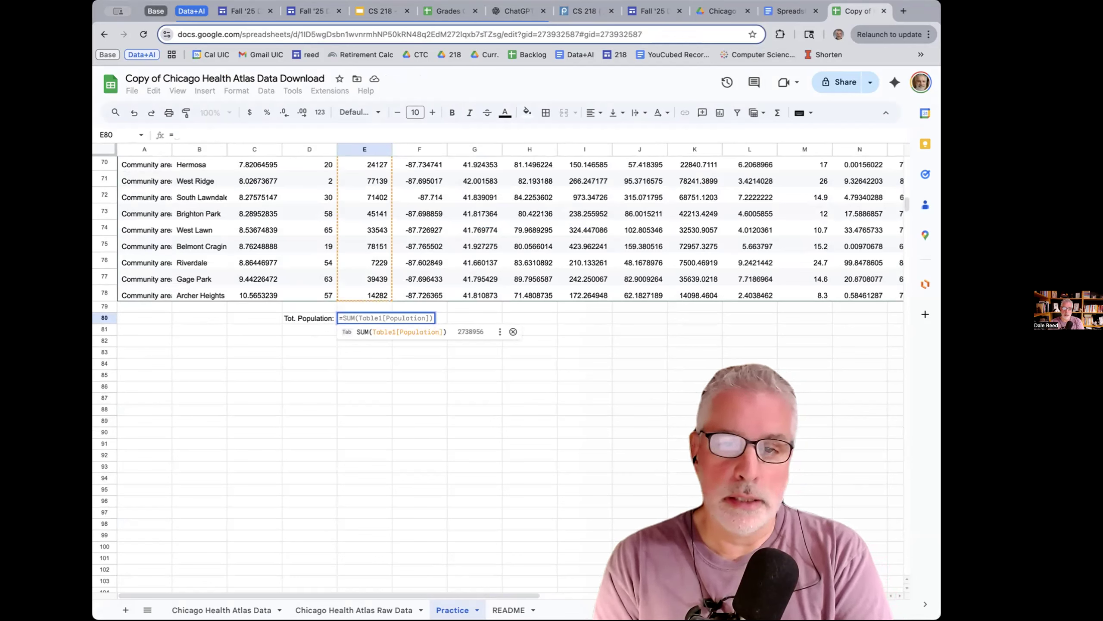
text(sum)
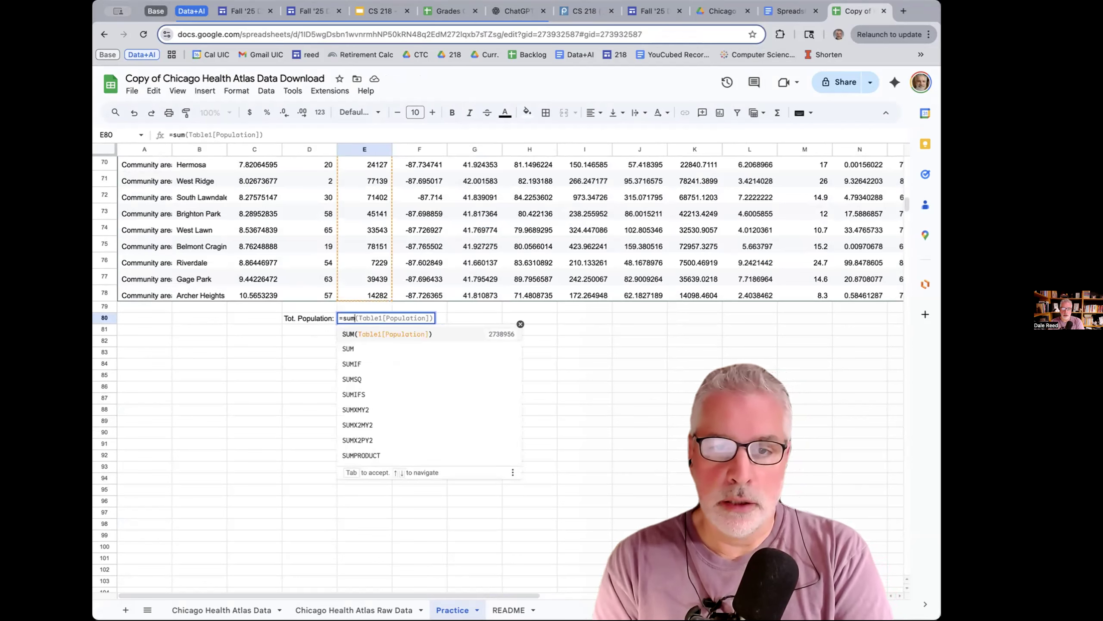
text(()
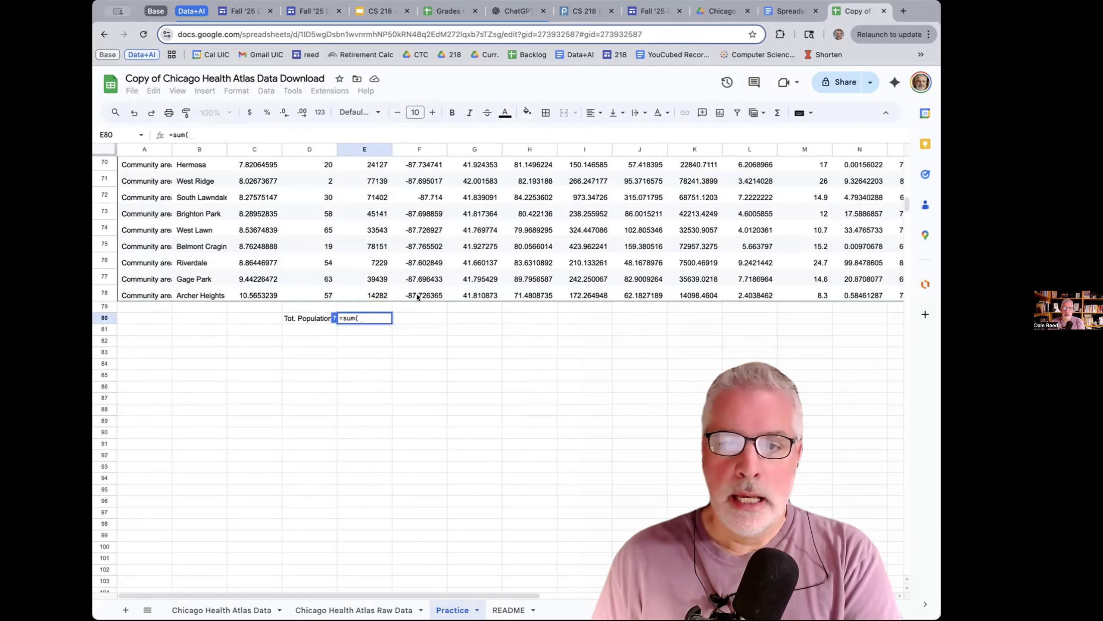
click(378, 295)
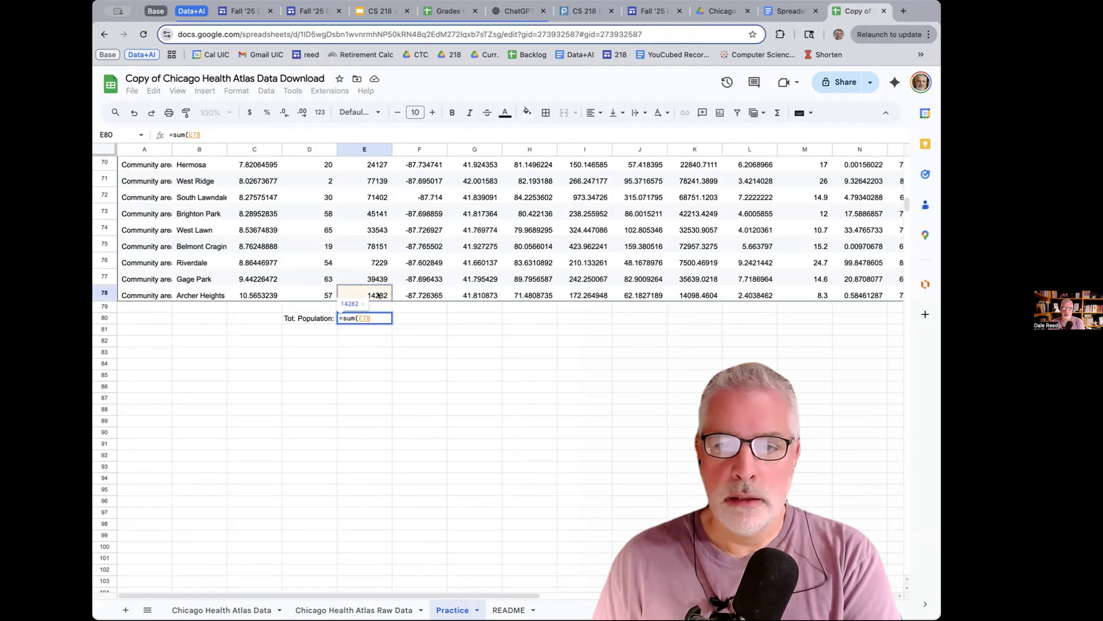
drag(378, 295, 370, 182)
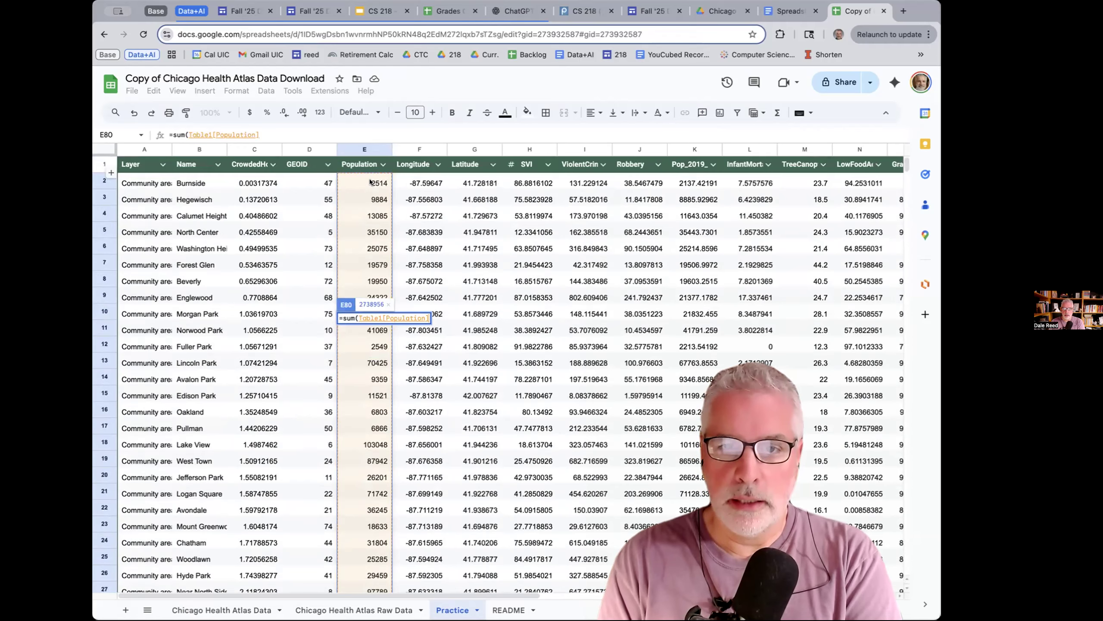
key(Return)
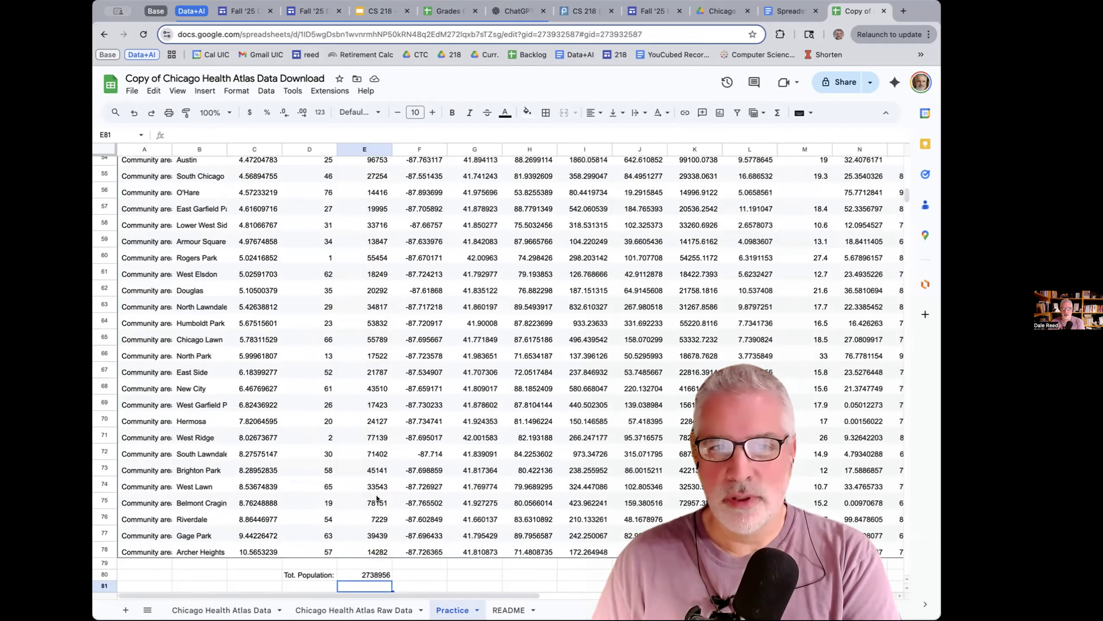
- Freeze the Practice sheet's rows up to row 6
scroll(382, 494, up, 1)
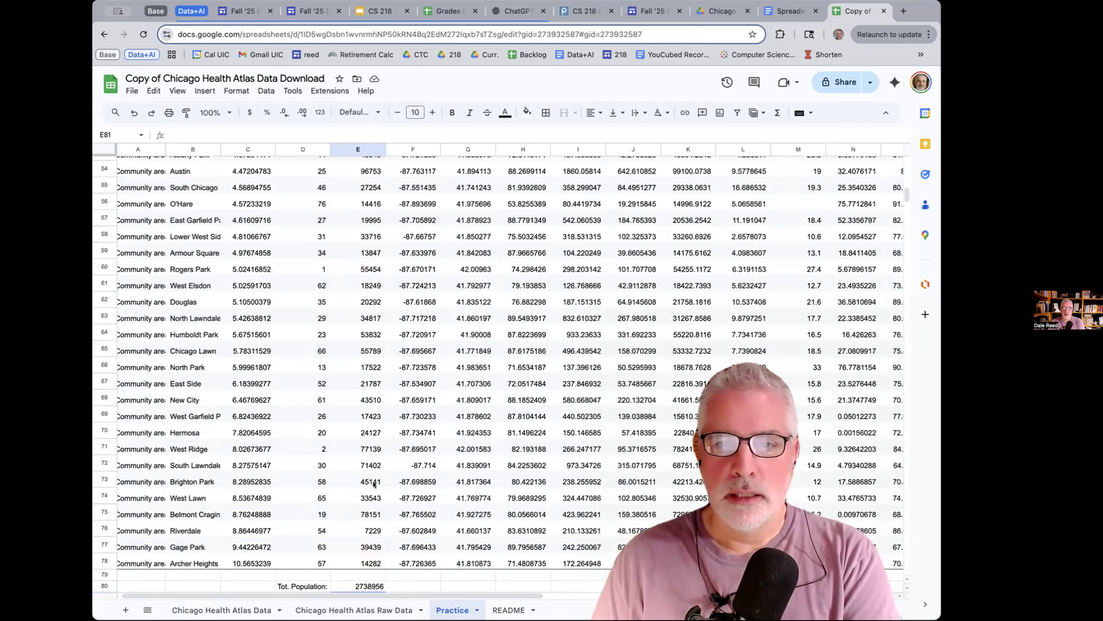
scroll(379, 425, up, 15)
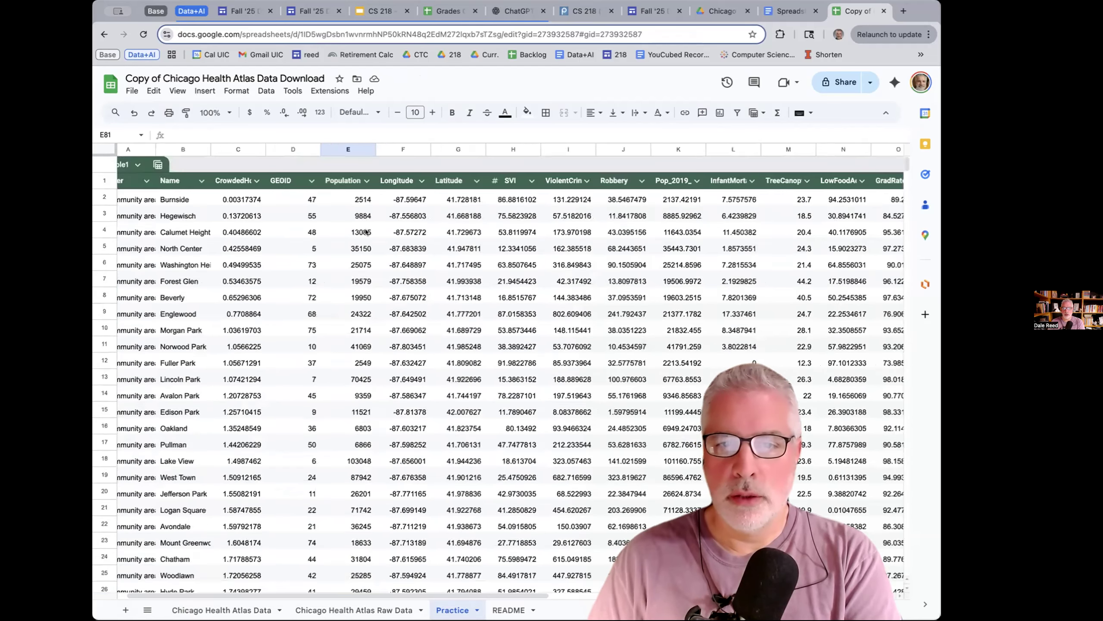
scroll(331, 280, left, 2)
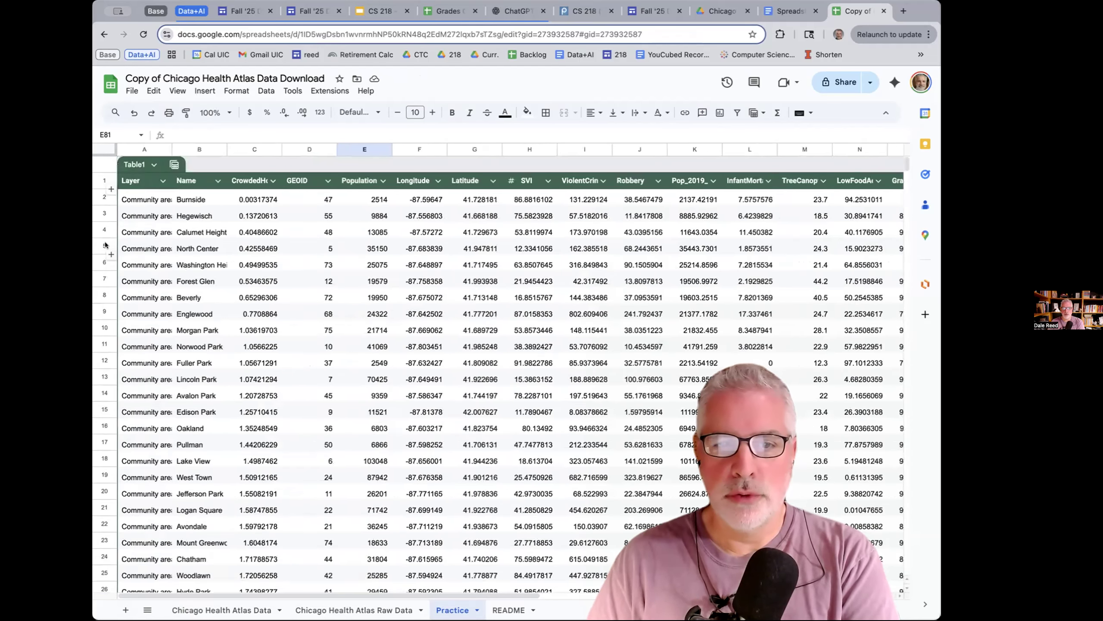
click(99, 263)
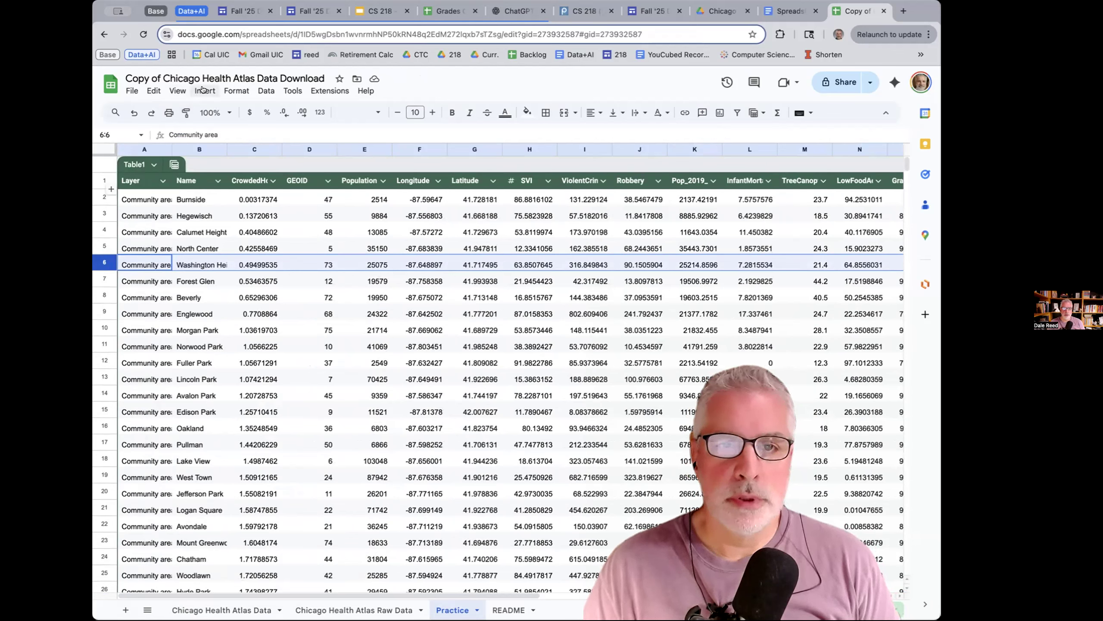
click(177, 90)
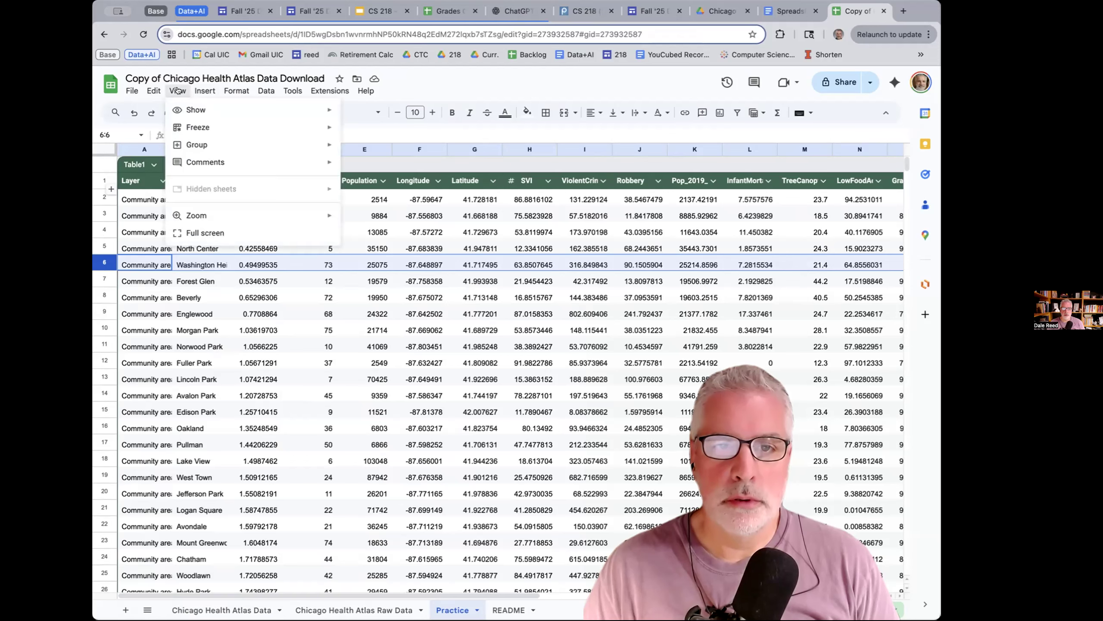
mouse_move(295, 131)
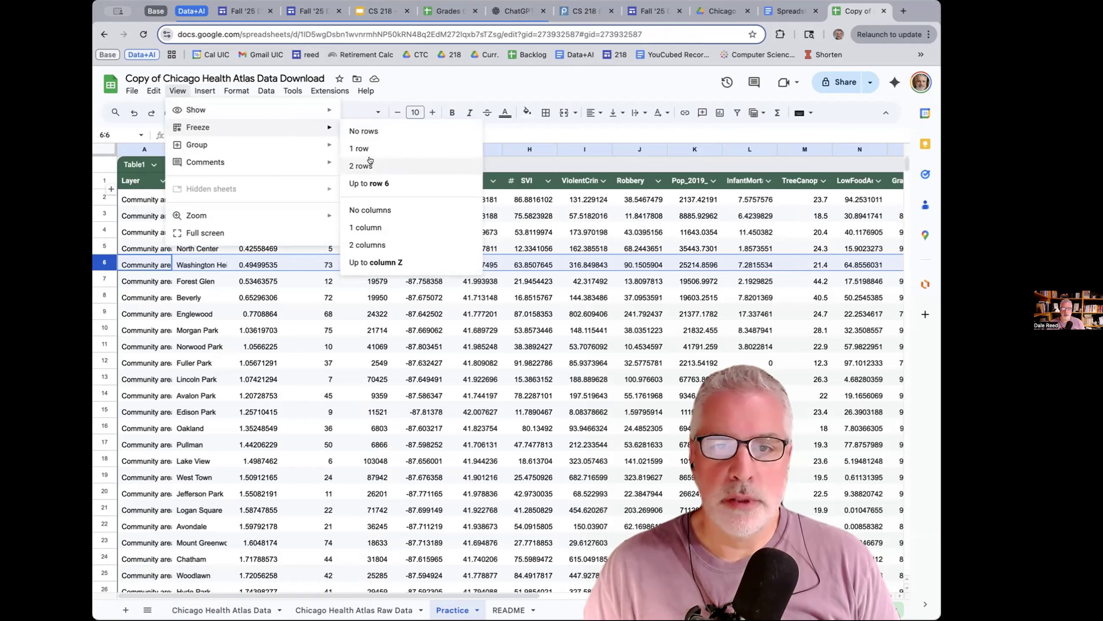
click(371, 183)
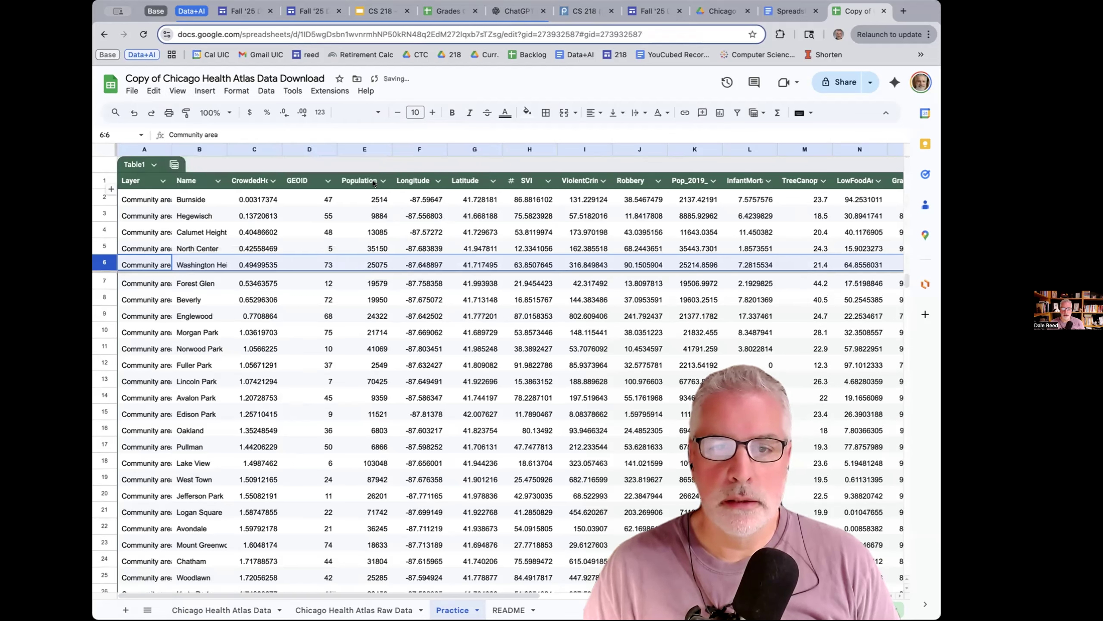
click(381, 284)
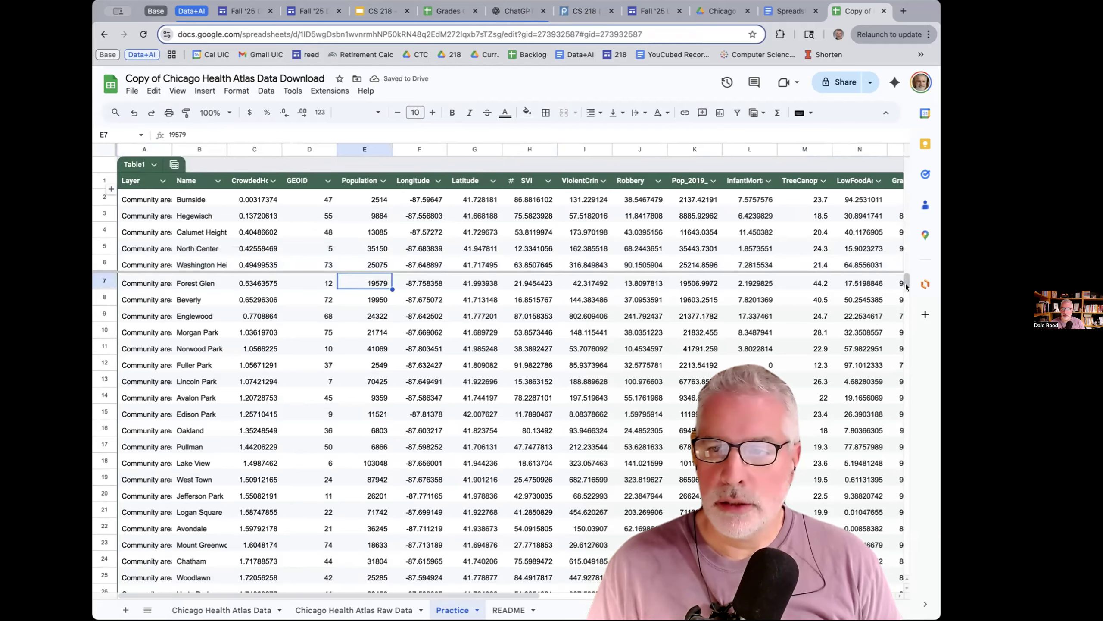
- Go down the Population column from row 7 to its last entry in cell E78, with the header rows kept frozen
mouse_move(905, 282)
mouse_down()
mouse_move(907, 297)
mouse_move(908, 272)
mouse_up()
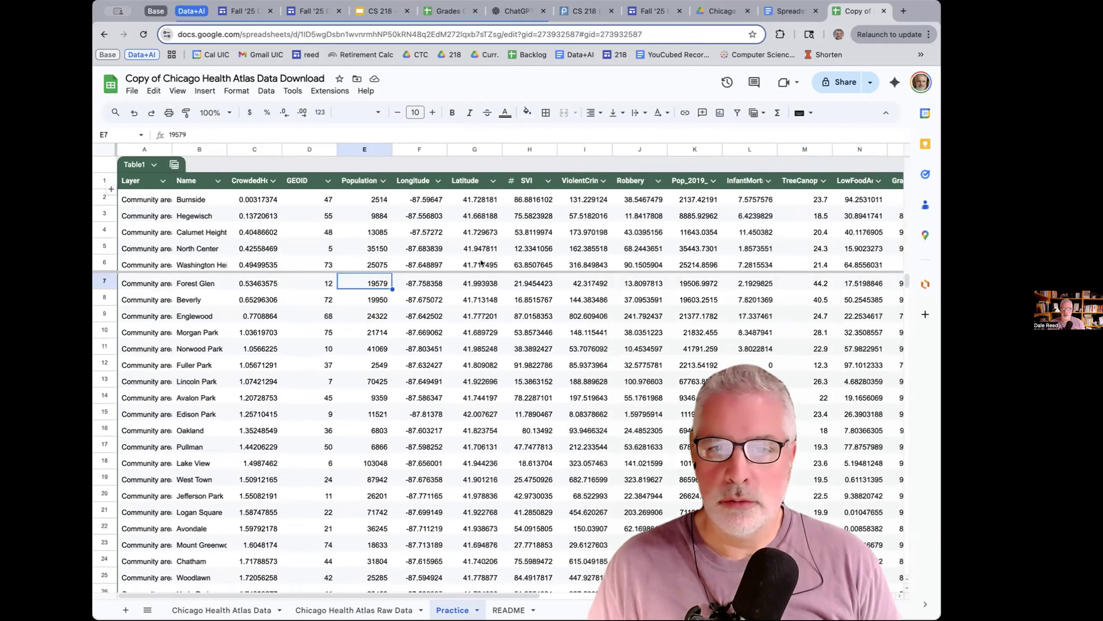
key(Down)
key(Down)
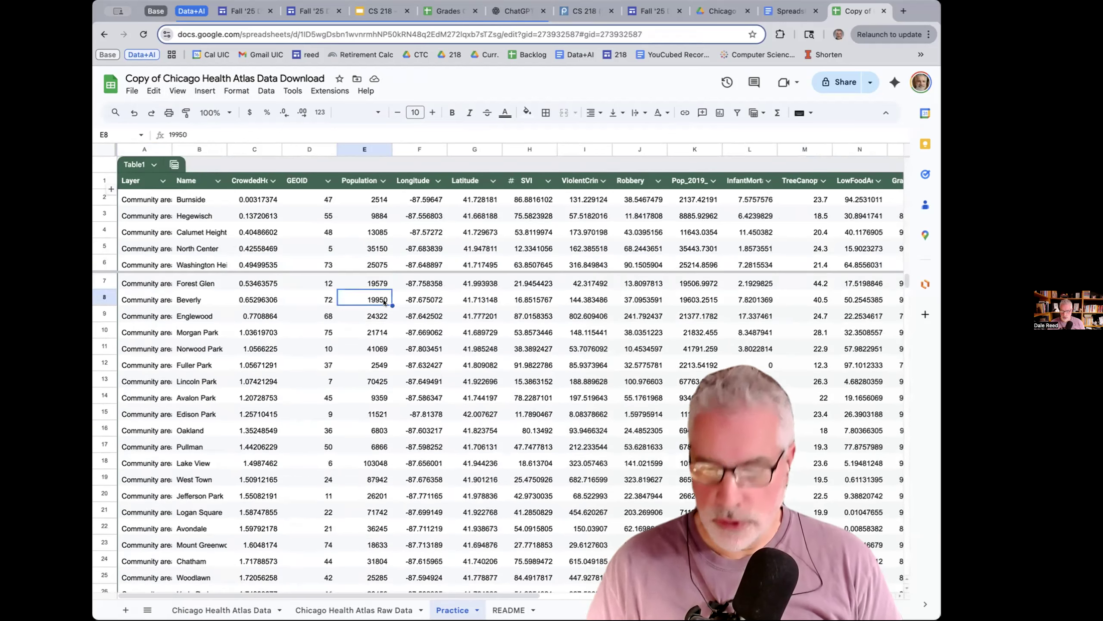
key(Down)
key(Down)
key(Down)
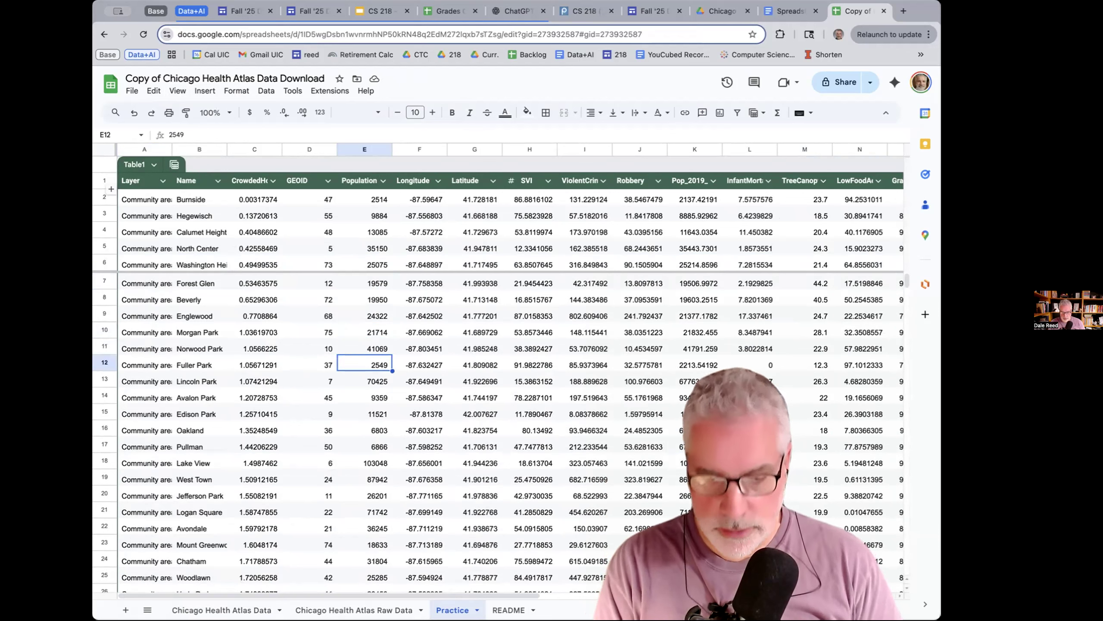
key(Down)
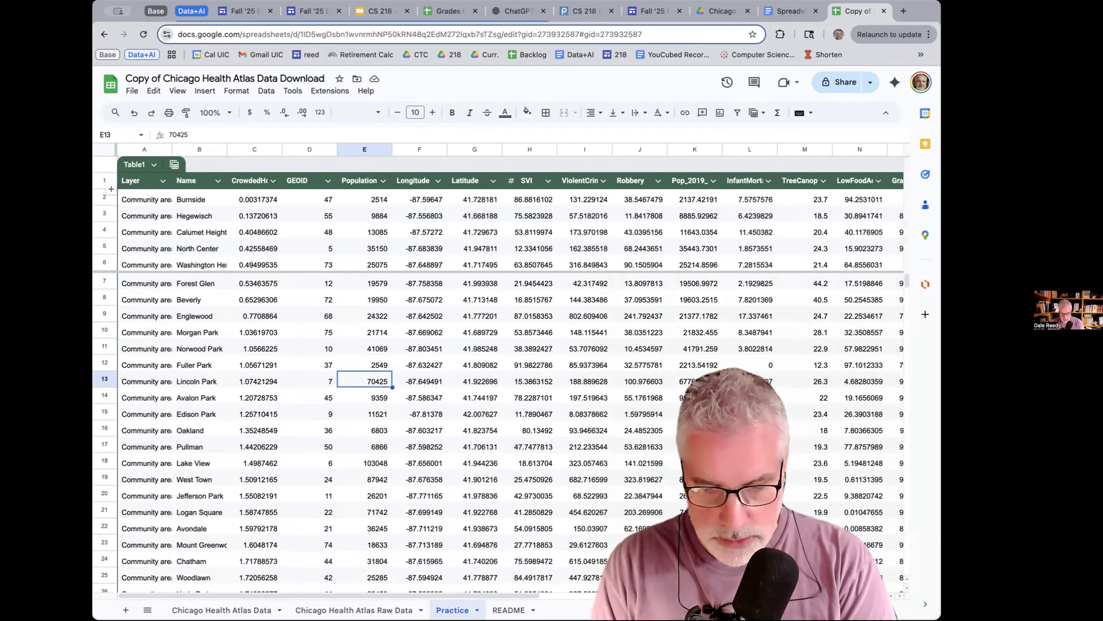
key(super+Down)
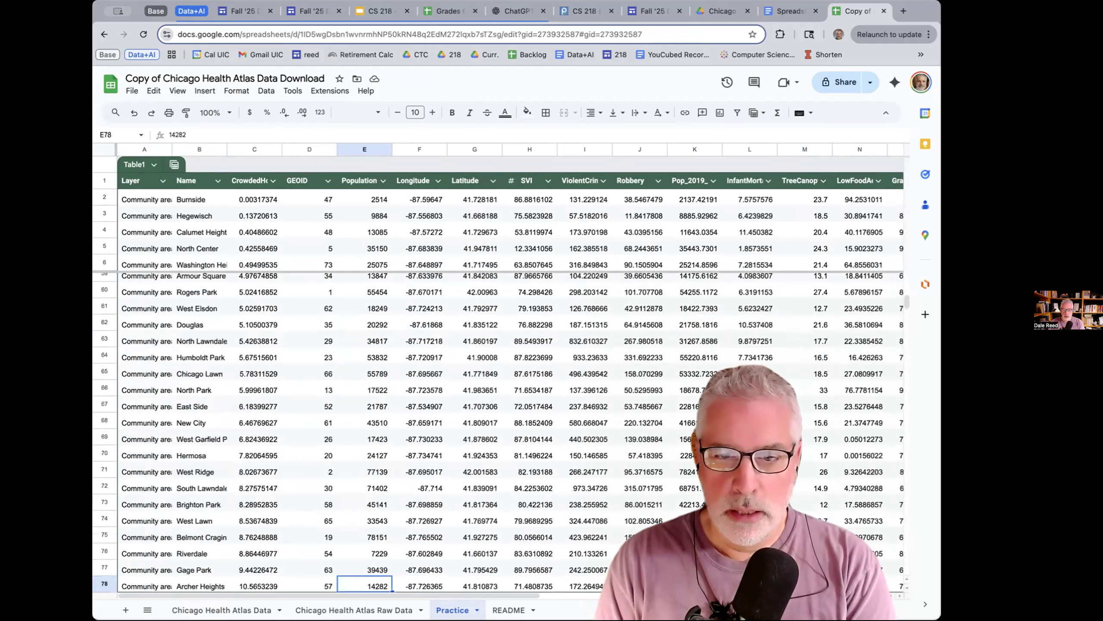
- Continue below the table past its last row and select the total population formula in cell E80
key(Down)
key(Down)
key(Down)
key(Down)
key(Down)
key(Down)
key(Down)
key(Down)
key(Up)
key(Up)
key(Up)
key(Up)
key(Up)
key(Up)
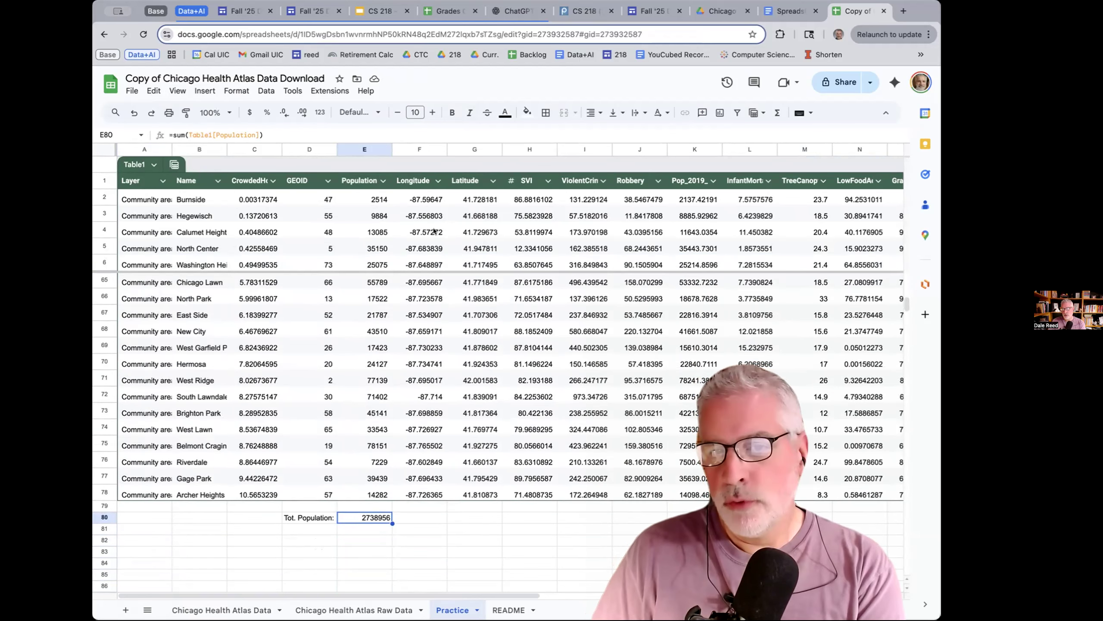
- Practise range selection by selecting the Population values E2:E78 and the block E2:I78, and clear the selection by choosing cell F81
click(375, 199)
drag(376, 199, 421, 518)
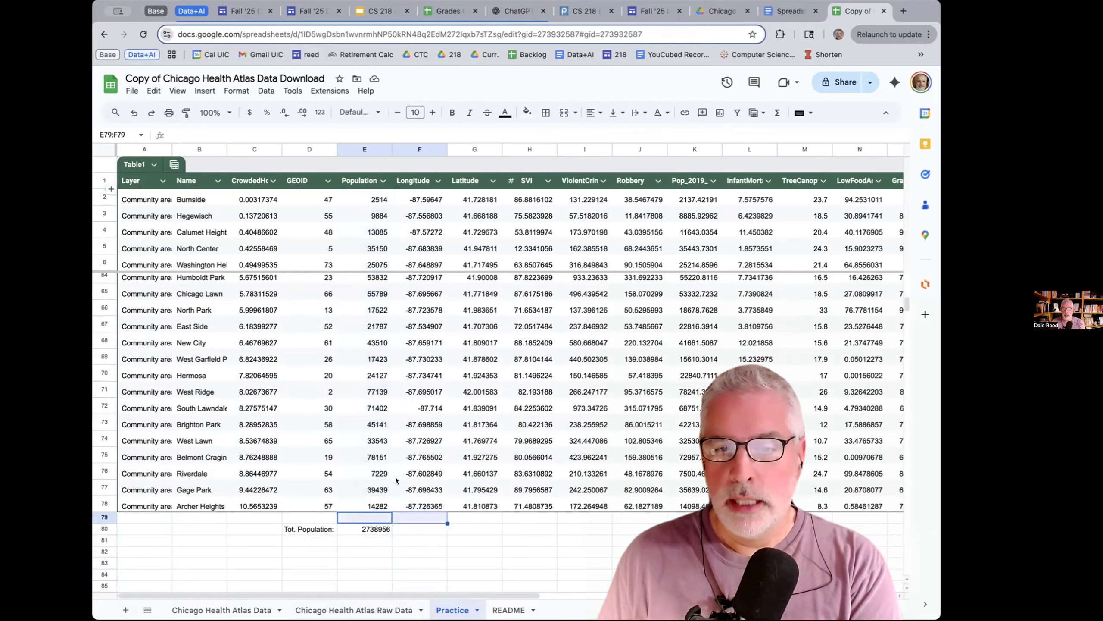
click(377, 199)
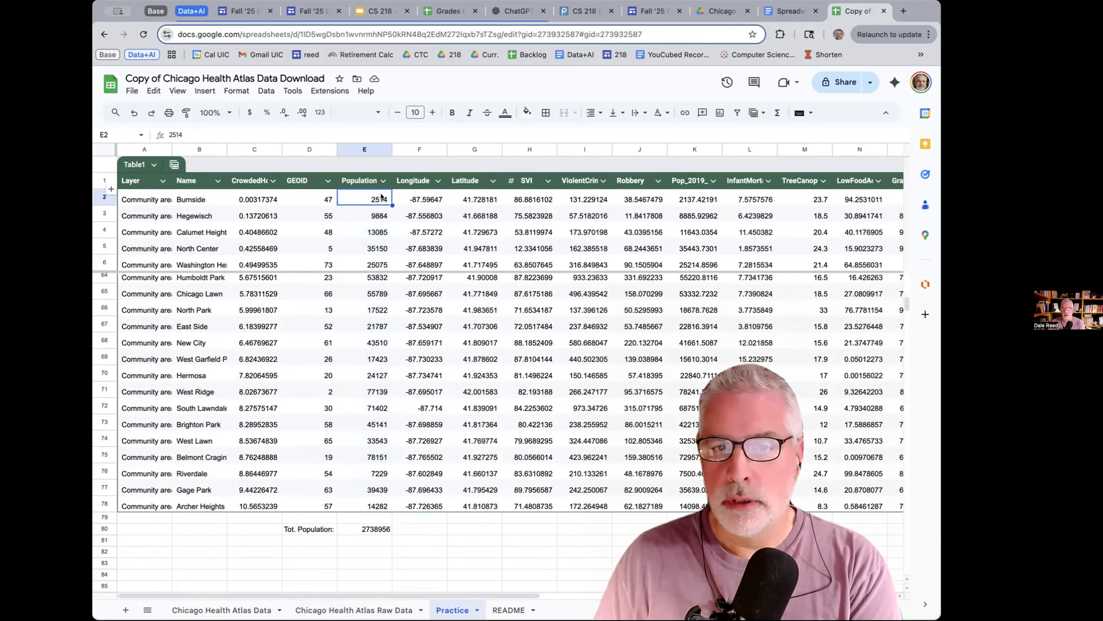
shift+click(377, 505)
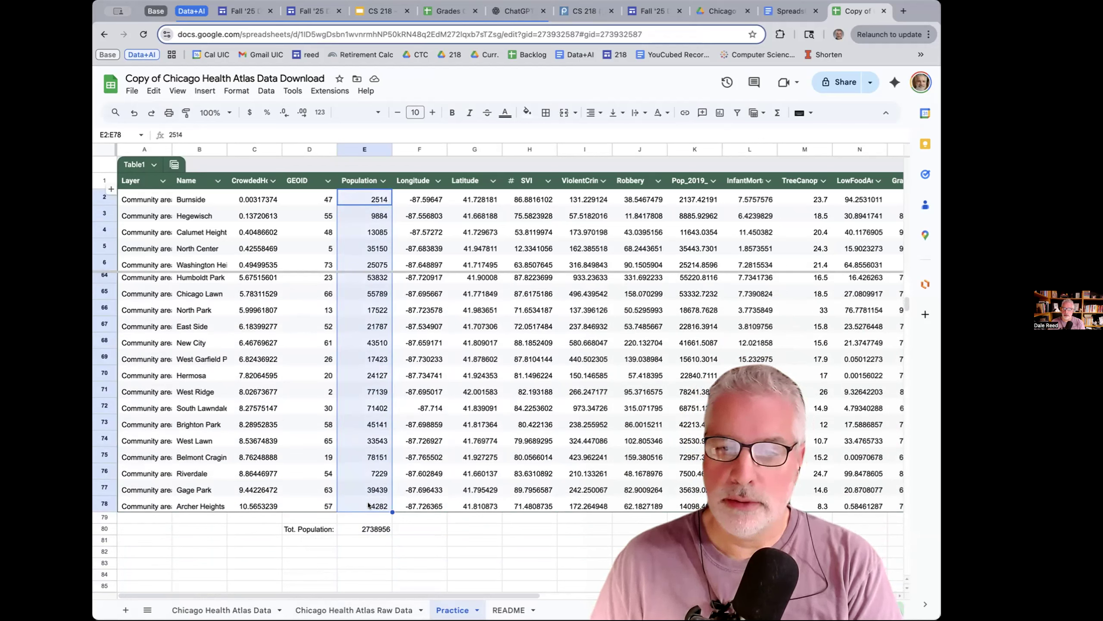
click(369, 197)
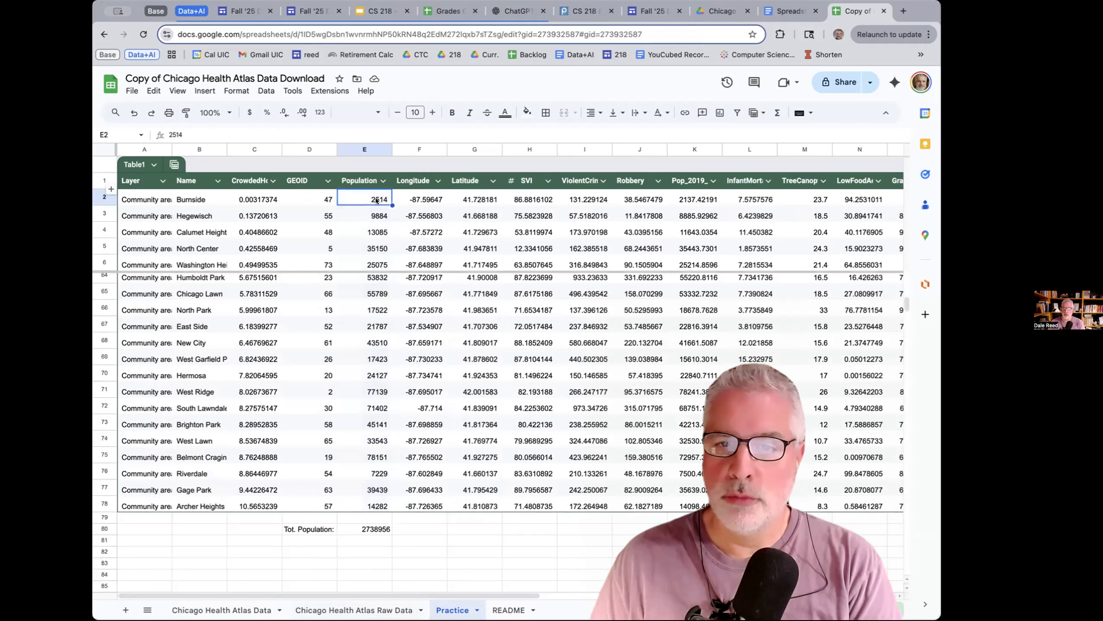
shift+click(594, 507)
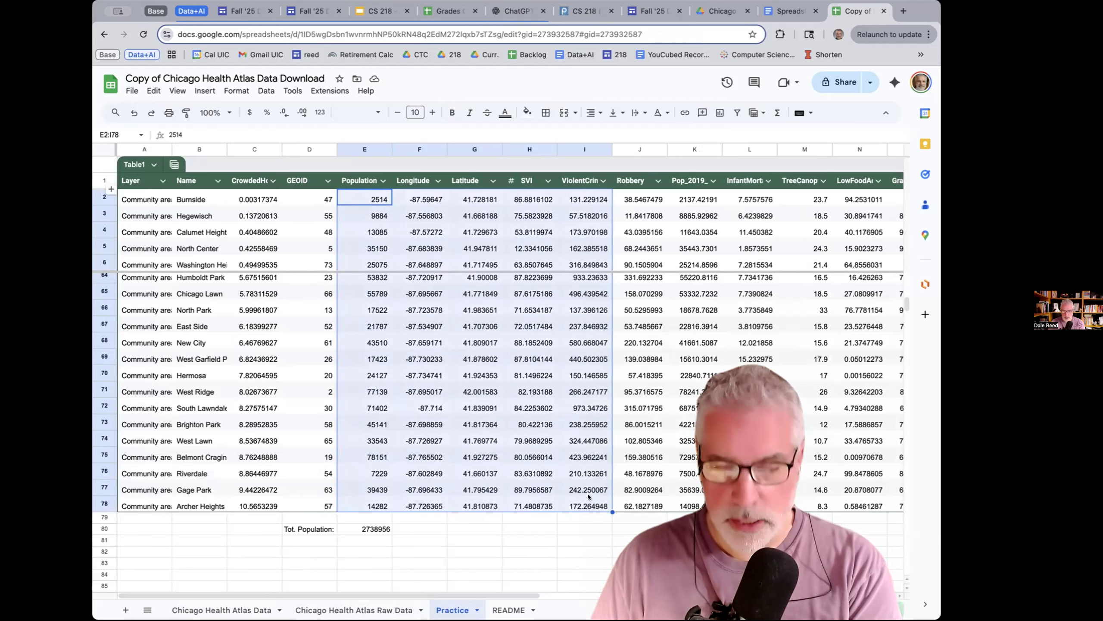
click(431, 542)
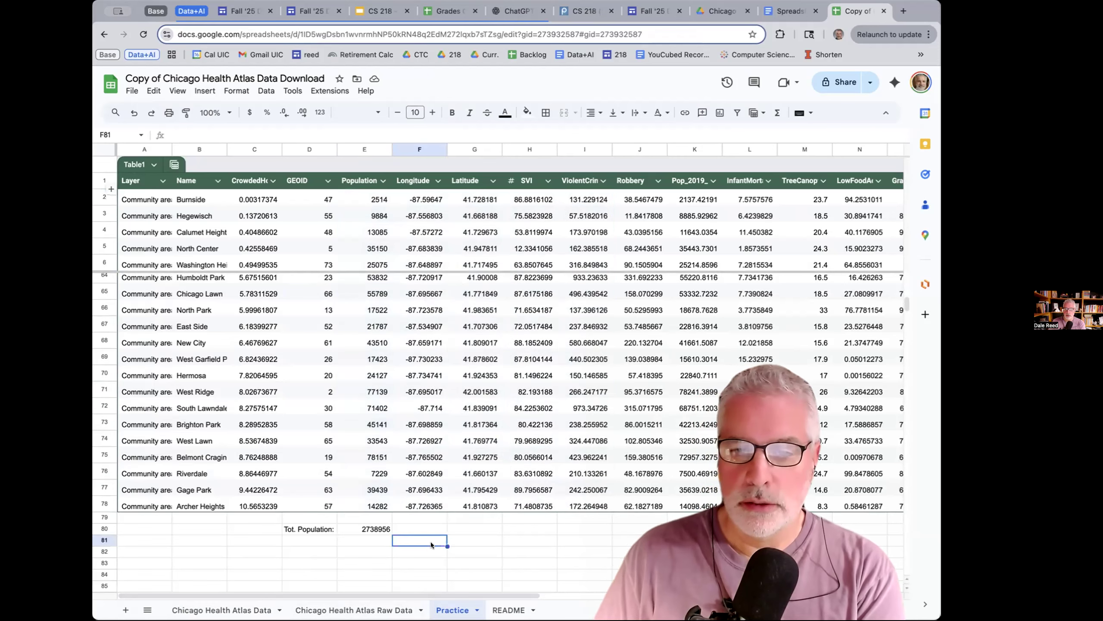
- Replace the contents of cell E80 with a fresh sum of Population cells E2 to E78, =sum(Table1[Population])
double_click(361, 529)
drag(342, 529, 432, 529)
key(BackSpace)
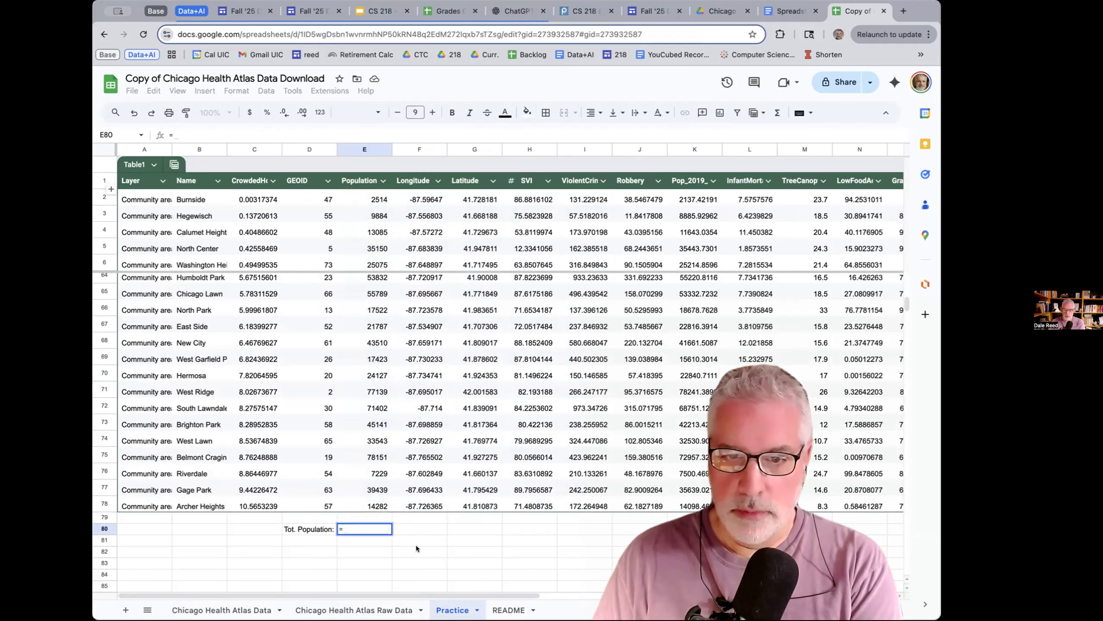
click(365, 551)
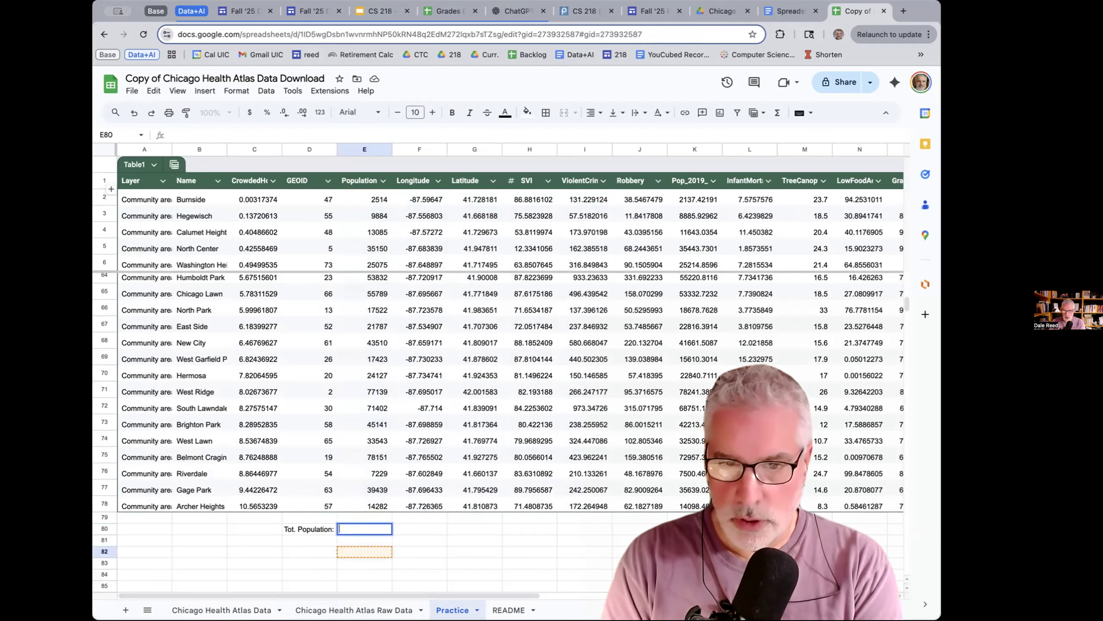
key(BackSpace)
text(sum()
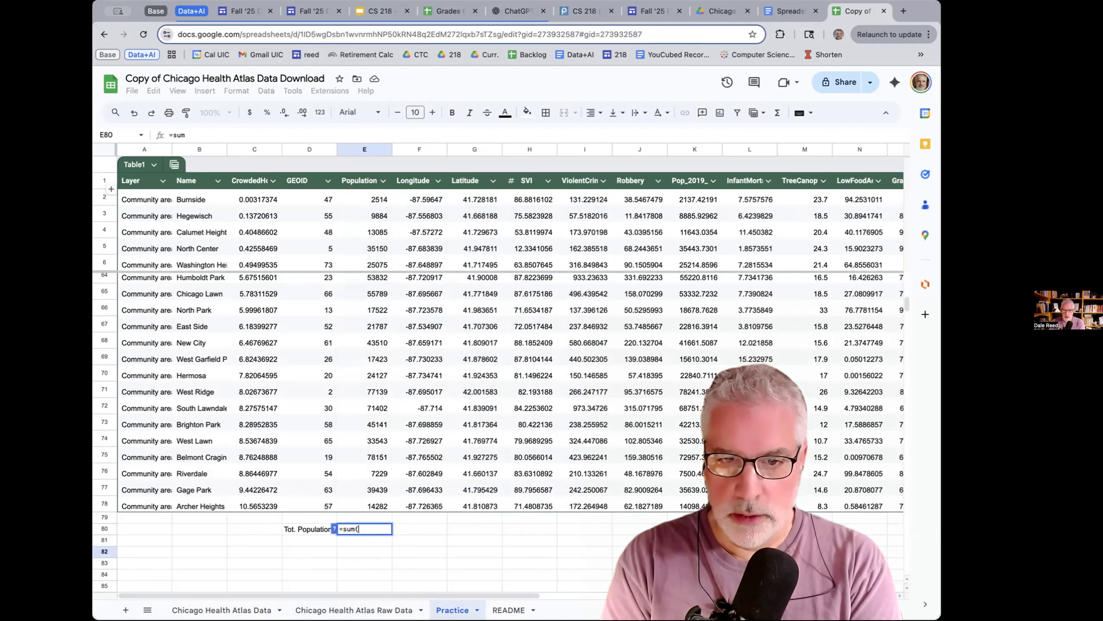
click(366, 199)
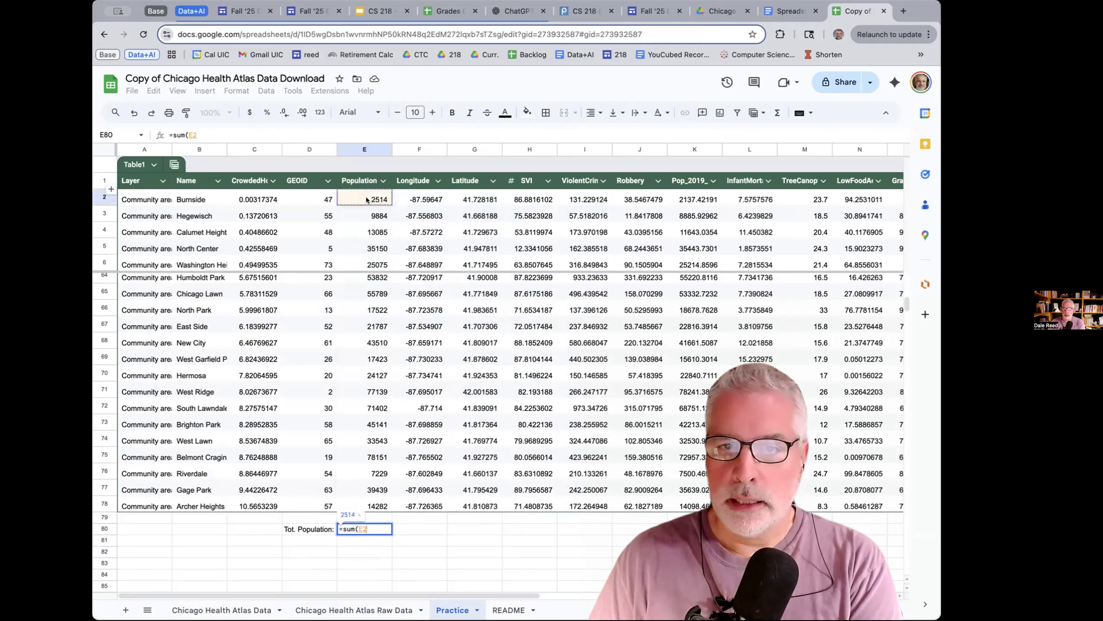
shift+click(377, 507)
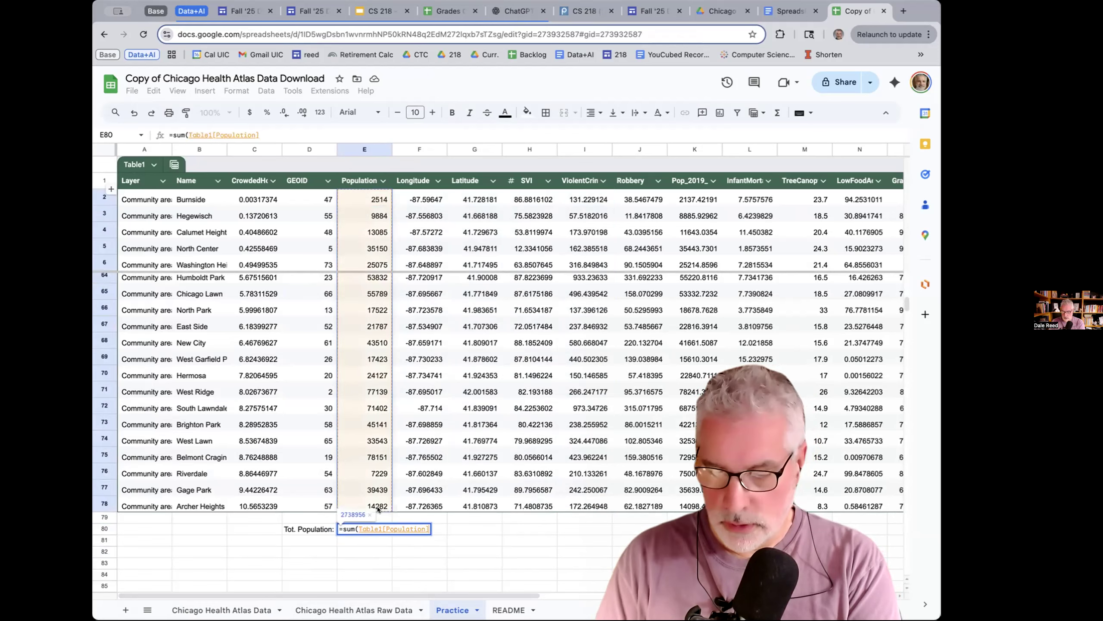
key(Return)
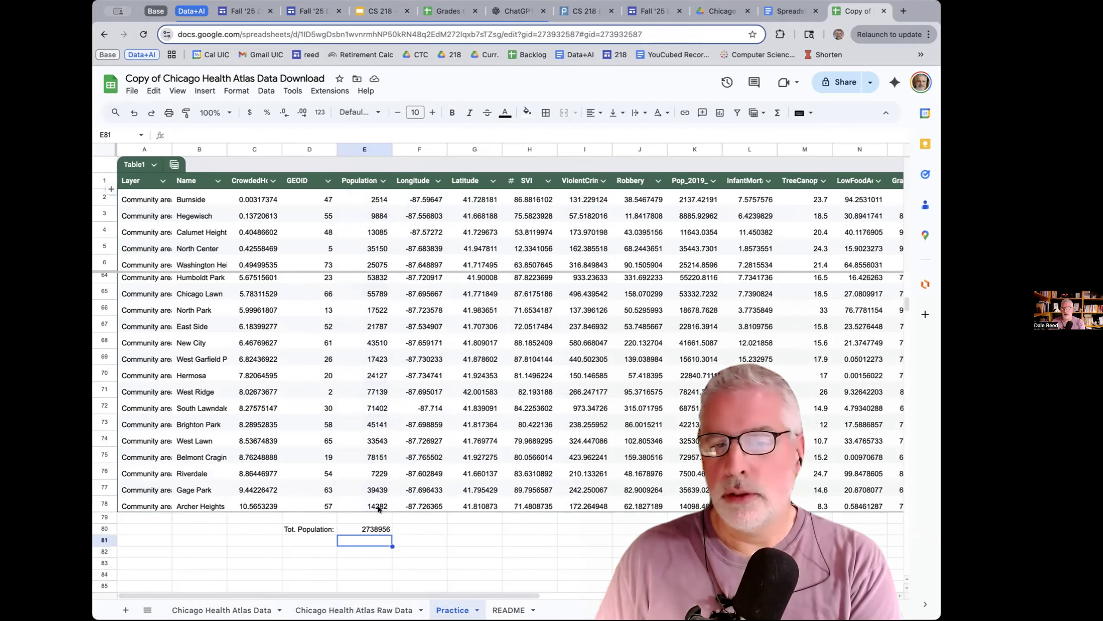
- Switch to the tutorial document and highlight exercise 3's question about how many neighborhoods have a grad rate <85%, undoing any accidental text move
click(787, 12)
double_click(516, 296)
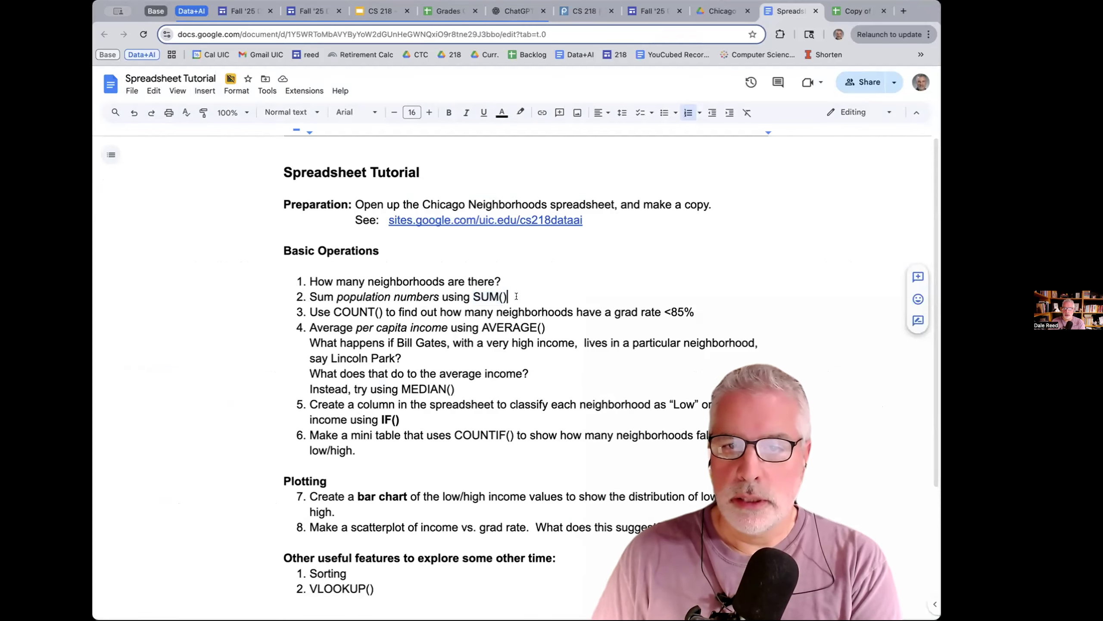
drag(512, 296, 471, 293)
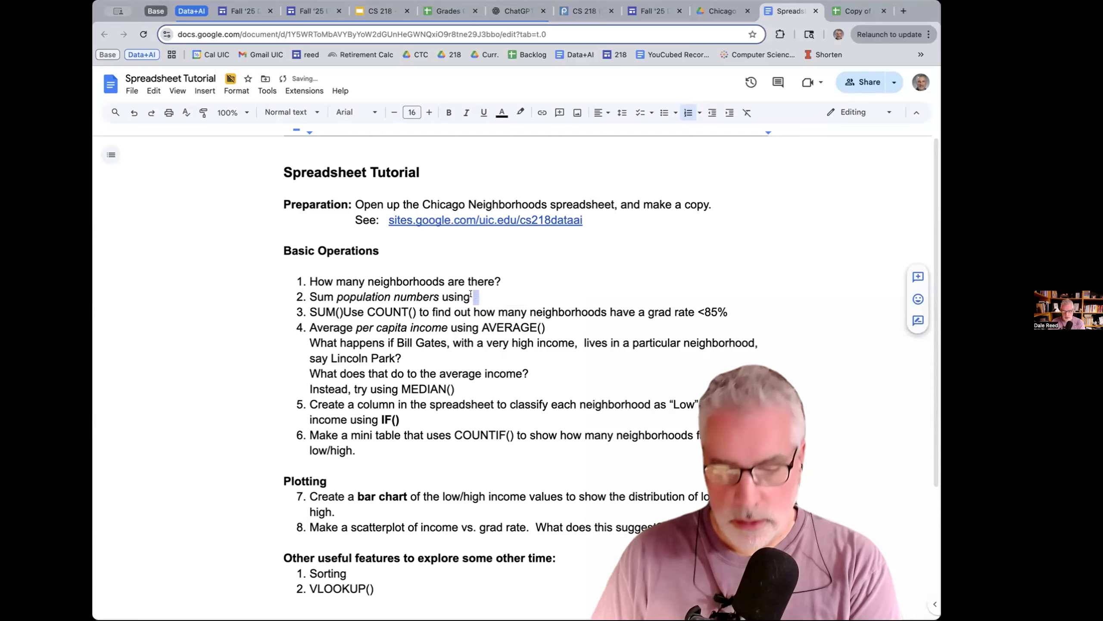
key(ctrl+z)
drag(334, 312, 708, 310)
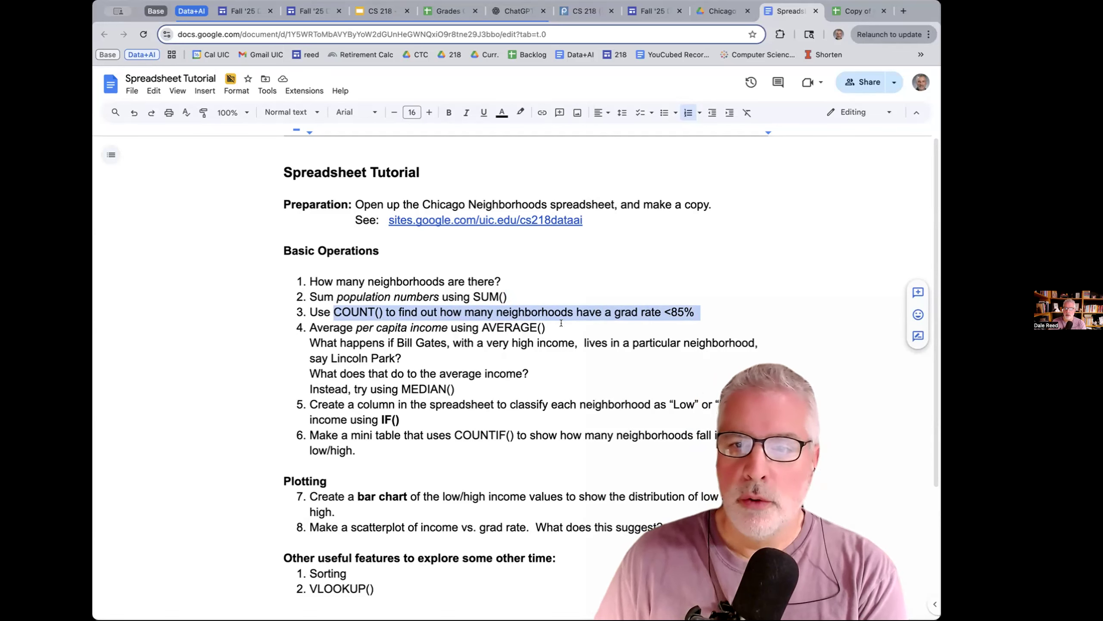
click(512, 312)
drag(440, 312, 697, 312)
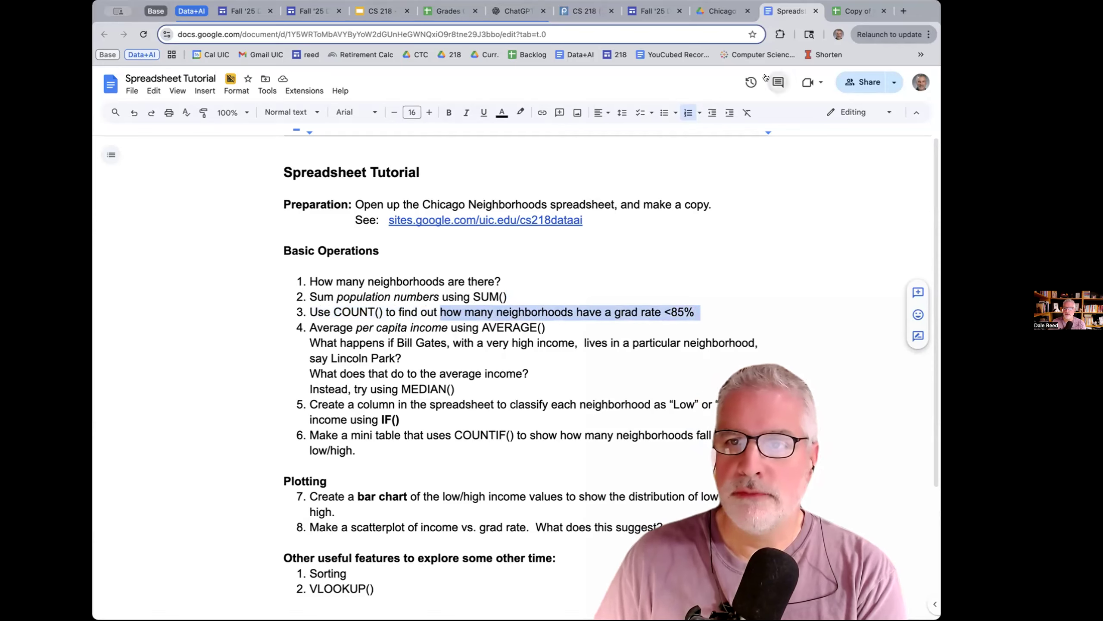
- Return to the copied spreadsheet, find and select the GradRate column (O), and choose the empty cell N80 below the table
click(855, 11)
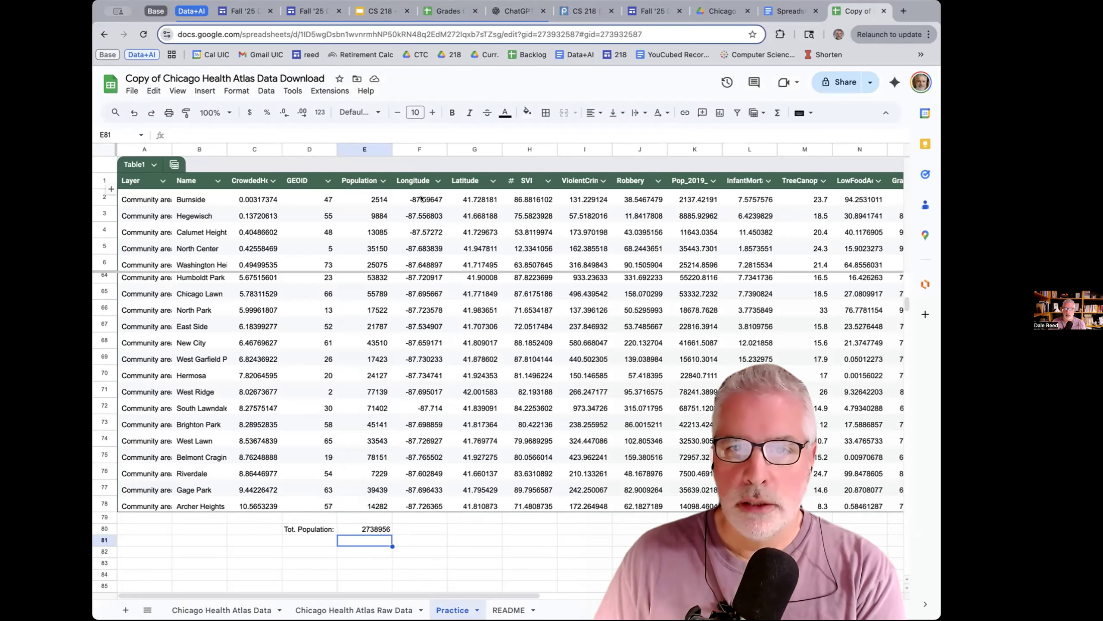
scroll(390, 202, right, 3)
scroll(387, 203, right, 5)
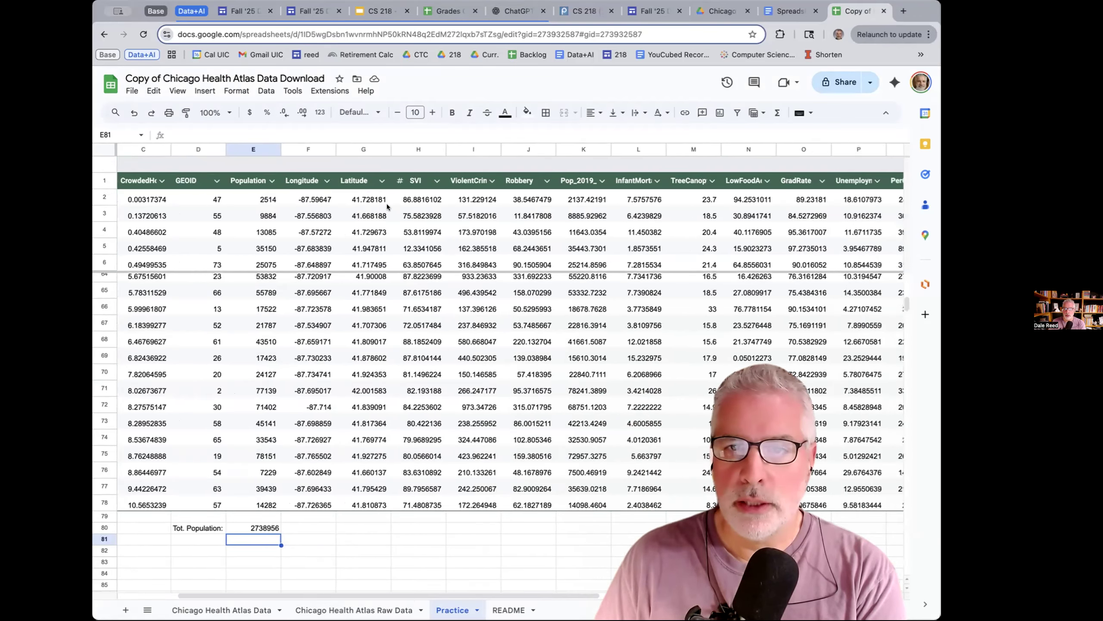
scroll(387, 204, right, 3)
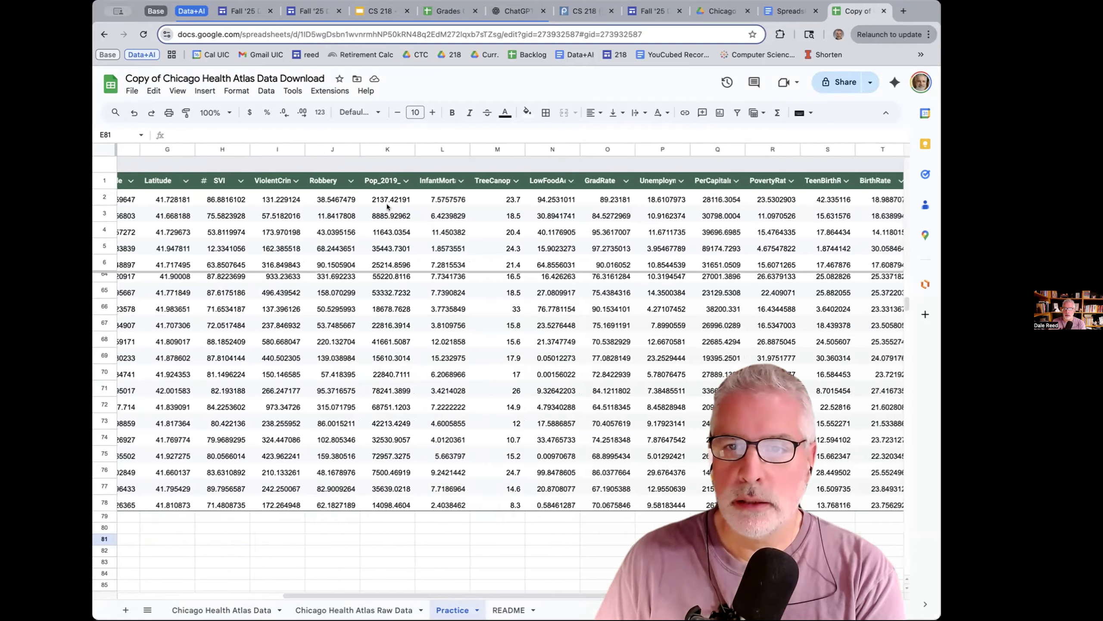
click(519, 149)
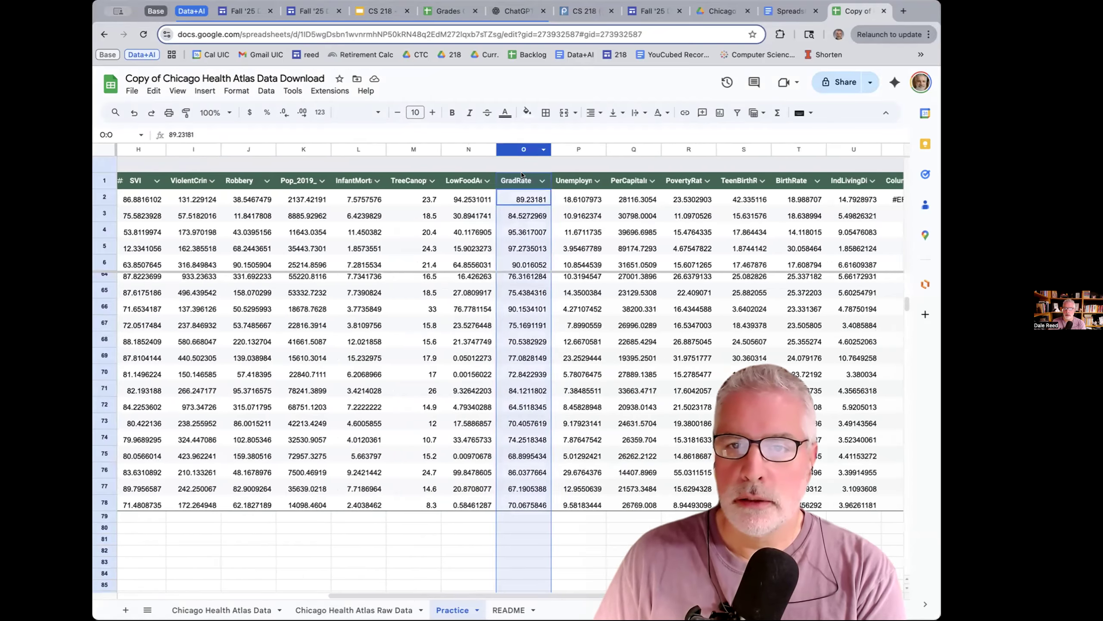
scroll(546, 248, right, 5)
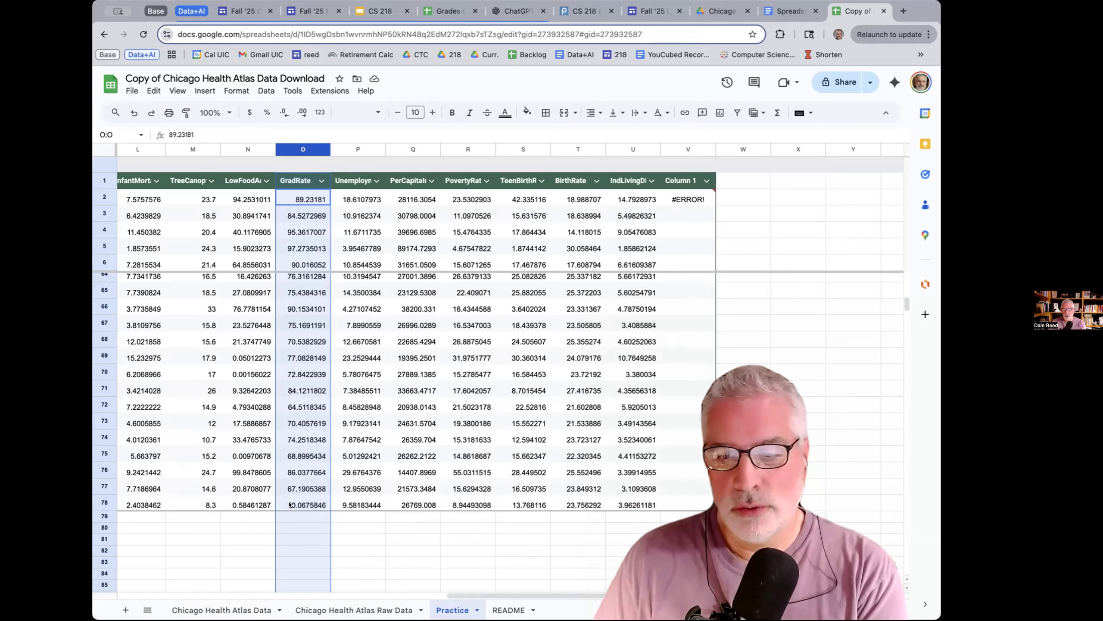
click(255, 528)
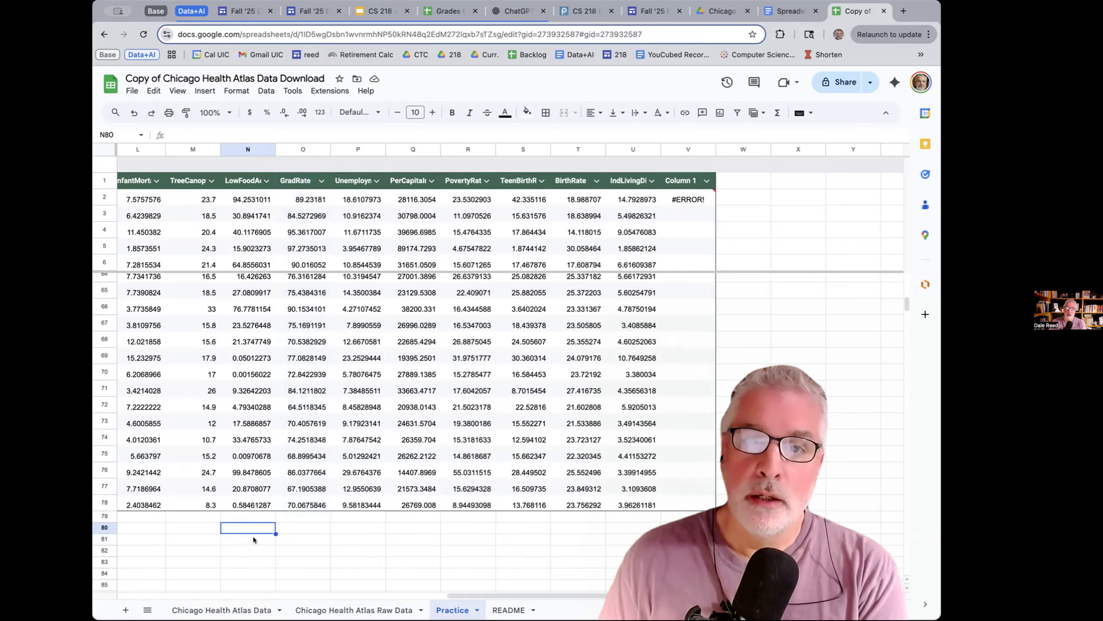
- Insert one new column to the left of the Unemployment column, directly after GradRate
click(346, 149)
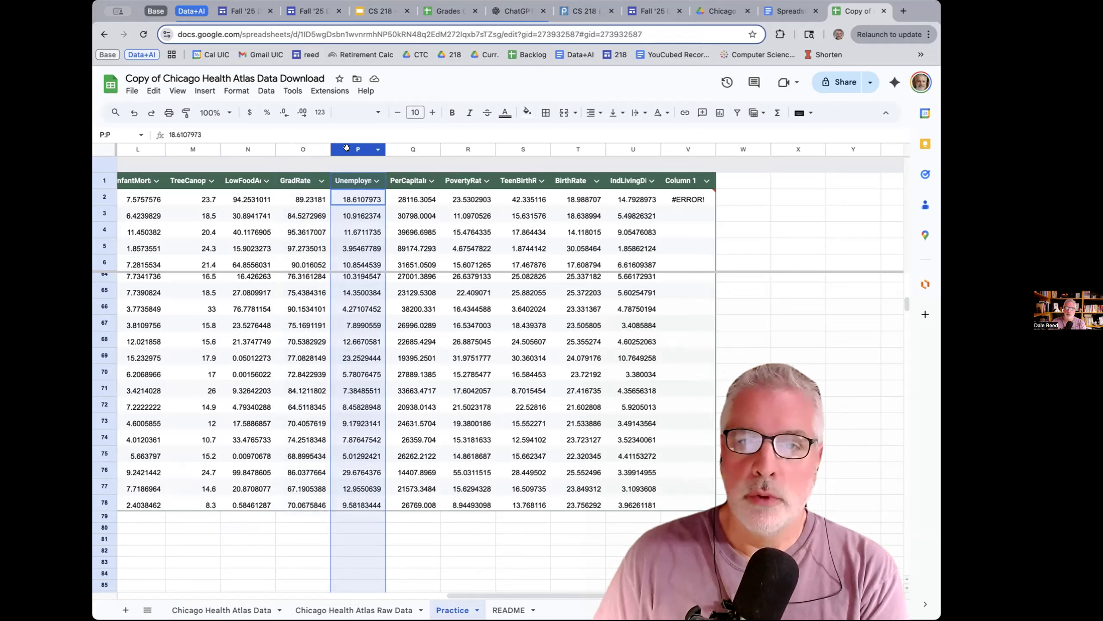
click(205, 89)
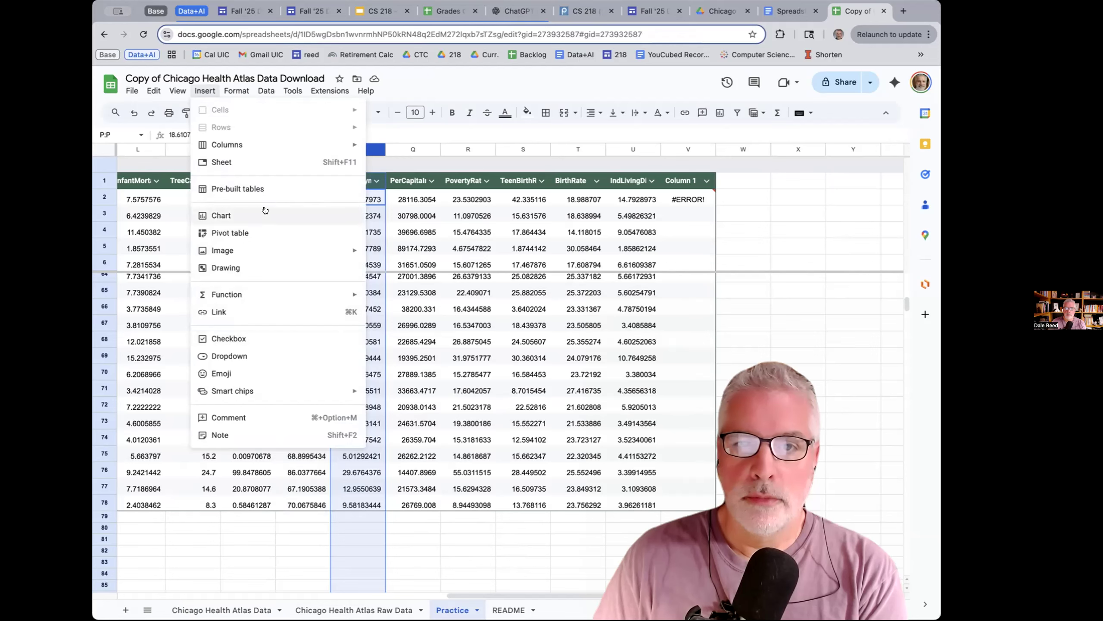
mouse_move(233, 146)
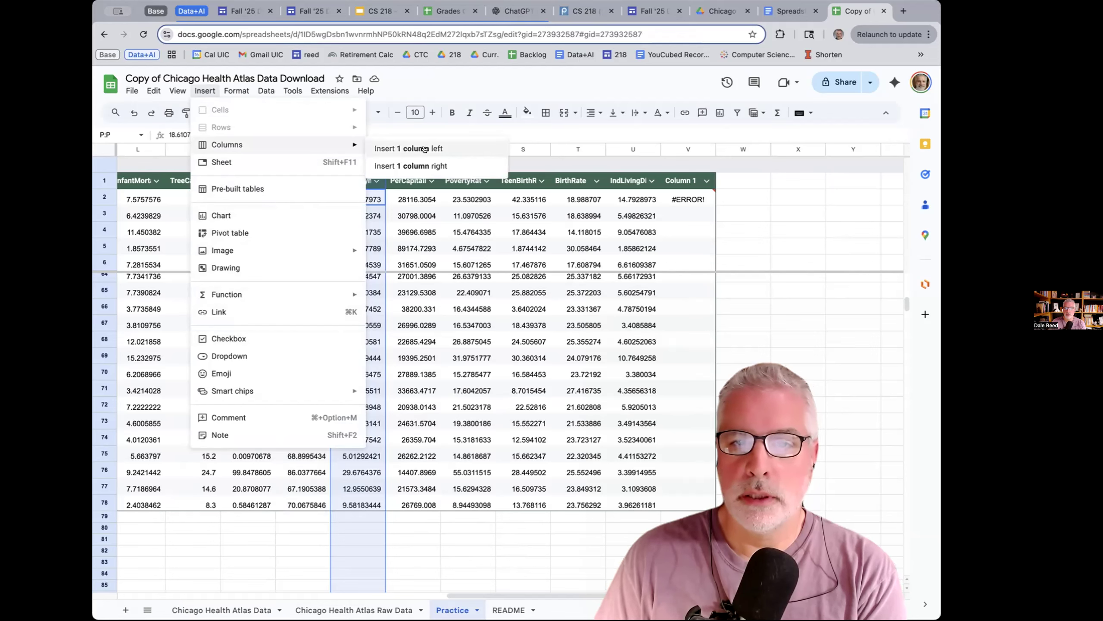
click(467, 248)
click(350, 149)
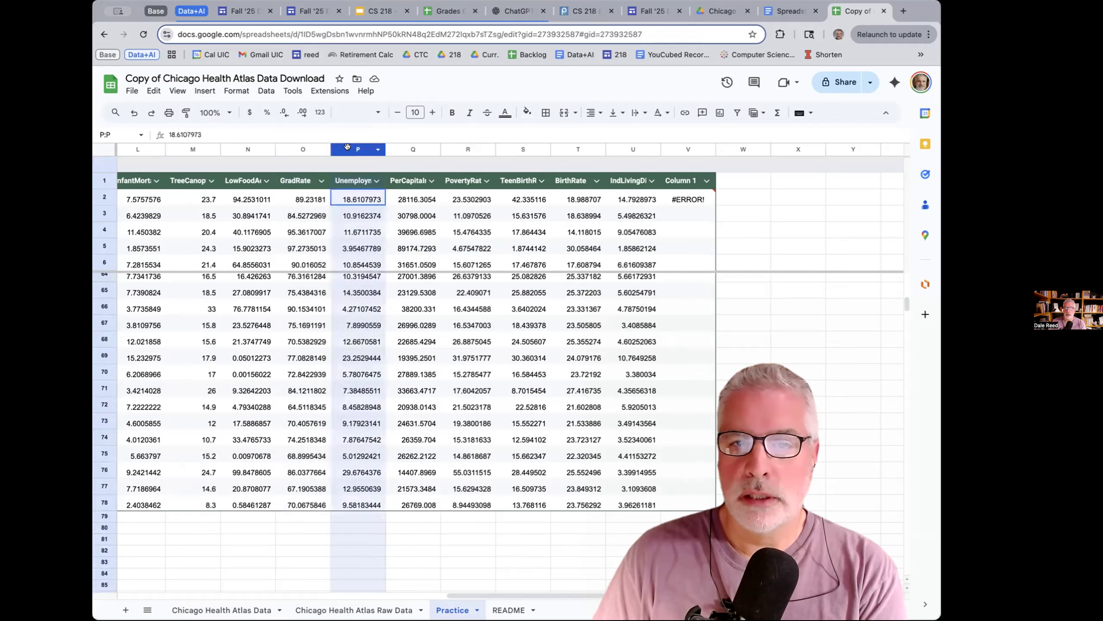
right_click(348, 147)
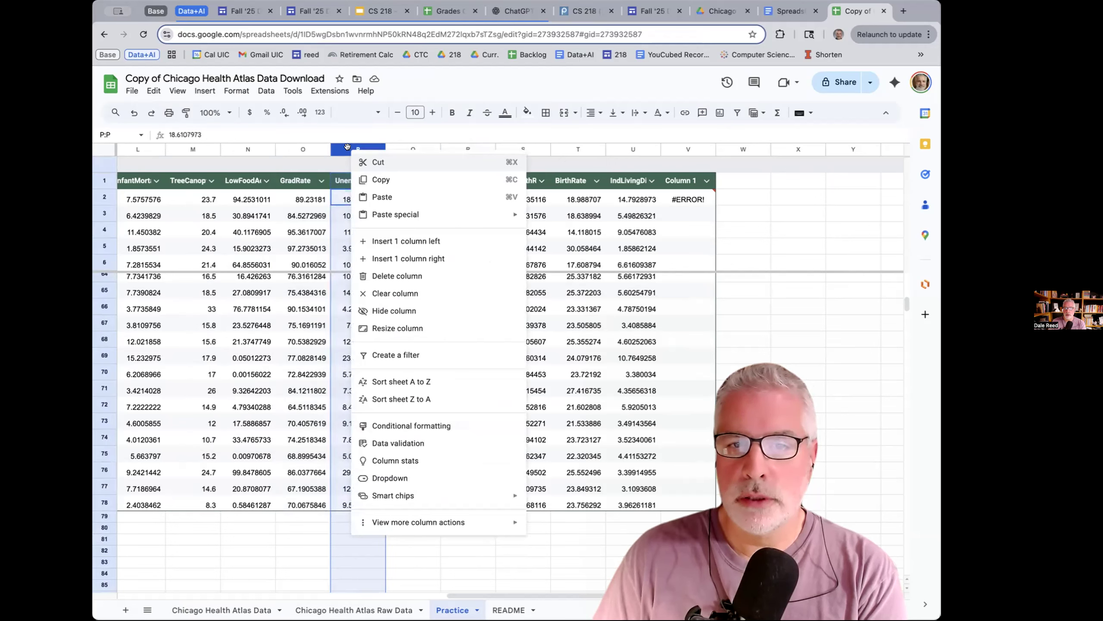
click(341, 148)
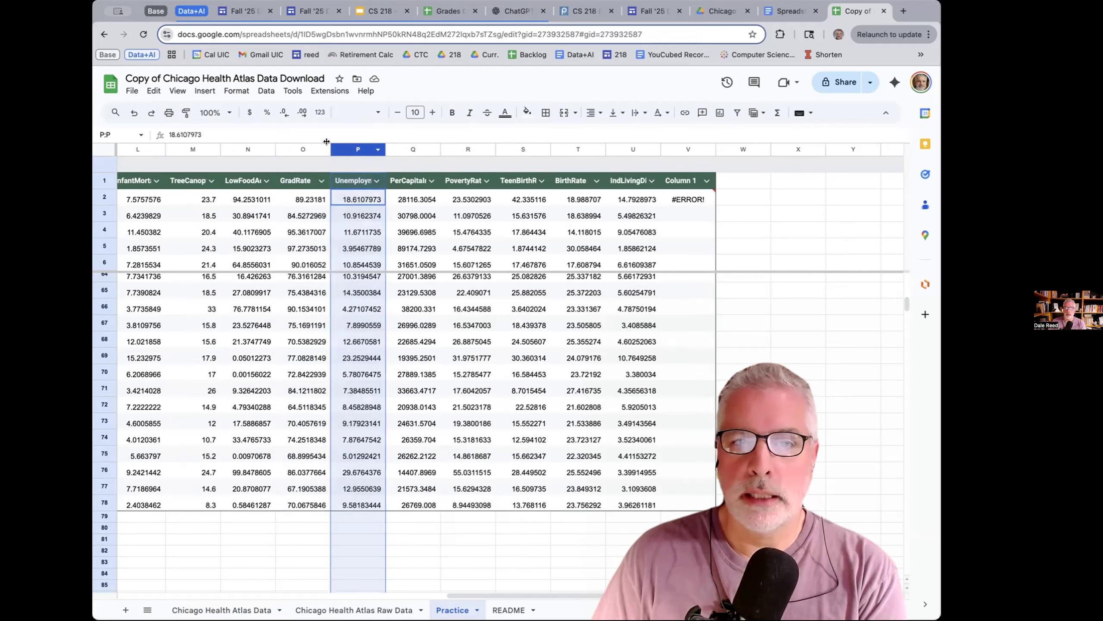
click(205, 92)
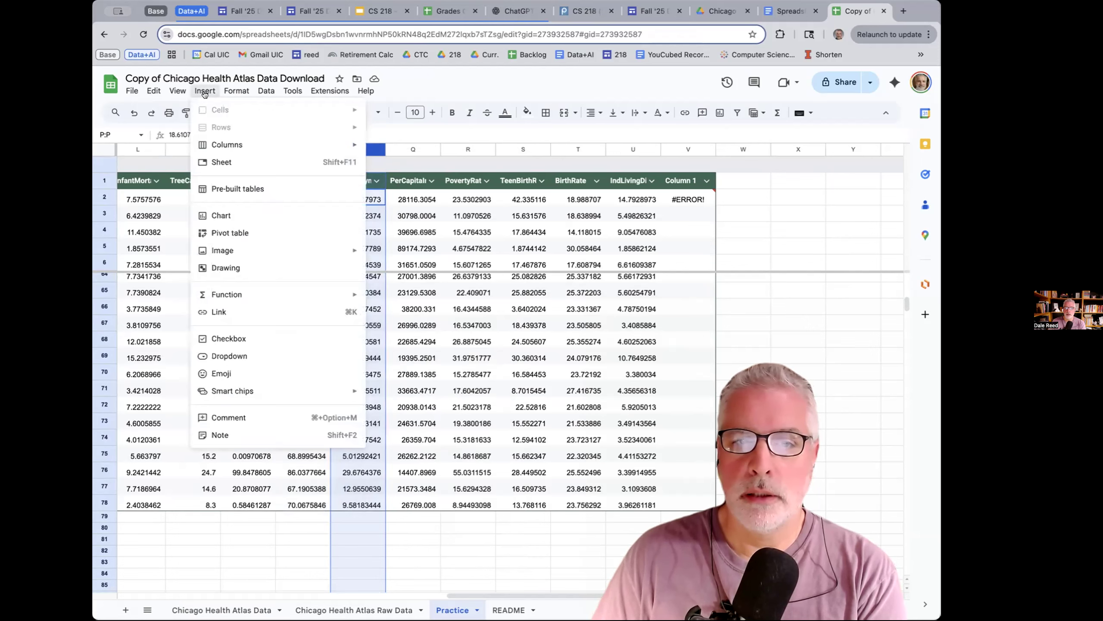
mouse_move(217, 145)
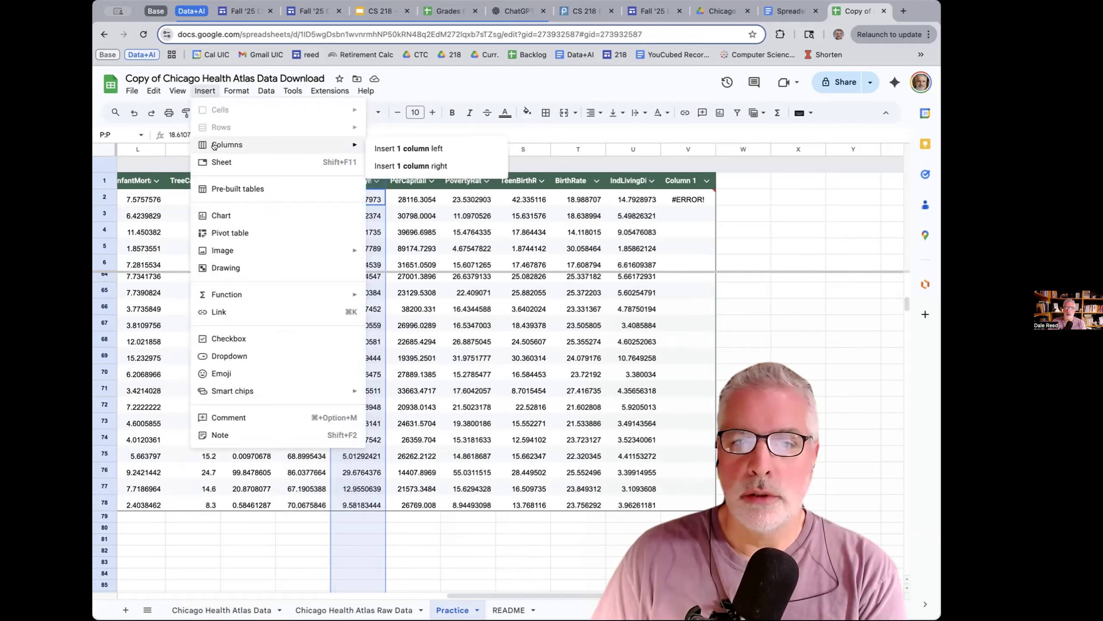
click(402, 149)
click(414, 229)
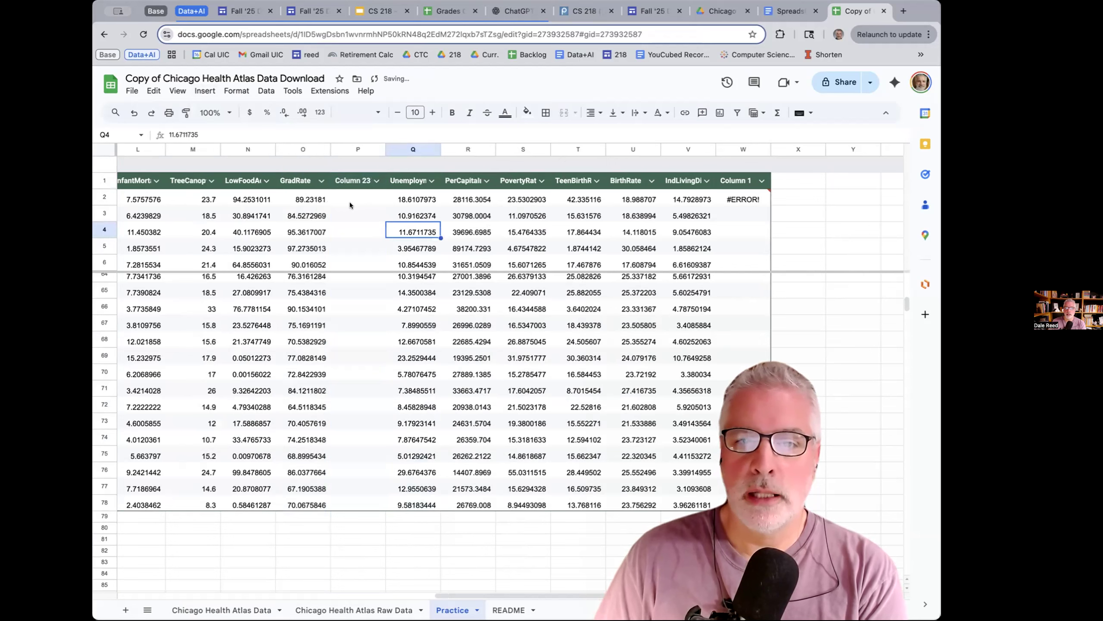
- Enter the formula =if(O2<85,1) in cell P2 to flag a GradRate below 85
click(354, 198)
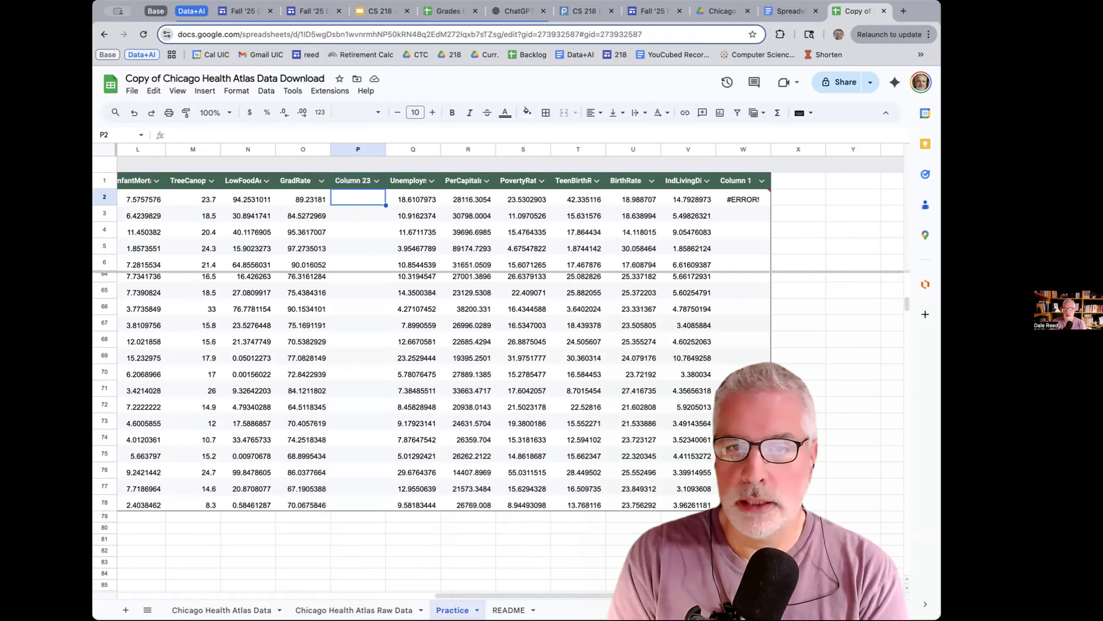
text(=if()
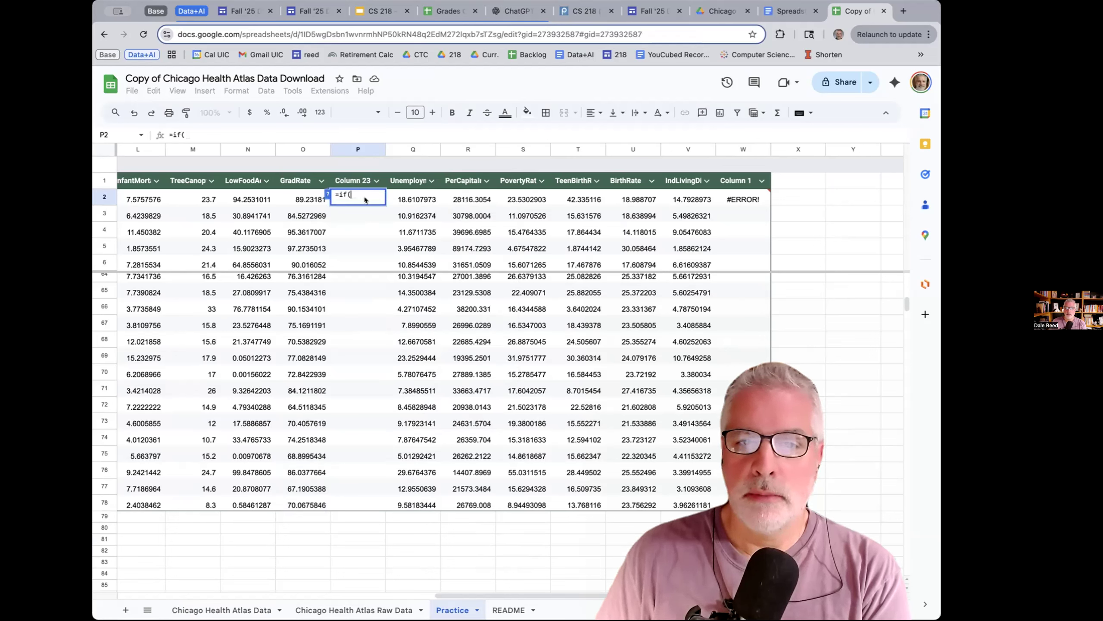
click(307, 200)
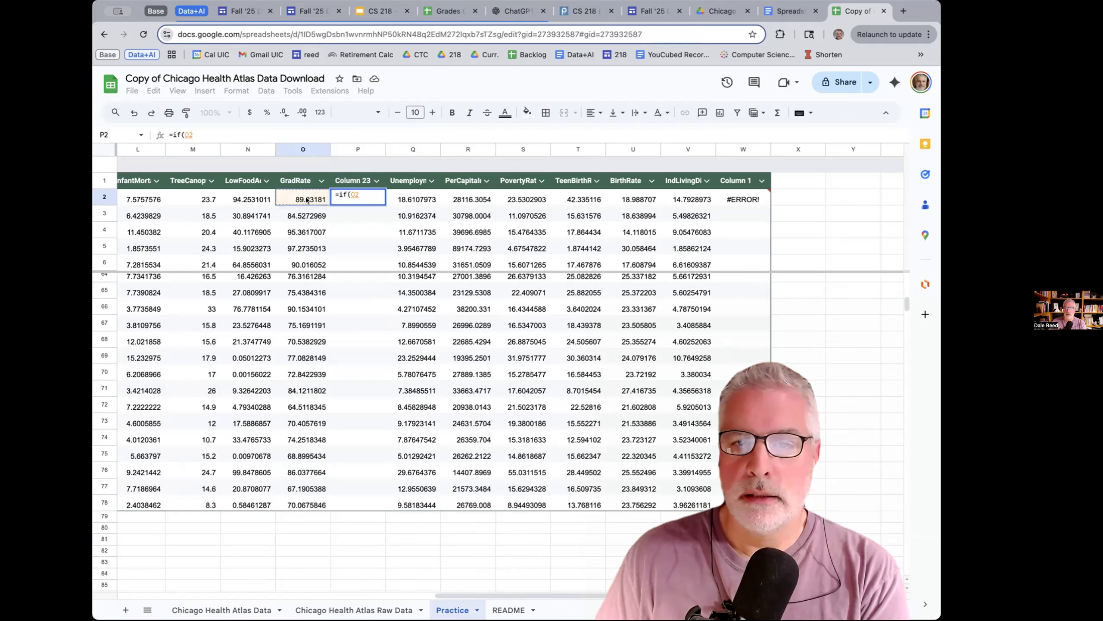
text(,)
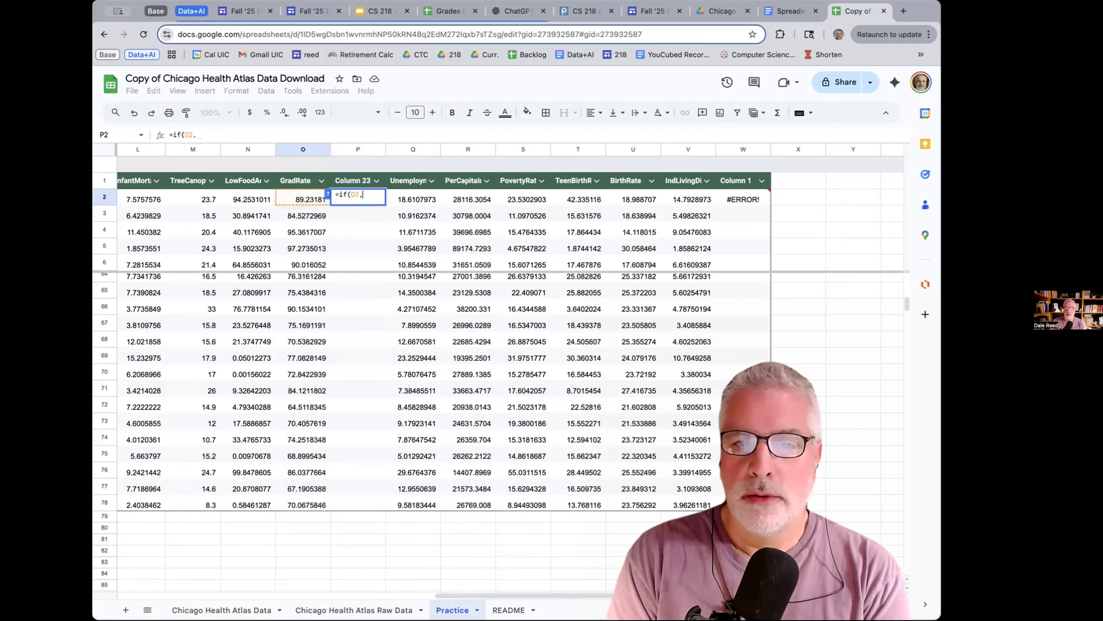
key(BackSpace)
text(<)
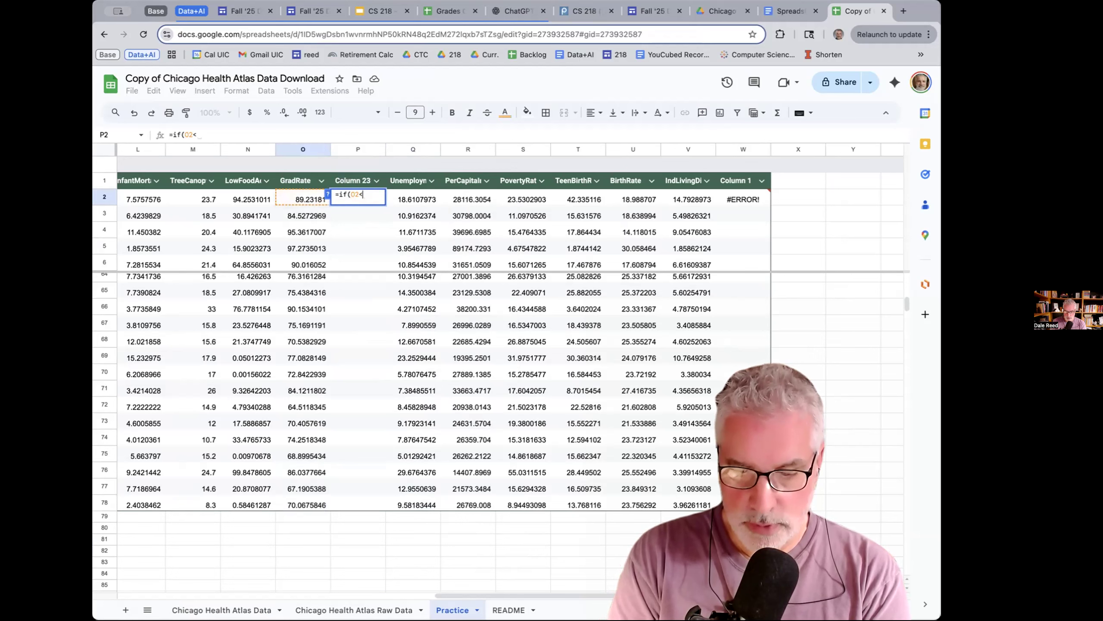
text(8)
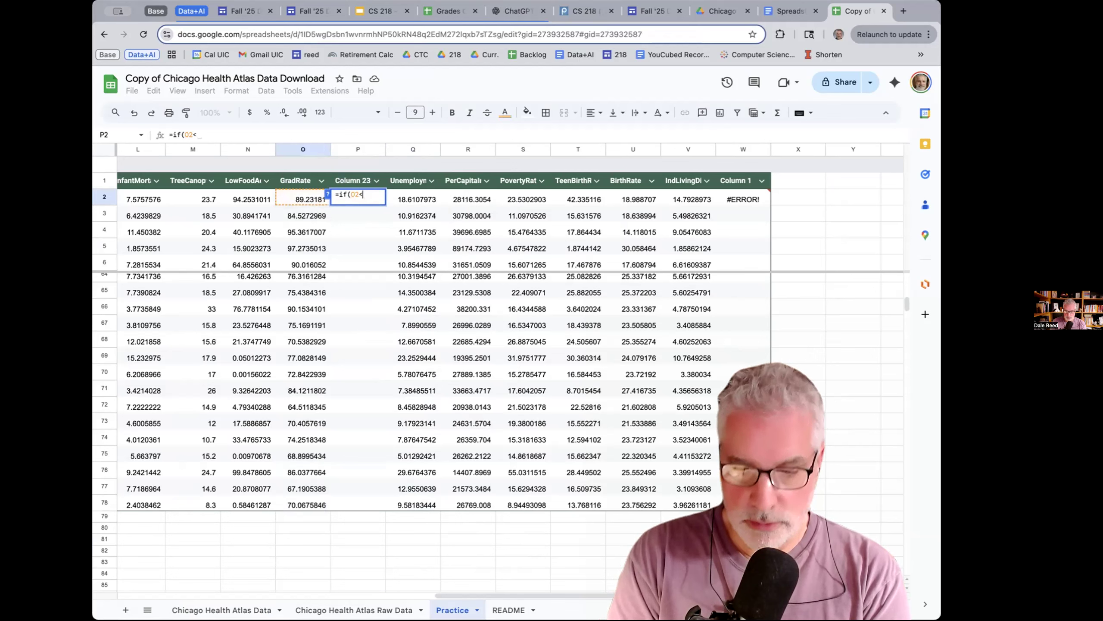
text(5)
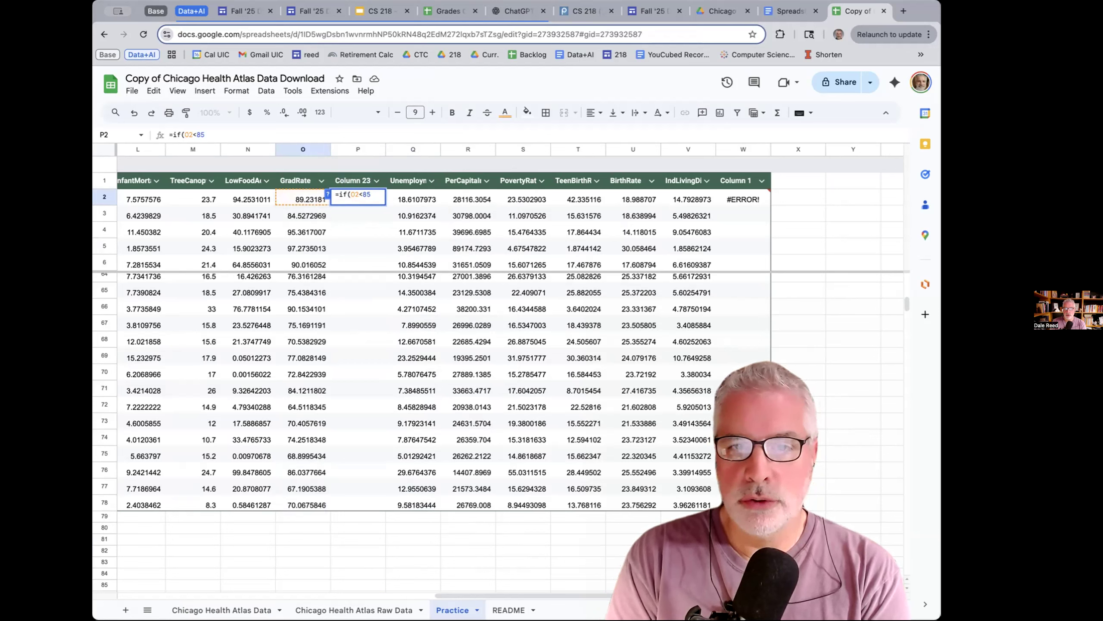
text(,1))
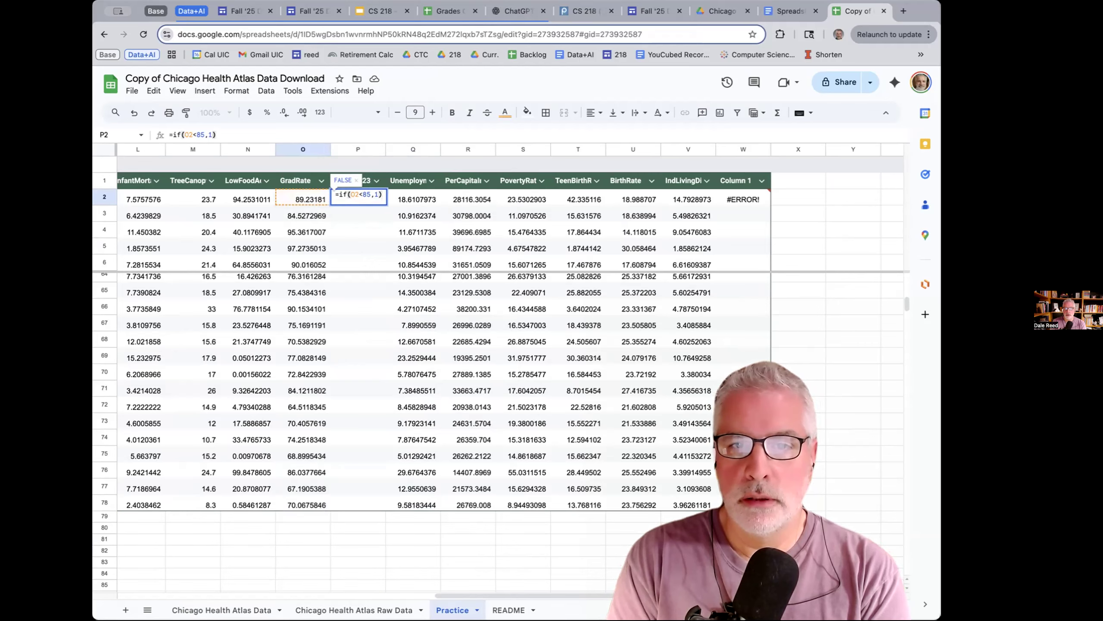
scroll(342, 193, right, 1)
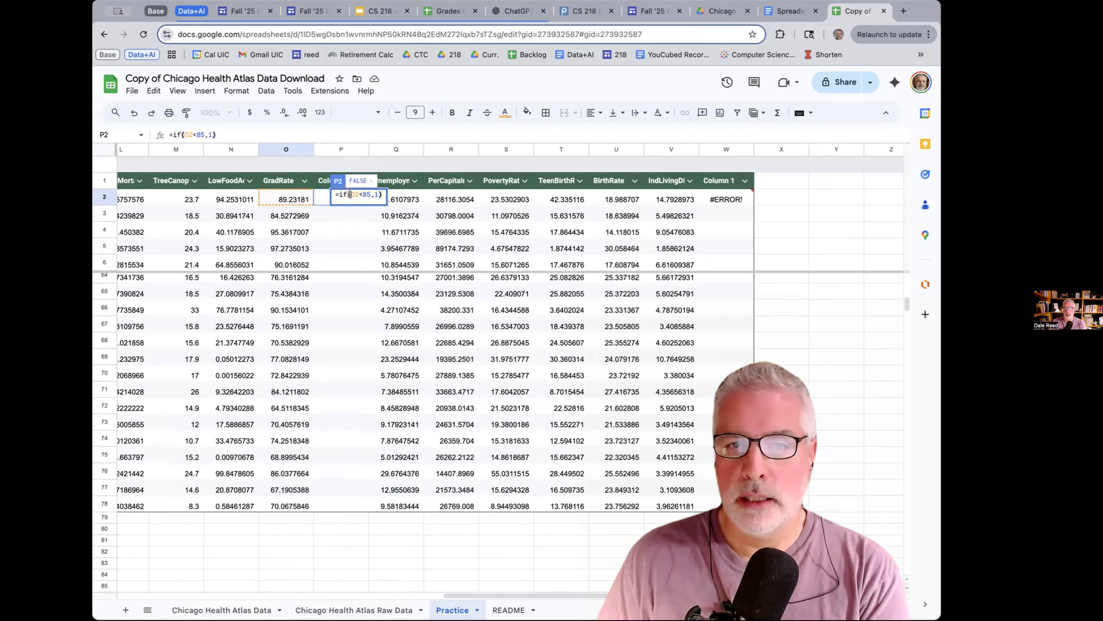
double_click(355, 194)
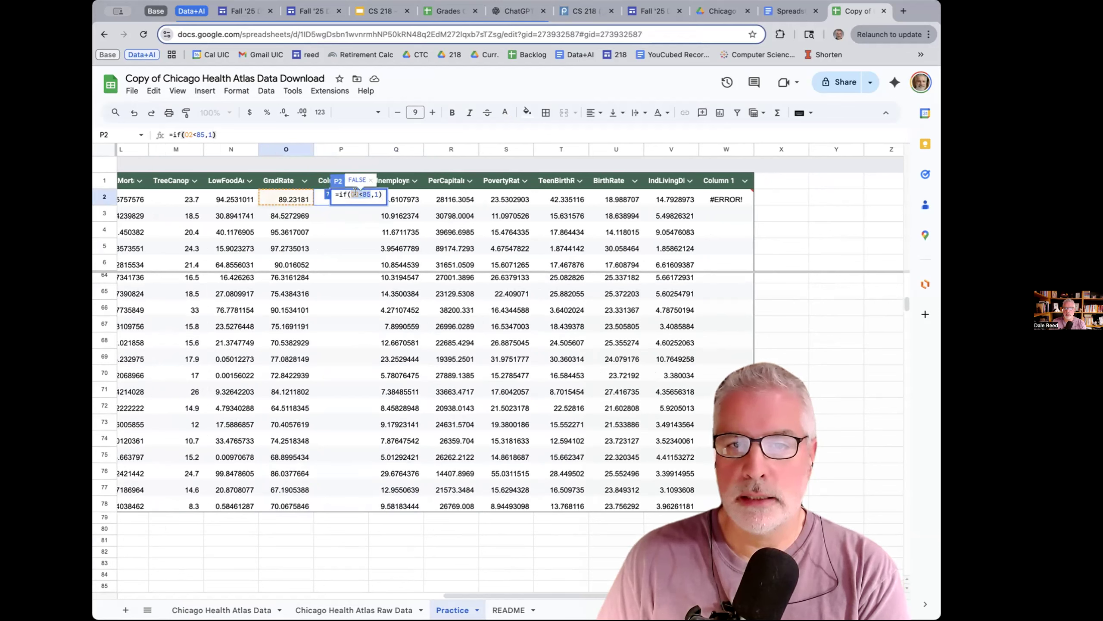
drag(369, 194, 376, 193)
double_click(376, 194)
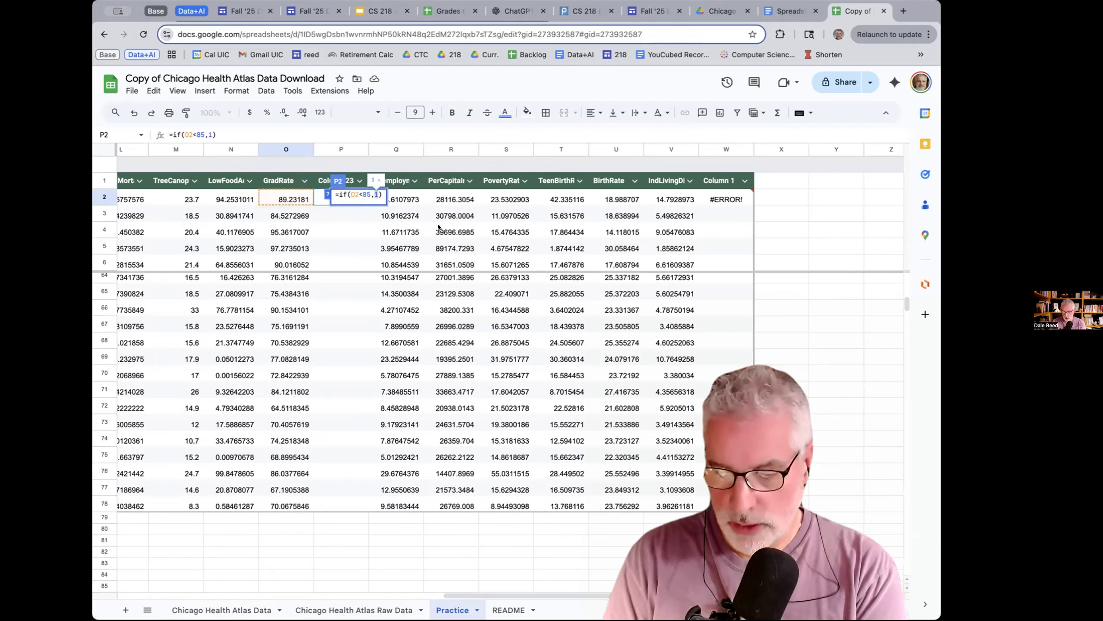
key(Return)
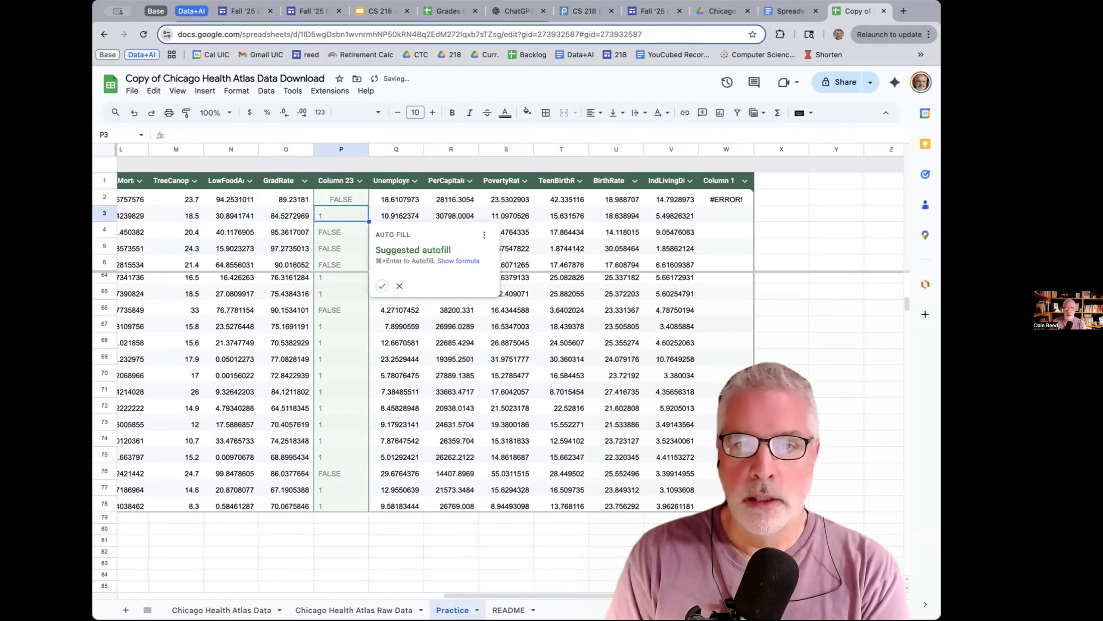
- Extend the formula in P2 to =if(O2<85,1,"") so non-matching rows stay blank, and decline the suggested autofill
click(341, 199)
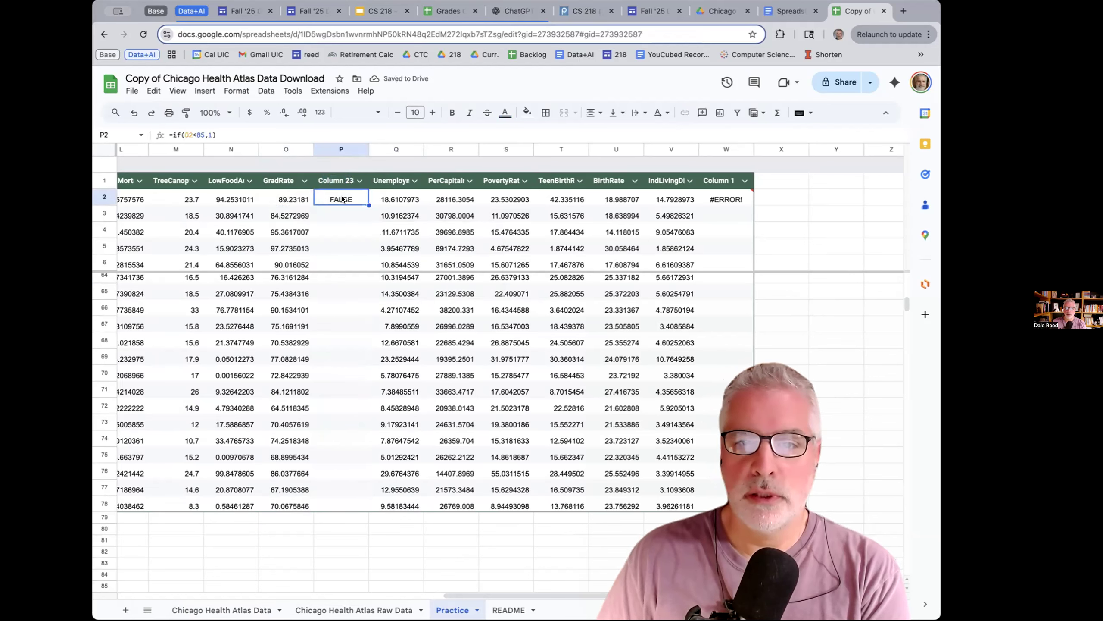
double_click(342, 199)
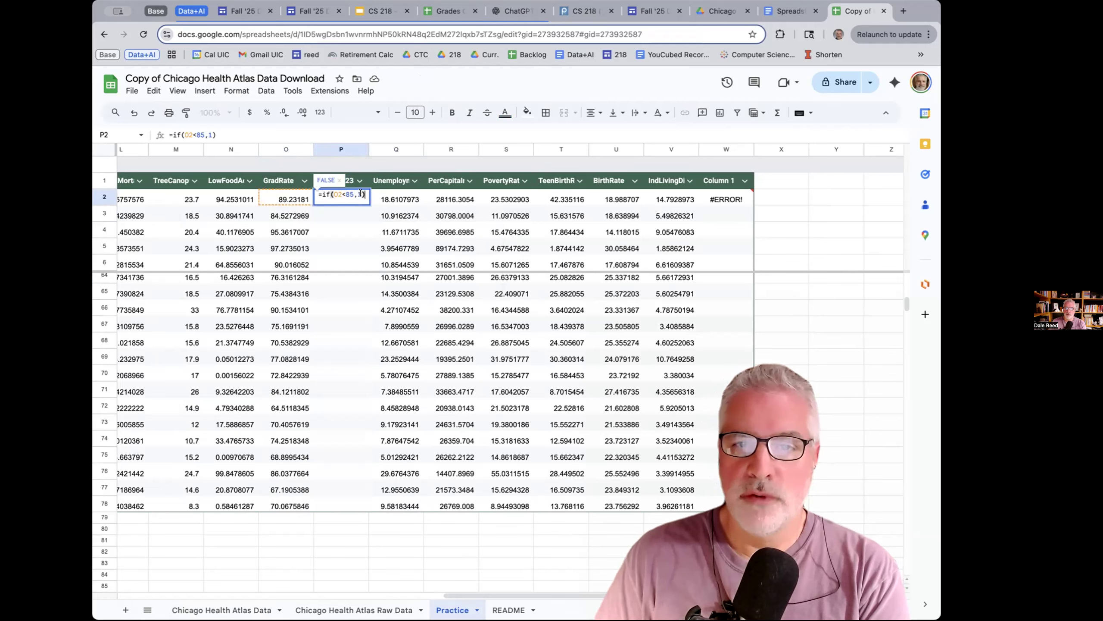
key(Return)
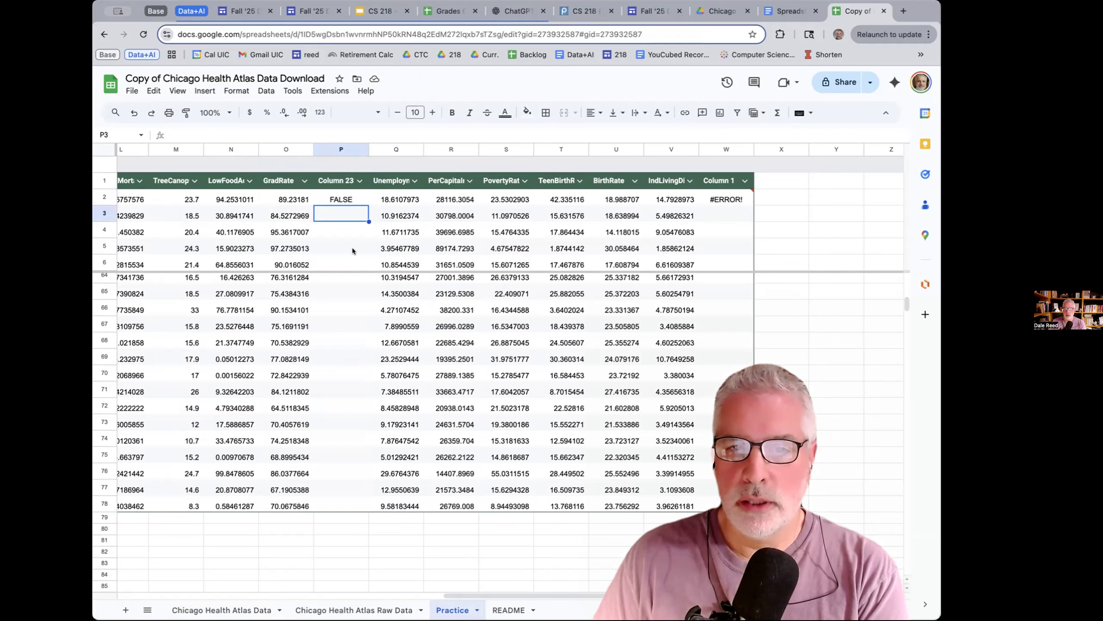
double_click(356, 199)
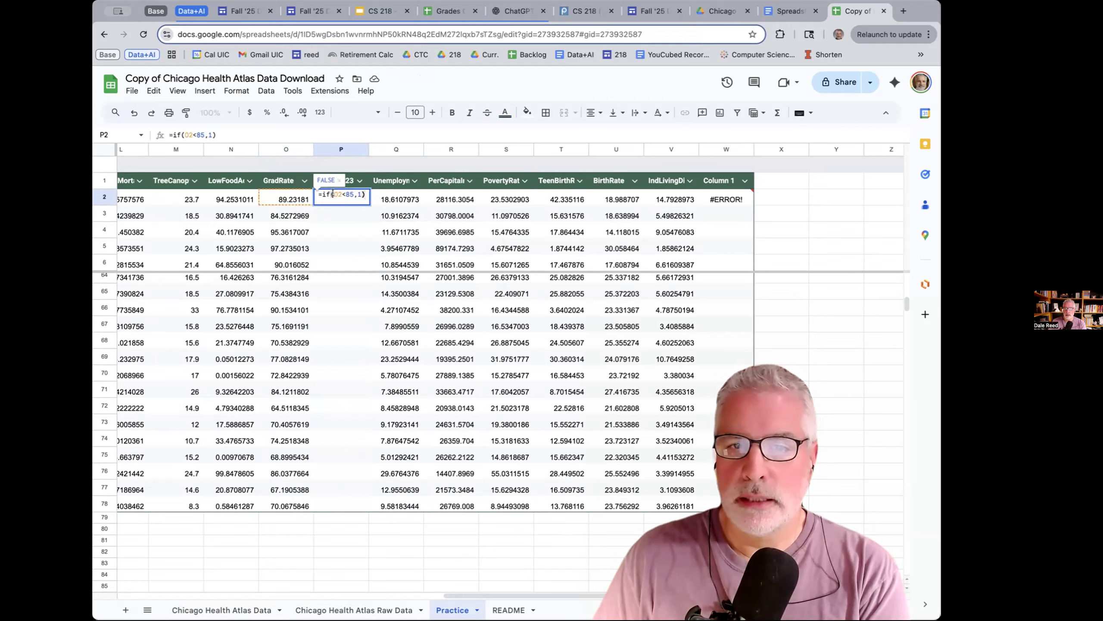
click(361, 194)
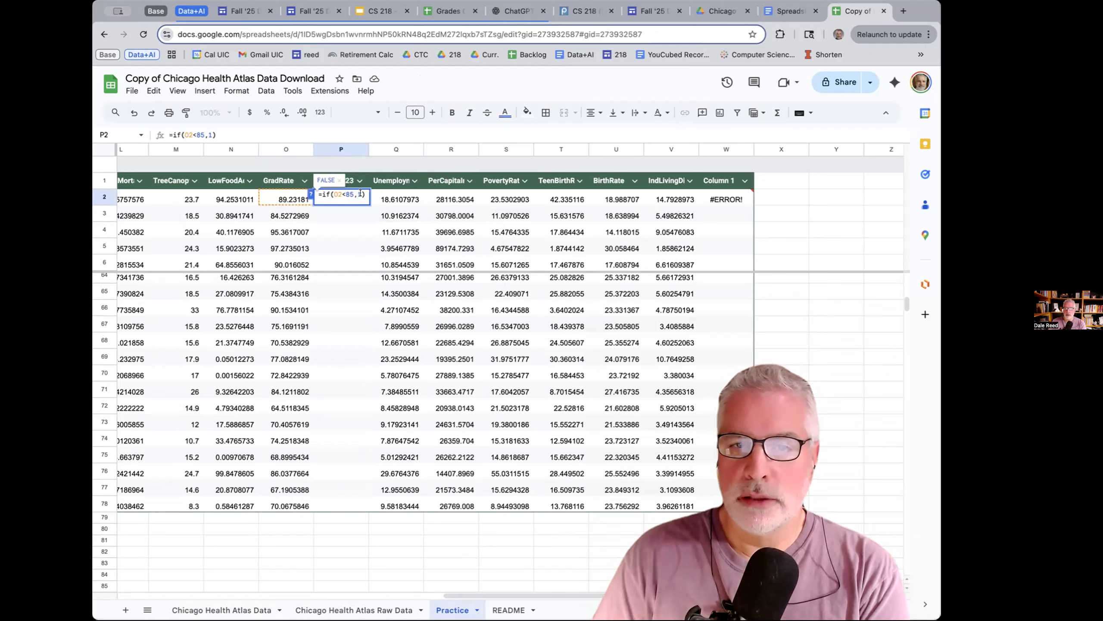
text(, )
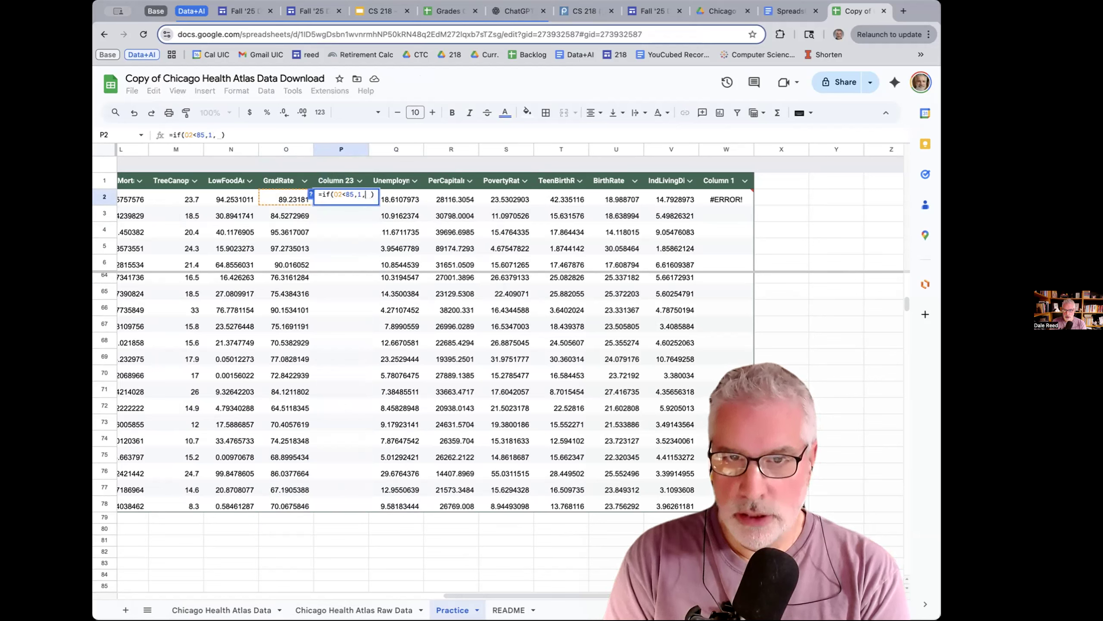
text("")
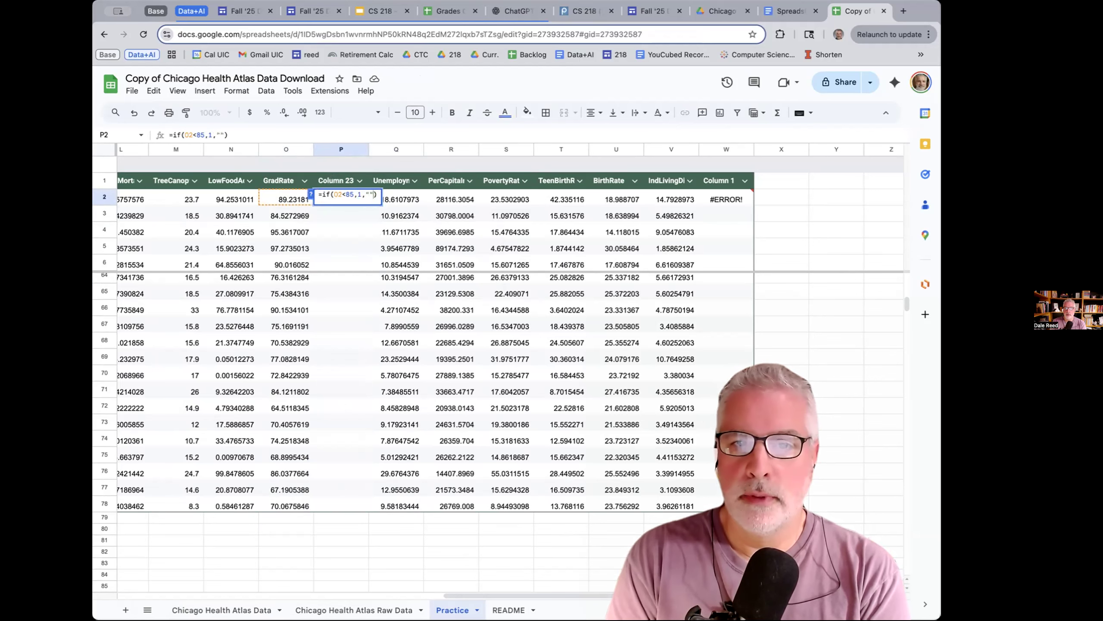
key(Return)
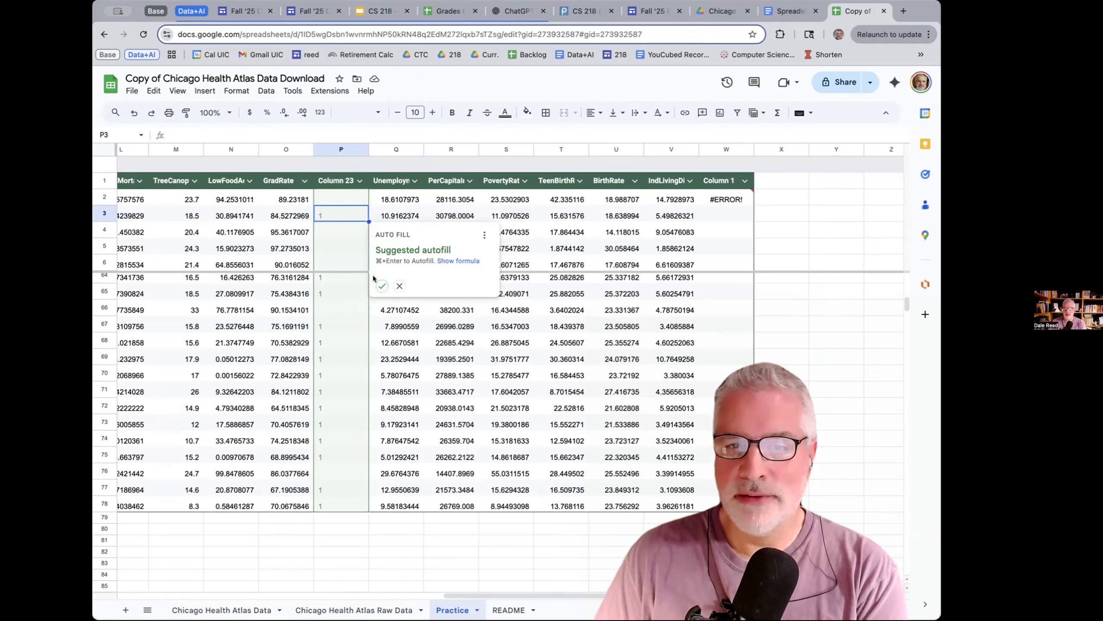
click(398, 286)
- Copy the formula from cell P2 and paste it into cells P3 to P78
click(339, 198)
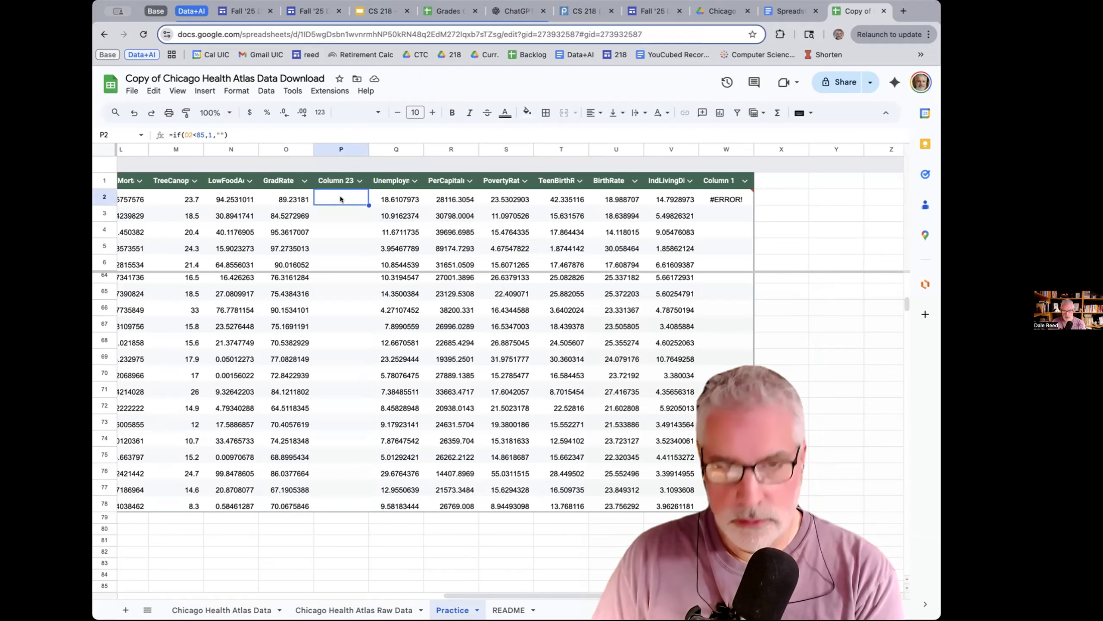
click(151, 90)
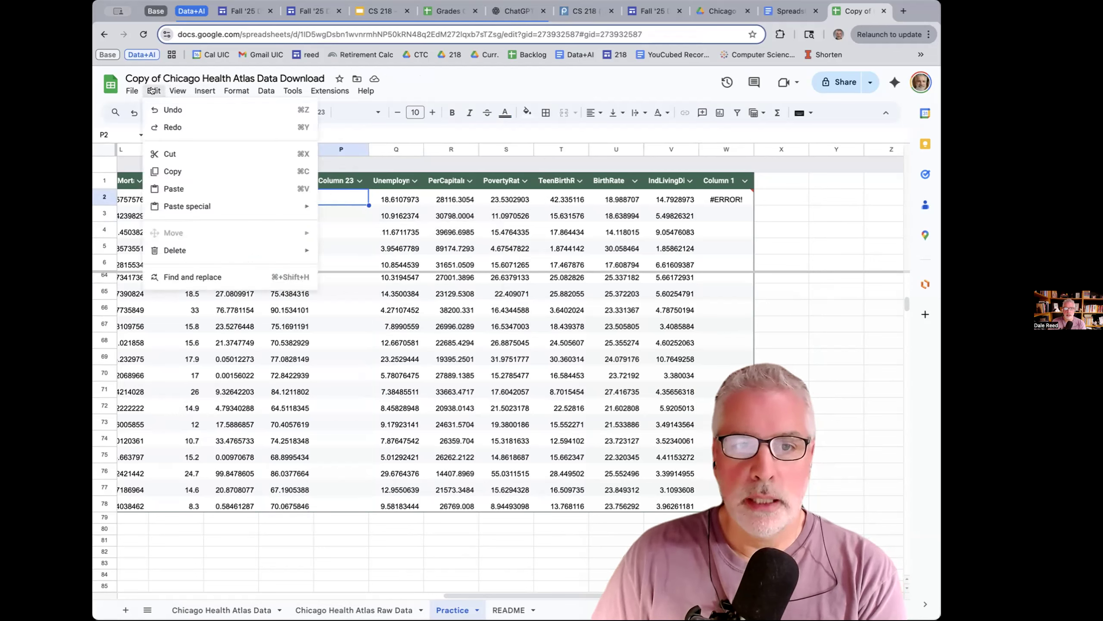
click(172, 170)
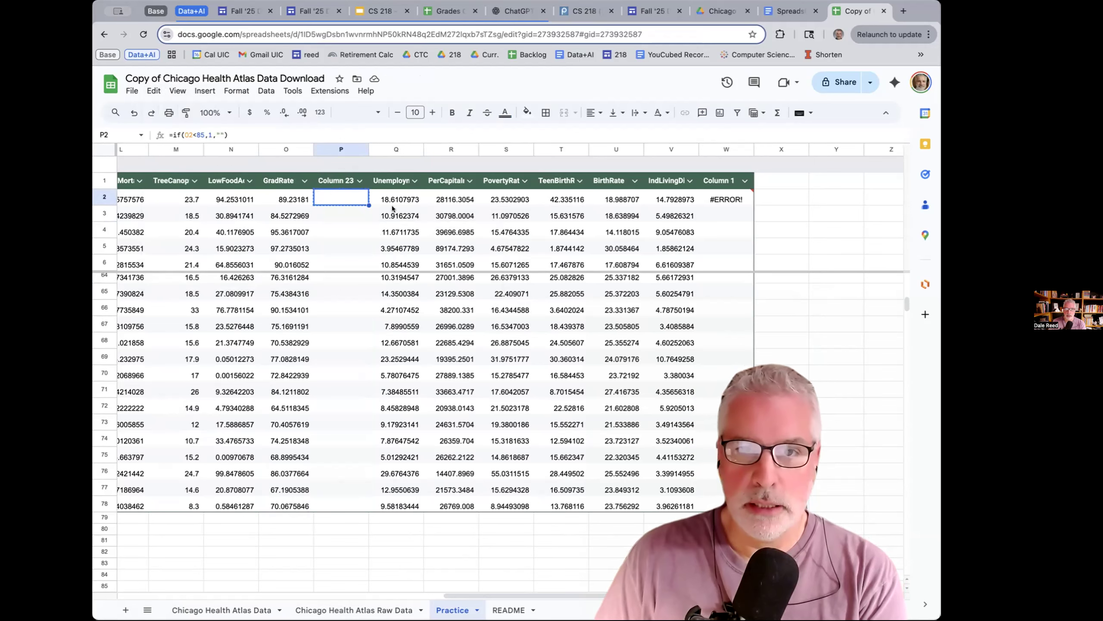
click(347, 214)
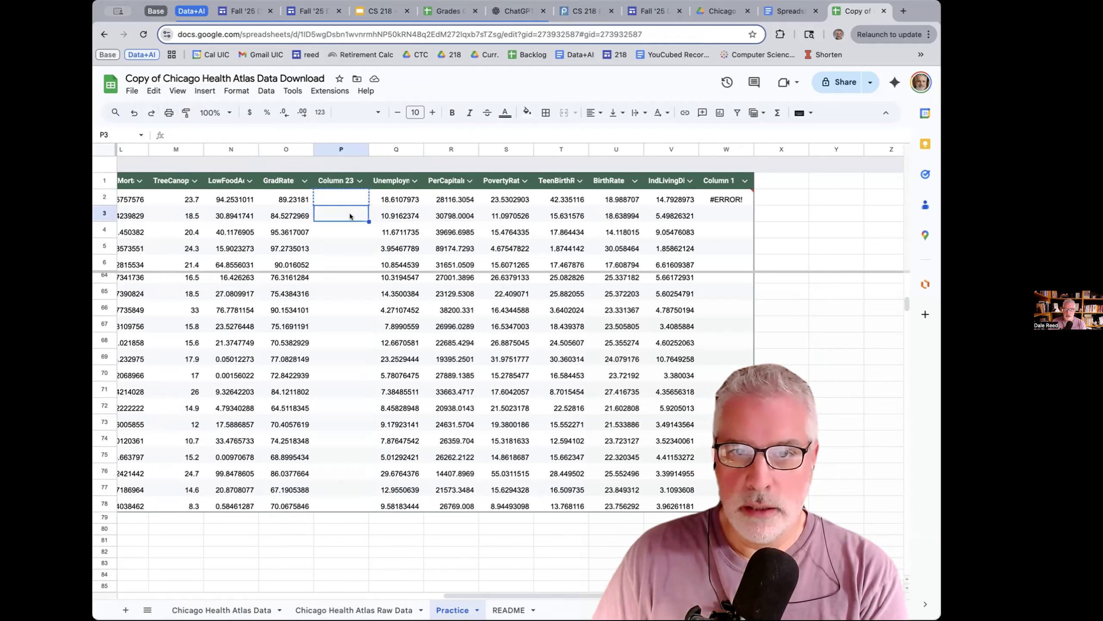
shift+click(344, 505)
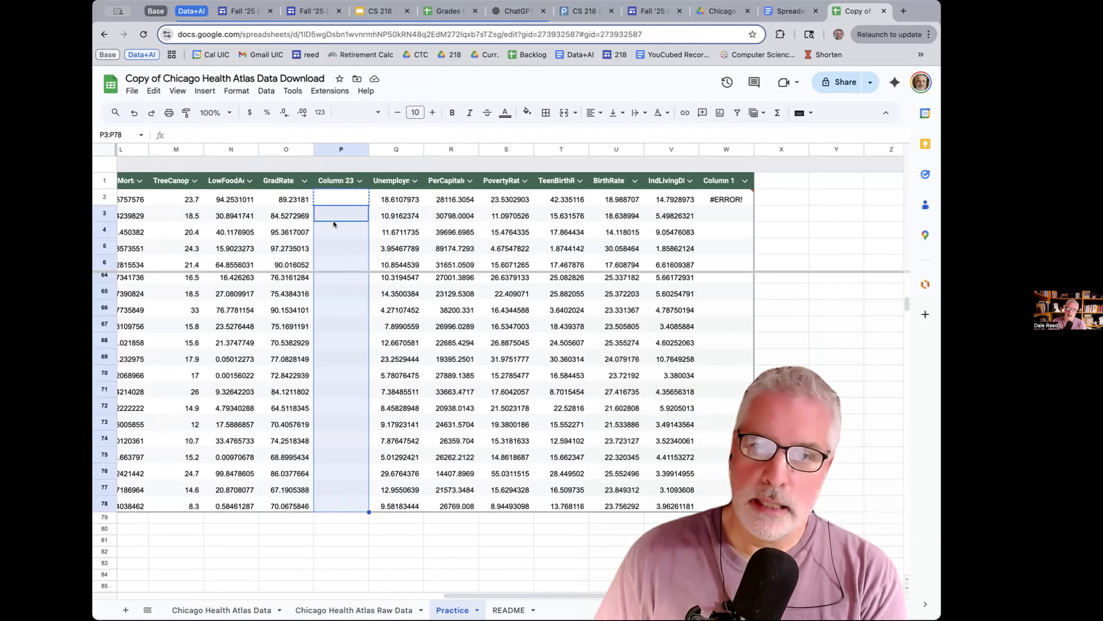
click(152, 90)
click(183, 184)
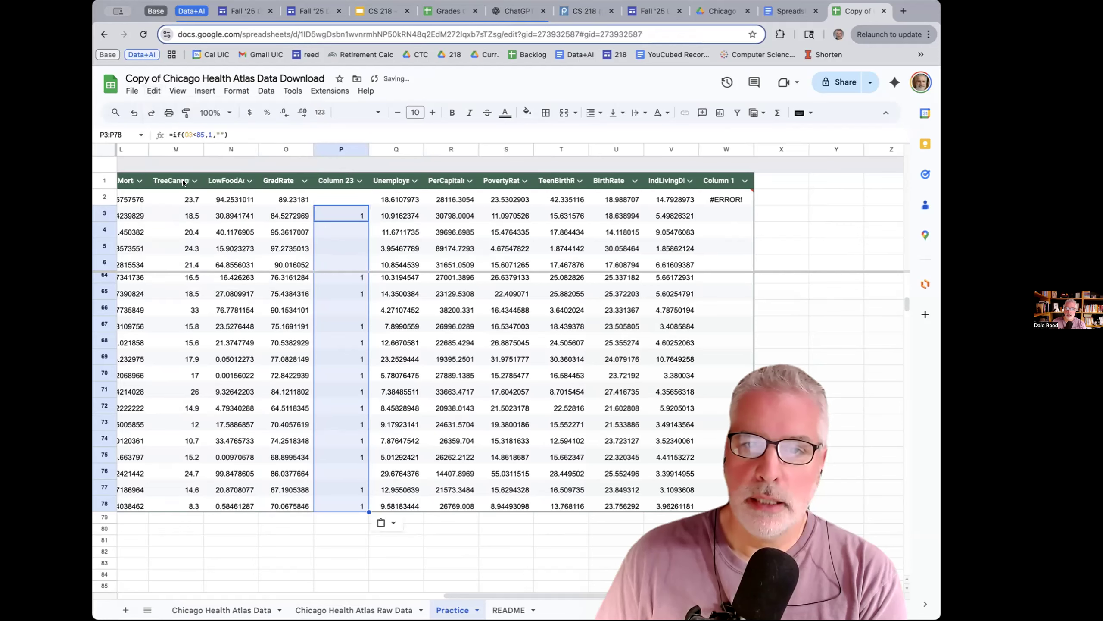
- Review the IF formula in cell P2, examining its GradRate reference and arguments without changing it
click(347, 195)
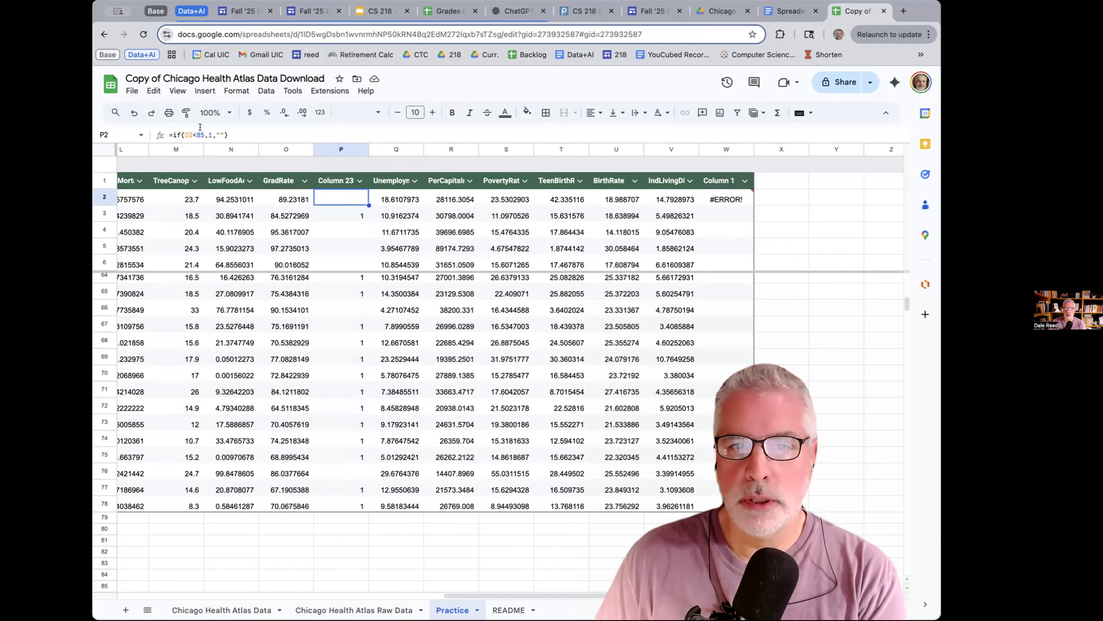
double_click(348, 193)
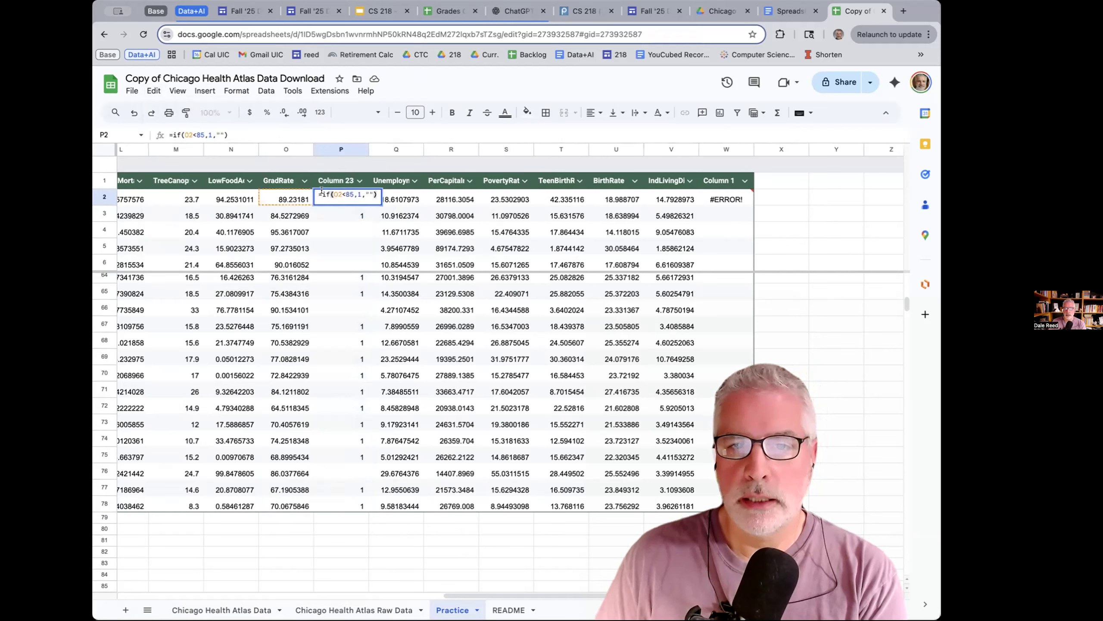
key(Escape)
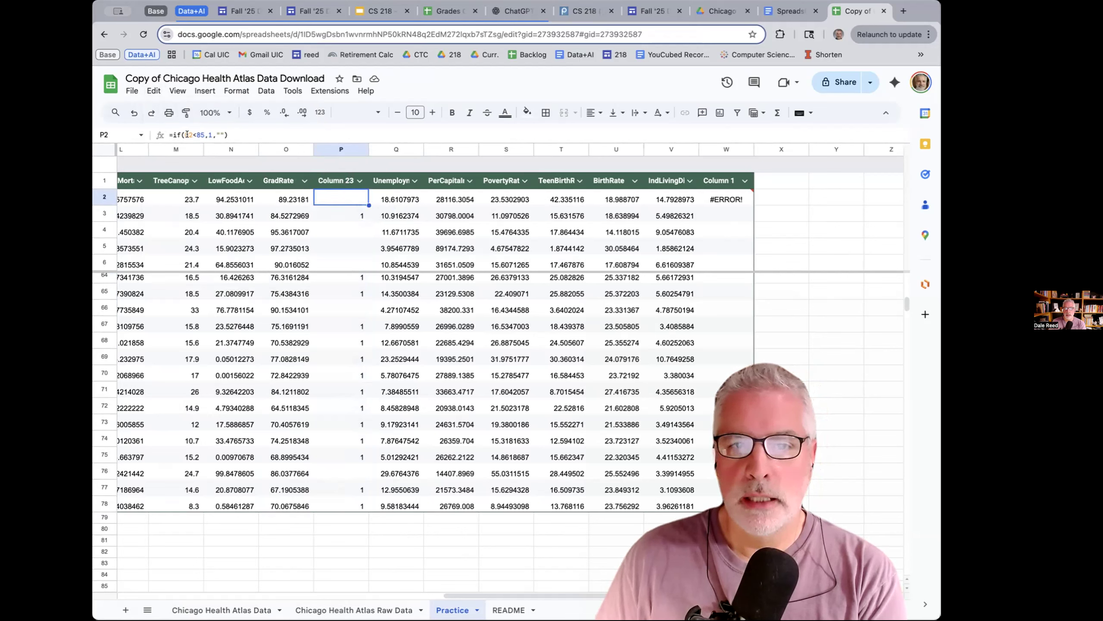
double_click(349, 199)
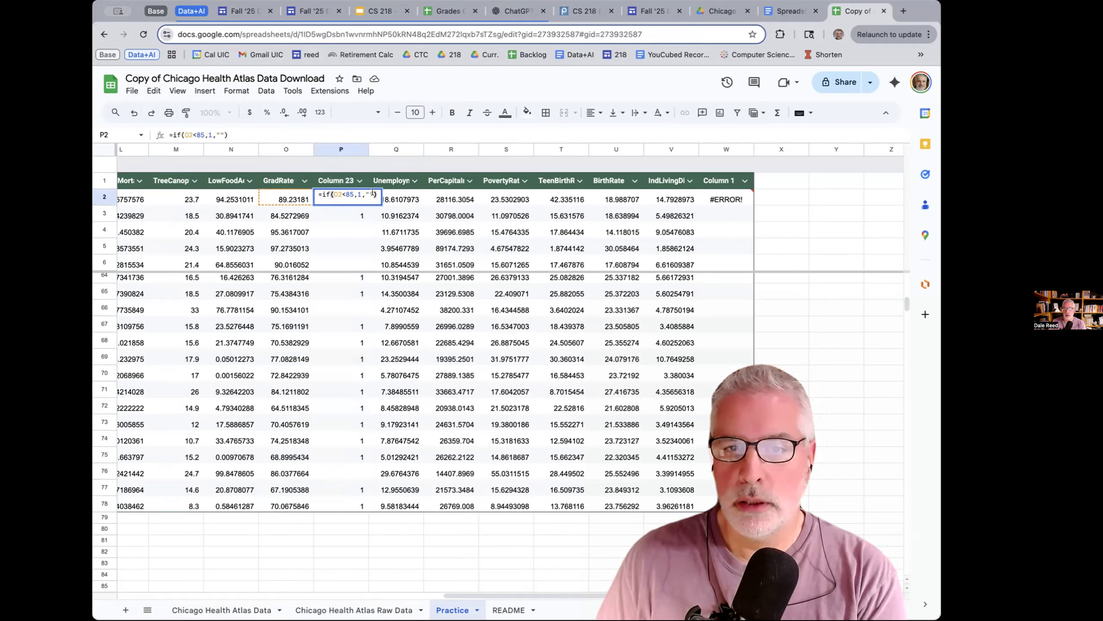
key(Escape)
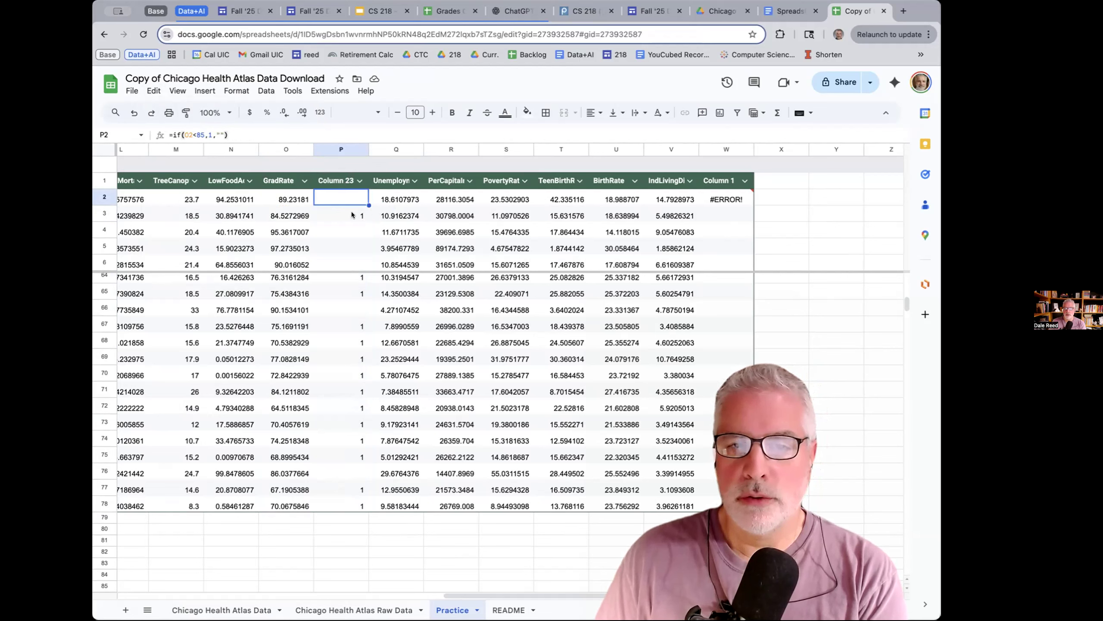
- In cell P80, sum the helper column flags from P2 to P78 to count neighborhoods with a grad rate below 85
click(339, 529)
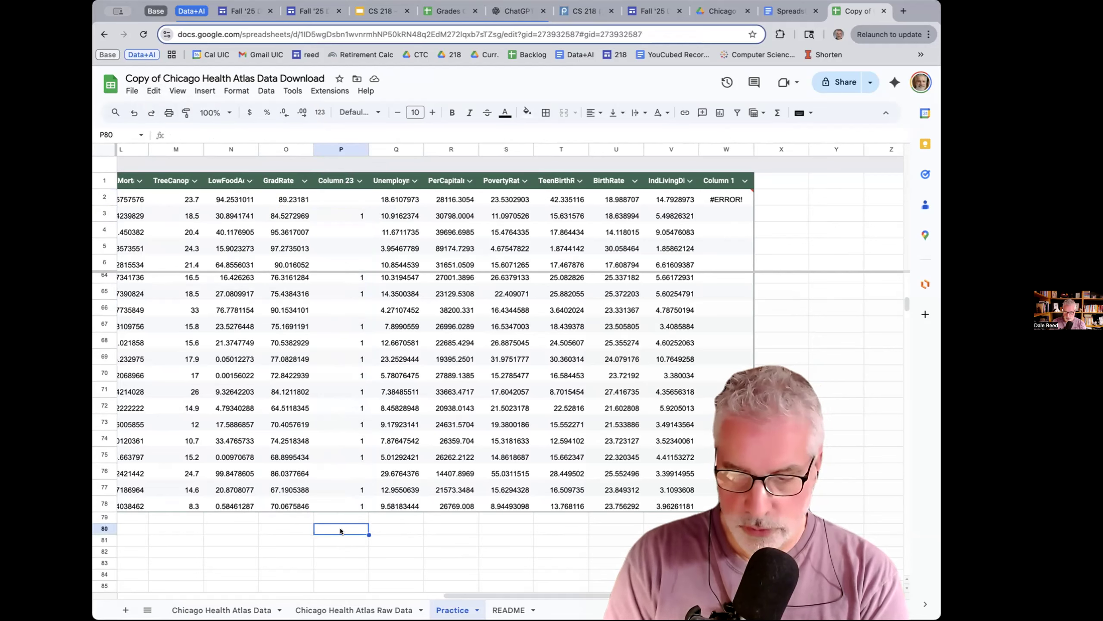
text(=sum()
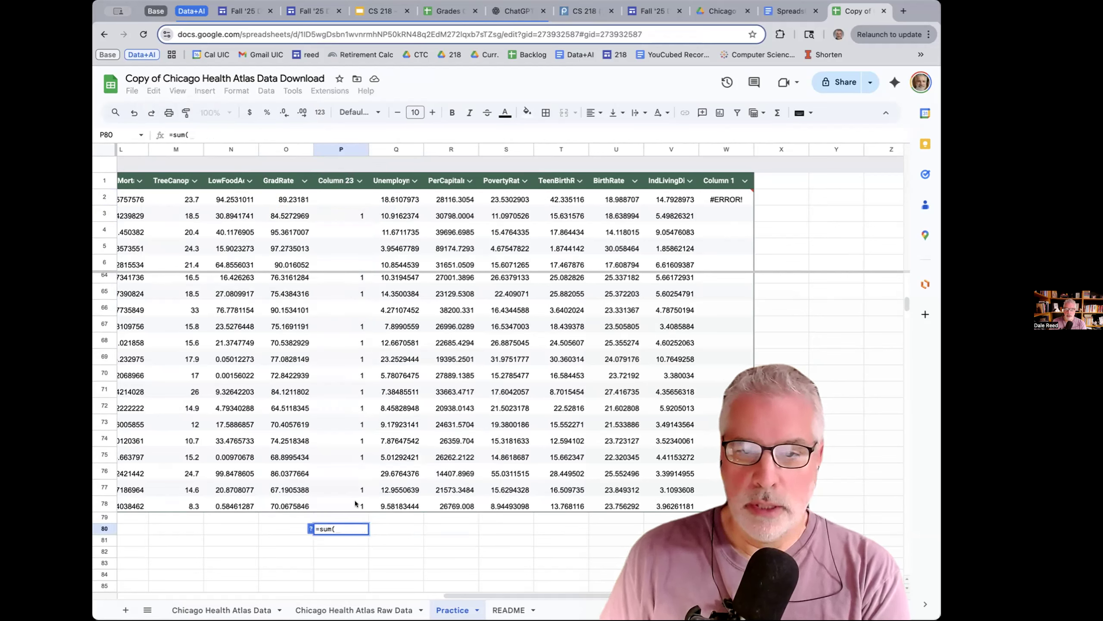
click(350, 503)
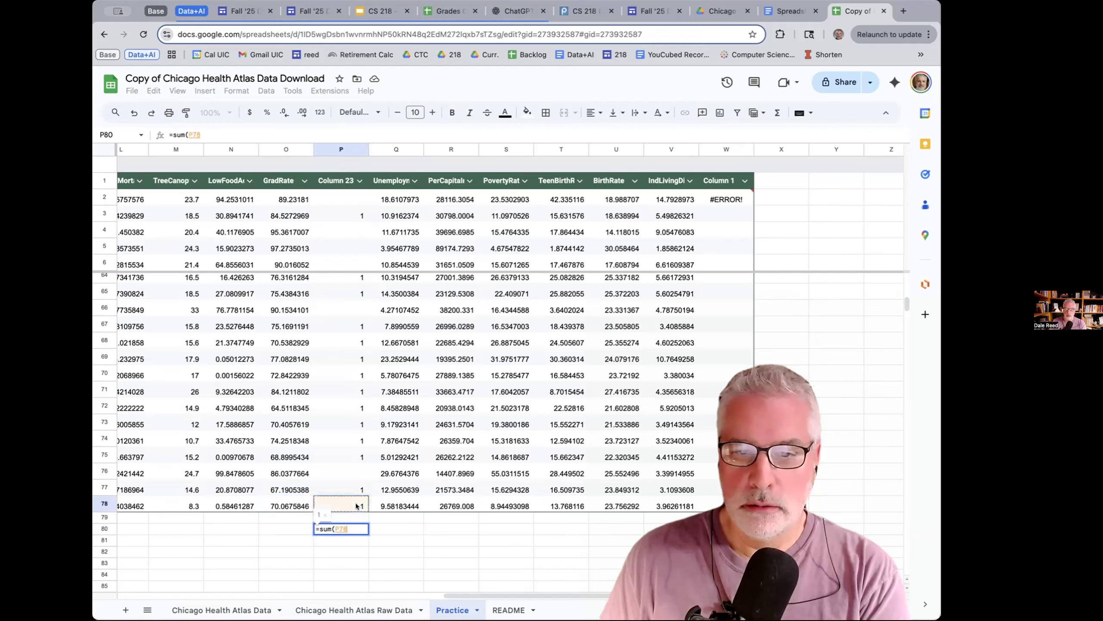
shift+click(350, 195)
key(Return)
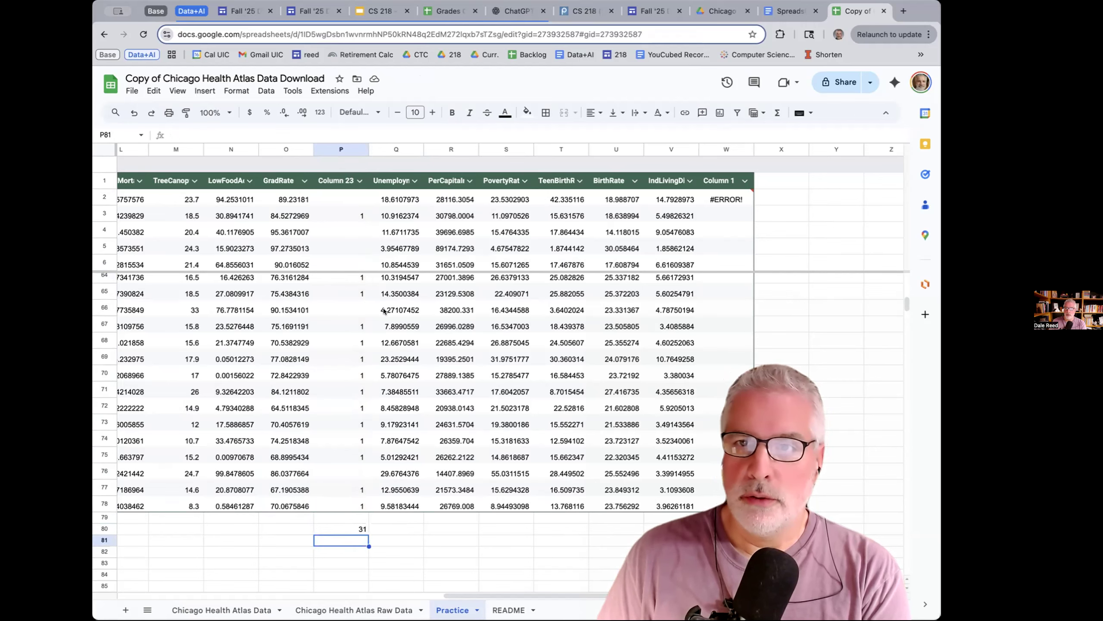
- Check the Spreadsheet Tutorial document for the exercises that use IF() and COUNTIF()
click(801, 6)
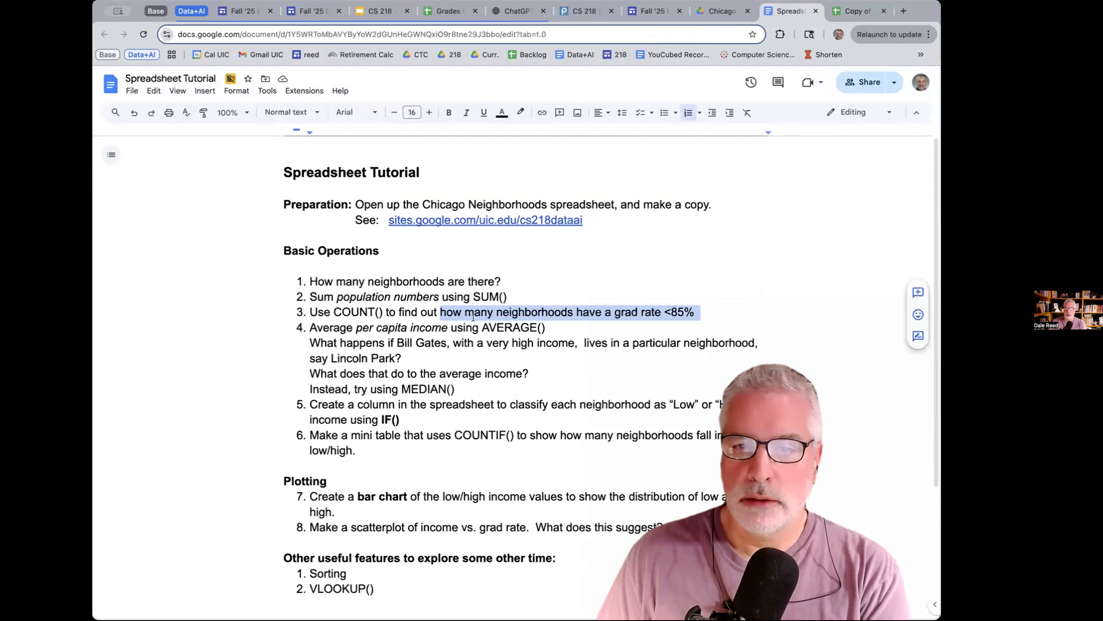
drag(399, 417, 378, 418)
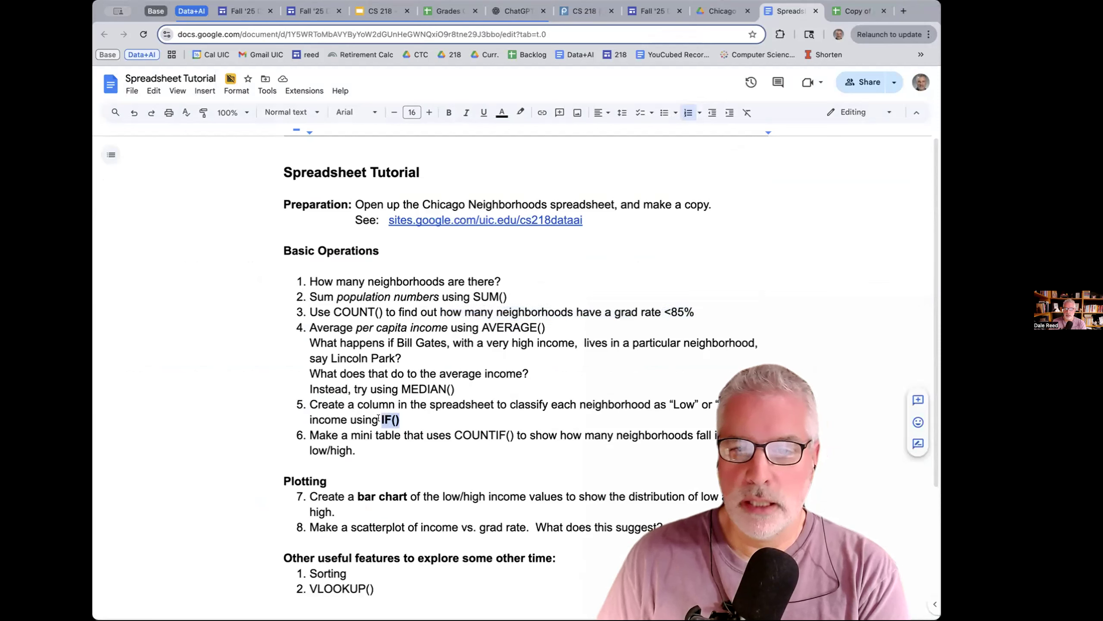
drag(454, 434, 514, 435)
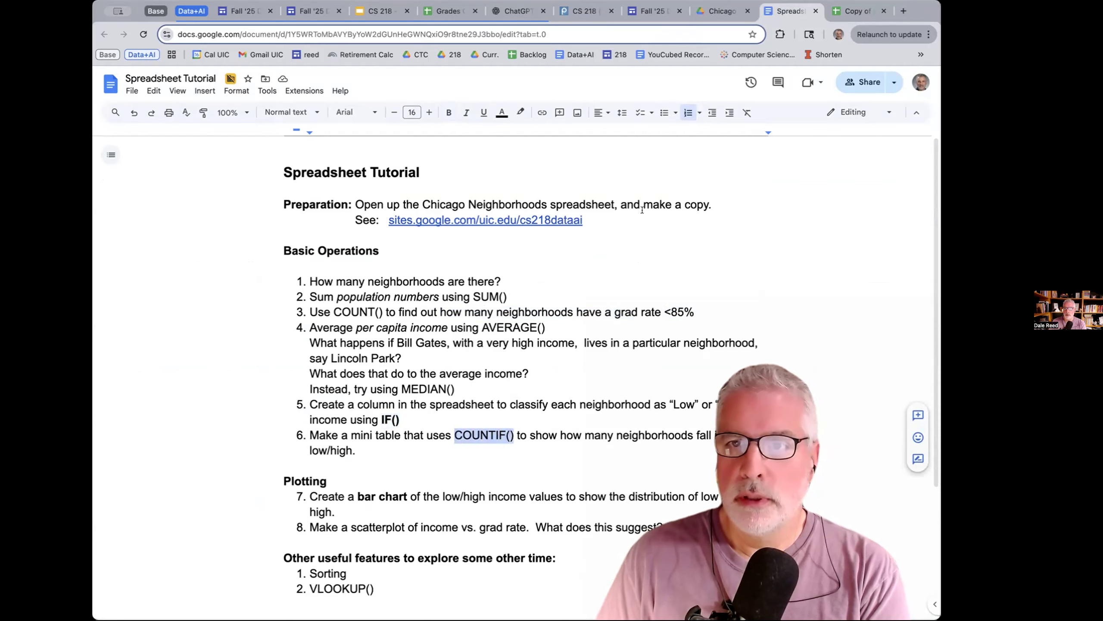
- Return to the Chicago Health Atlas spreadsheet and begin the formula =countif( in cell O80 below the GradRate column
click(858, 11)
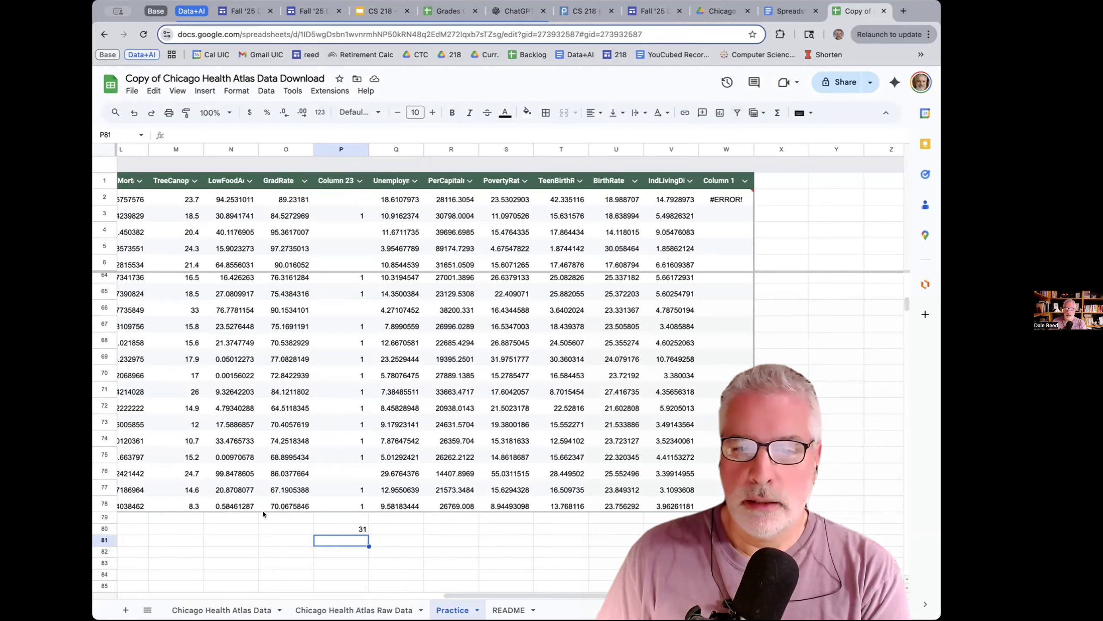
click(274, 529)
text(=)
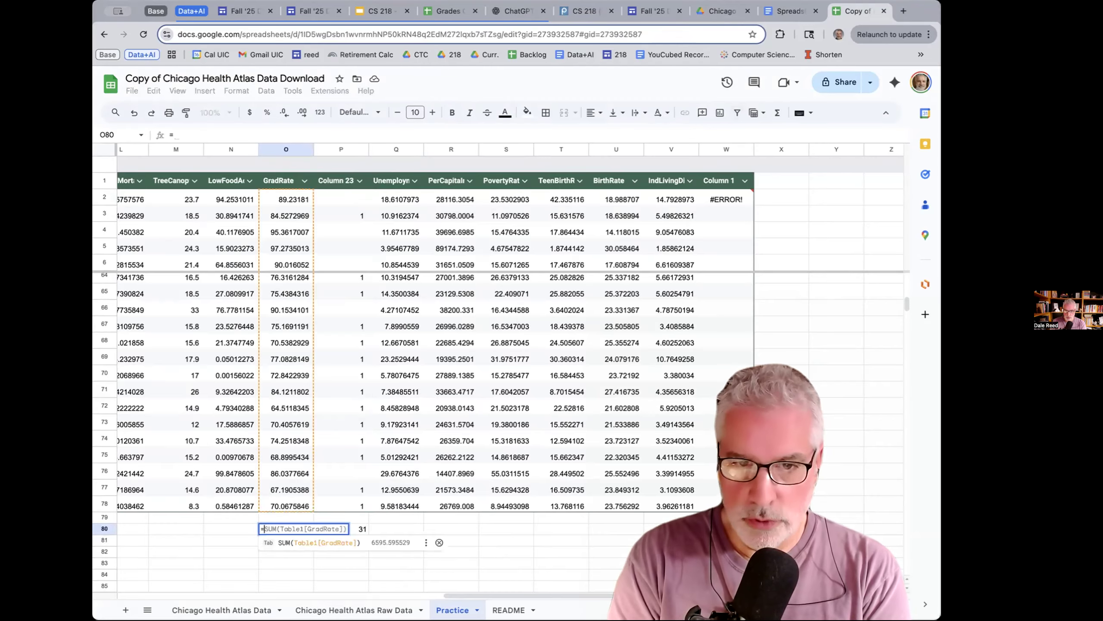
text(countif()
key(BackSpace)
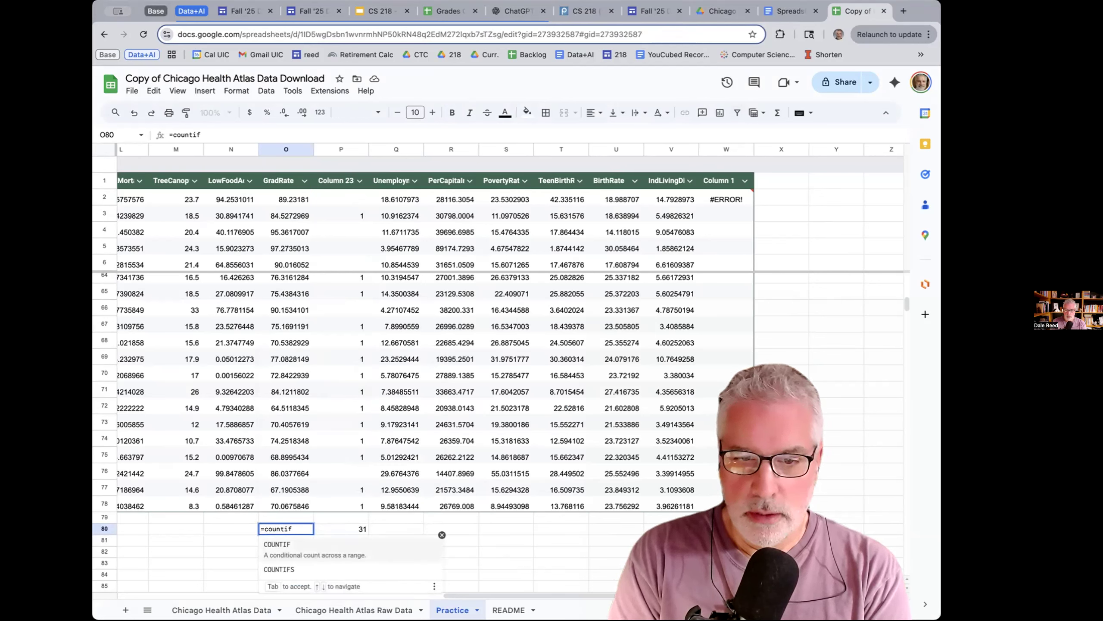
text(()
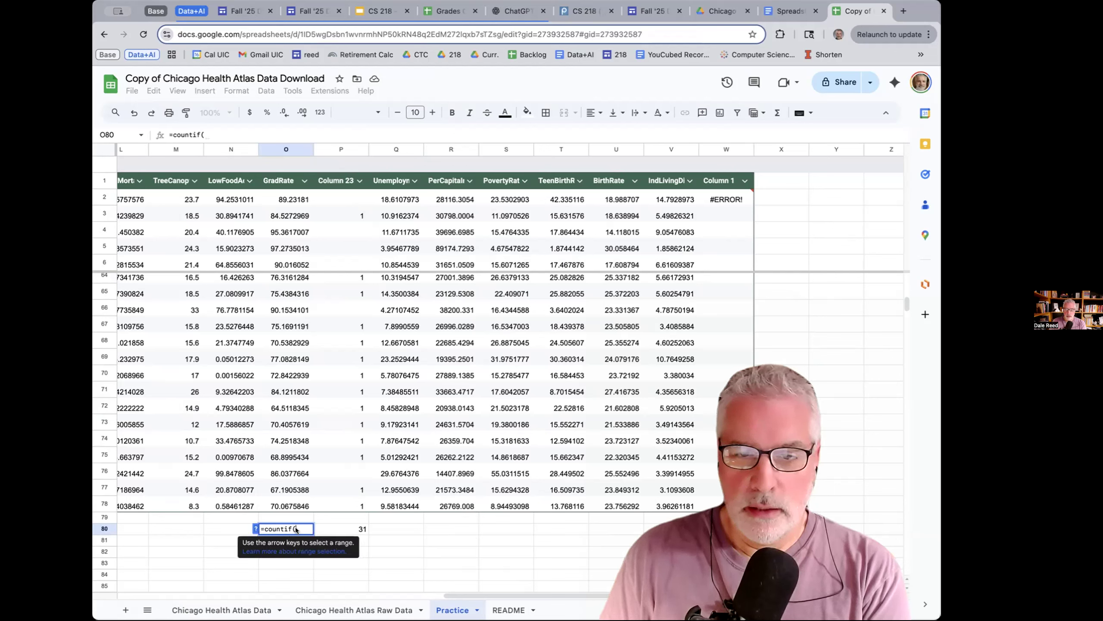
- Open the help article on range selection, skim it for COUNTIF guidance, and close it
click(298, 550)
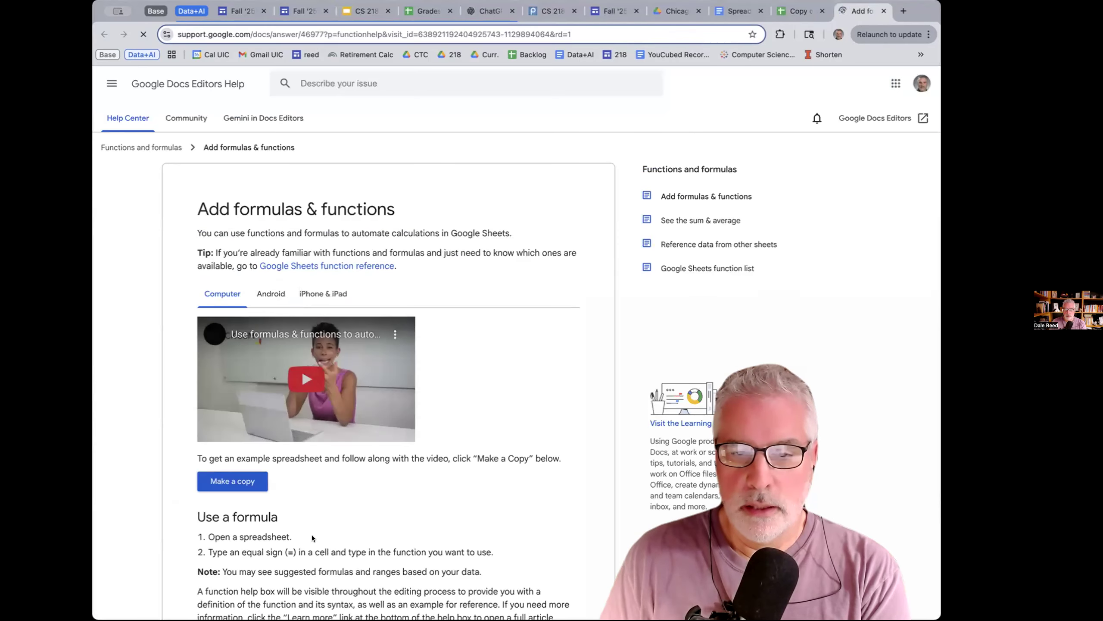
scroll(343, 517, down, 5)
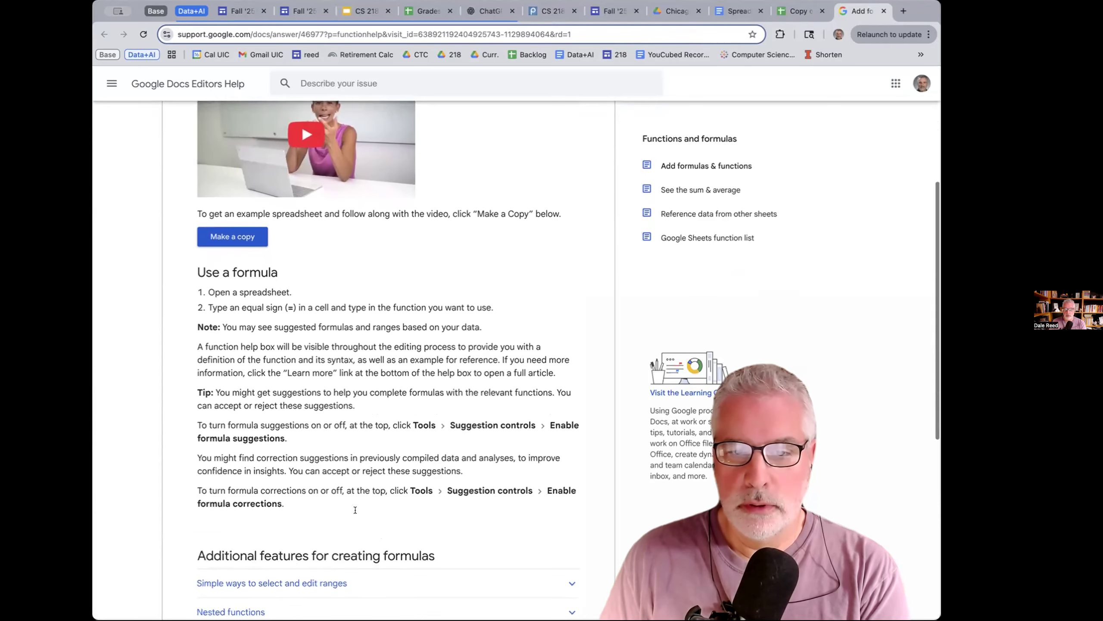
scroll(355, 510, up, 6)
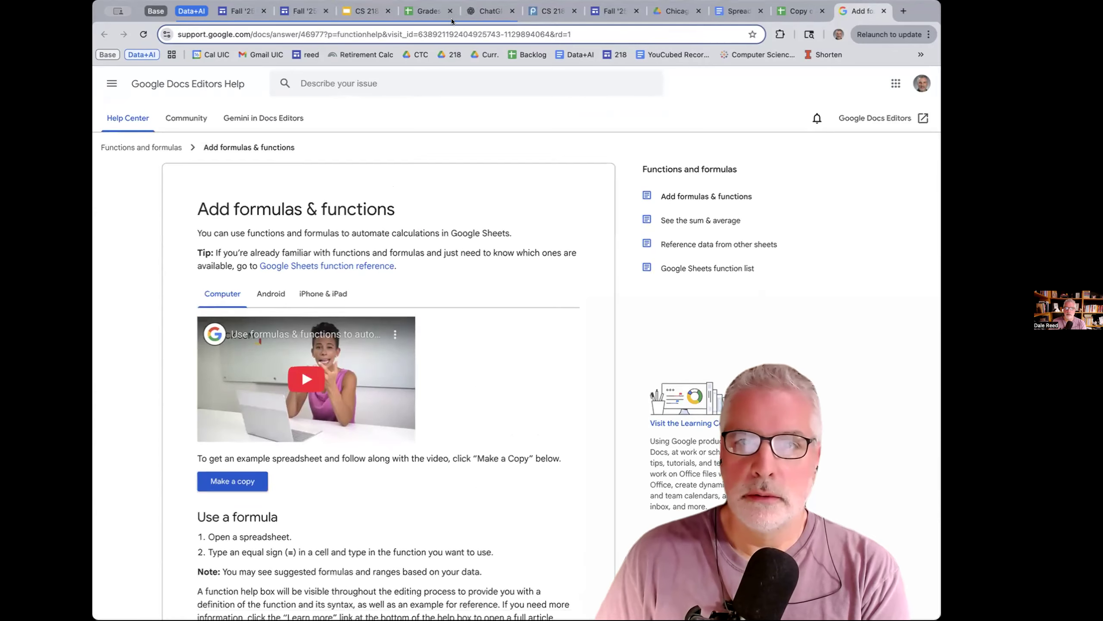
click(883, 11)
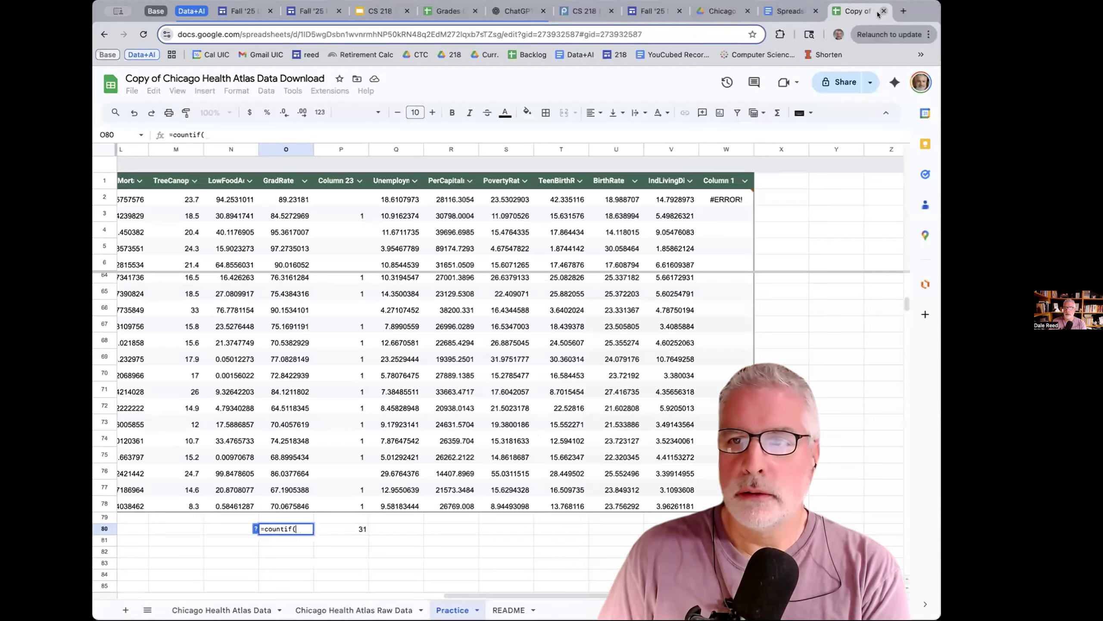
- Search the web for "google sheets countif" and examine the sample criterion in the COUNTIF help article
click(903, 12)
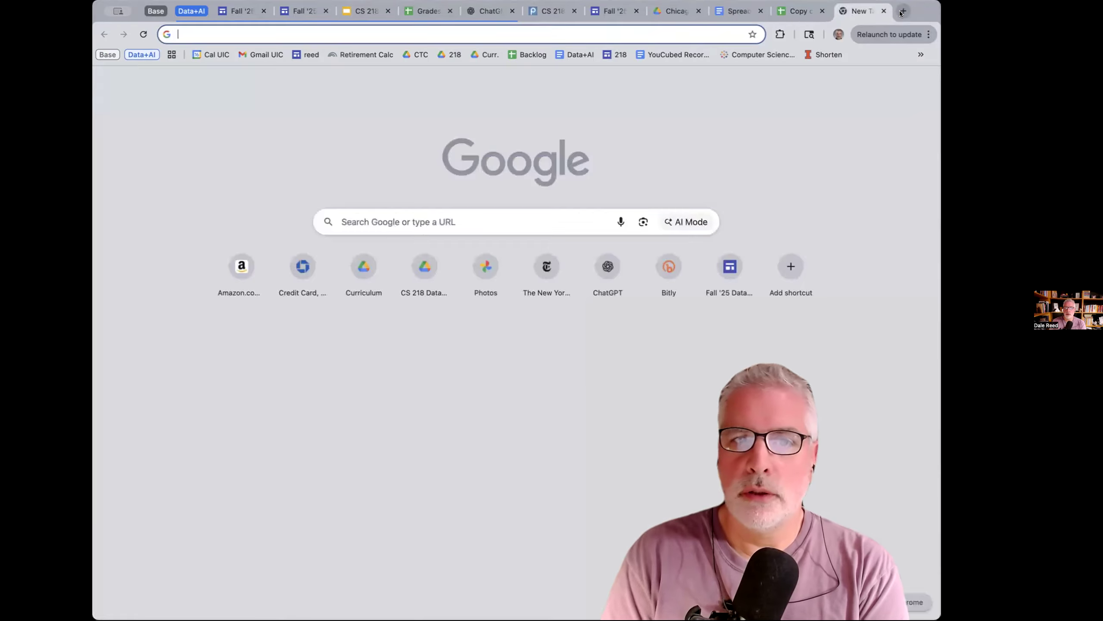
text(google she)
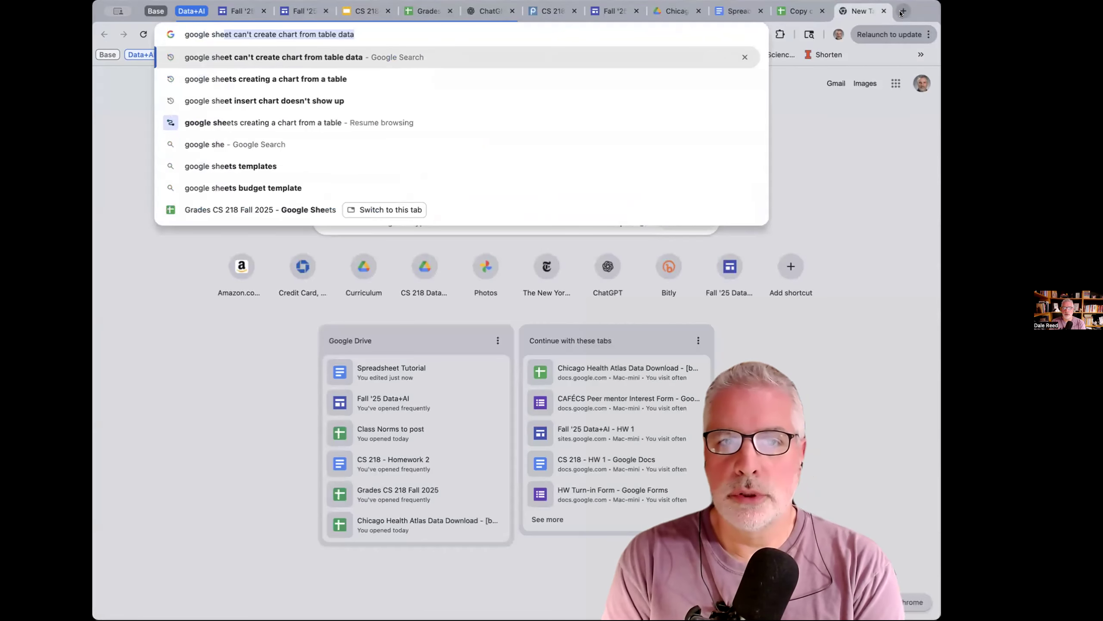
text(ets countif)
key(Return)
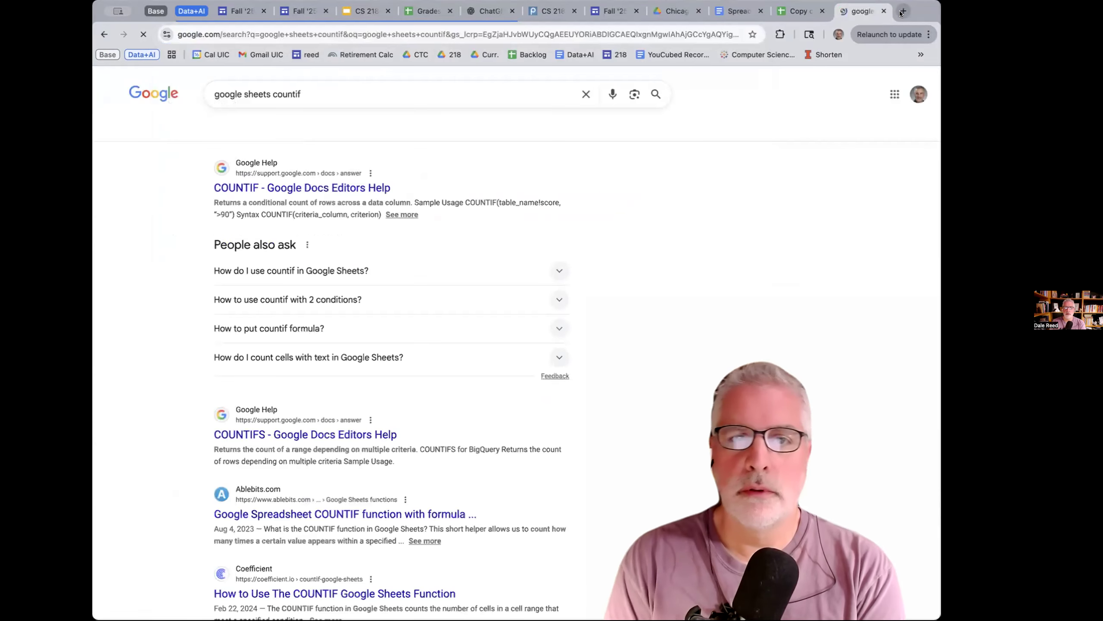
click(302, 189)
scroll(278, 426, down, 3)
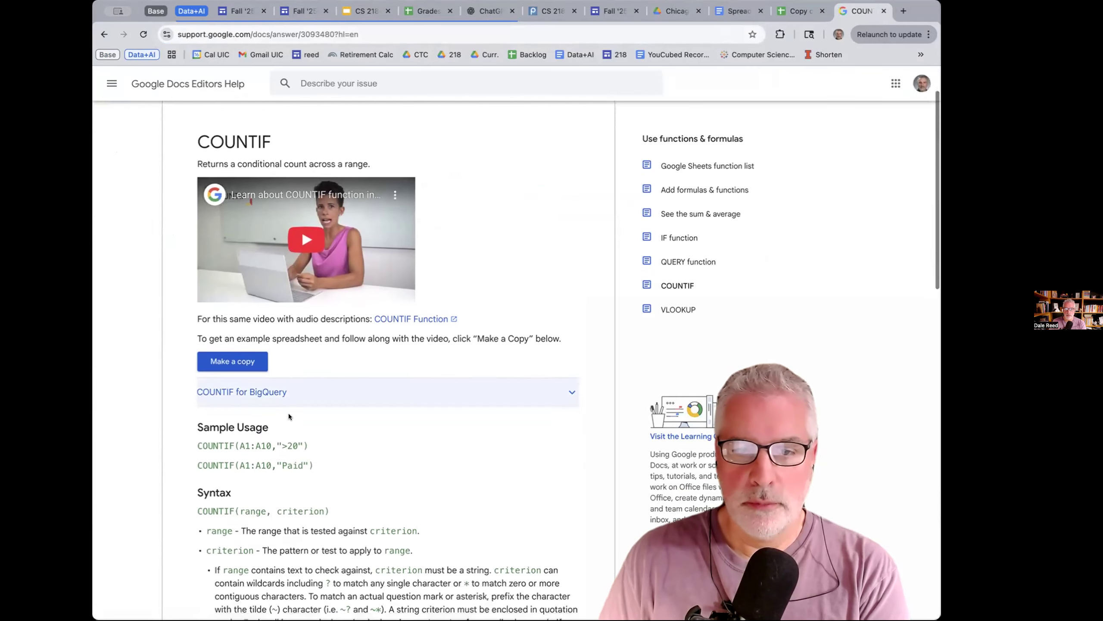
drag(239, 435, 304, 434)
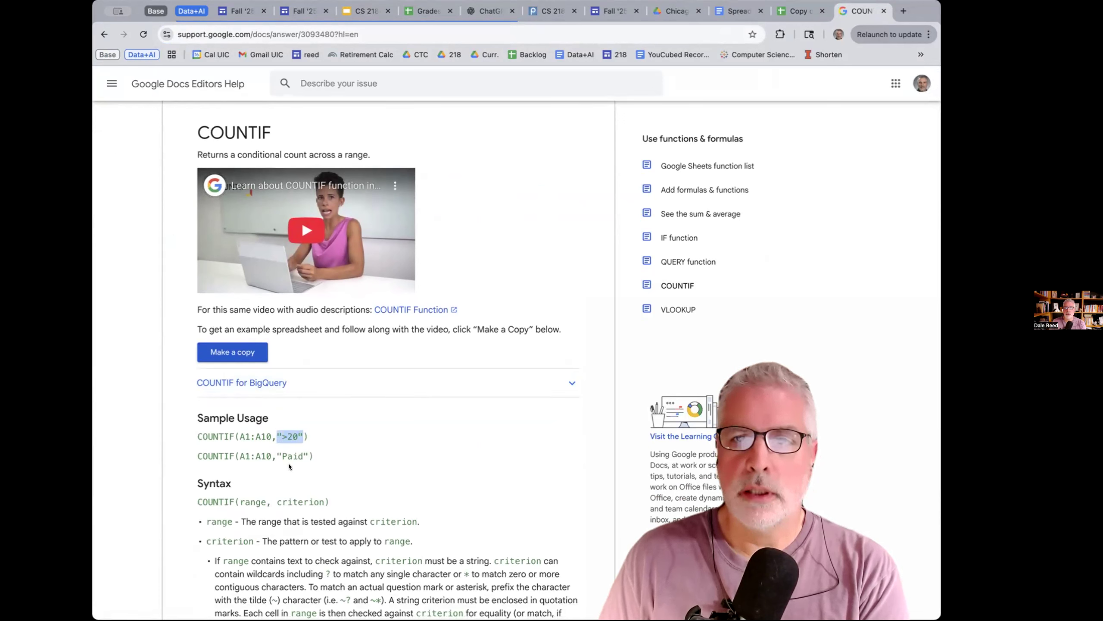
- Back in the Chicago Health Atlas spreadsheet, pick the GradRate cells O2 to O78 as the COUNTIF range in O80
click(799, 11)
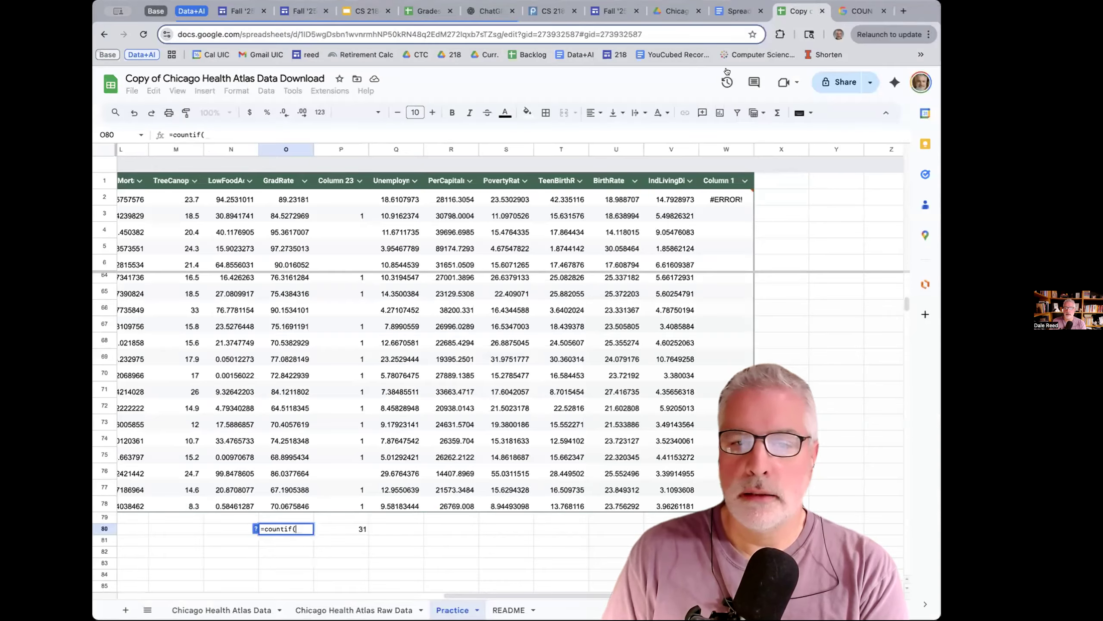
click(299, 505)
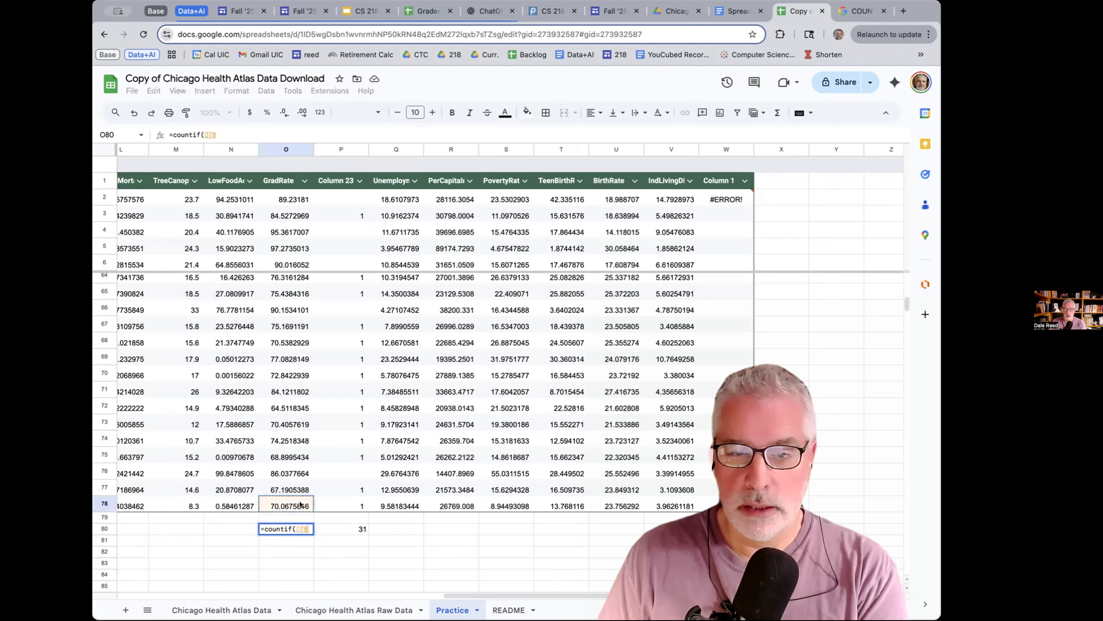
shift+click(291, 197)
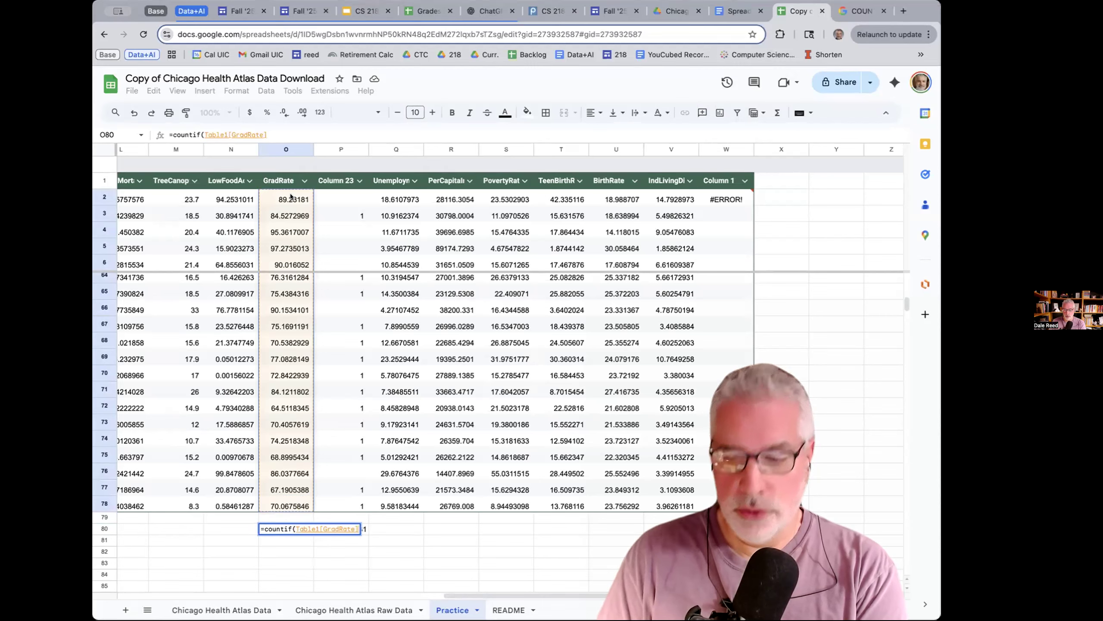
scroll(291, 187, right, 2)
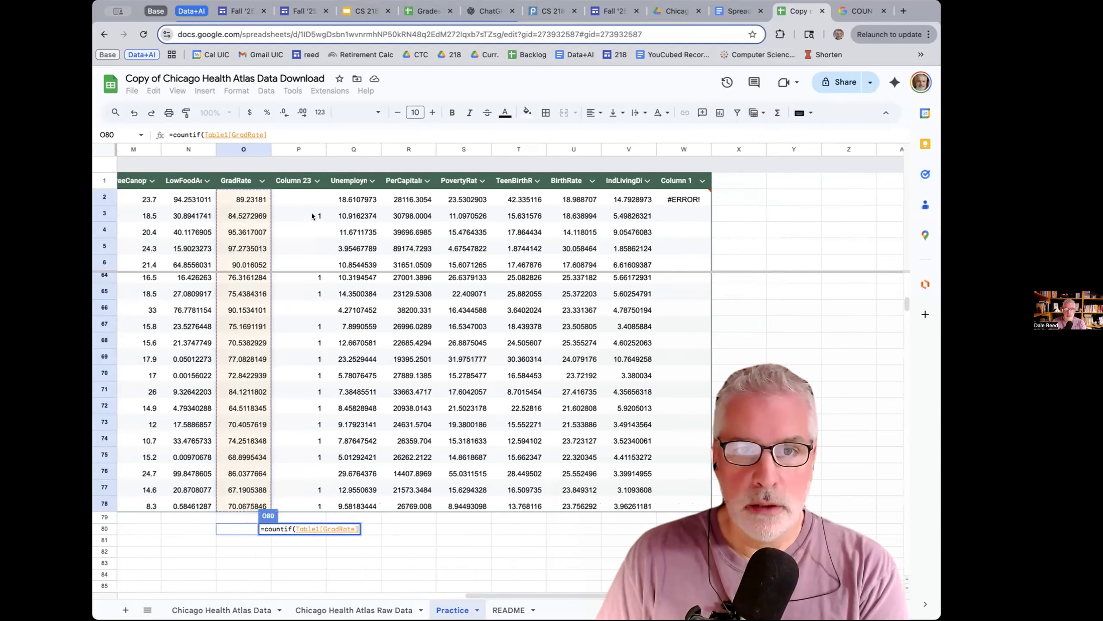
scroll(313, 213, left, 3)
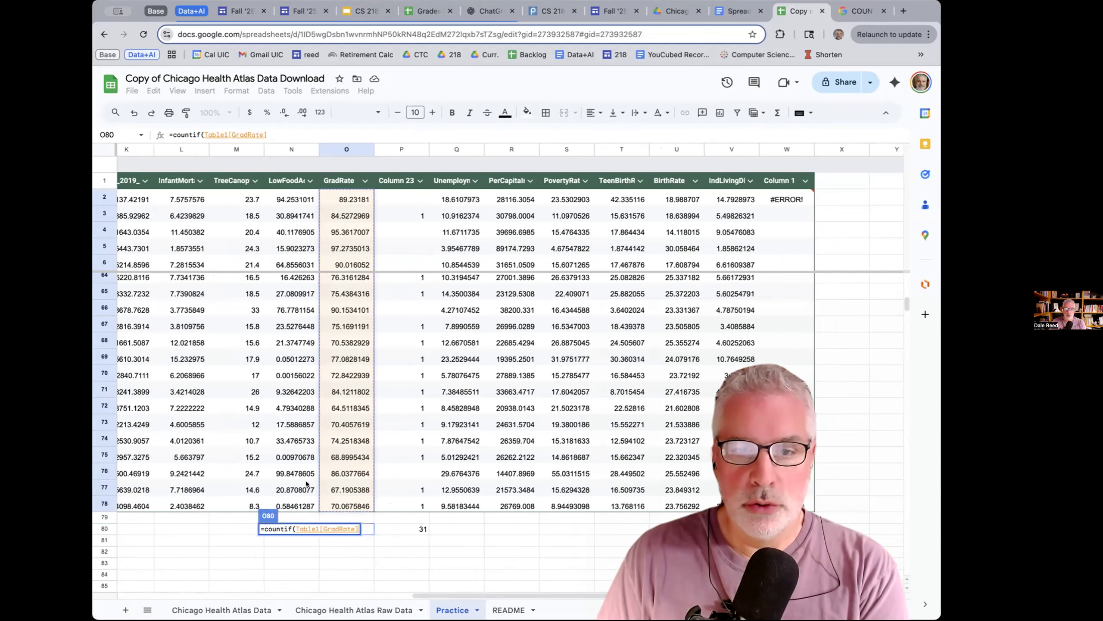
- Replace the Table1[GradRate] reference in the O80 COUNTIF formula with O2:O78 and enter the formula
drag(295, 528, 357, 529)
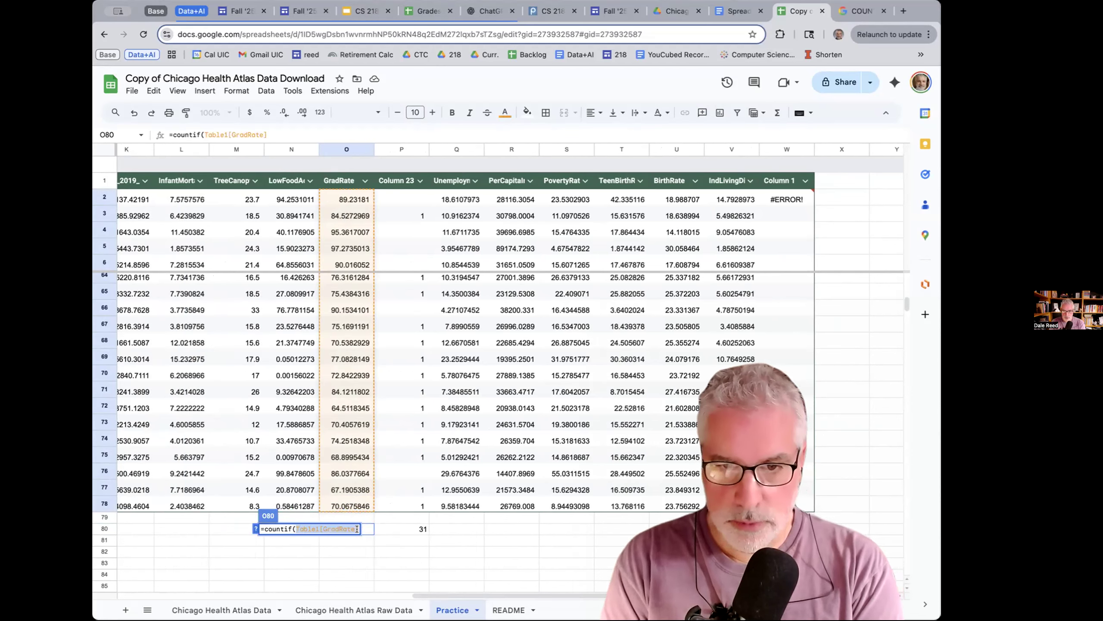
text(O2:)
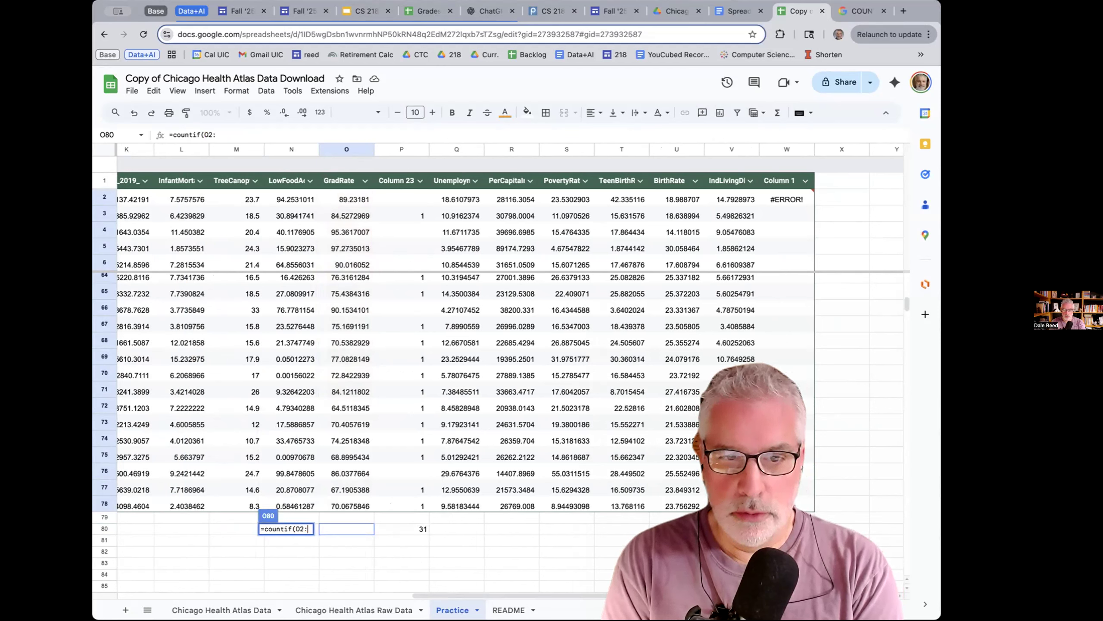
text(O)
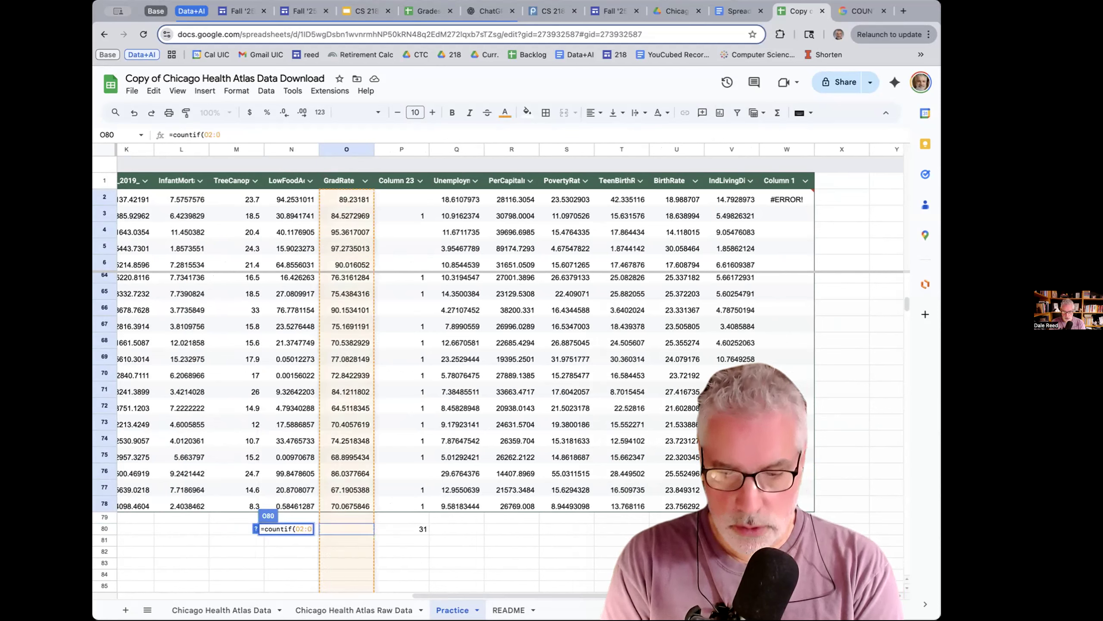
text(78)
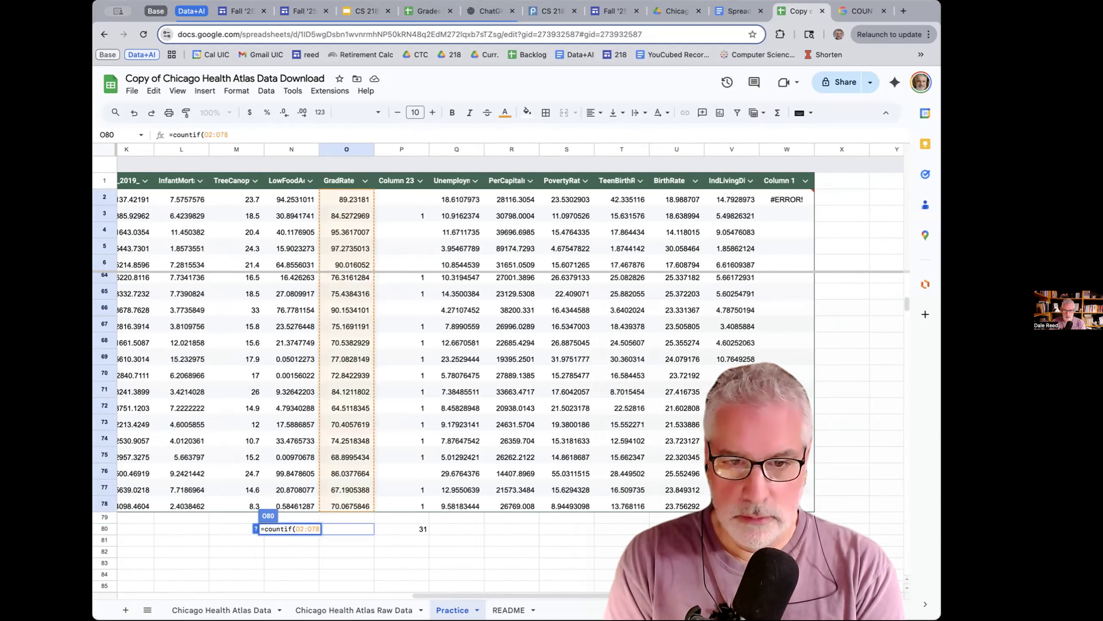
key(Return)
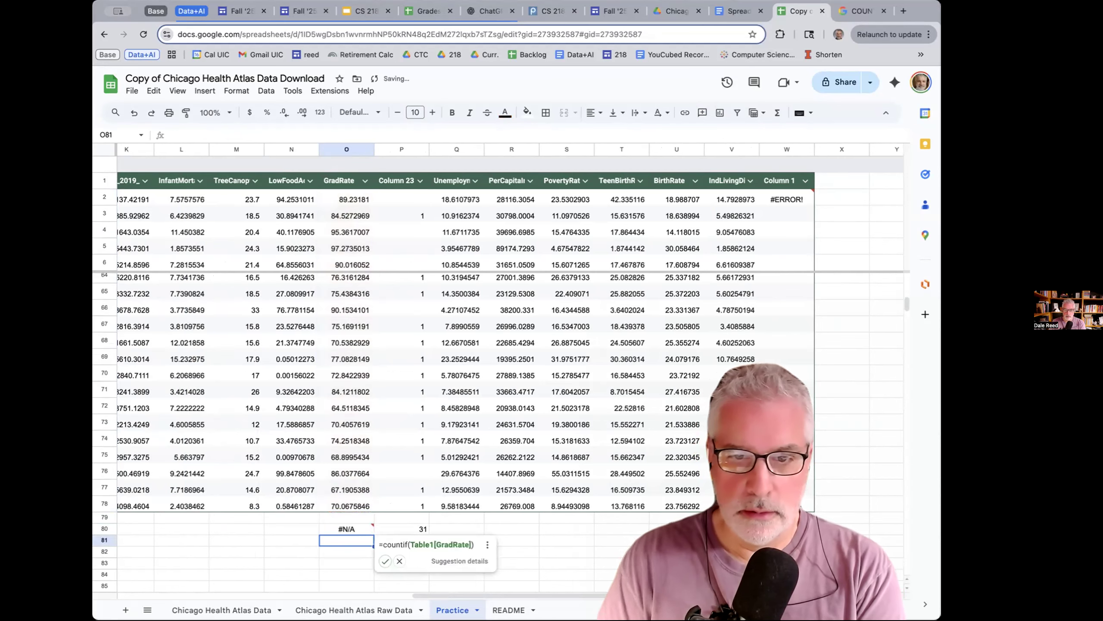
- Add the criterion <85 after the O2:O78 range in the O80 COUNTIF formula and enter it
scroll(335, 520, up, 4)
scroll(334, 519, left, 1)
scroll(335, 520, down, 6)
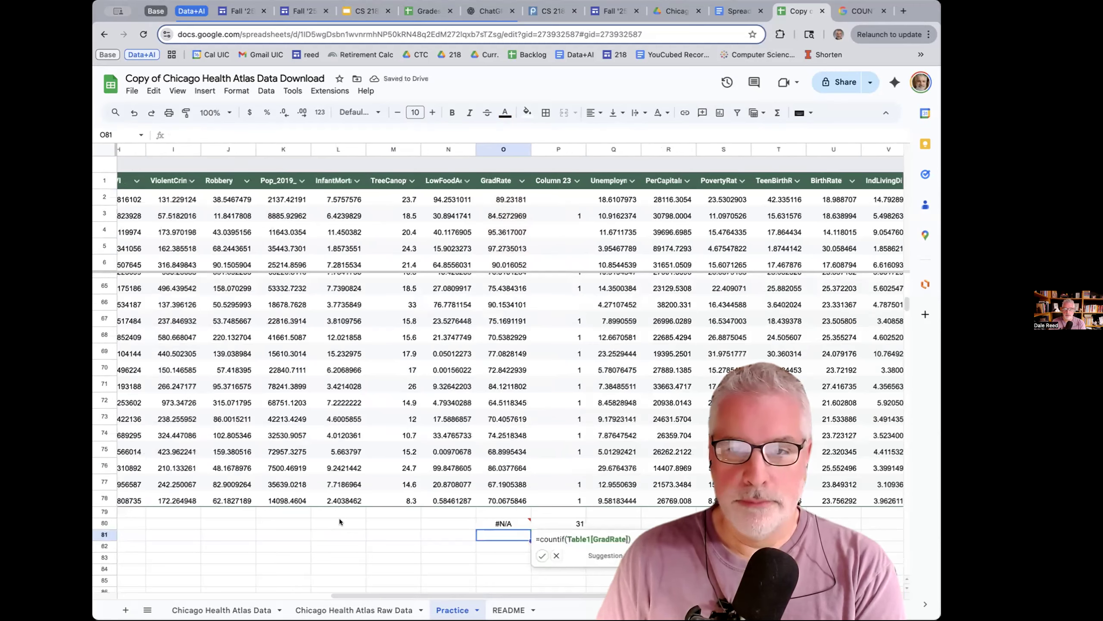
scroll(333, 519, right, 2)
scroll(357, 493, up, 1)
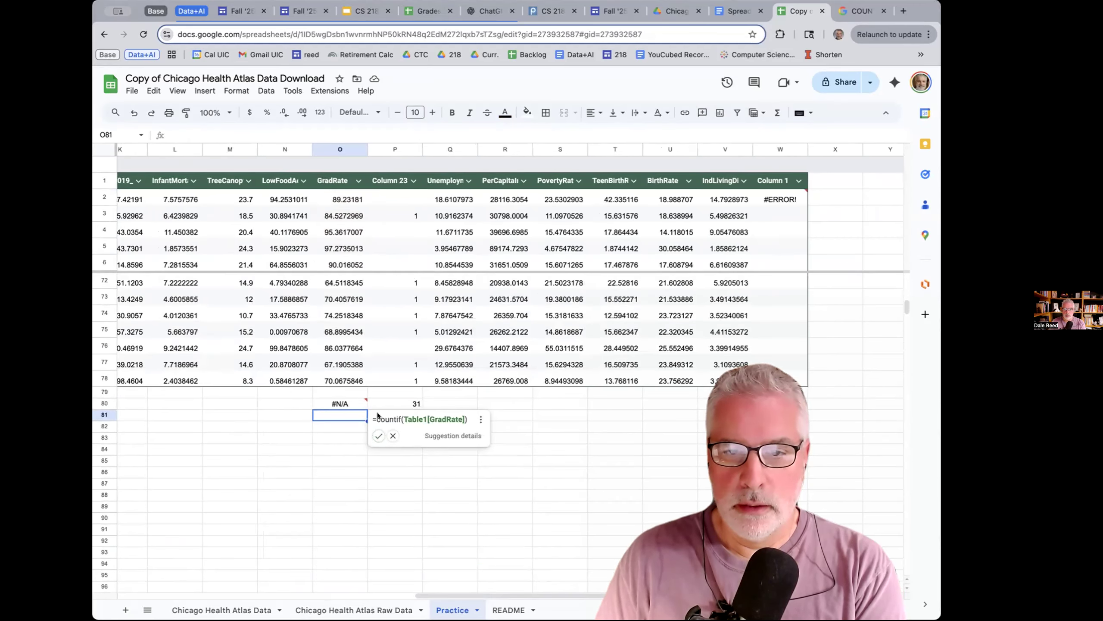
click(349, 405)
double_click(348, 404)
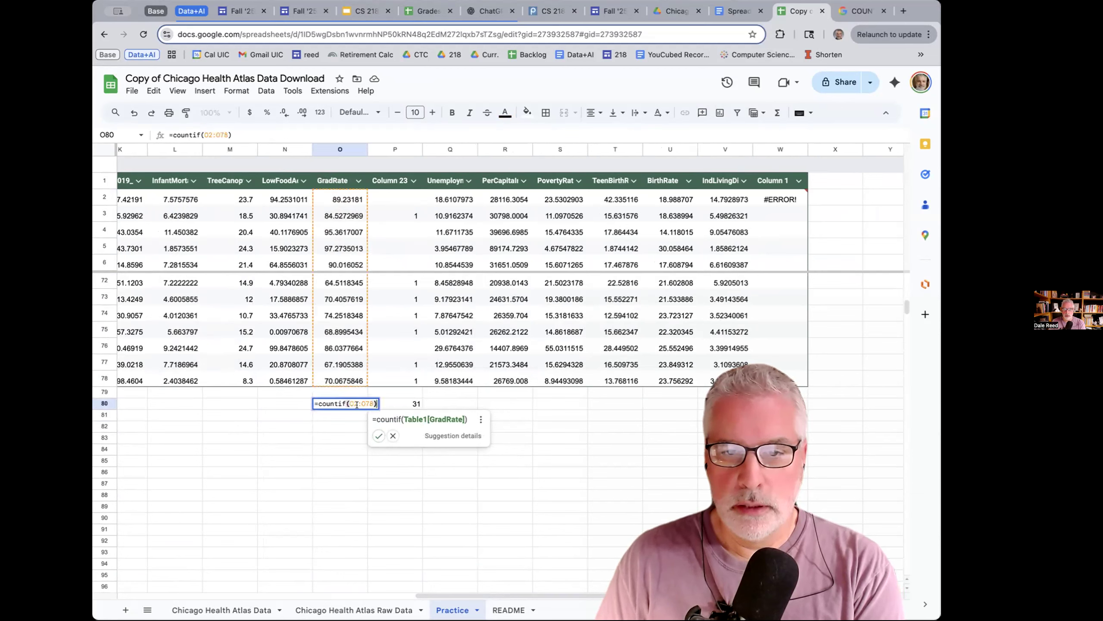
text(,<)
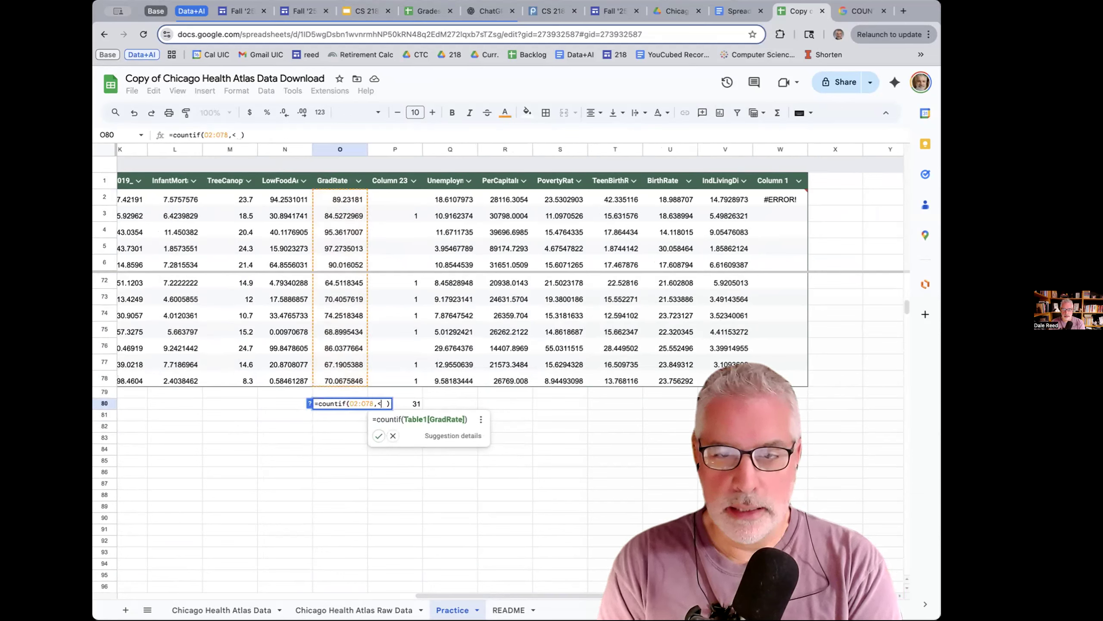
text(8)
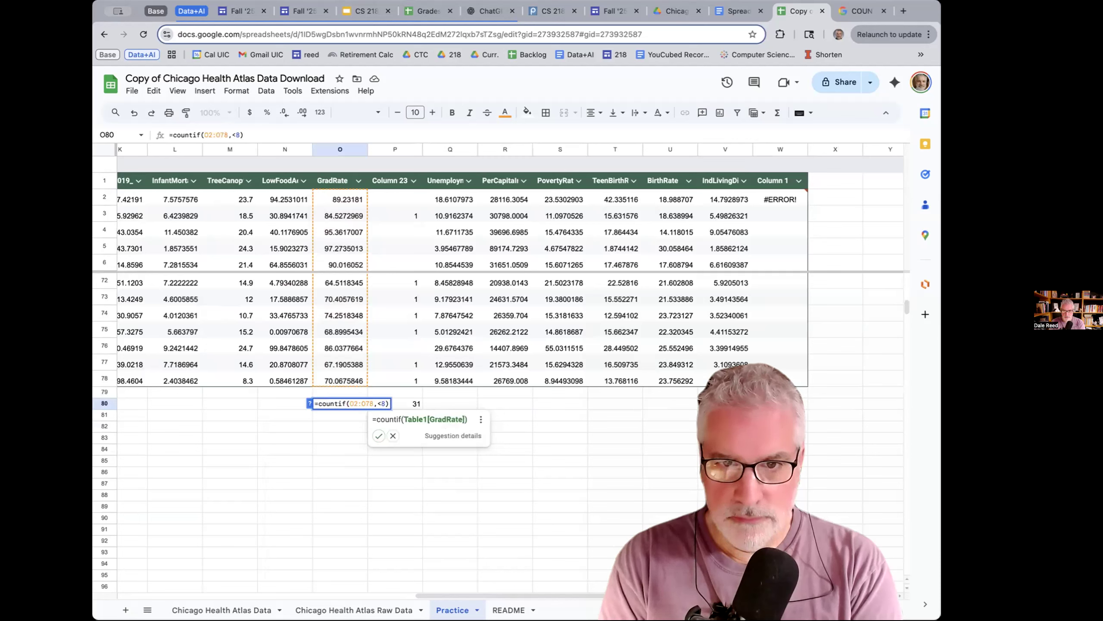
text(5)
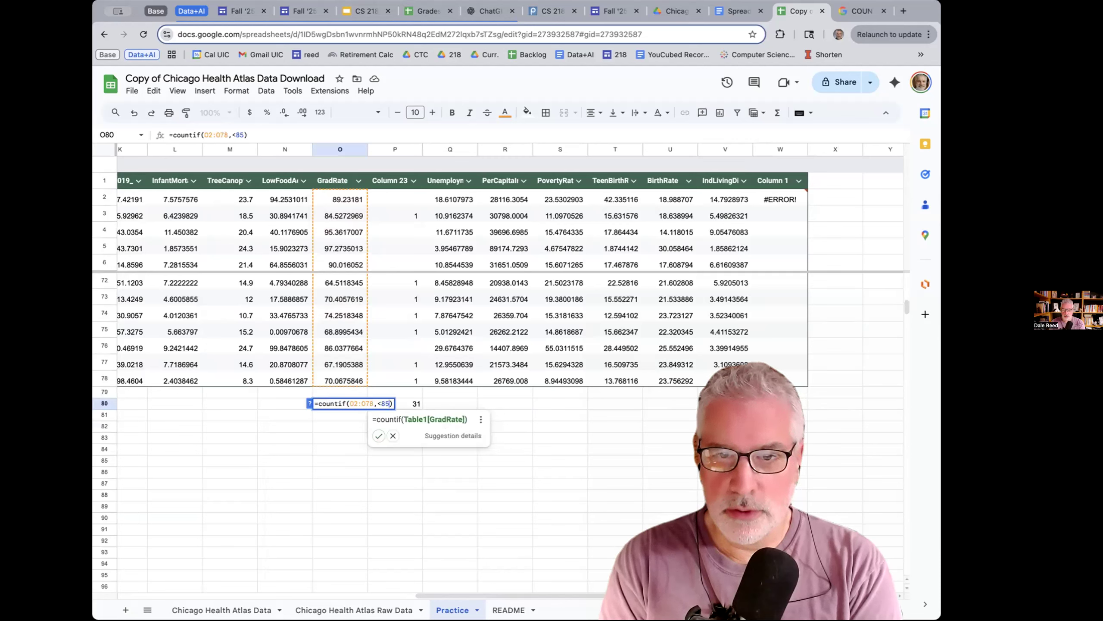
key(Return)
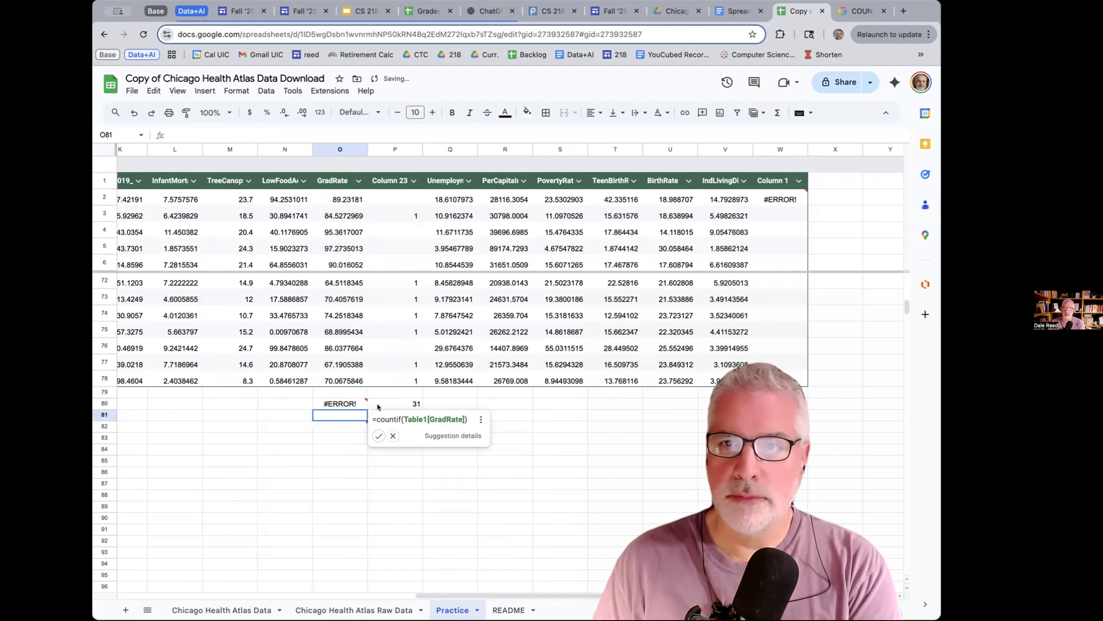
- Check how the sample criterion is written in the COUNTIF help article and return to the Chicago Health Atlas spreadsheet
click(858, 11)
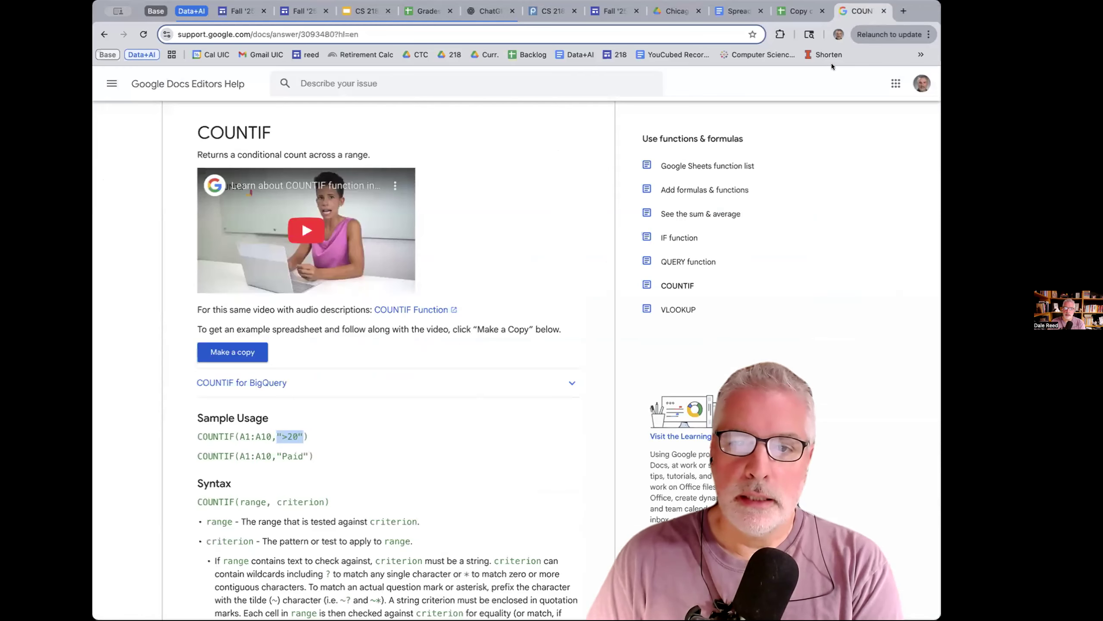
drag(277, 436, 299, 433)
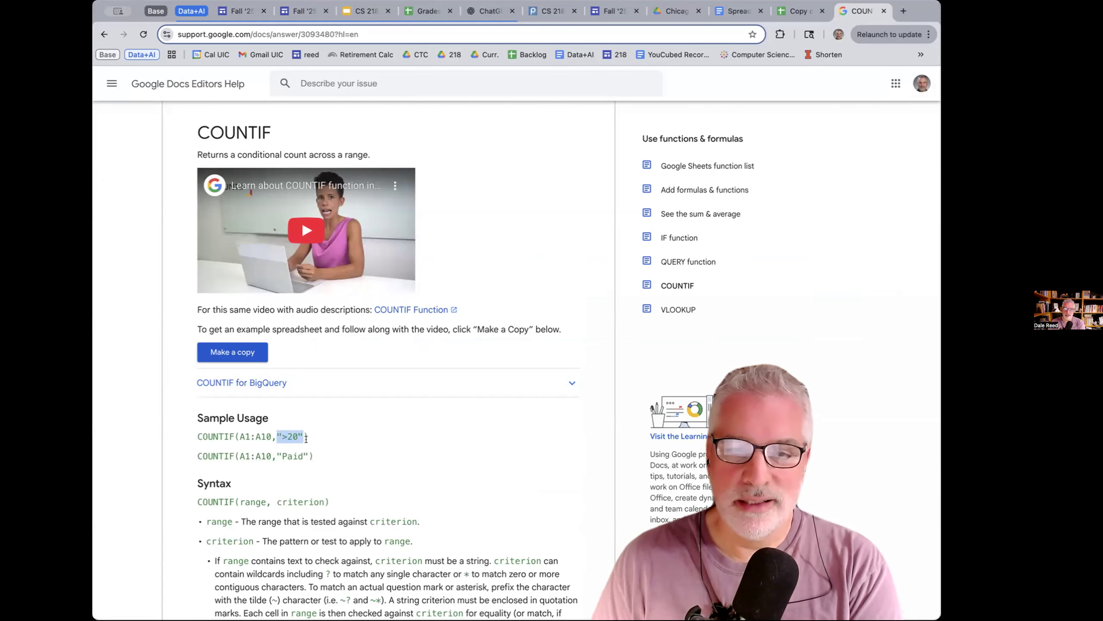
click(801, 9)
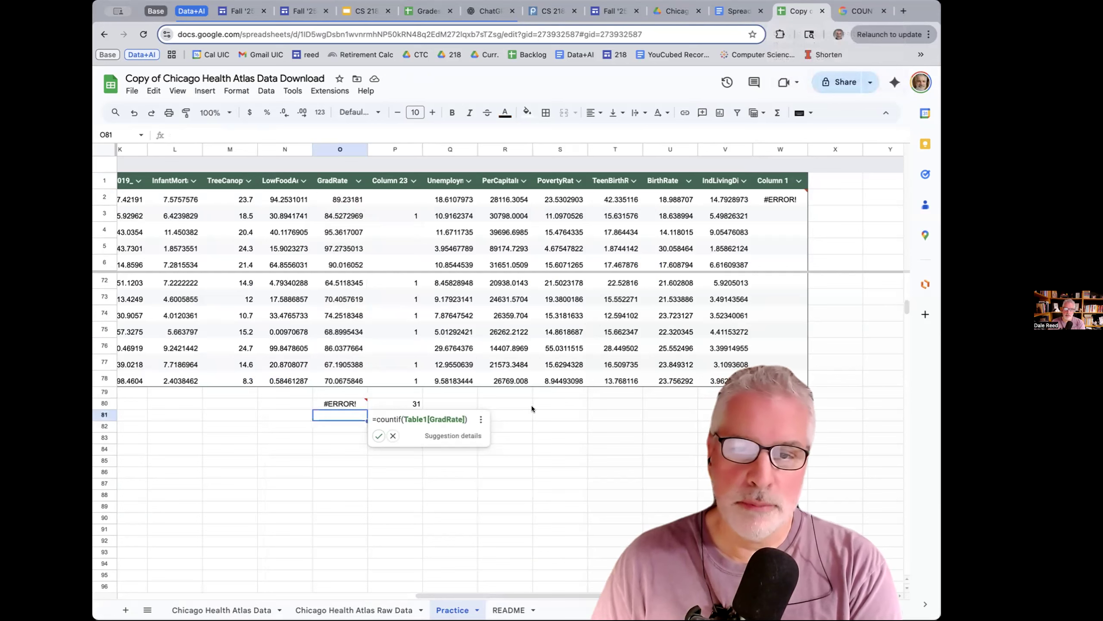
- Enclose the criterion in the O80 COUNTIF formula in quotation marks as "<85" and enter the formula
click(358, 403)
double_click(358, 403)
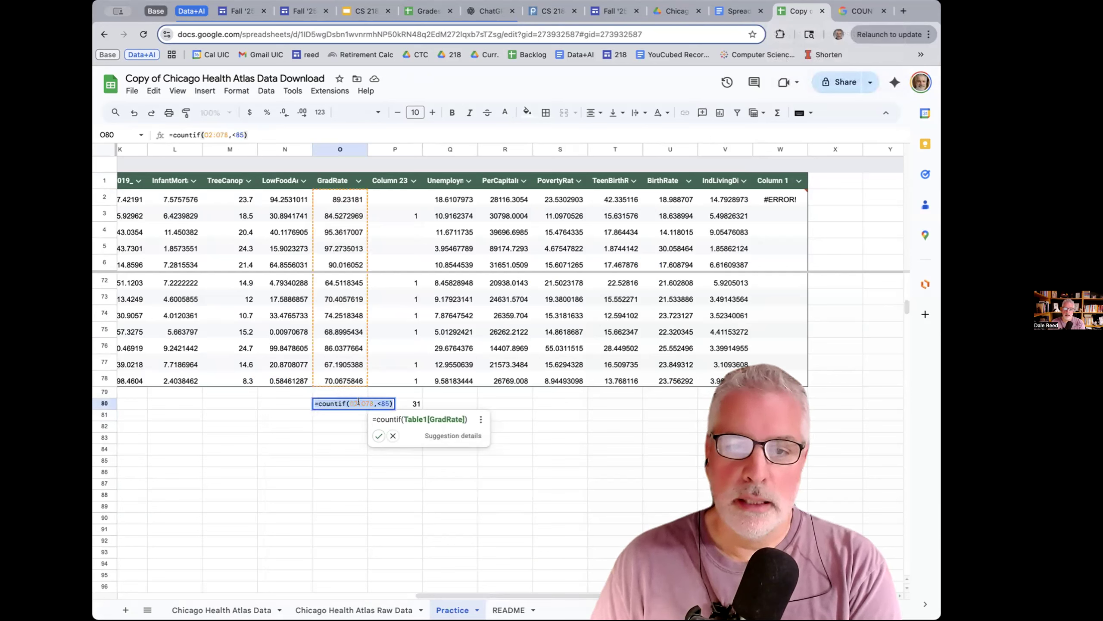
click(380, 403)
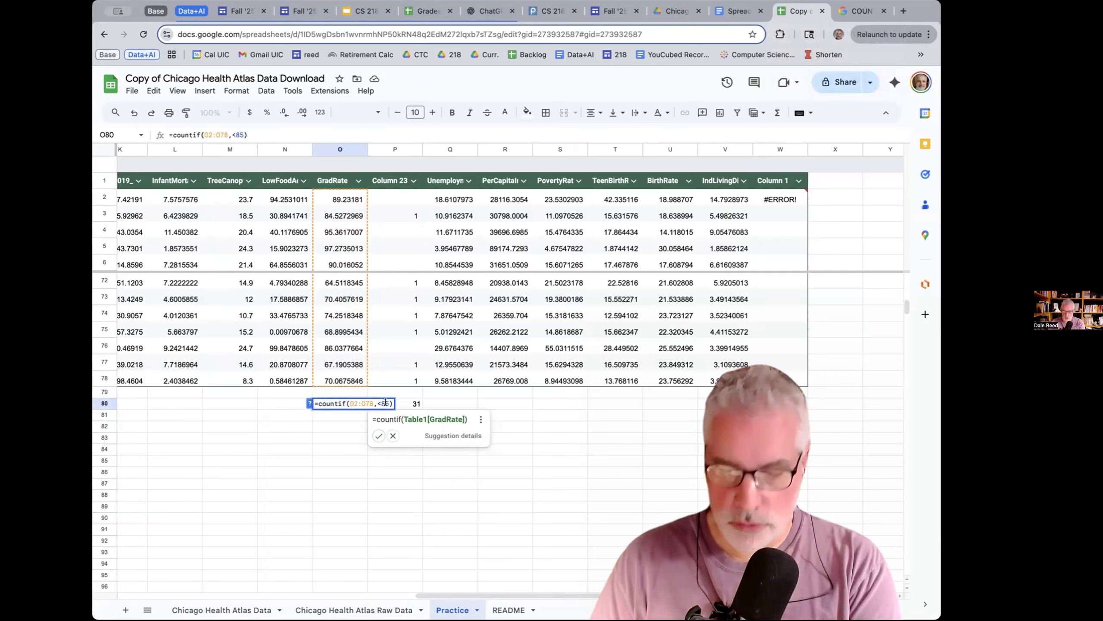
text("<85)
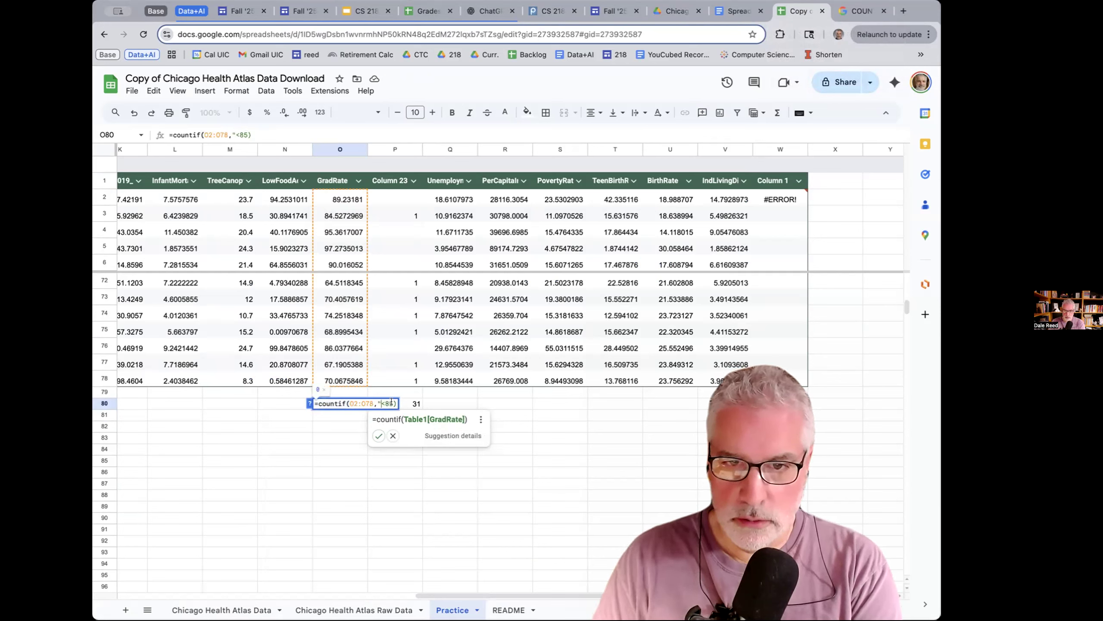
text(")
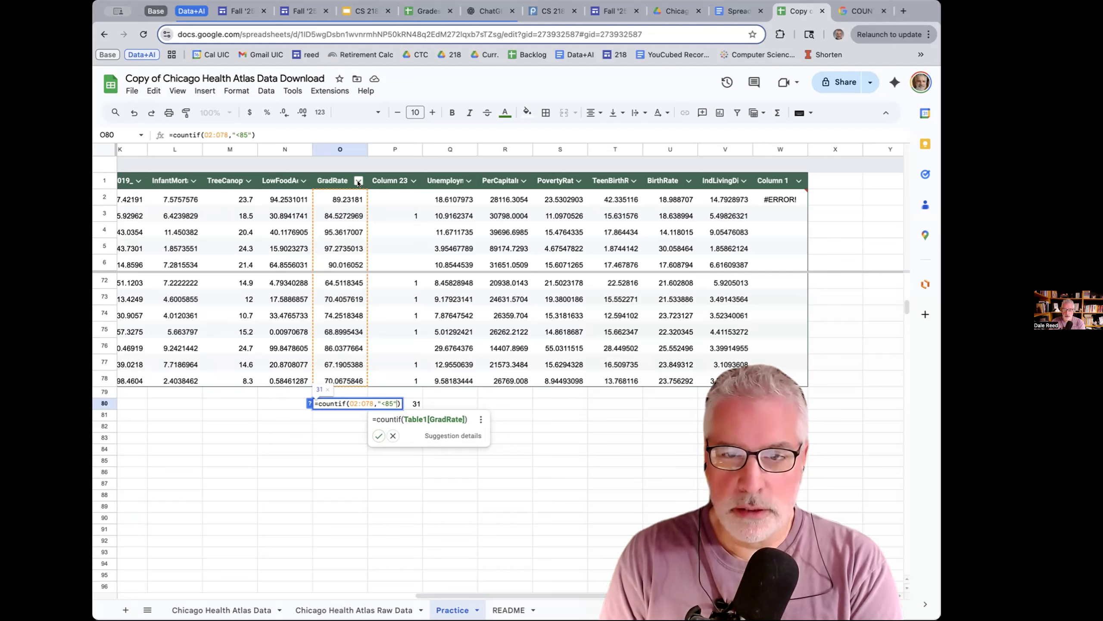
key(Return)
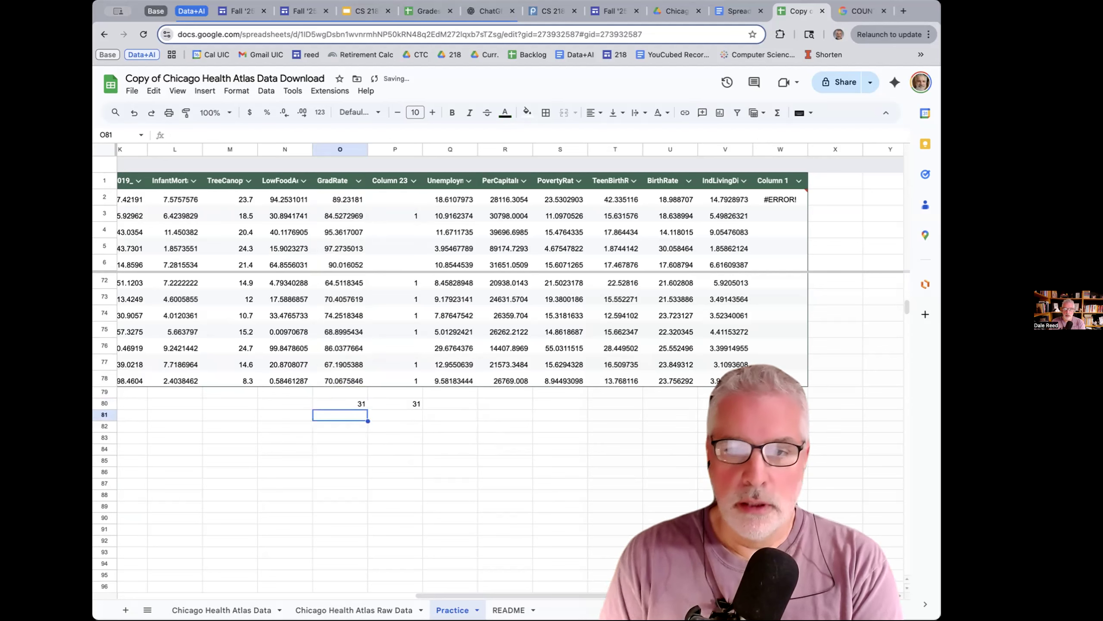
- Review the COUNTIF formula in O80 and compare it with the IF helper column P and its sum in P80
click(352, 403)
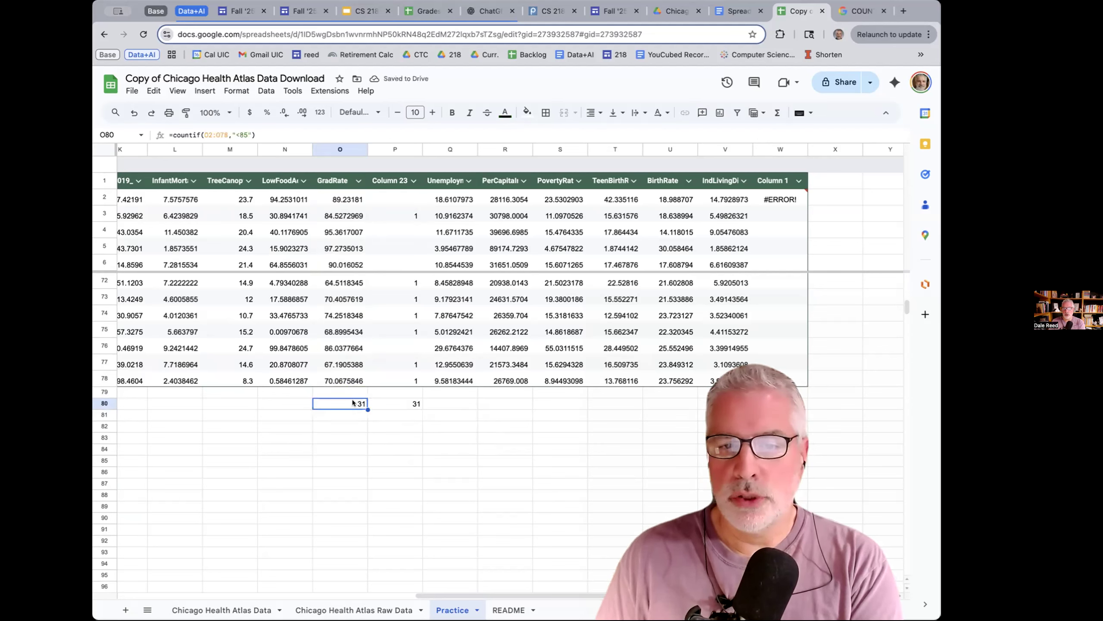
double_click(352, 403)
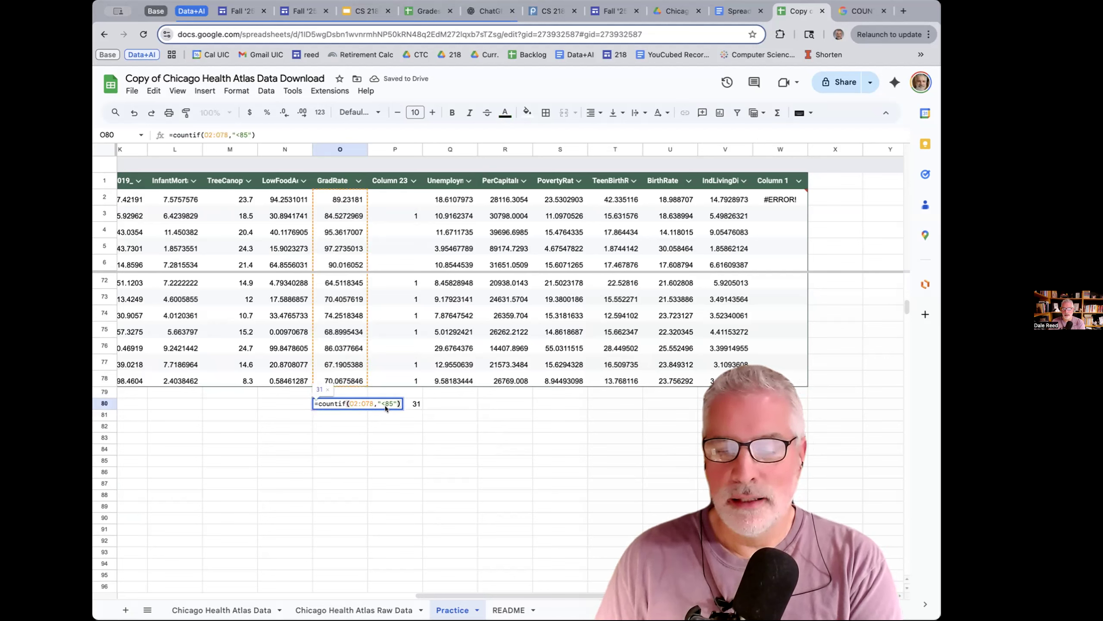
click(419, 422)
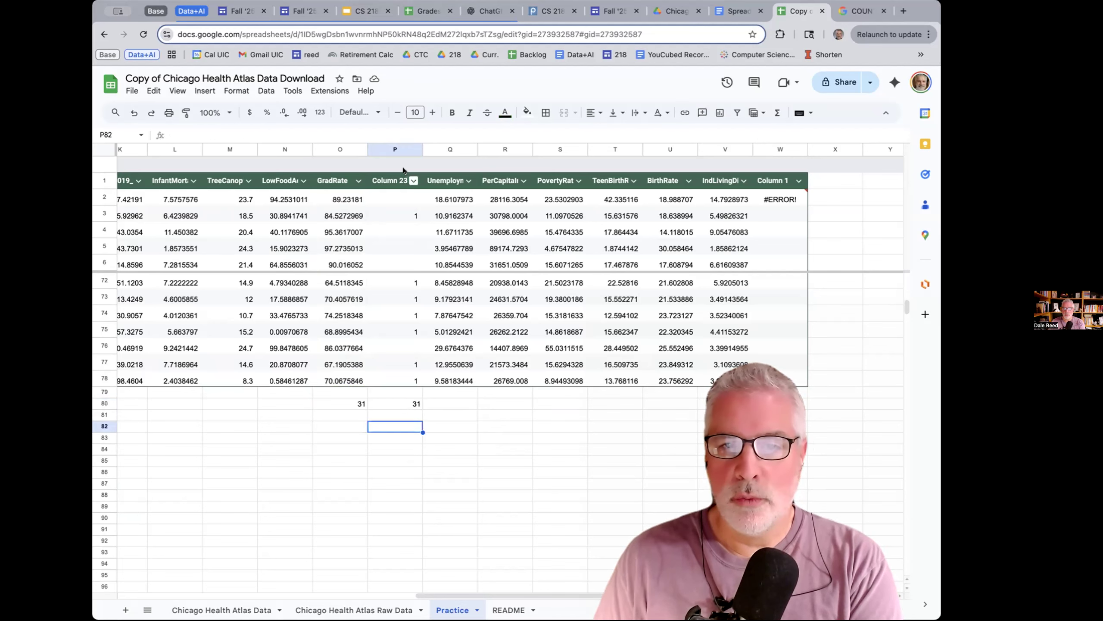
click(387, 148)
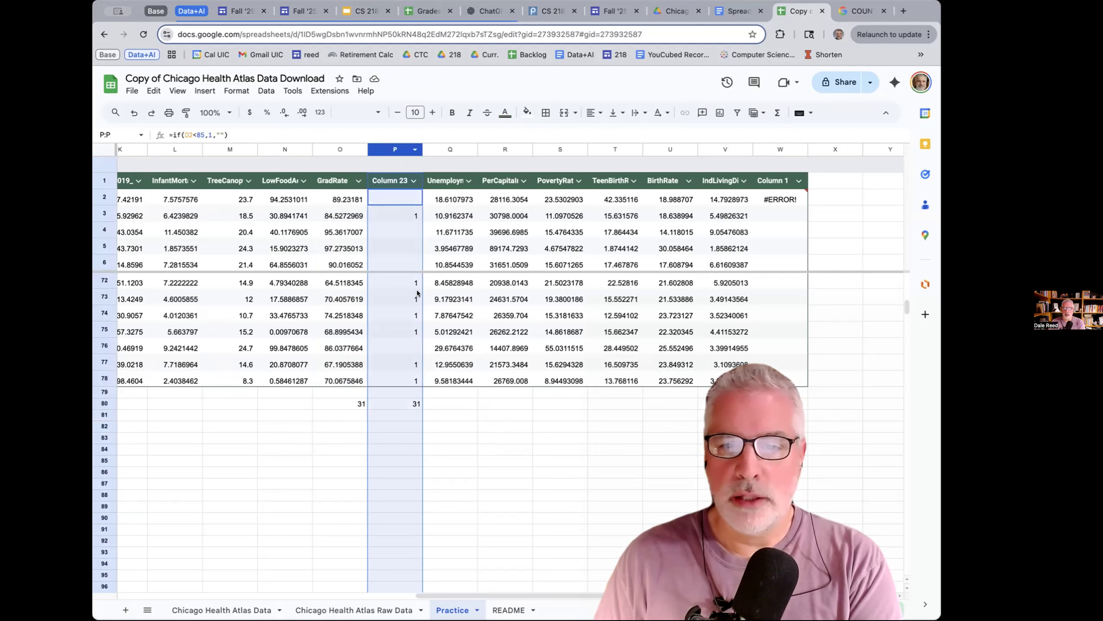
click(405, 403)
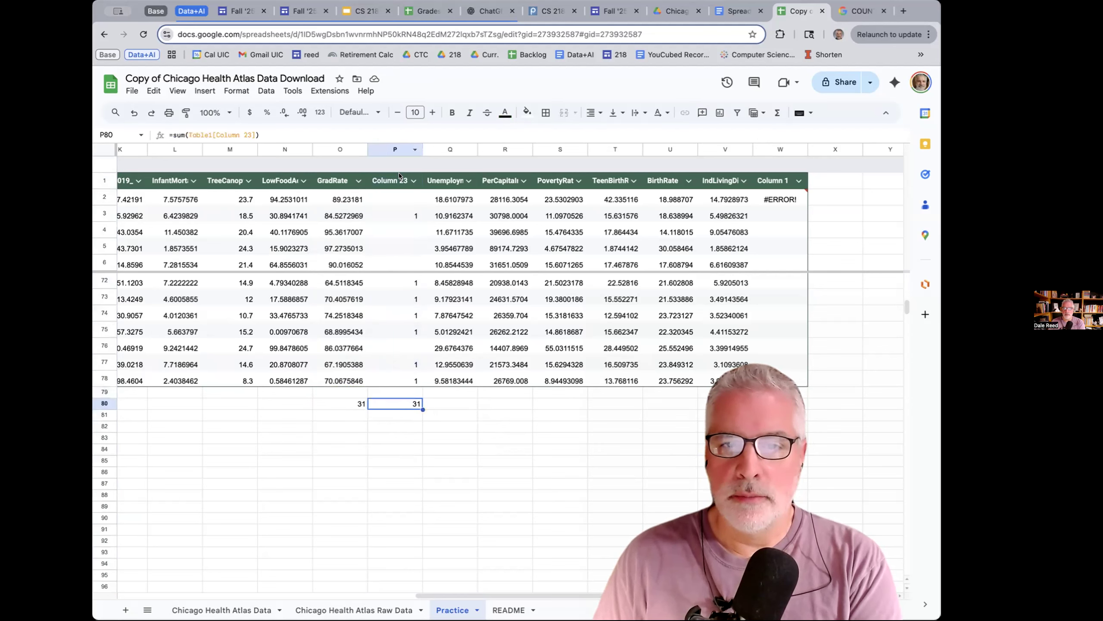
- Delete the helper column P, Column 23, from the Practice sheet
click(381, 148)
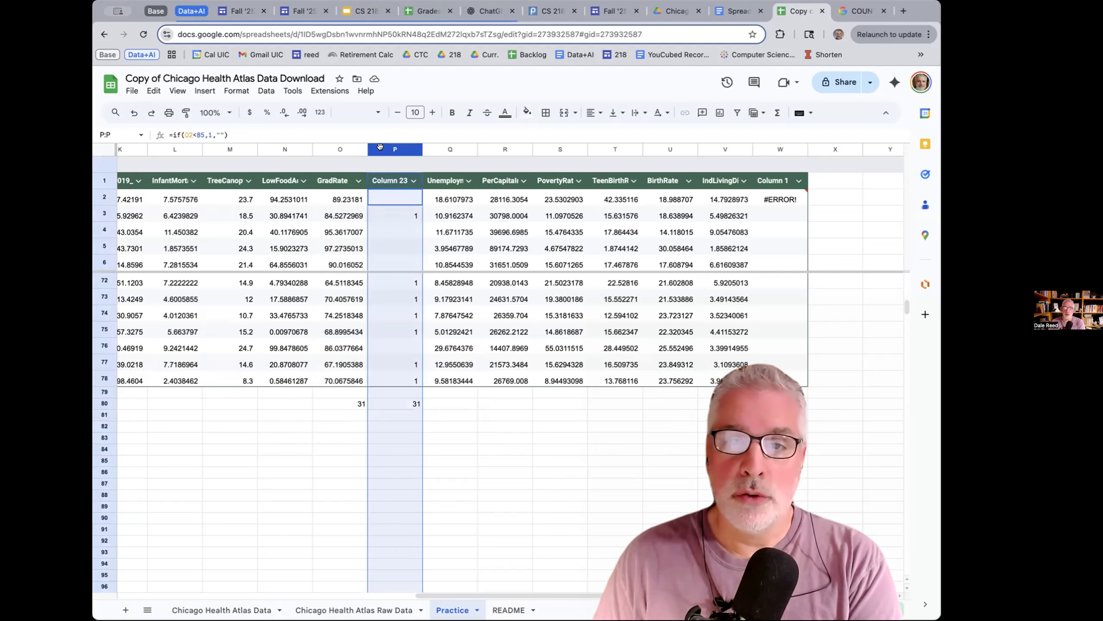
right_click(381, 148)
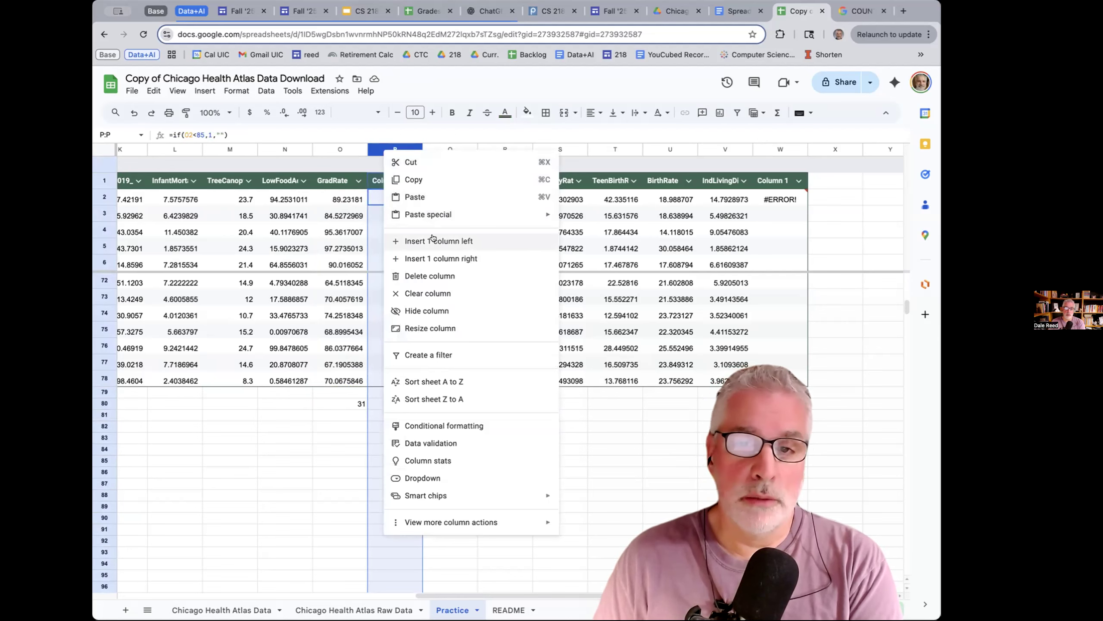
click(430, 276)
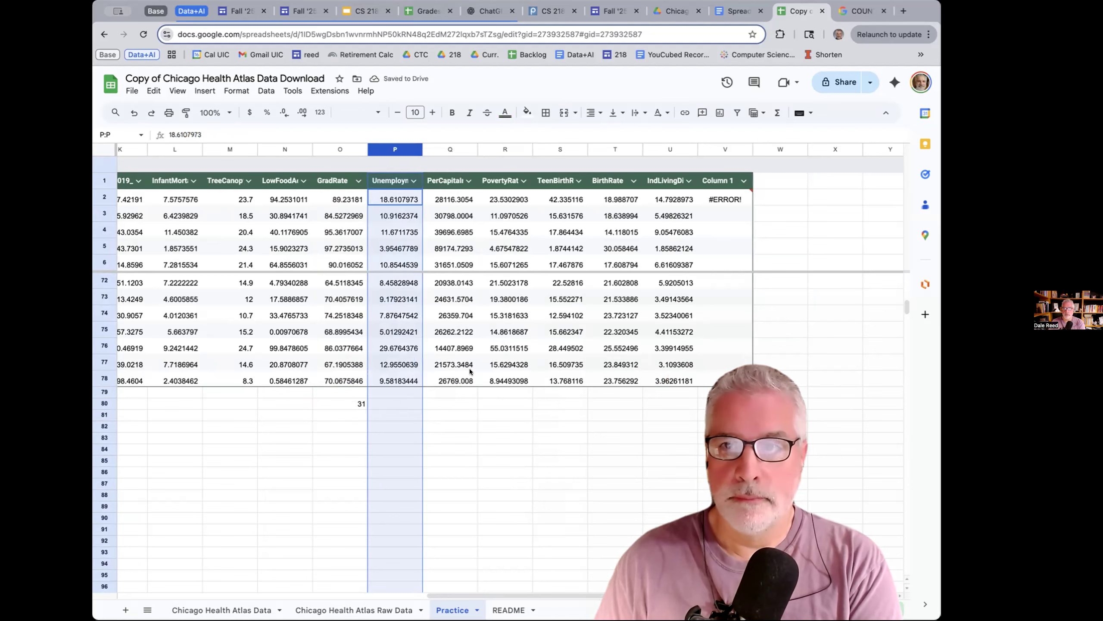
- Read exercises 3 and 4 in the Spreadsheet Tutorial document, highlighting the per capita income AVERAGE() task, and return to the spreadsheet
click(738, 11)
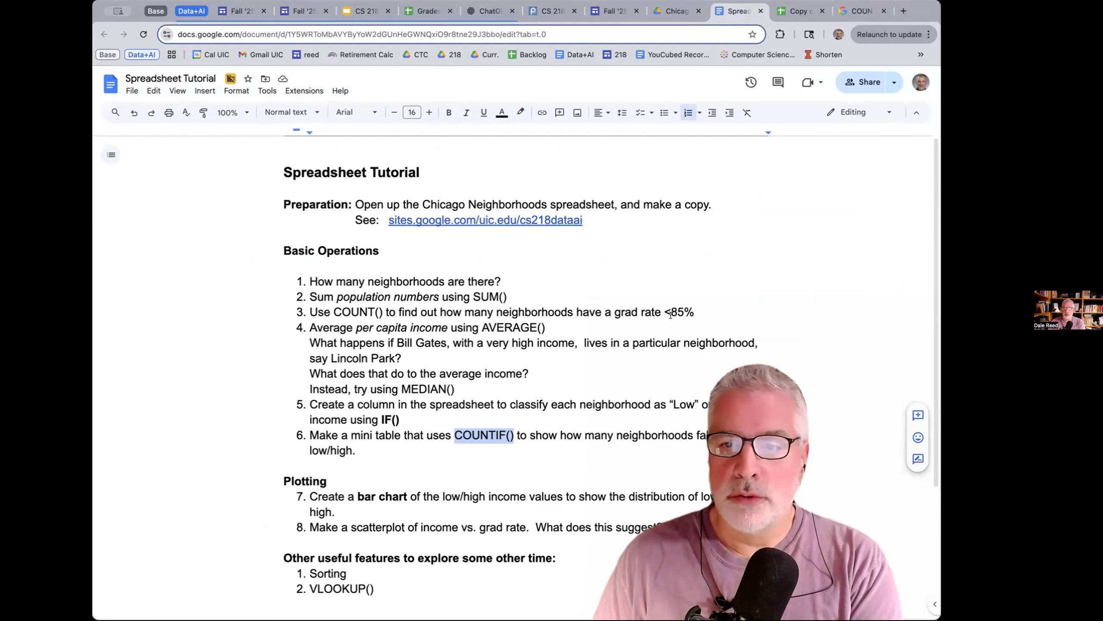
click(795, 12)
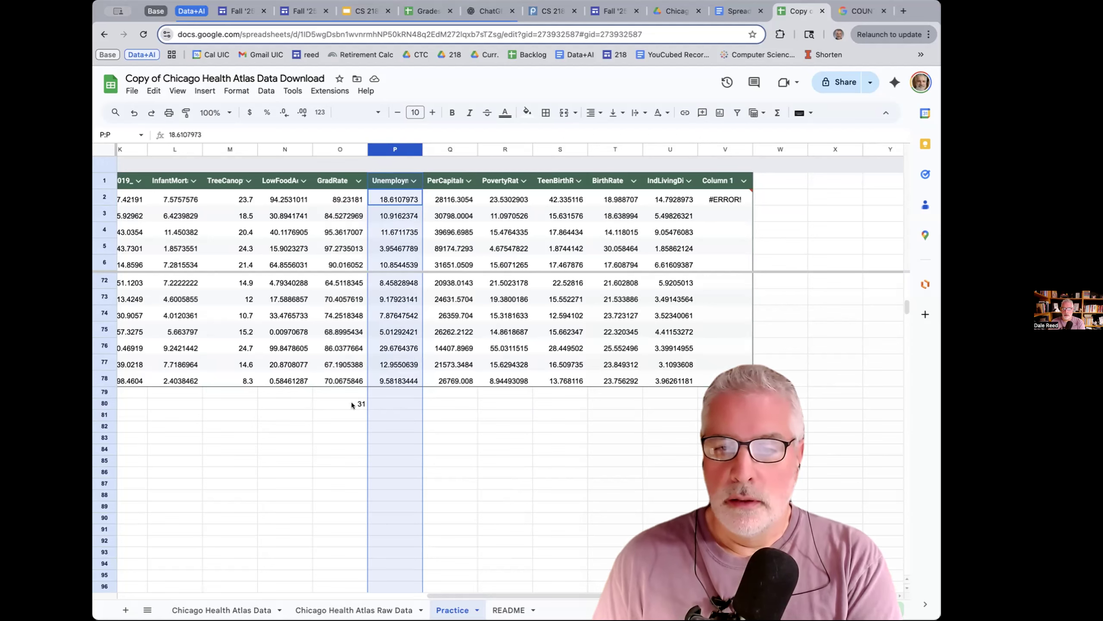
click(744, 10)
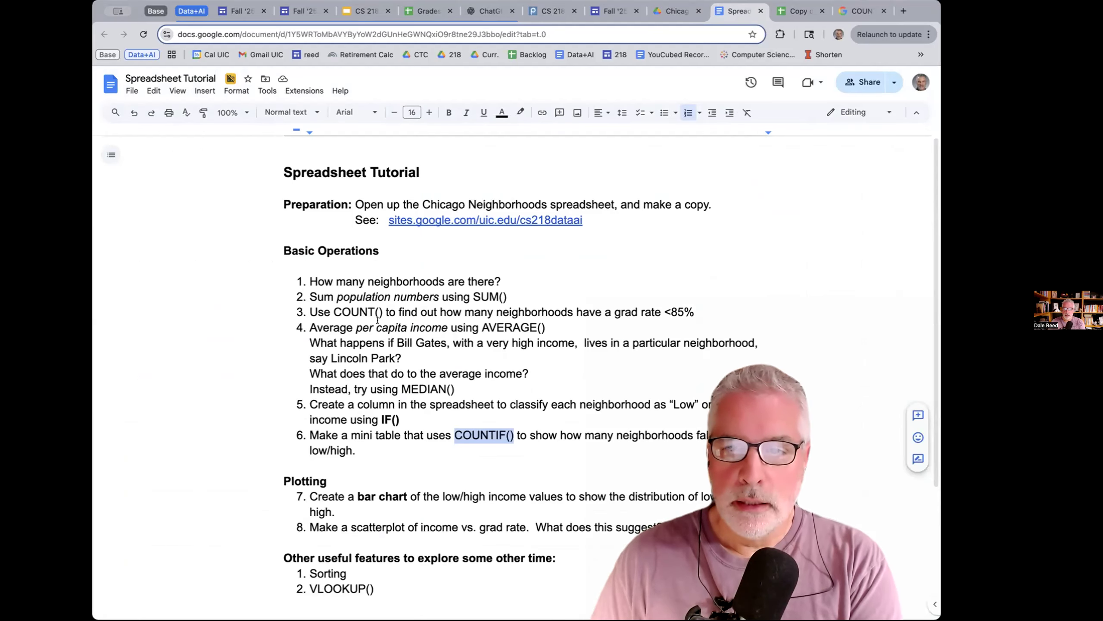
drag(310, 328, 548, 330)
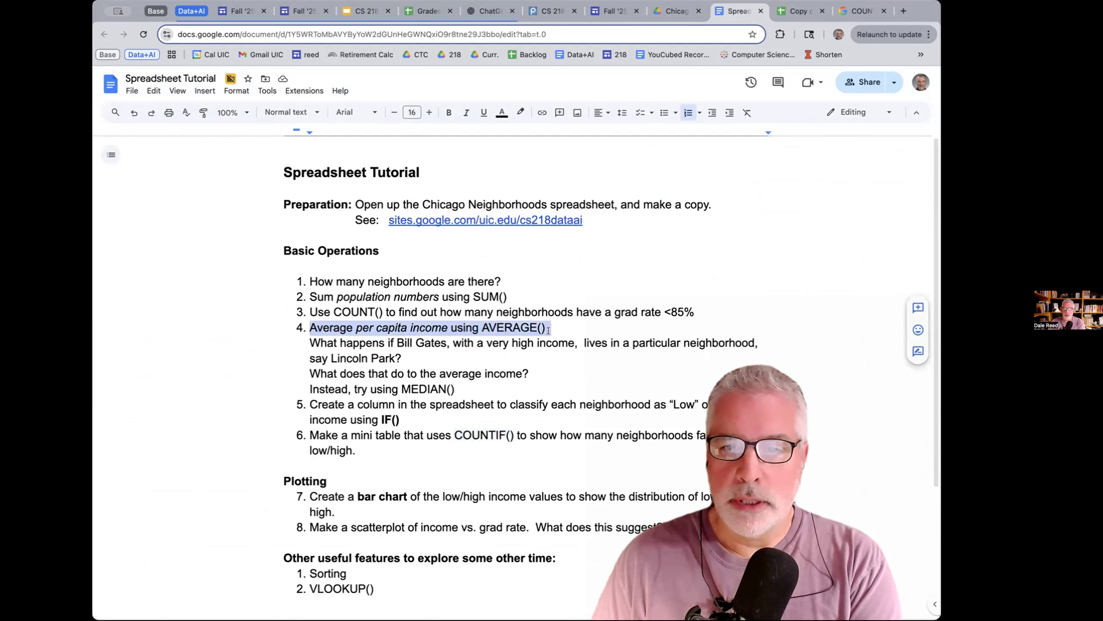
click(798, 10)
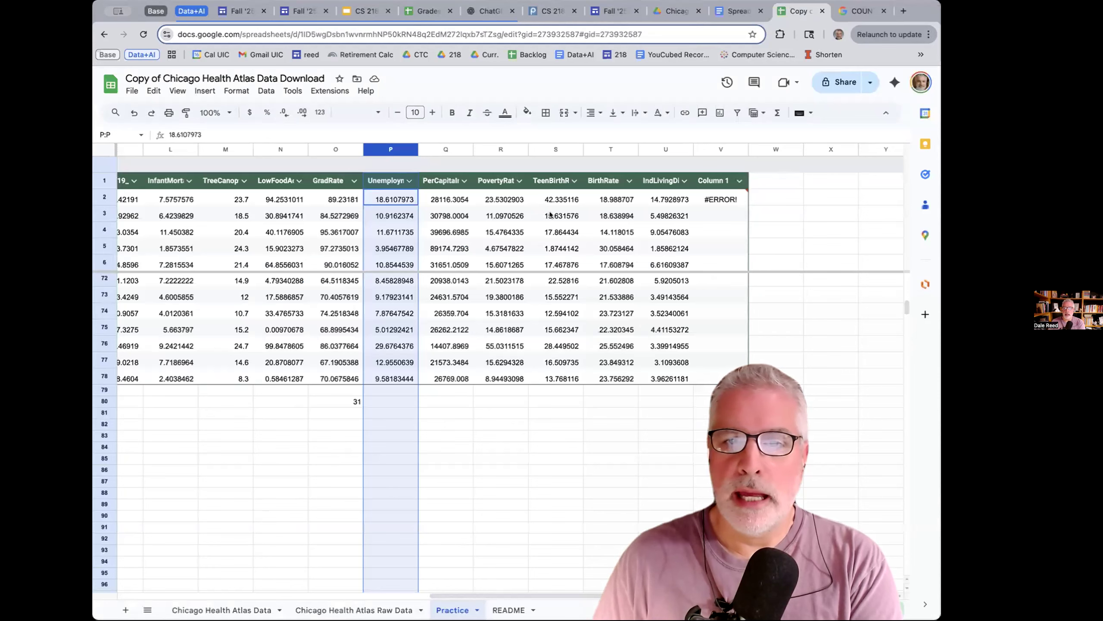
- Locate the per capita income column Q and look across the table to the neighborhood names
click(445, 150)
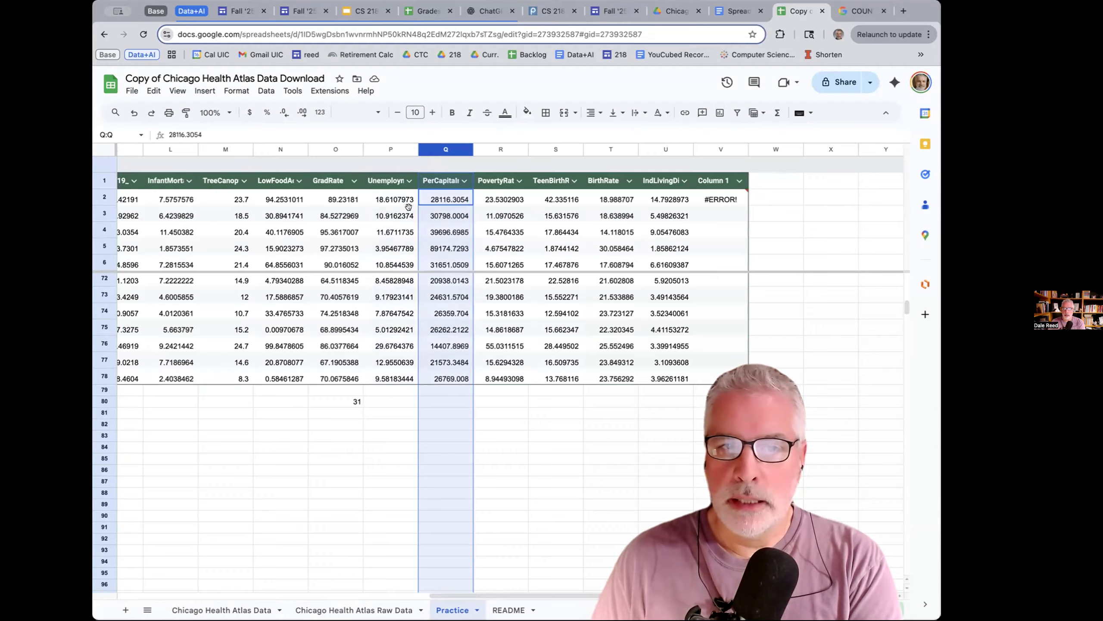
scroll(408, 207, left, 10)
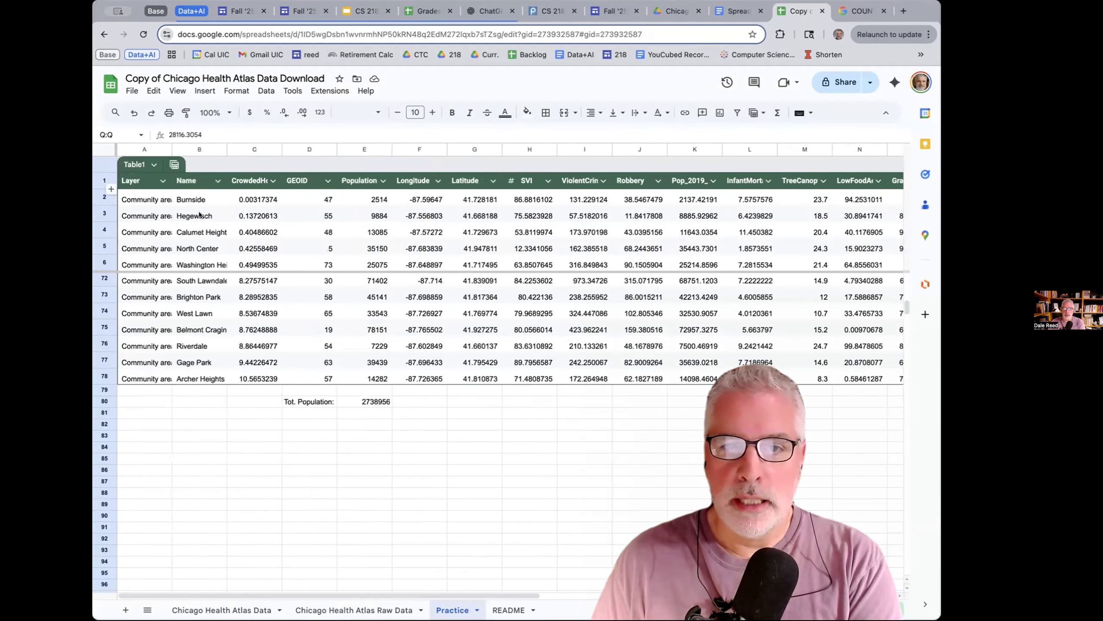
scroll(199, 219, right, 3)
scroll(198, 225, left, 3)
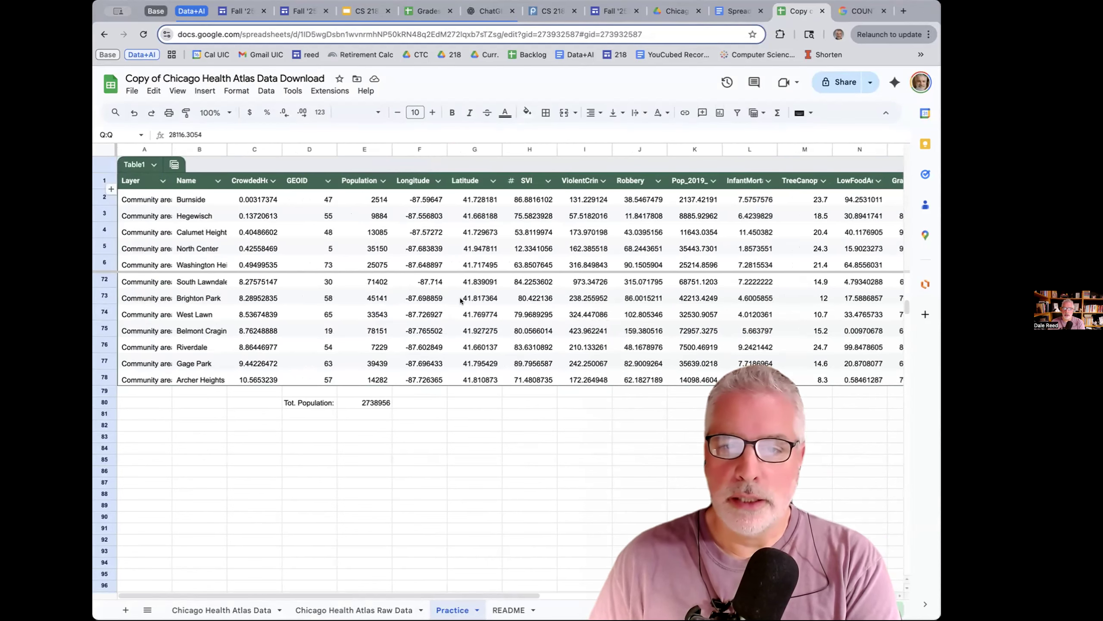
scroll(428, 300, right, 3)
scroll(425, 303, left, 2)
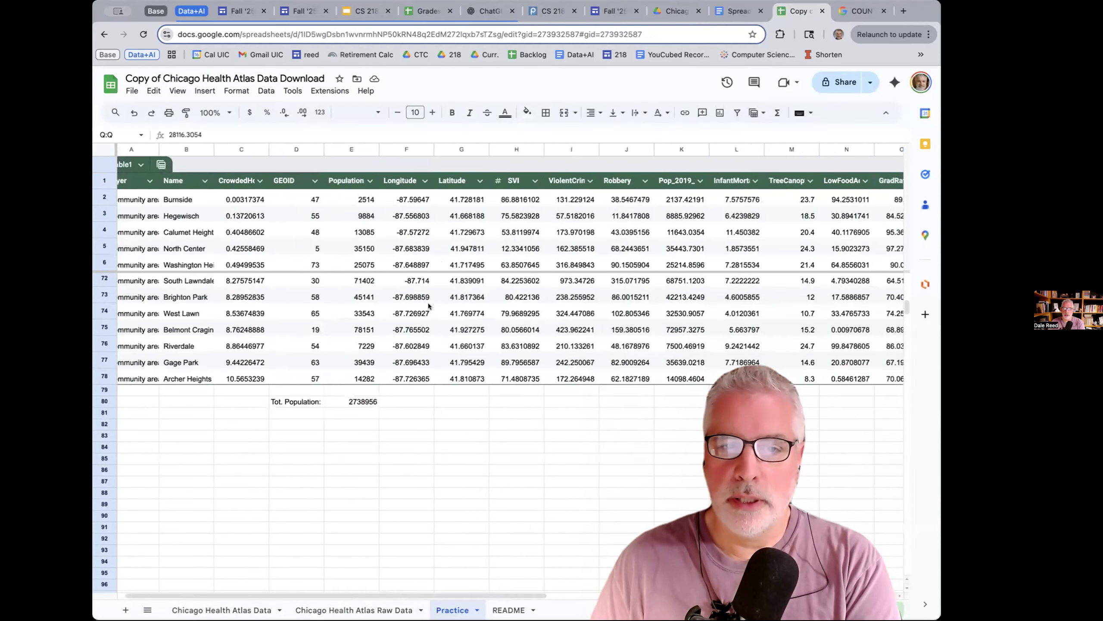
- Freeze the columns up to column B so the neighborhood names stay in view beside the per capita income data
scroll(429, 305, left, 1)
click(204, 149)
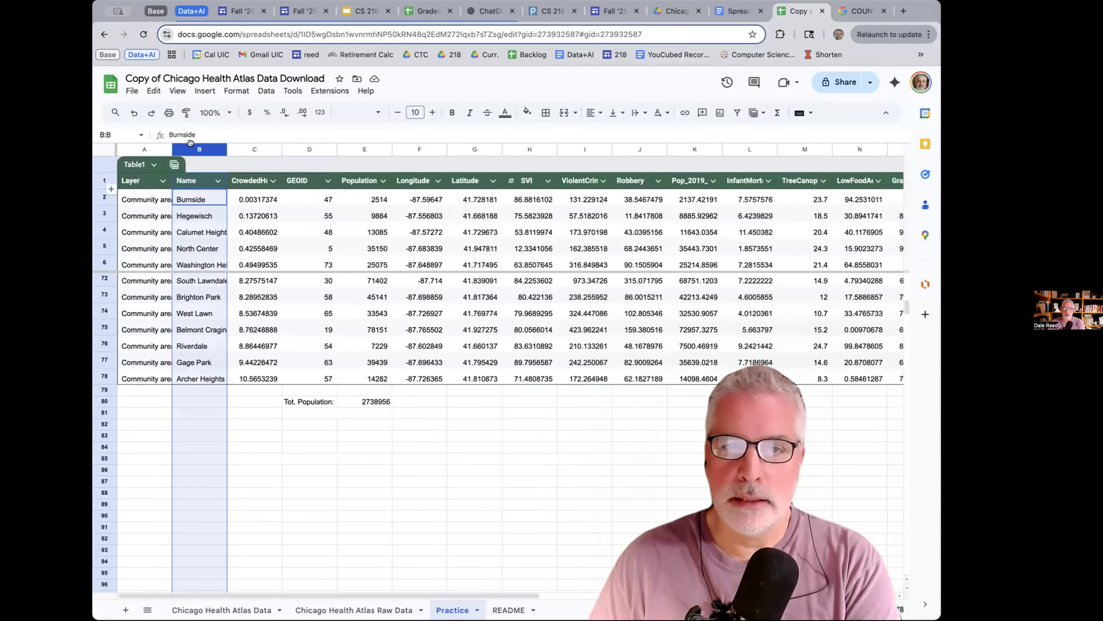
click(178, 91)
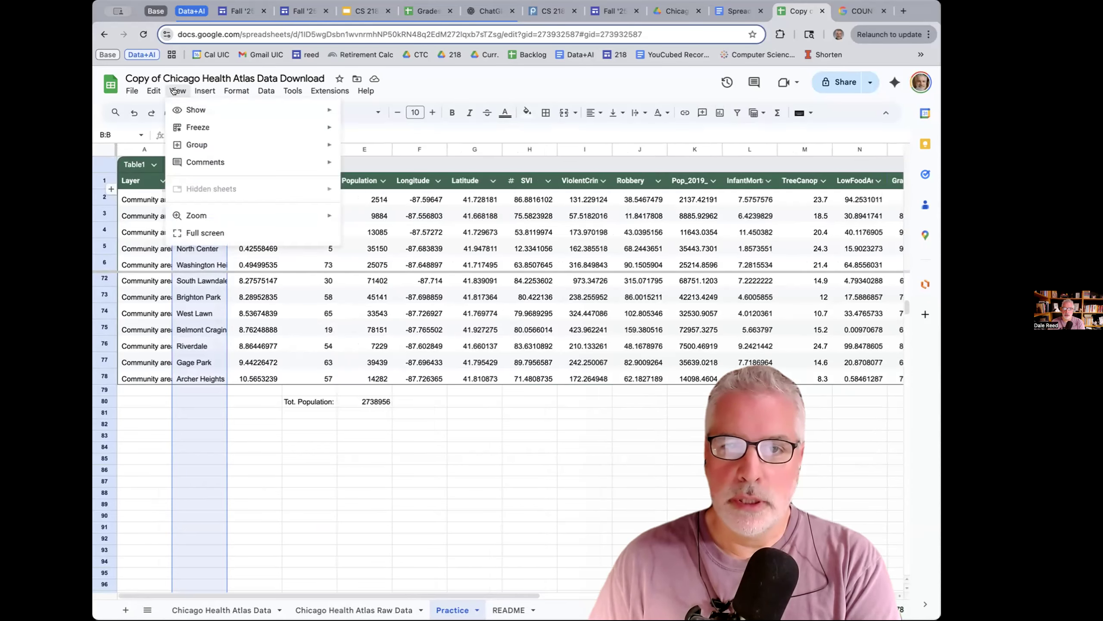
mouse_move(193, 126)
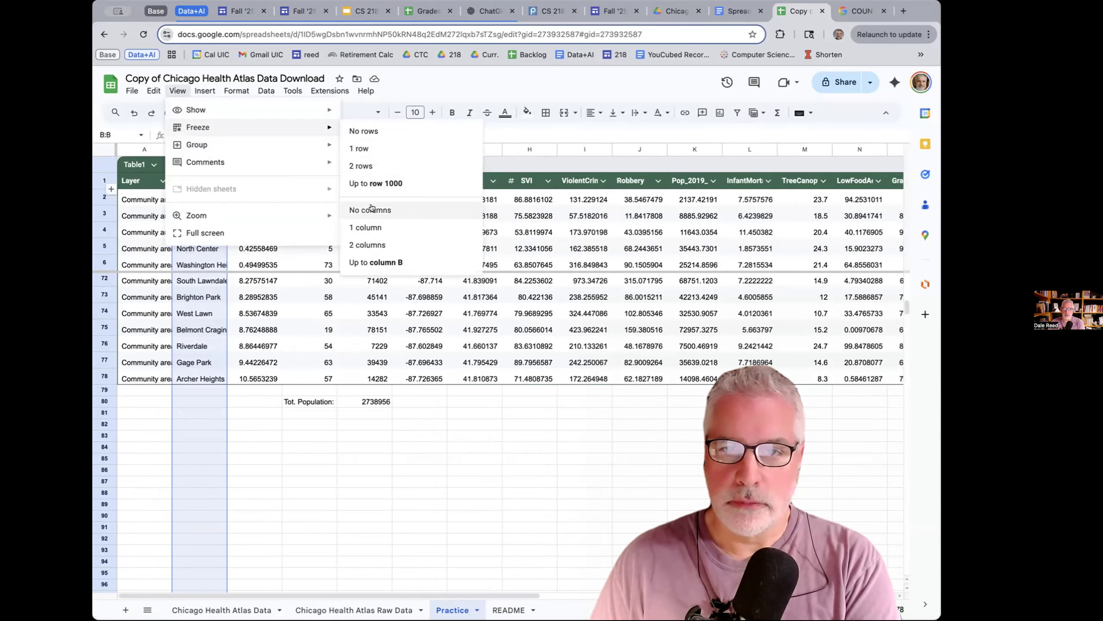
click(374, 263)
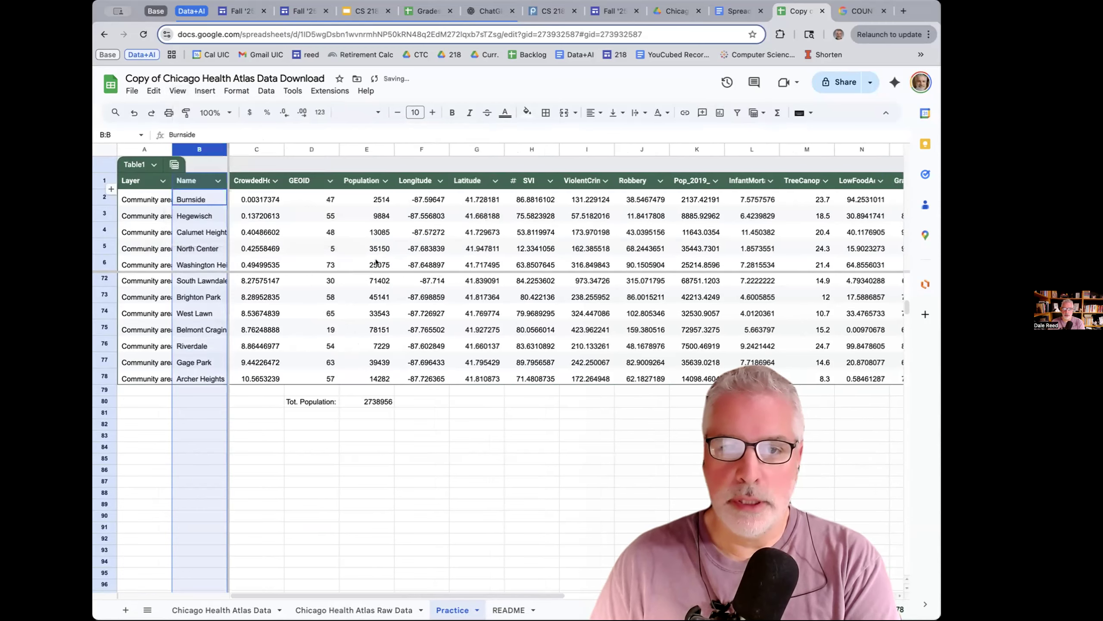
scroll(394, 299, right, 3)
scroll(407, 303, right, 5)
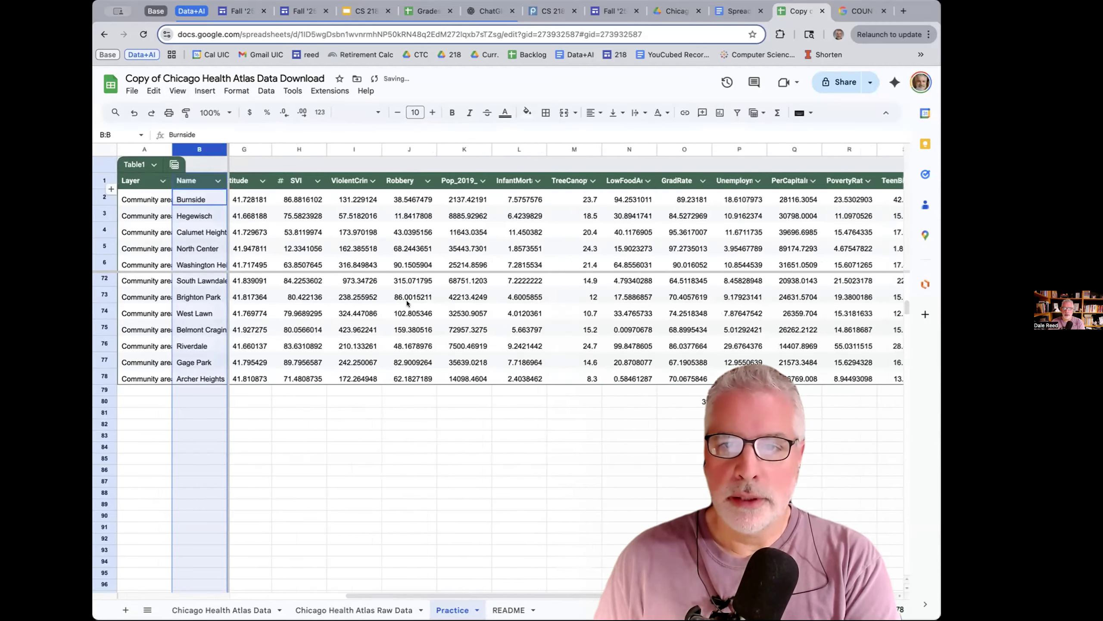
scroll(407, 301, right, 3)
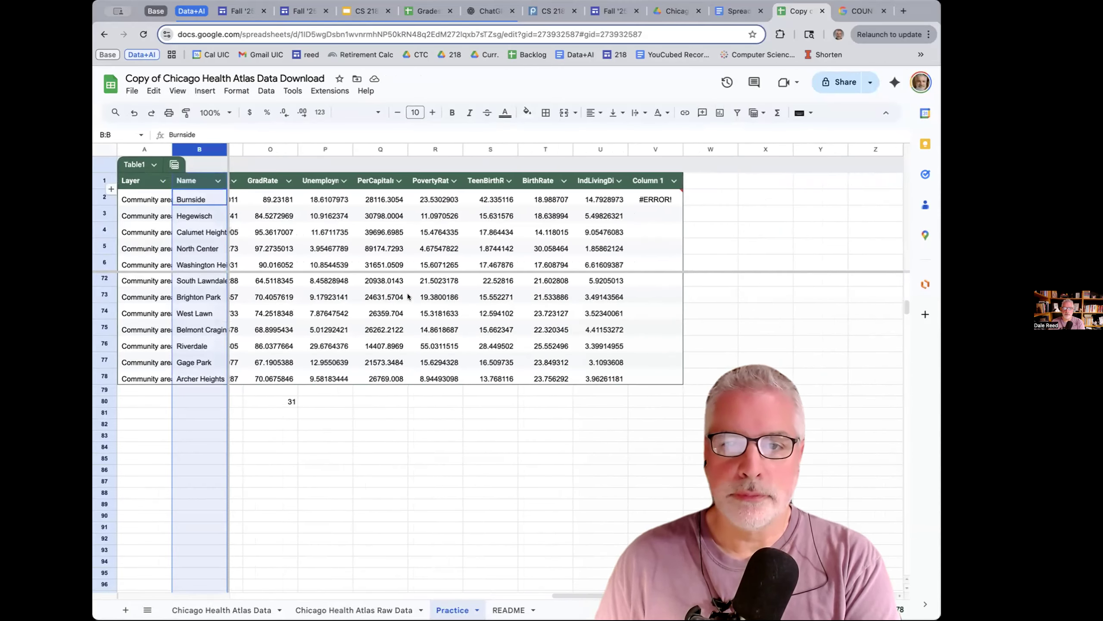
- Select the per capita income column Q, highlight AVERAGE() in exercise 4 of the Spreadsheet Tutorial document, and return to the spreadsheet
click(379, 150)
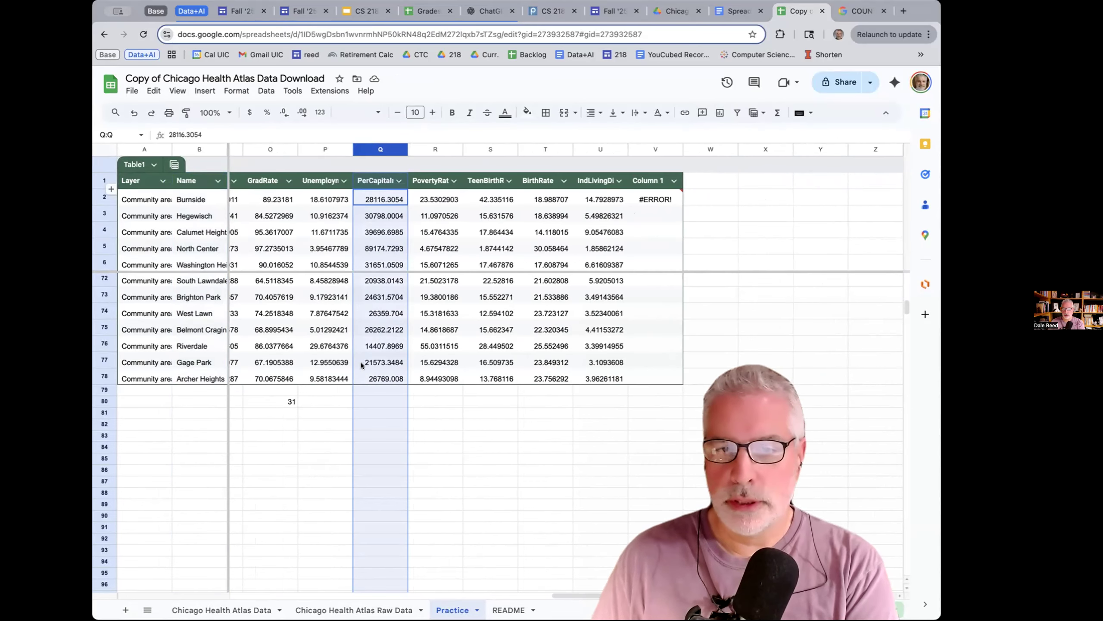
scroll(369, 373, up, 1)
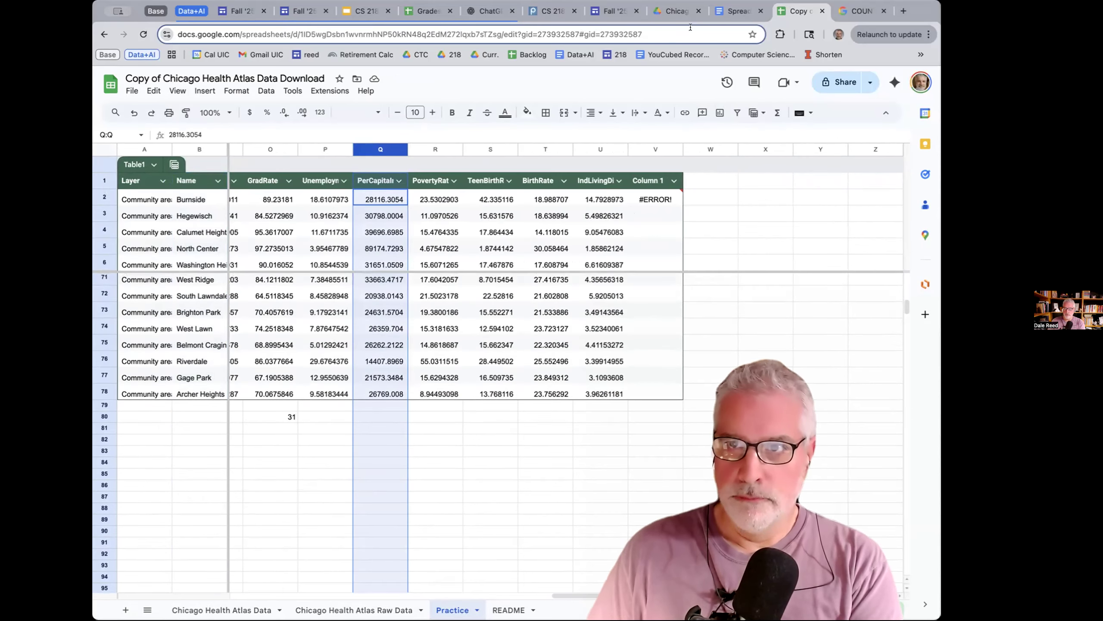
click(746, 11)
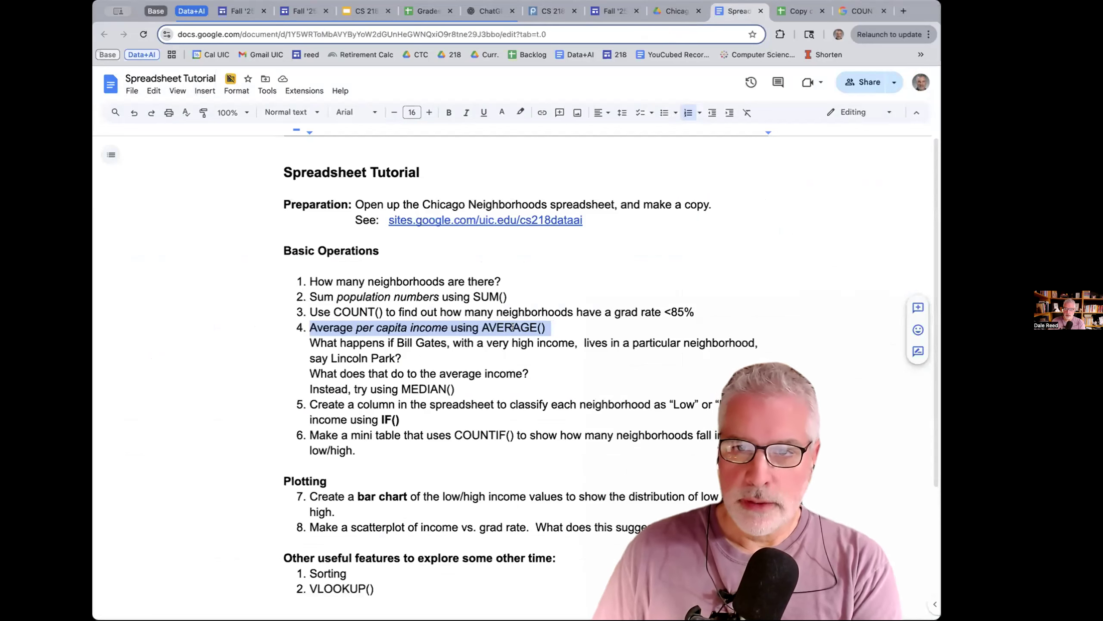
drag(483, 327, 546, 327)
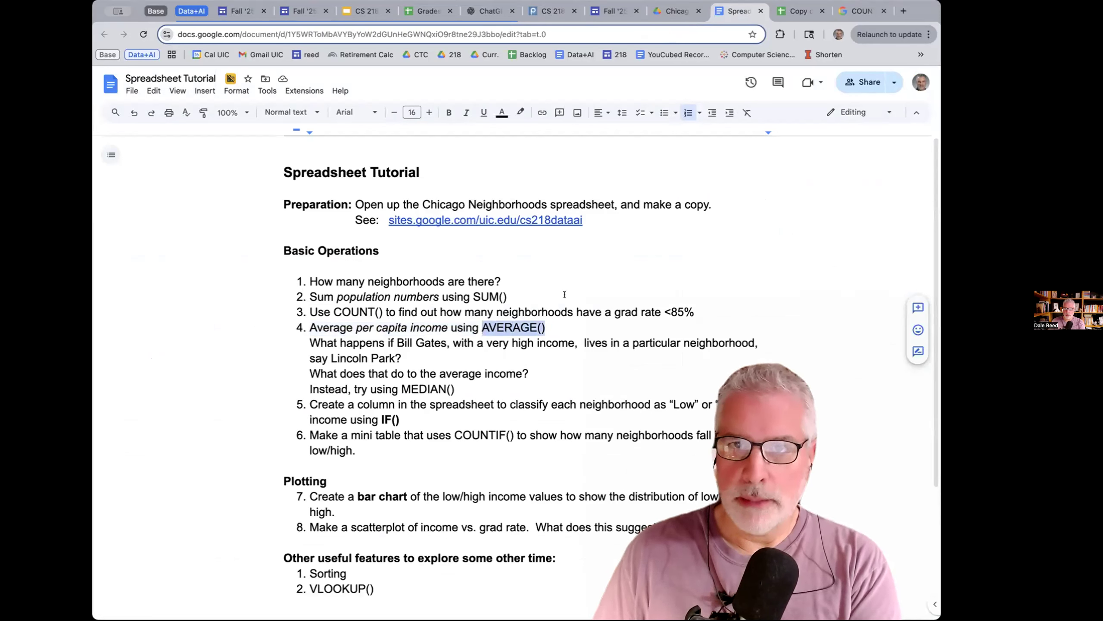
click(799, 10)
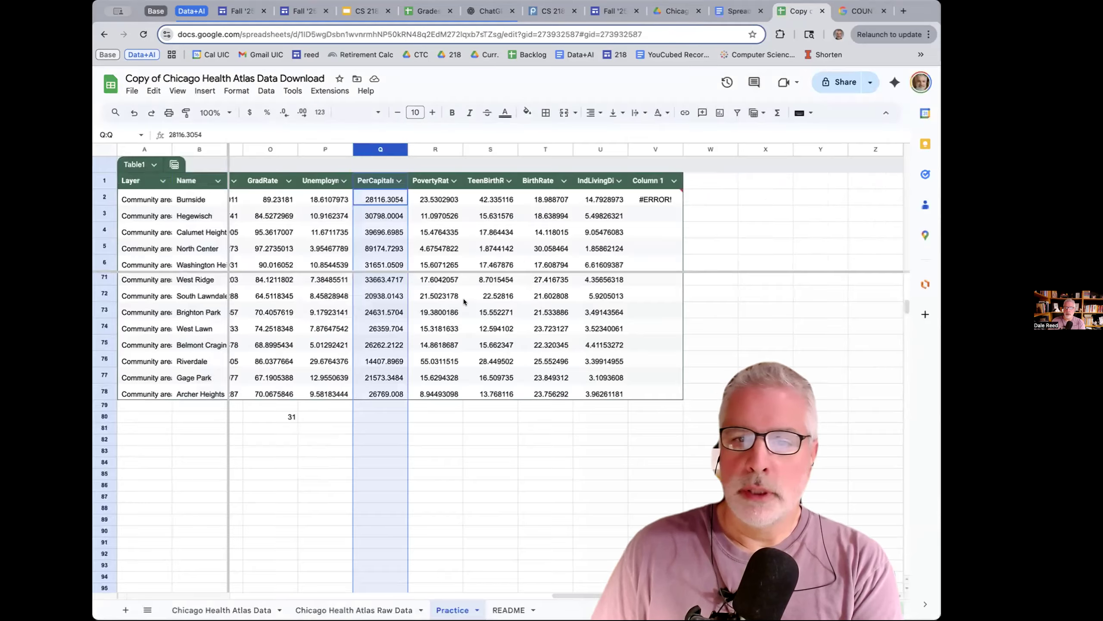
- Label the per capita income average by entering "<-- Avg Income" in cell R80
click(377, 417)
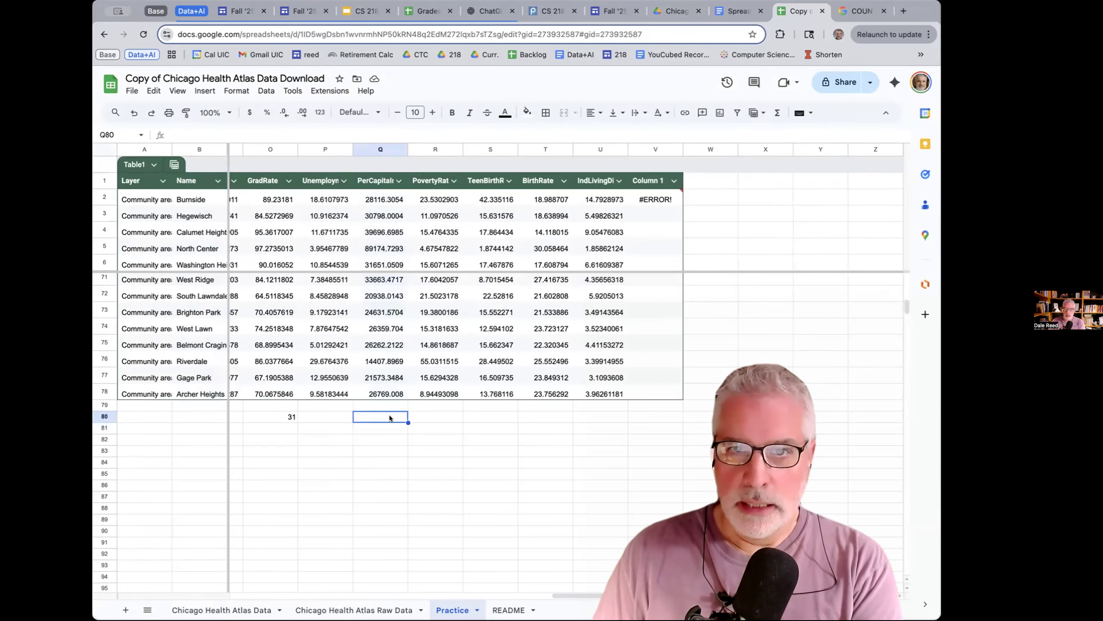
click(421, 416)
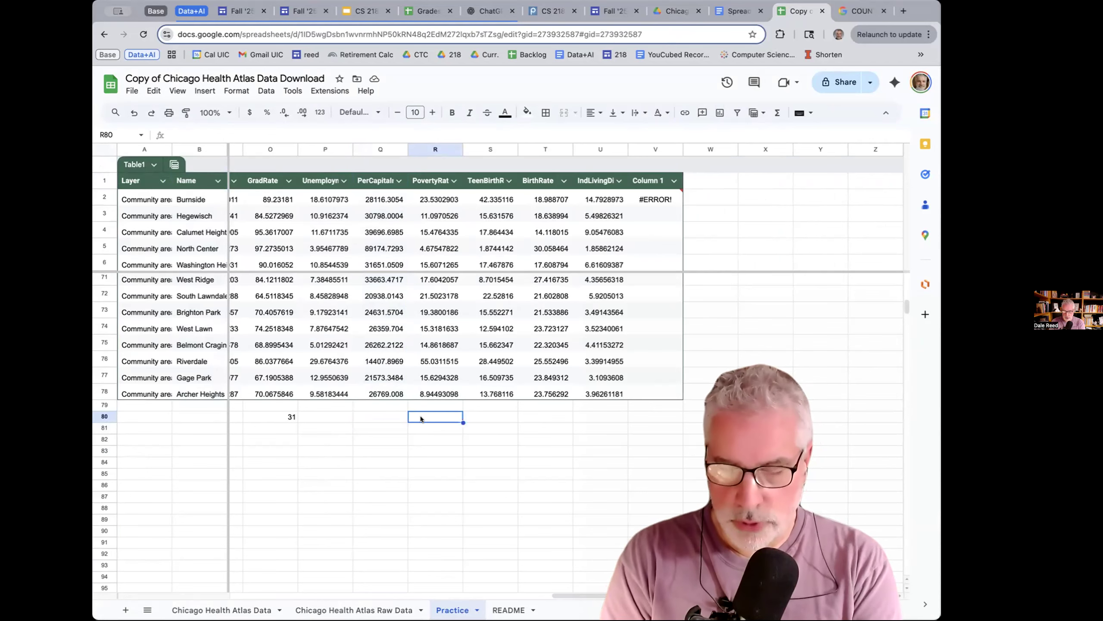
text(<)
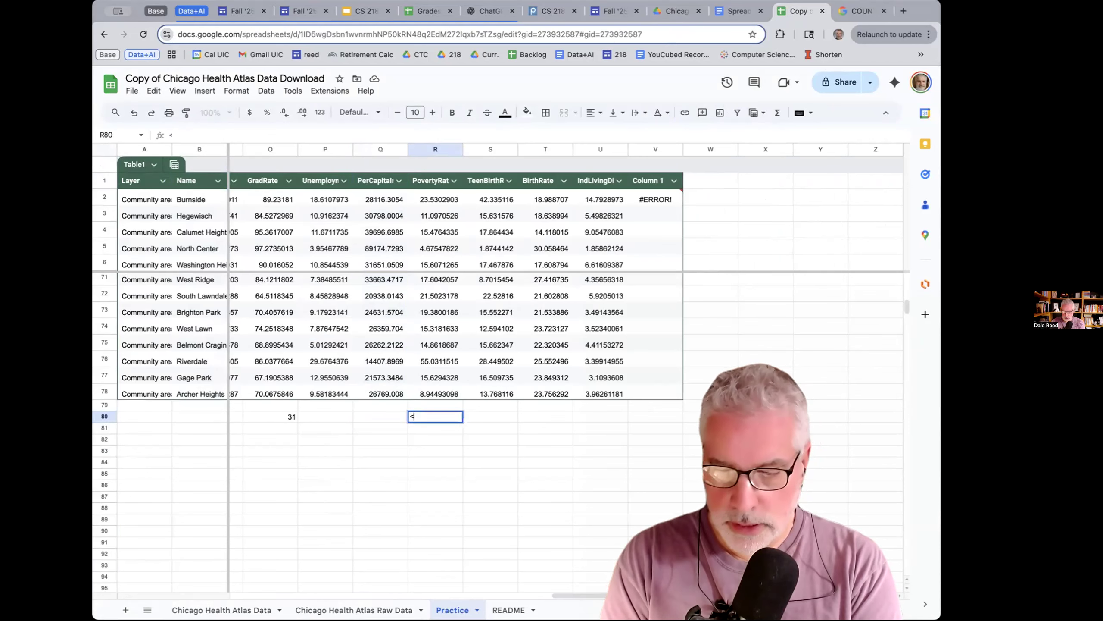
text(-- A)
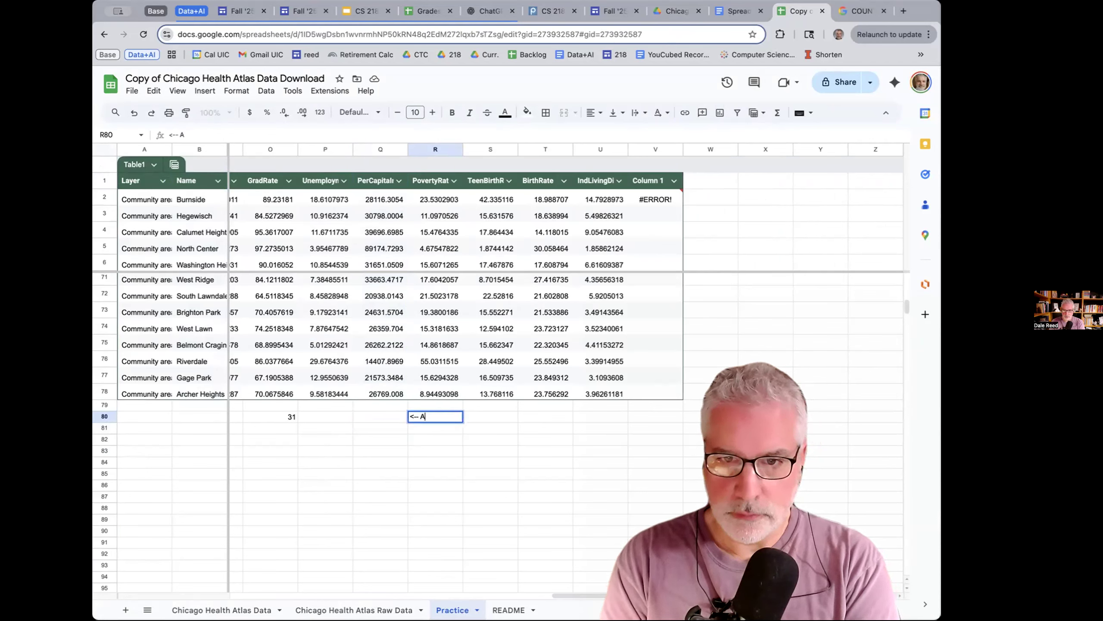
text(vg Income)
key(Return)
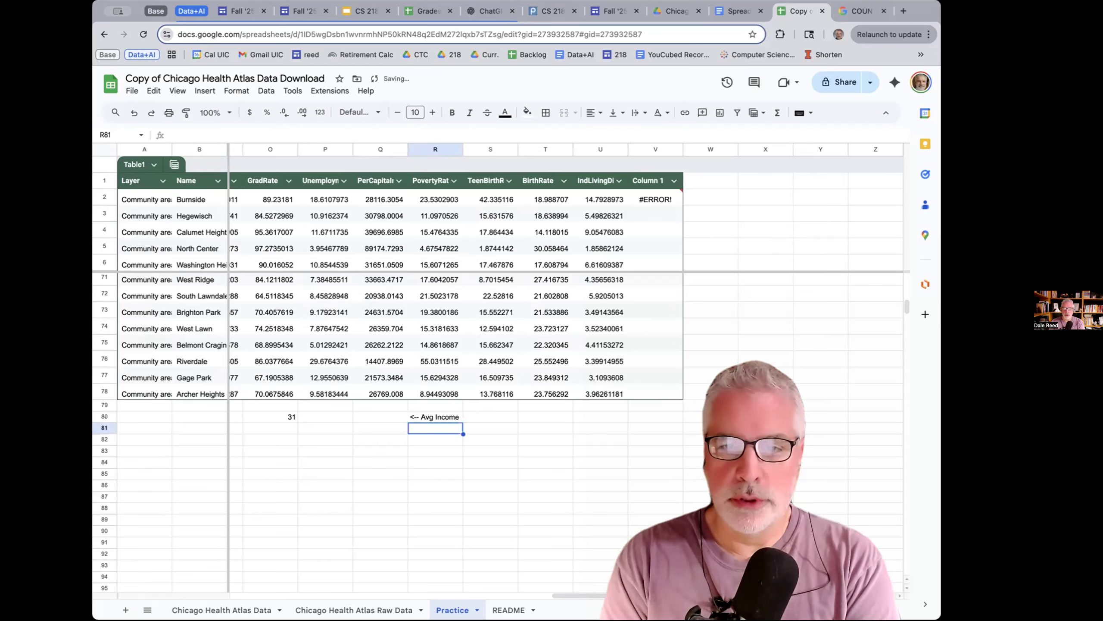
- Write =theaverage() as the formula in Q80, in place of a first attempt at the AVERAGE function
click(386, 416)
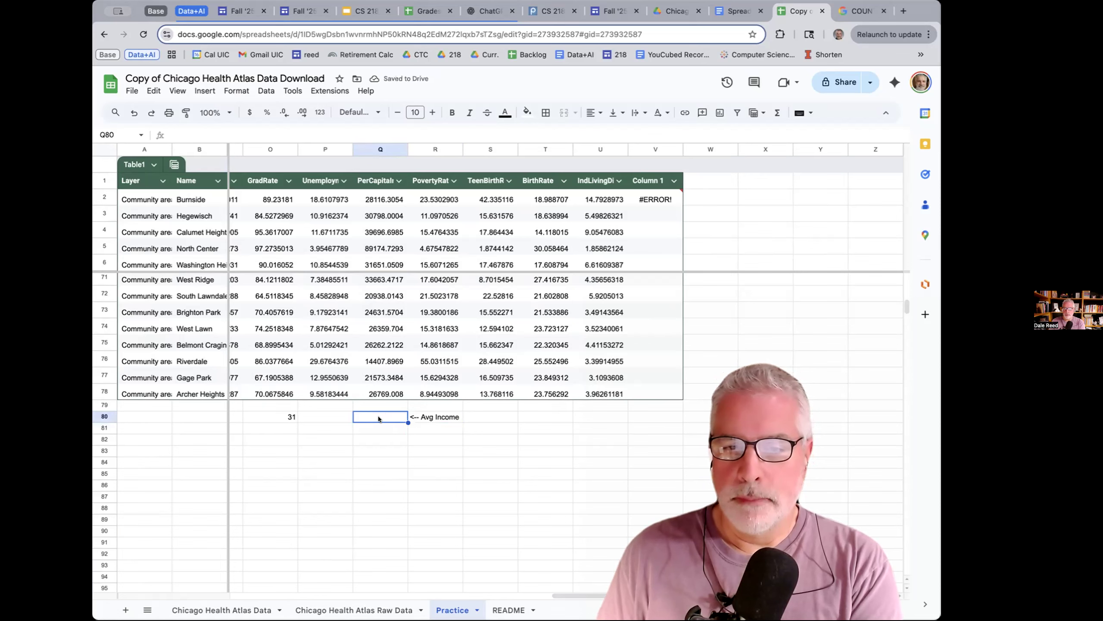
scroll(388, 415, left, 1)
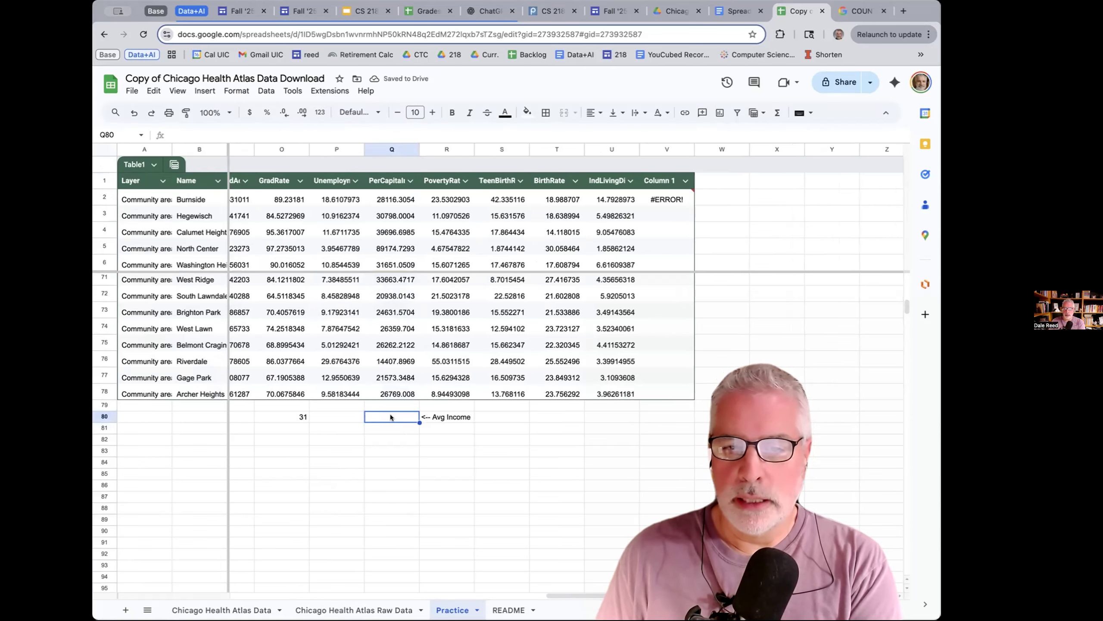
scroll(391, 417, right, 1)
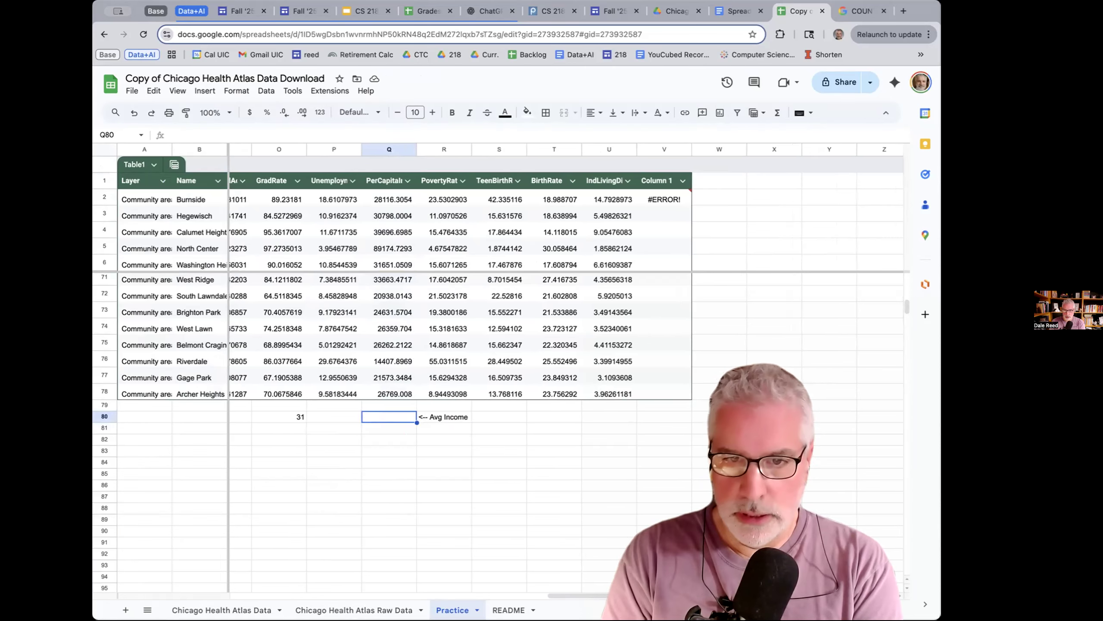
text(=)
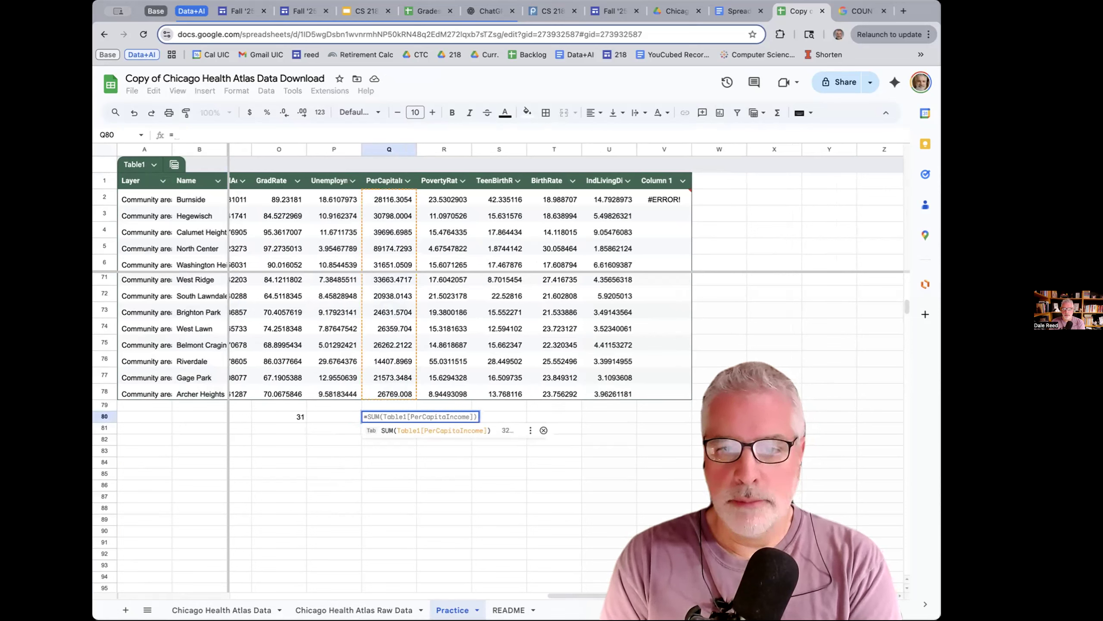
text(averag)
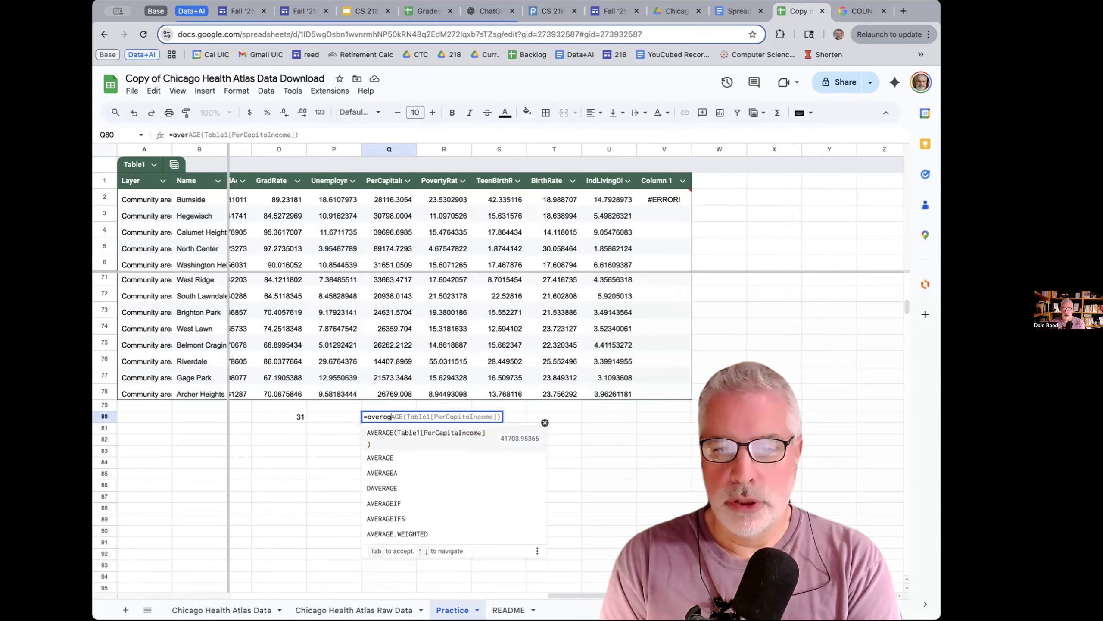
key(BackSpace)
key(BackSpace)
key(BackSpace)
key(BackSpace)
key(BackSpace)
key(BackSpace)
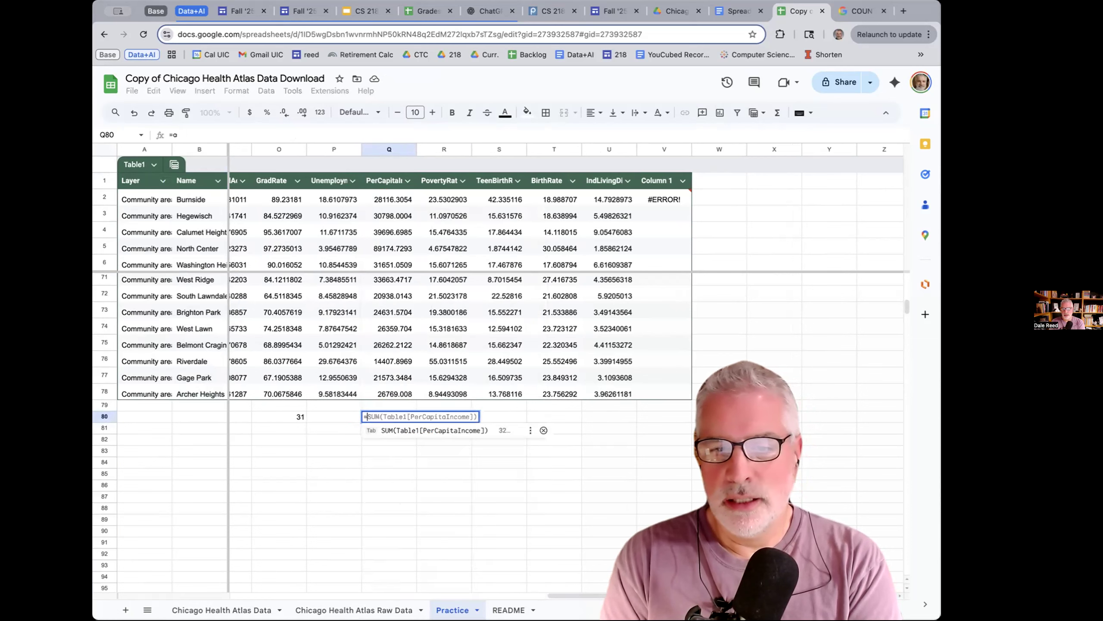
text(theav)
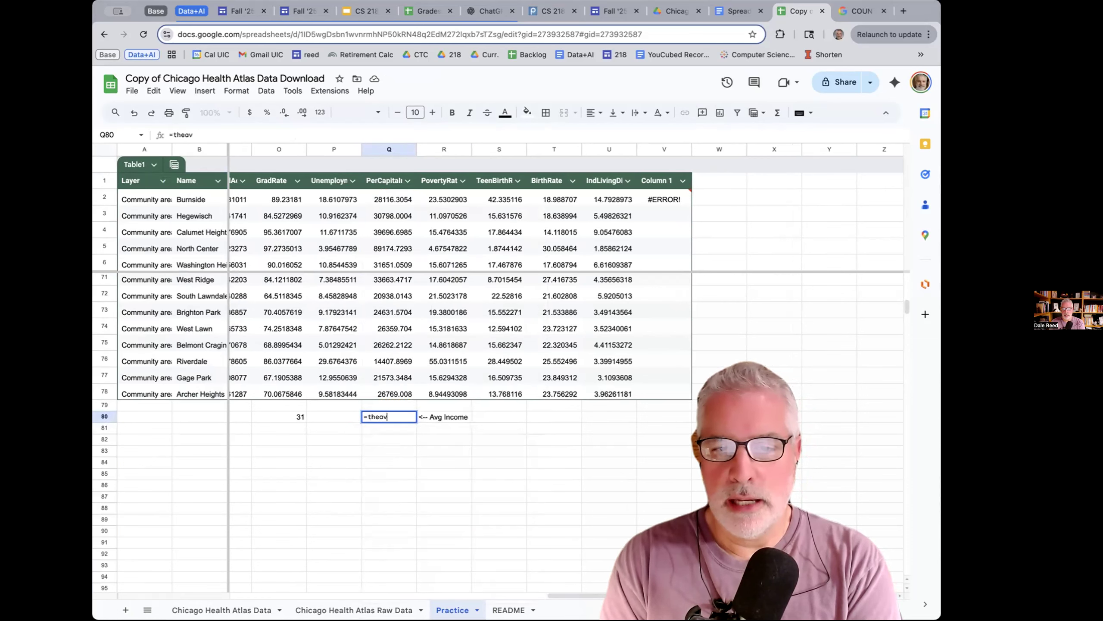
text(erage())
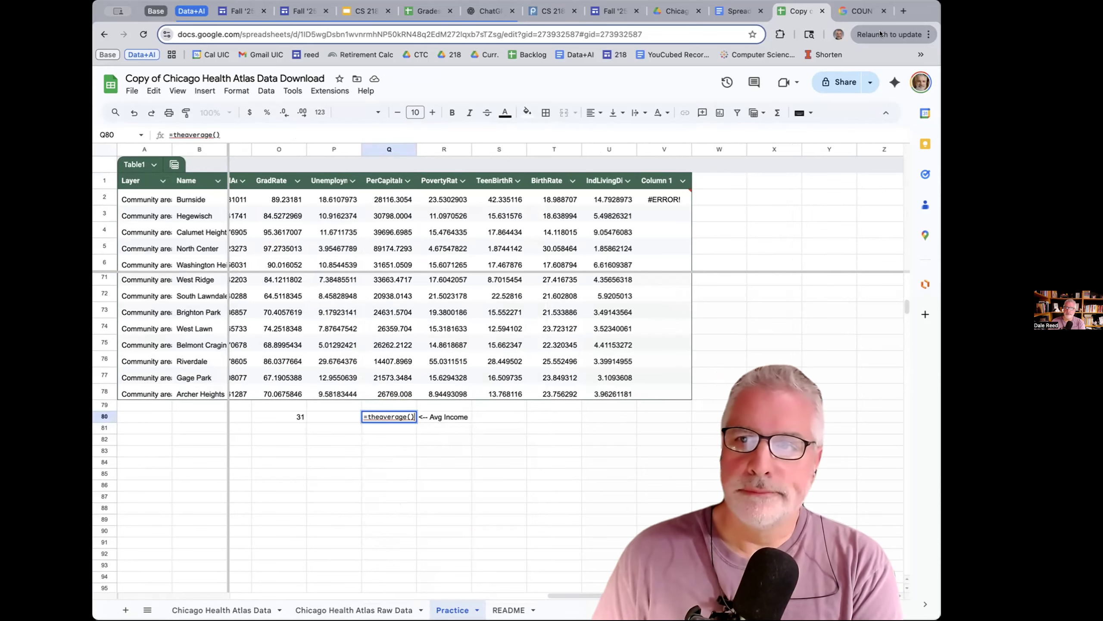
- Switch to the COUNTIF help tab and start a web search with "In google sheets h"
click(858, 11)
click(382, 34)
text(I)
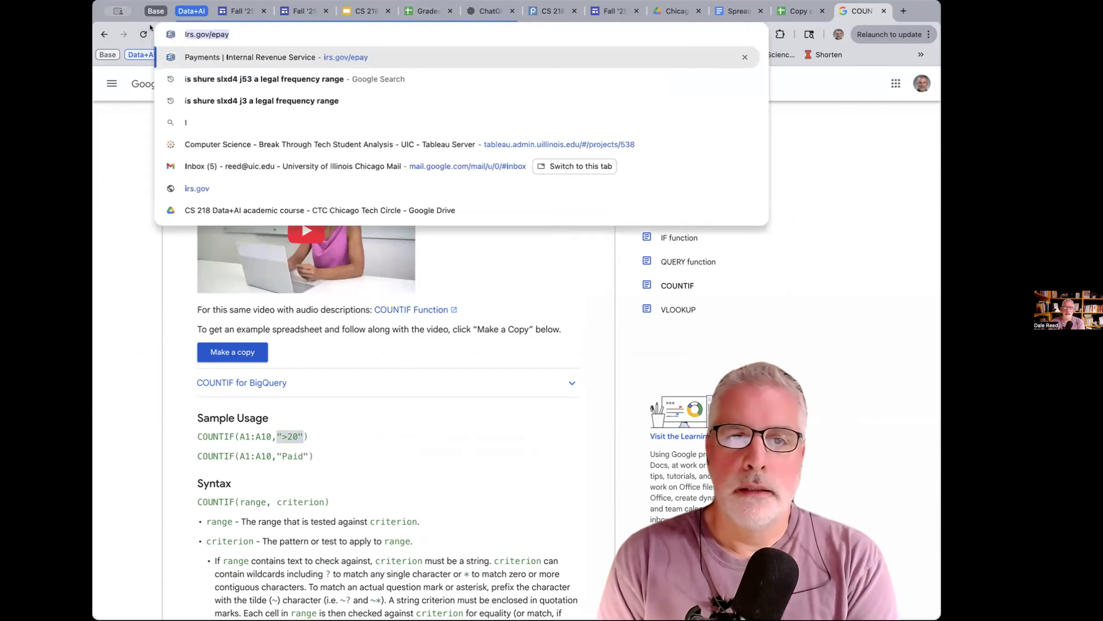
text(n google sheets h)
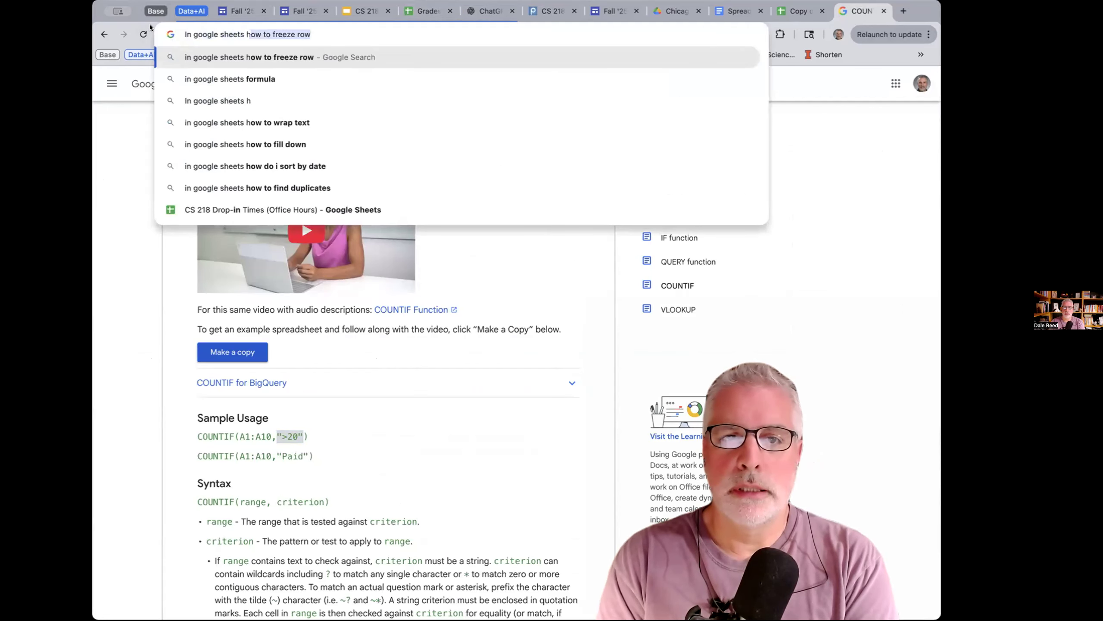
- Search Google for "In google sheets how do I find the average of a column"
text(ow do I find)
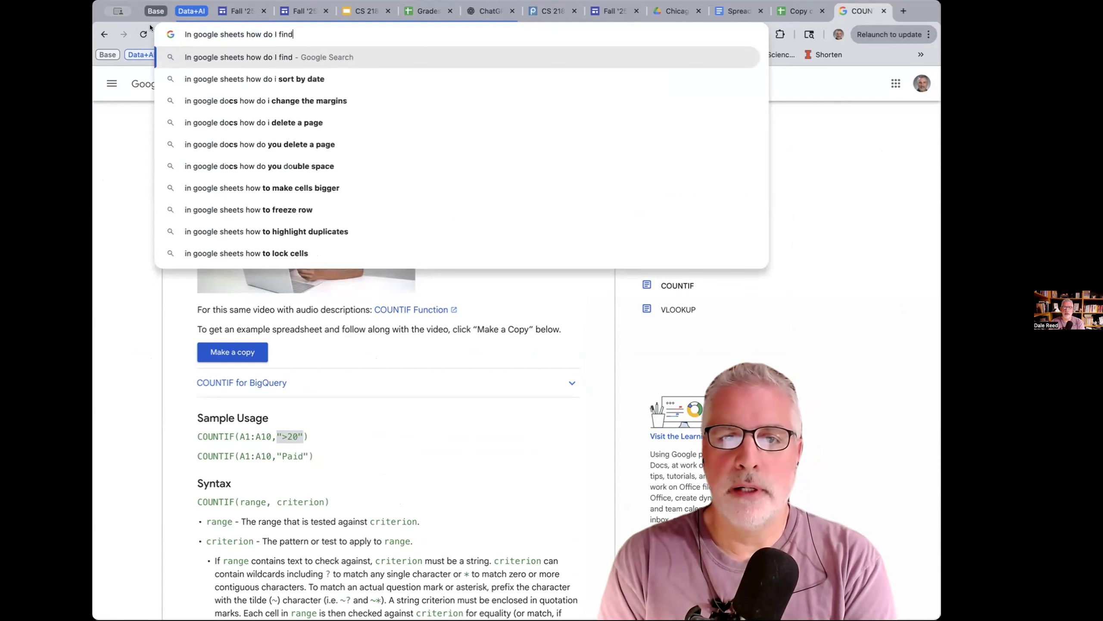
text( the average of a column)
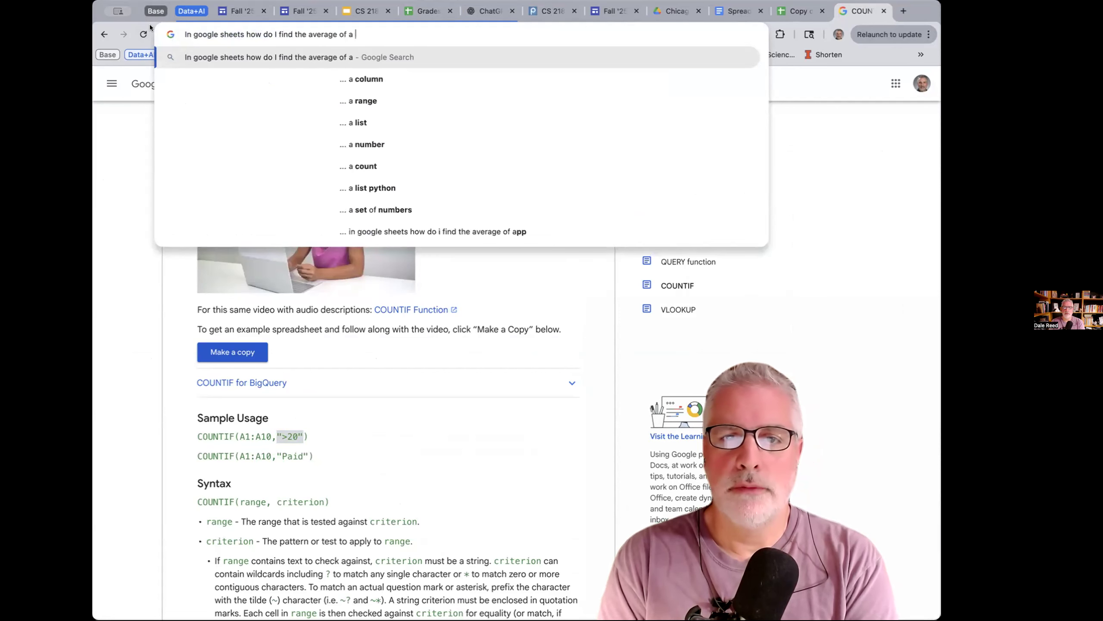
key(Return)
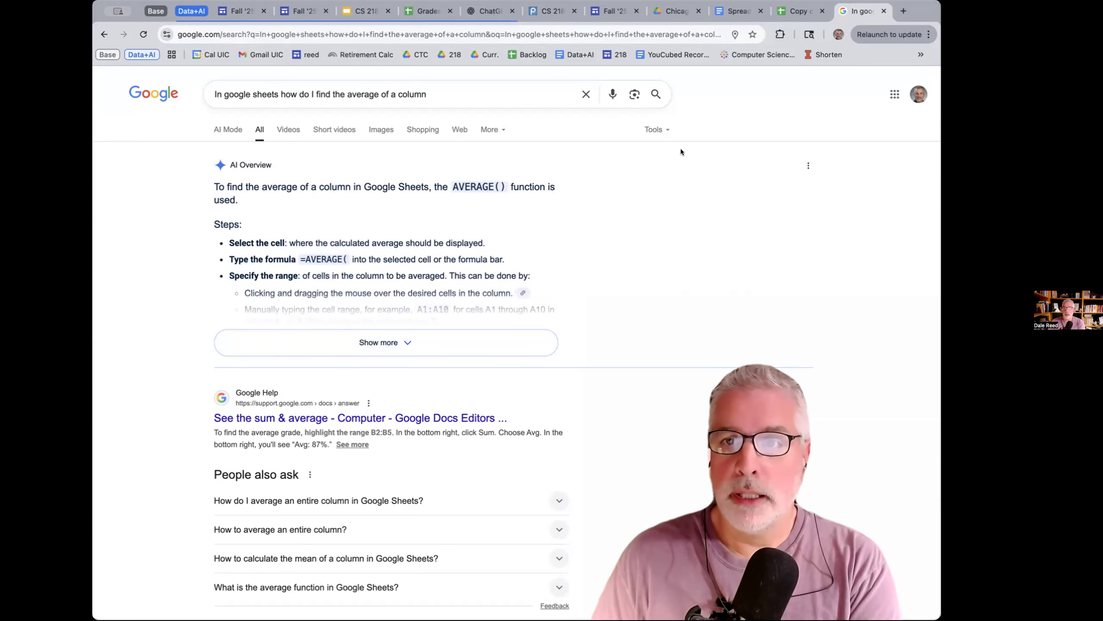
- Switch to the Chicago Health Atlas spreadsheet and replace the formula in cell Q80 with =average(Q78)
click(799, 10)
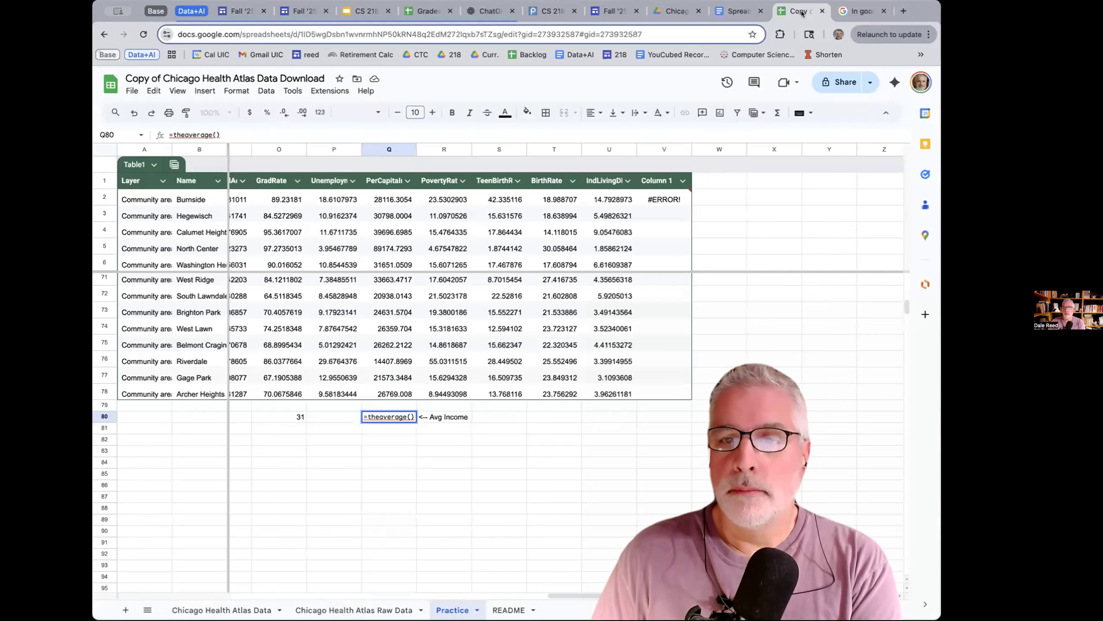
click(387, 425)
double_click(382, 417)
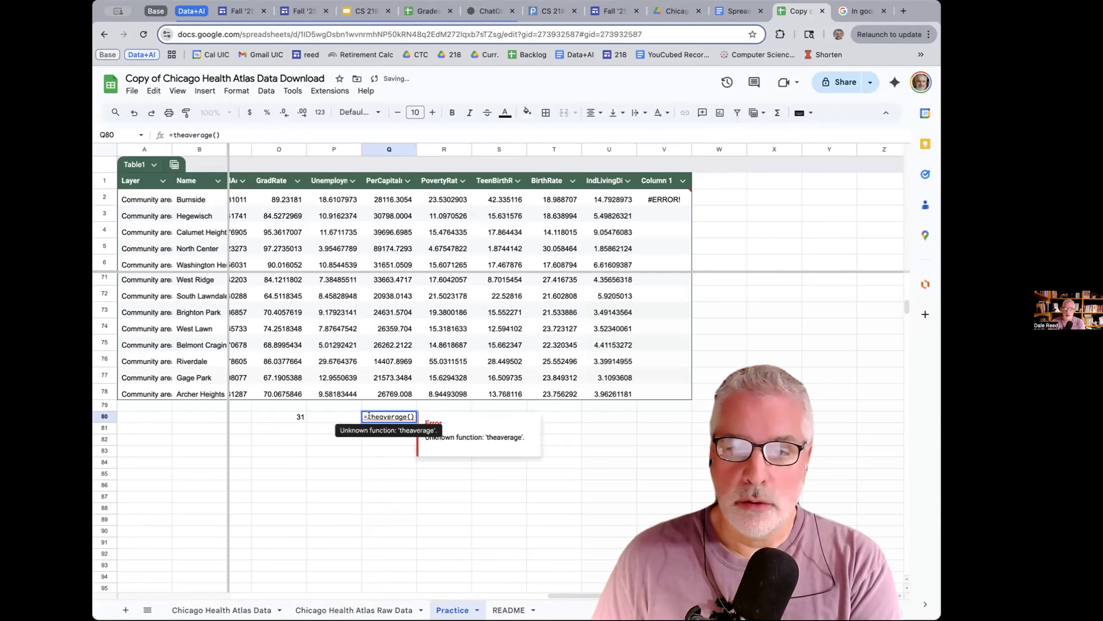
drag(369, 416, 418, 417)
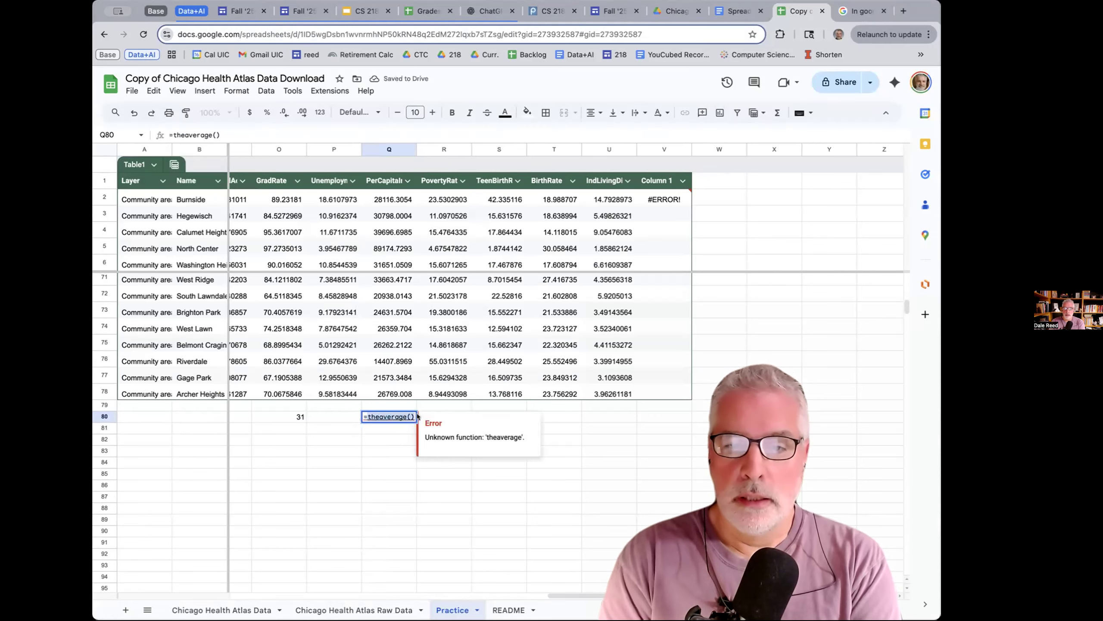
text(average()
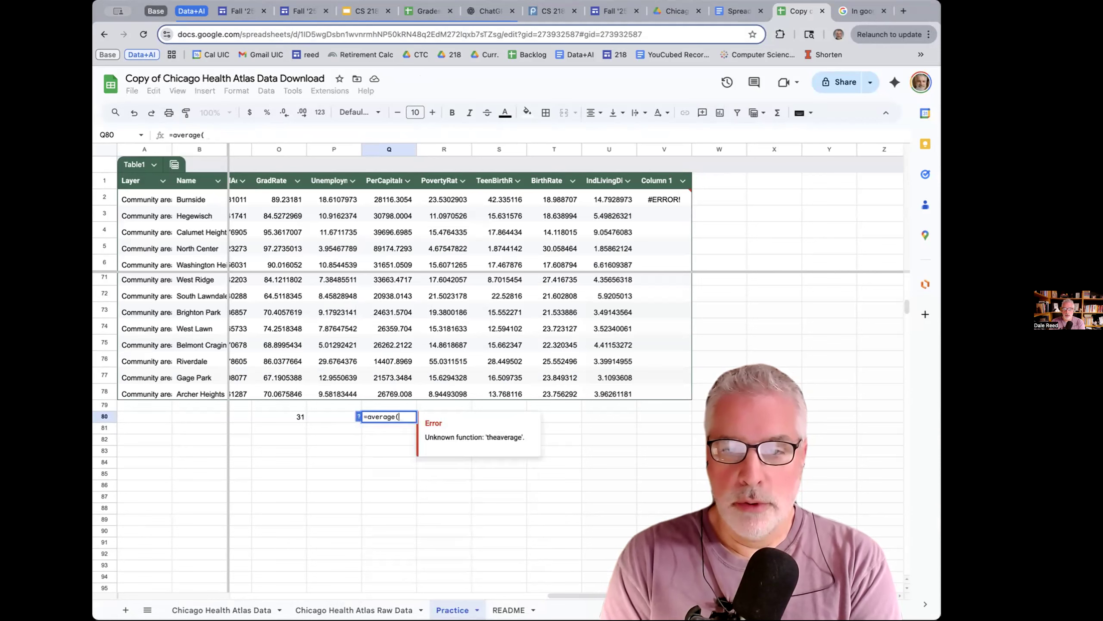
click(400, 395)
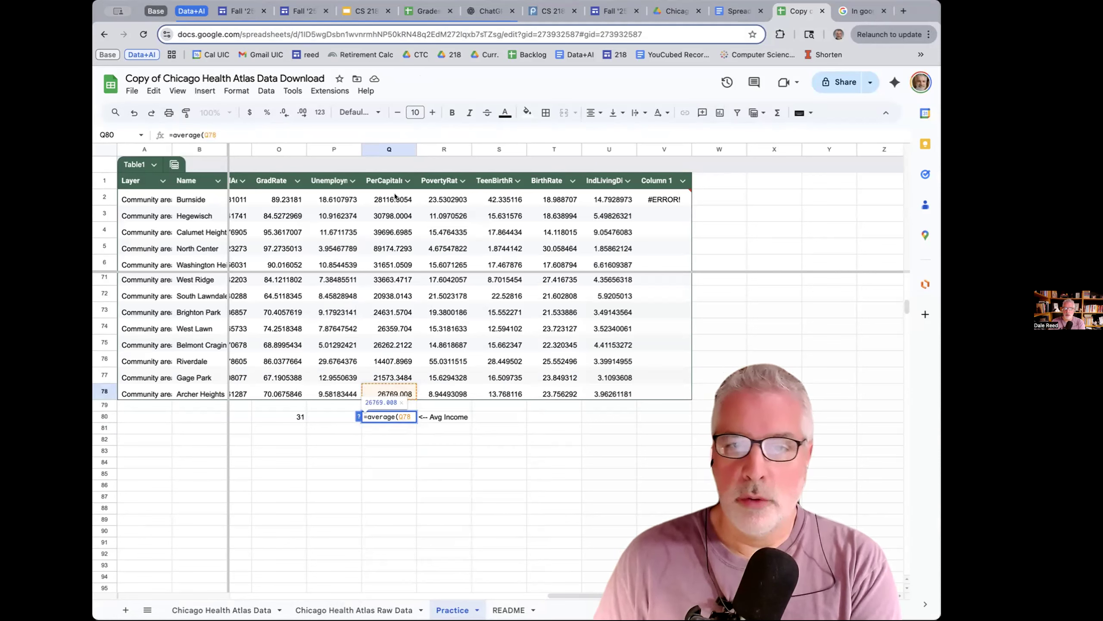
key(Return)
click(399, 198)
shift+click(398, 394)
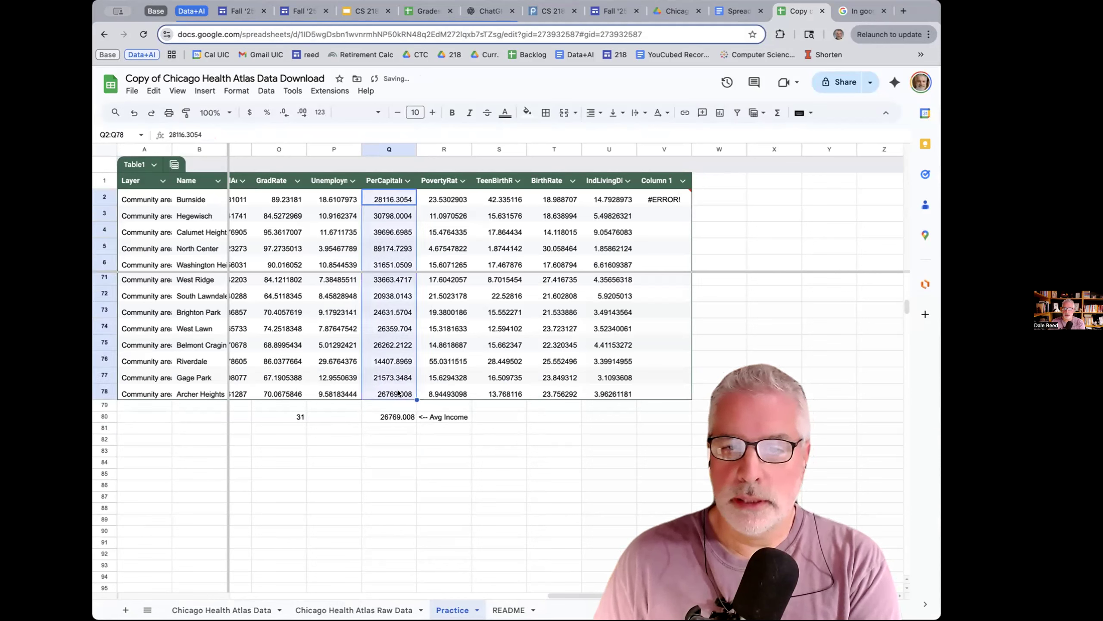
double_click(397, 416)
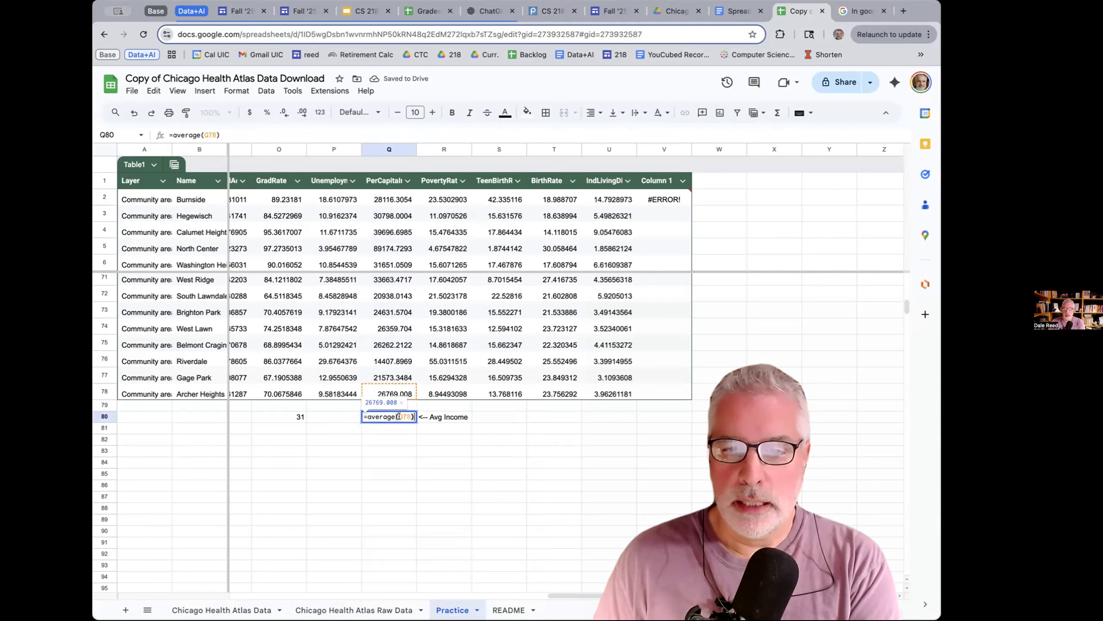
drag(398, 416, 411, 417)
key(BackSpace)
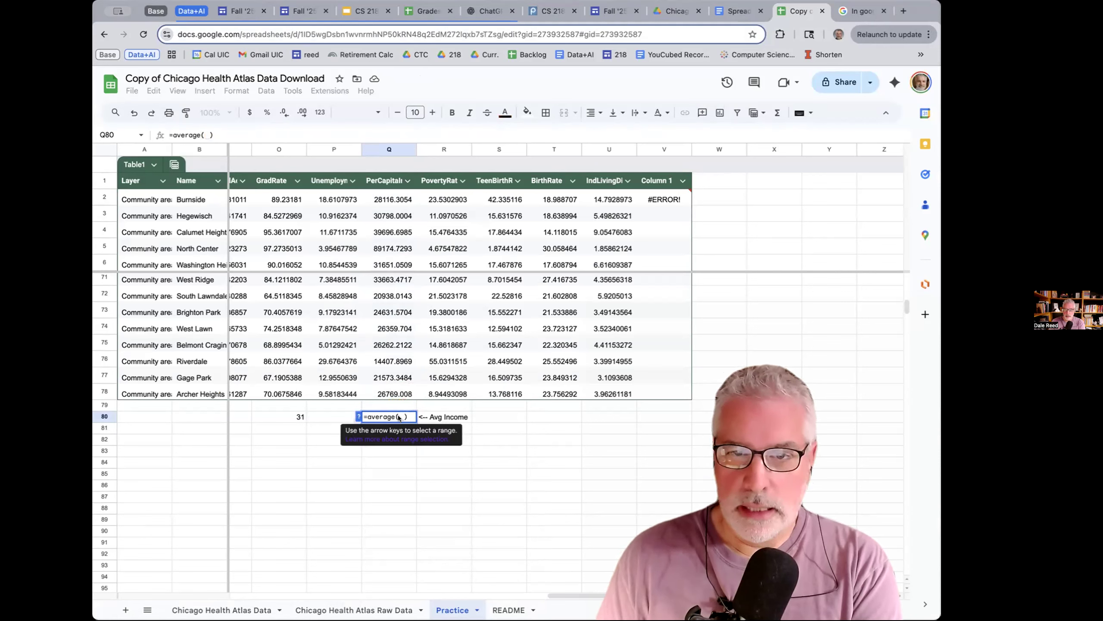
click(401, 198)
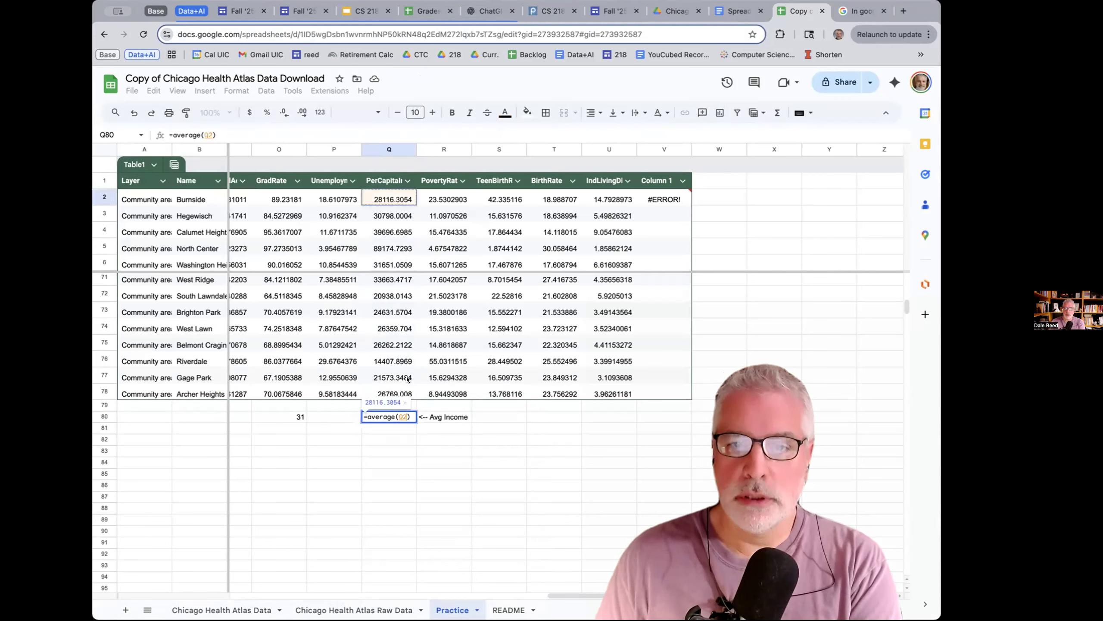
shift+click(405, 392)
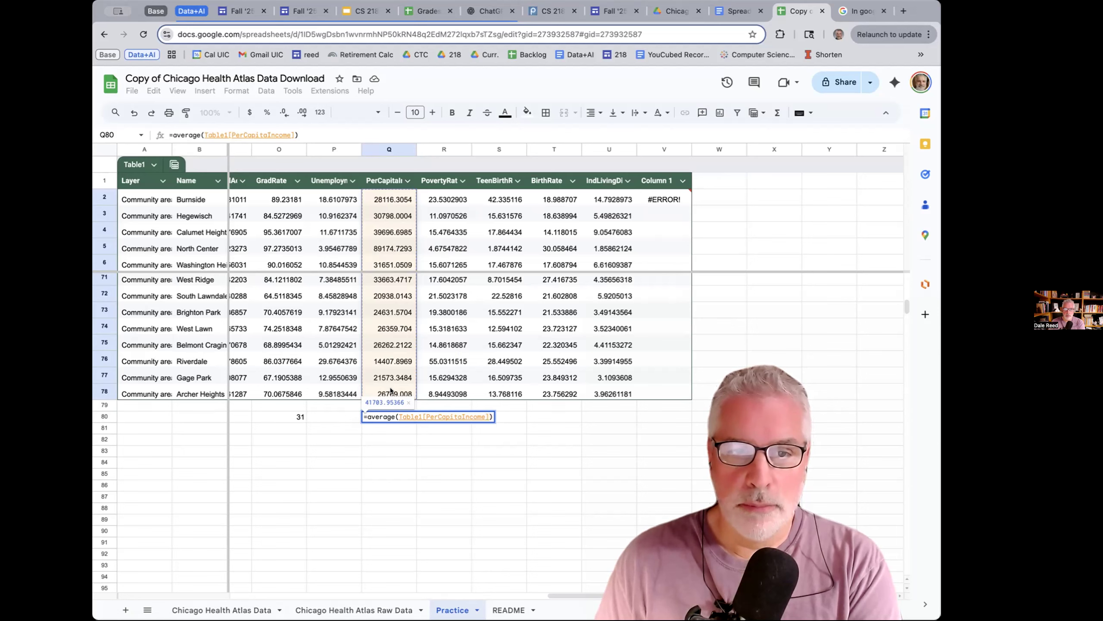
key(Escape)
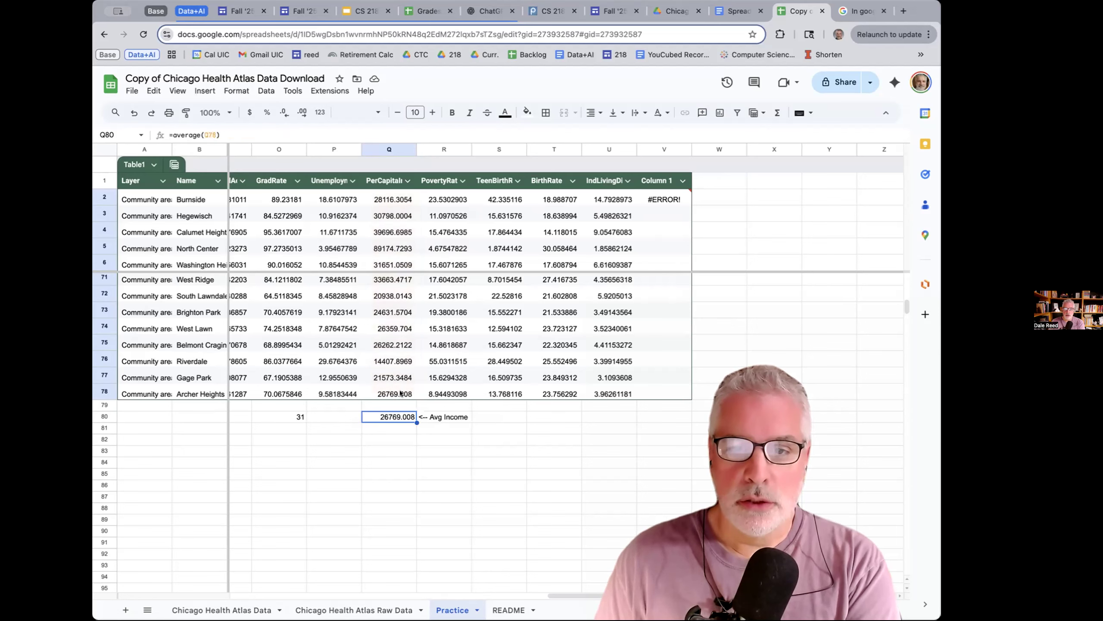
- Revert Table1 to unformatted data
scroll(296, 249, left, 2)
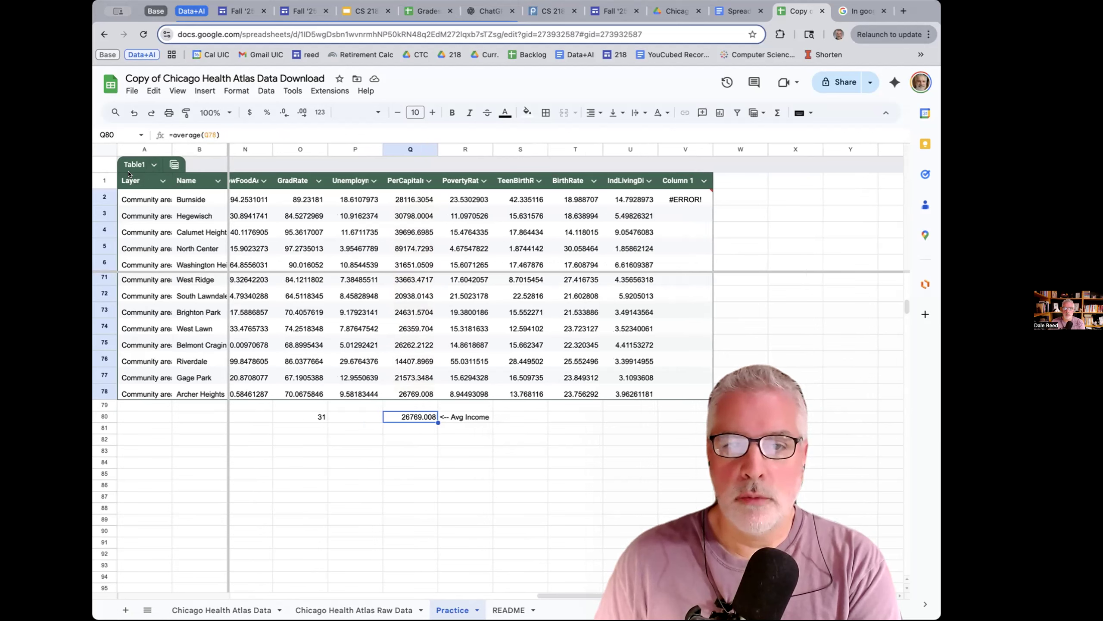
click(152, 166)
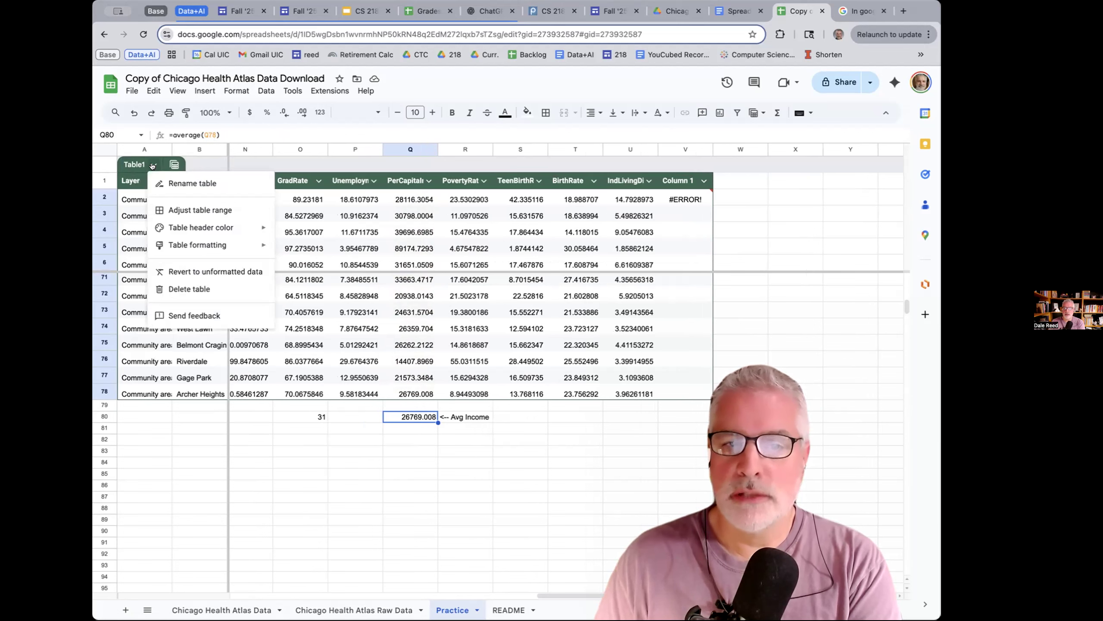
click(178, 270)
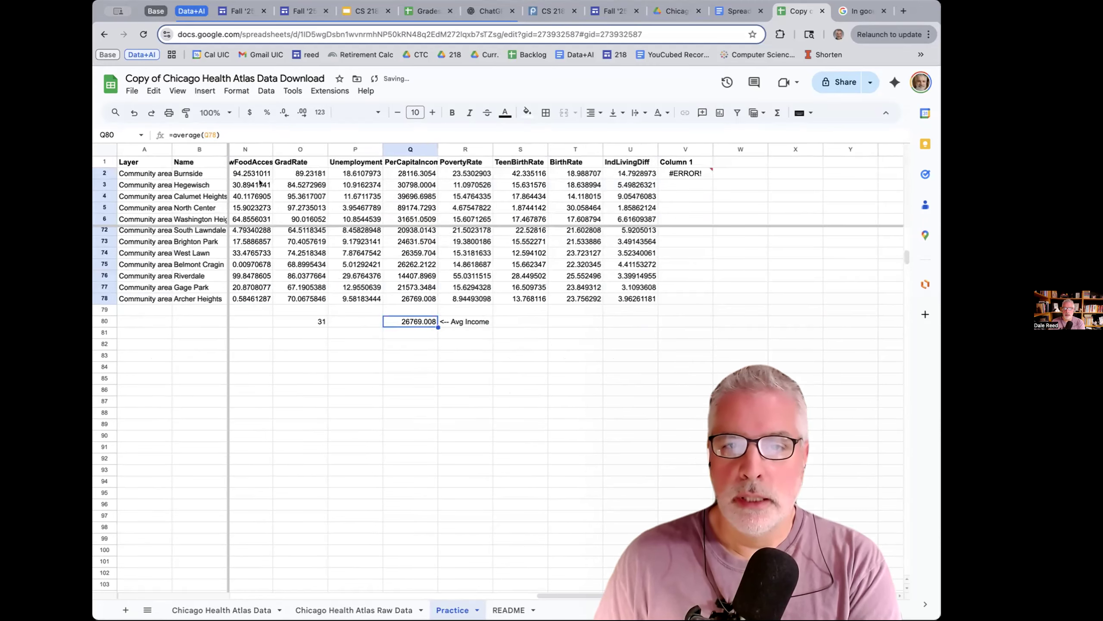
- Change the formula in Q80 to average the per capita income range Q2:Q78 and format the cell as currency
double_click(421, 322)
drag(419, 322, 429, 320)
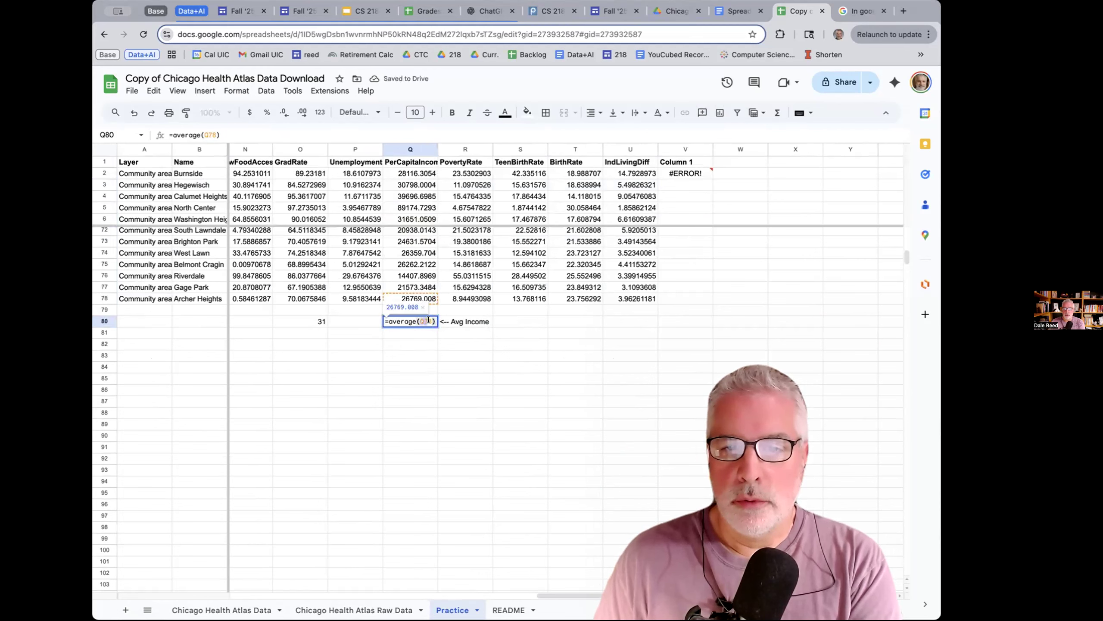
key(BackSpace)
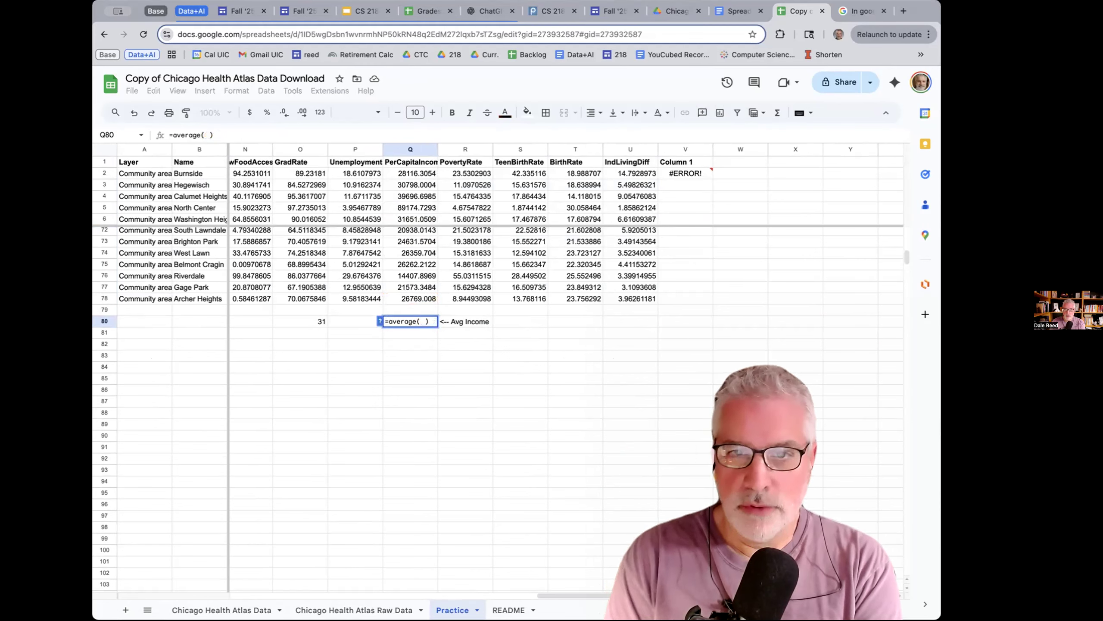
click(413, 174)
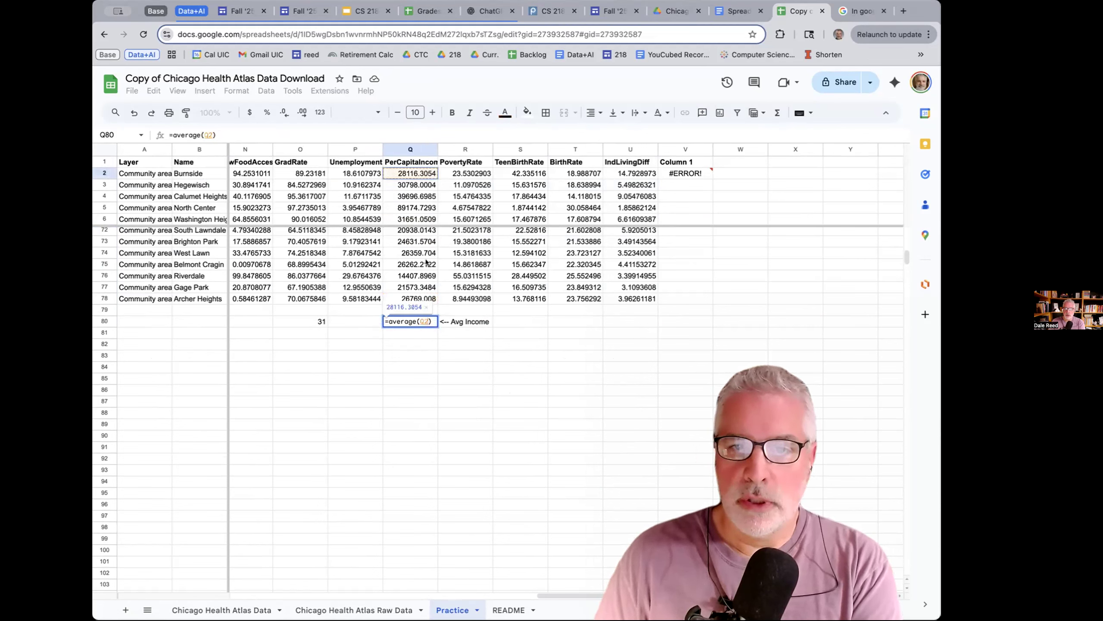
shift+click(428, 299)
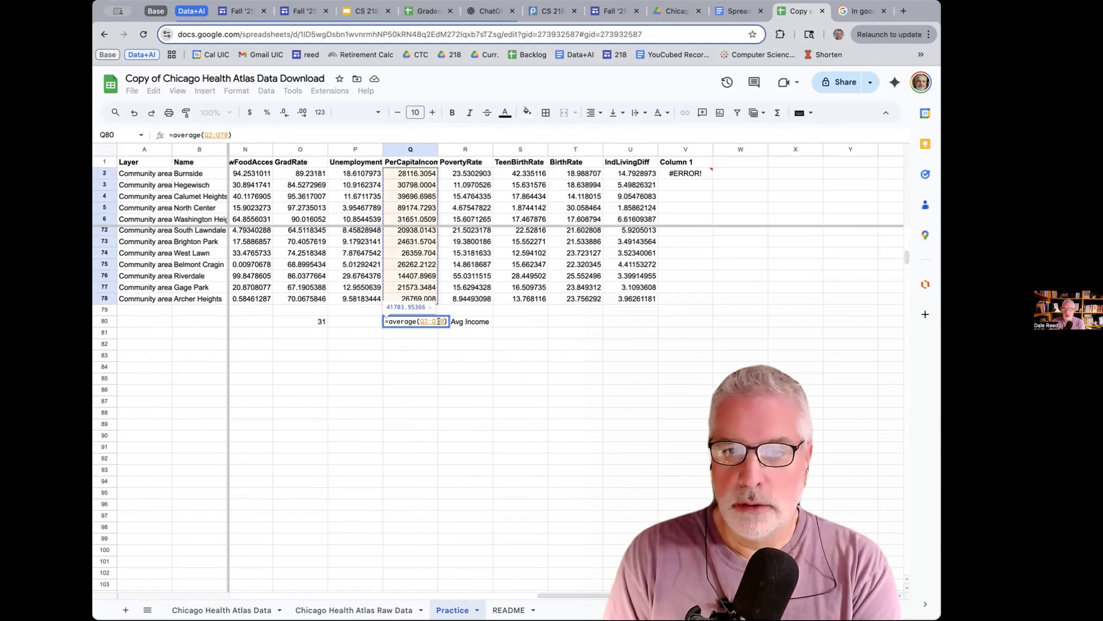
key(Return)
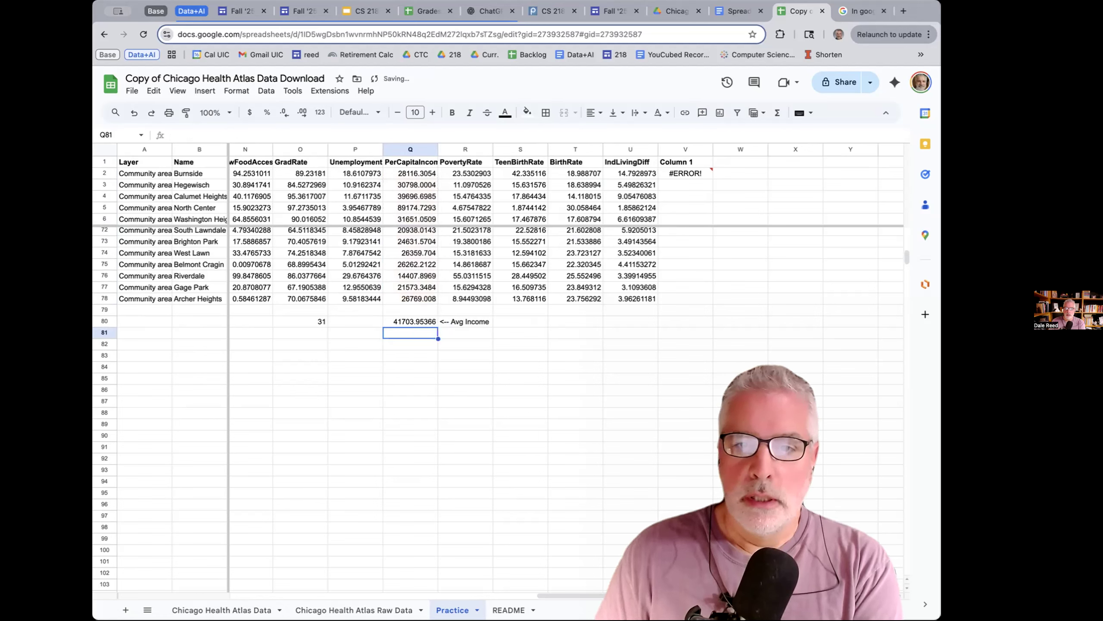
click(422, 322)
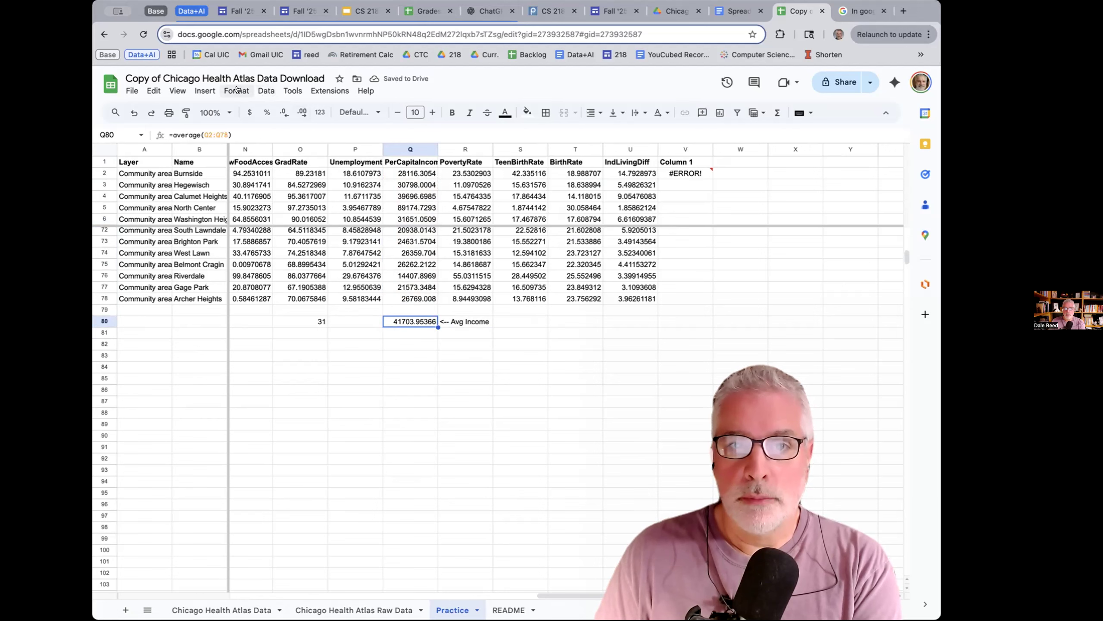
click(247, 112)
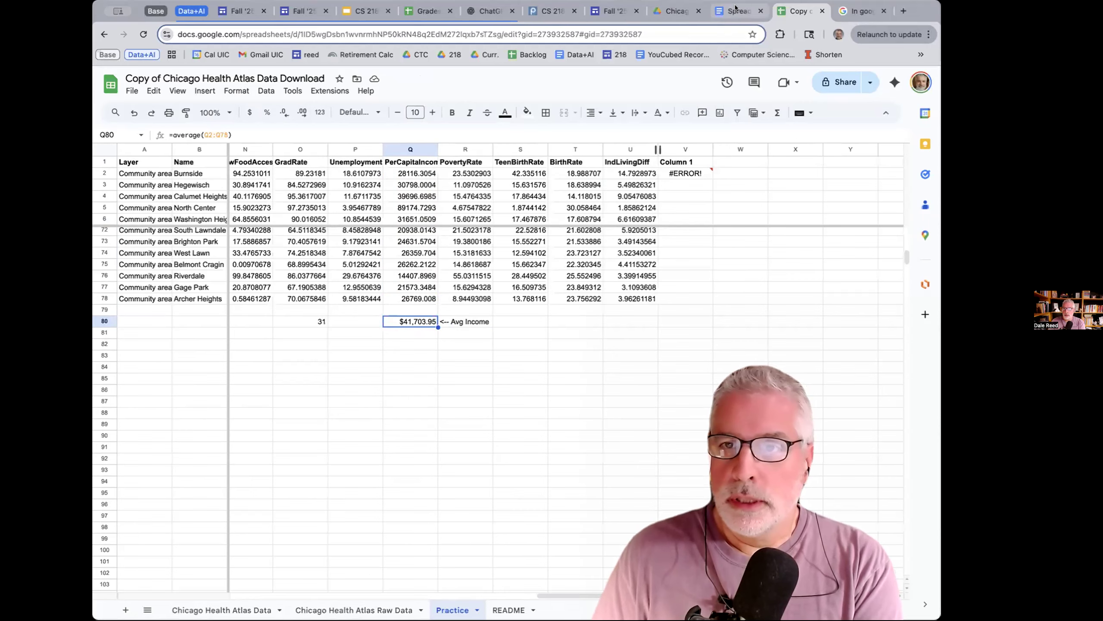
- Switch to the Spreadsheet Tutorial document and read item 4 about AVERAGE() and Bill Gates living in Lincoln Park
key(ctrl+shift+Tab)
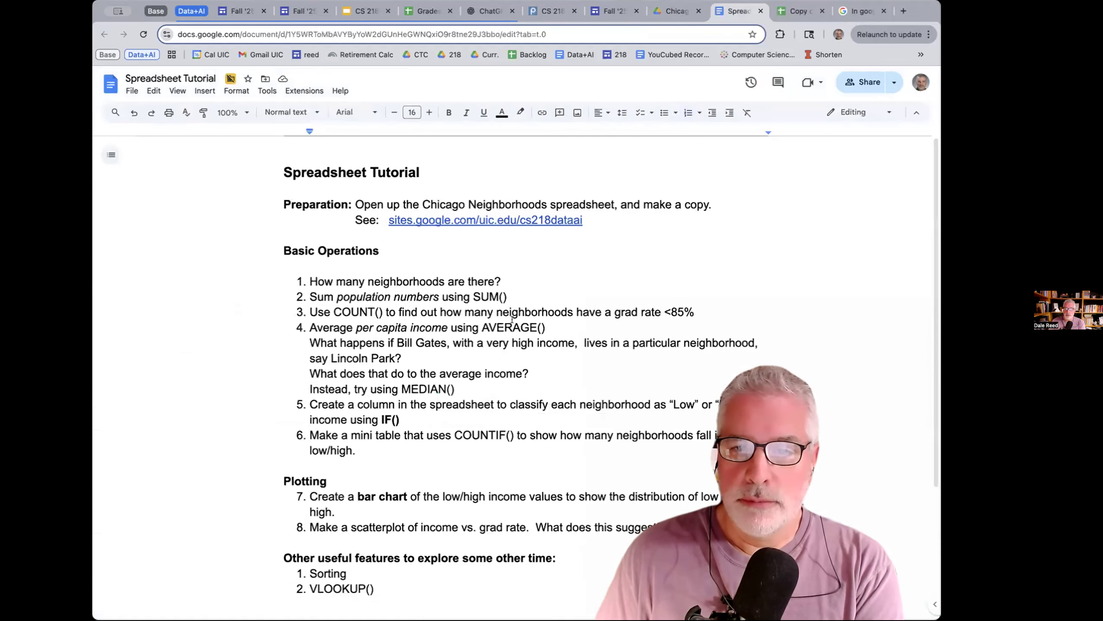
click(484, 326)
double_click(485, 322)
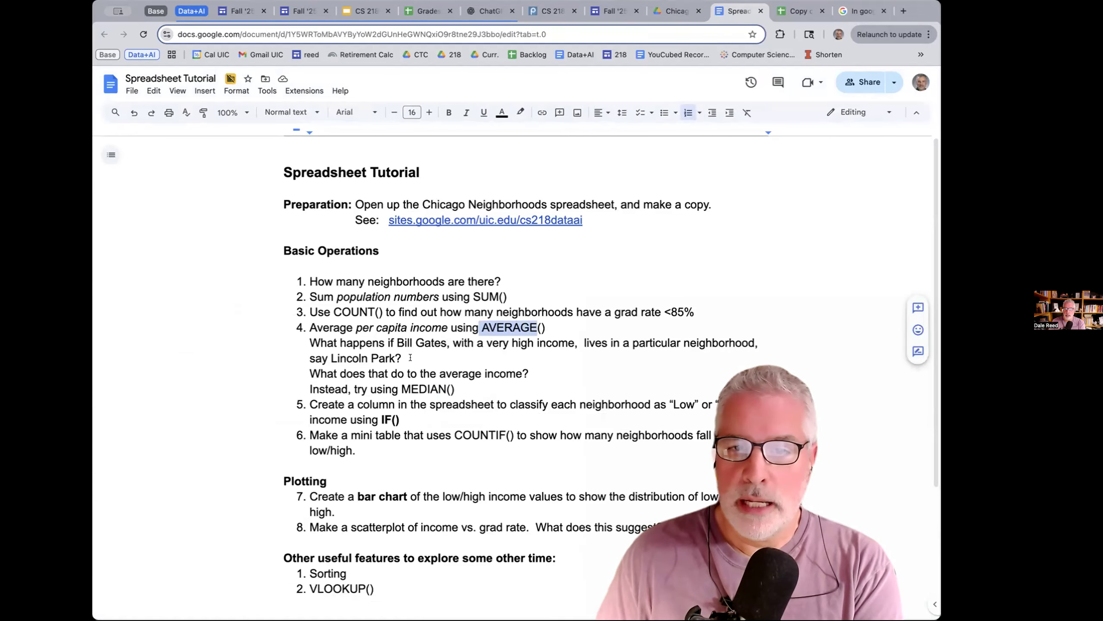
triple_click(307, 341)
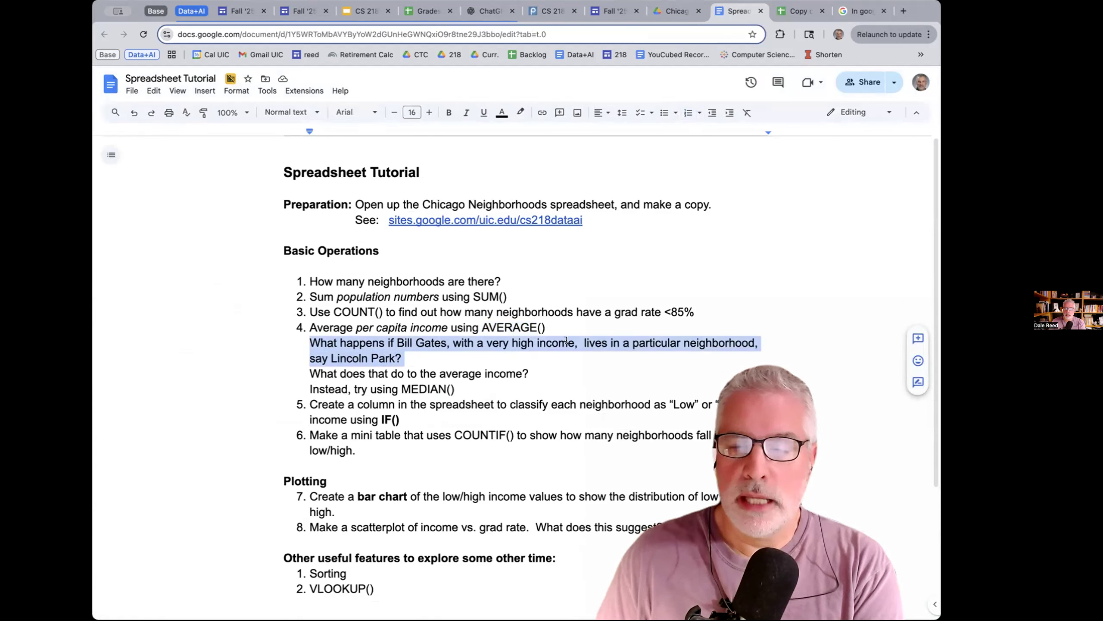
- Switch to the Chicago Health Atlas spreadsheet and search all sheets for Lincoln Park
click(799, 11)
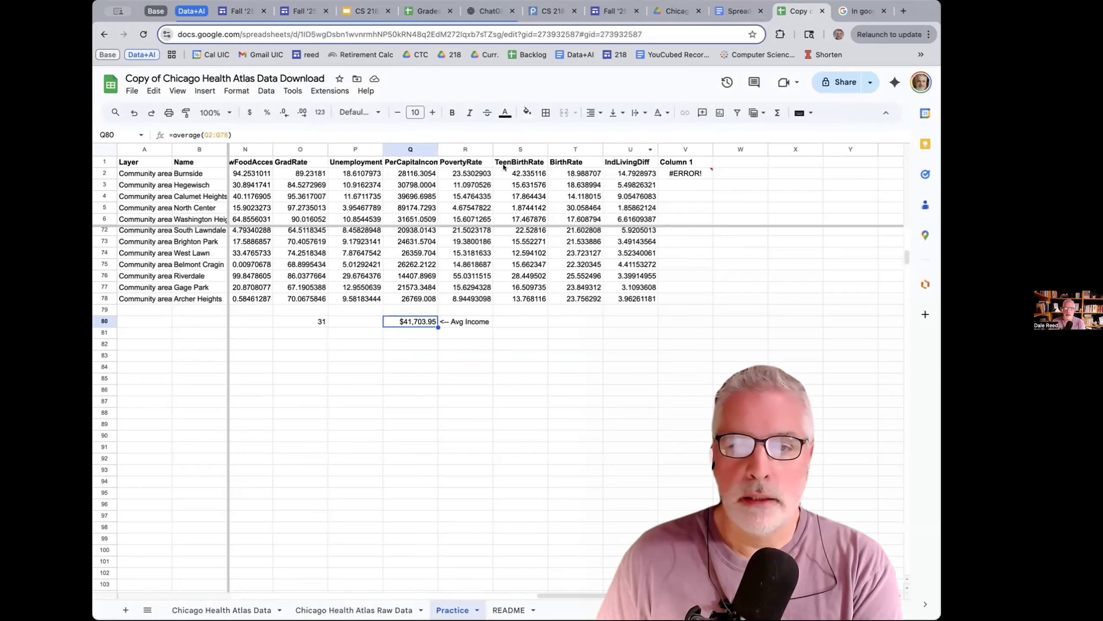
scroll(201, 266, up, 5)
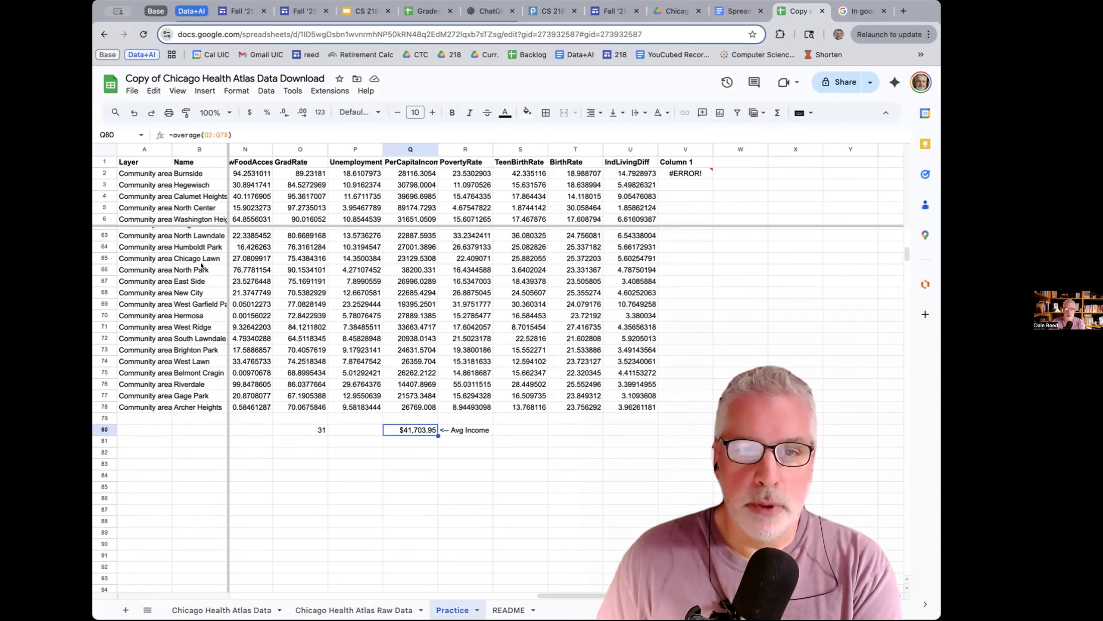
click(197, 239)
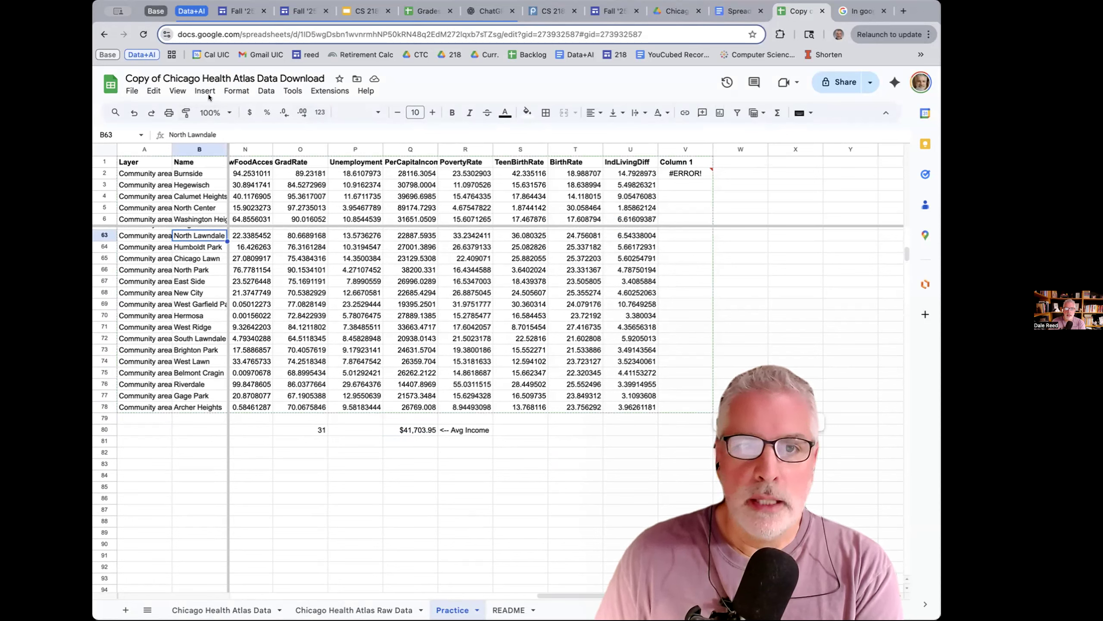
click(153, 90)
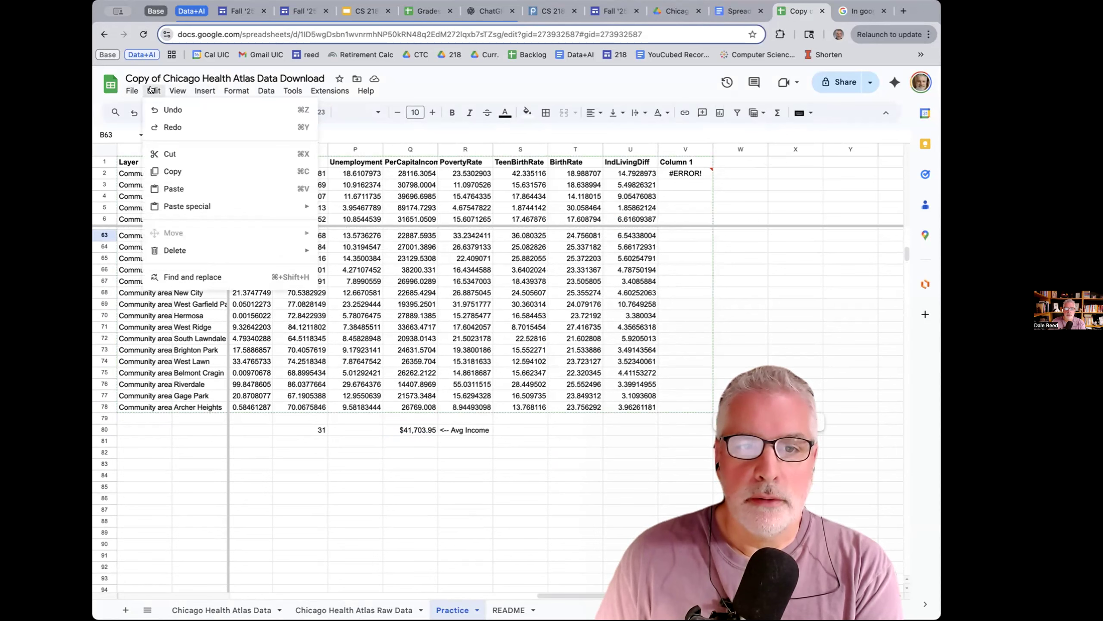
mouse_move(179, 90)
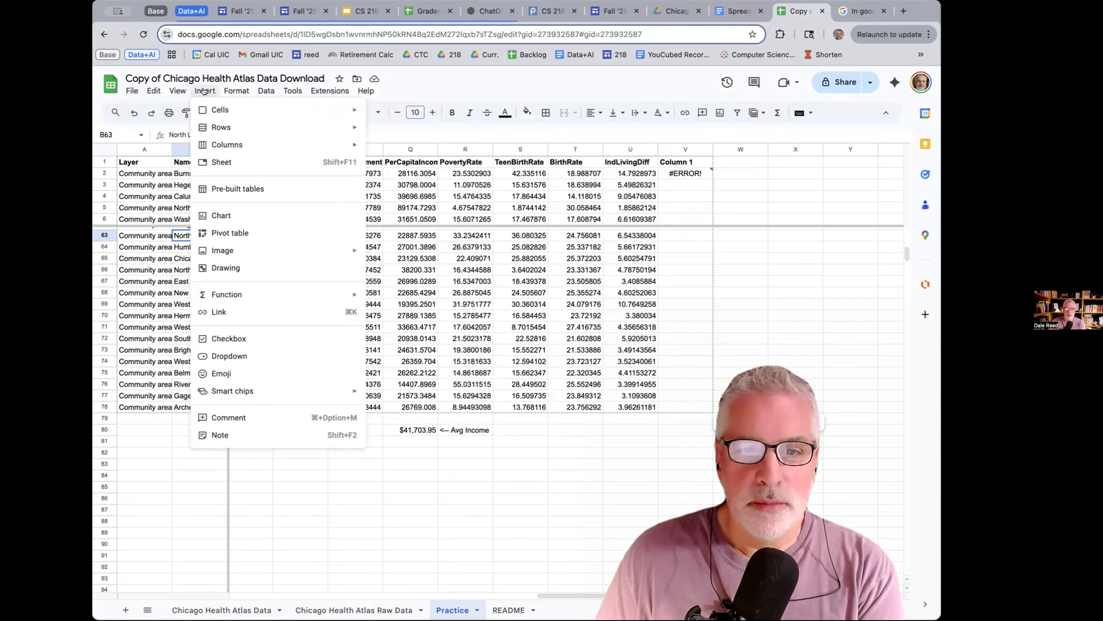
mouse_move(237, 95)
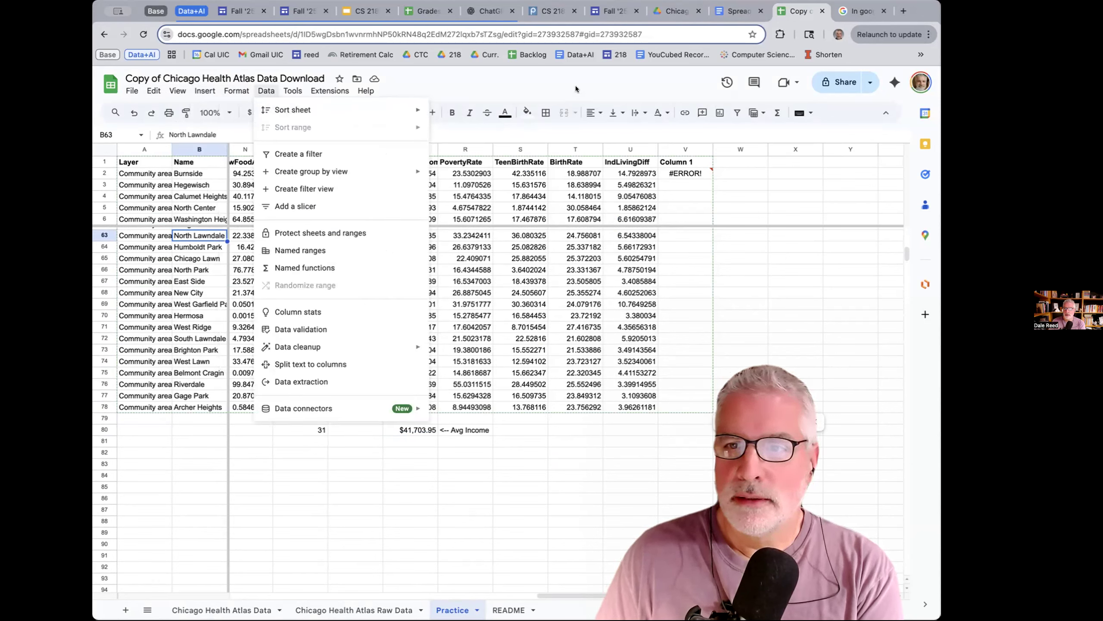
mouse_move(294, 89)
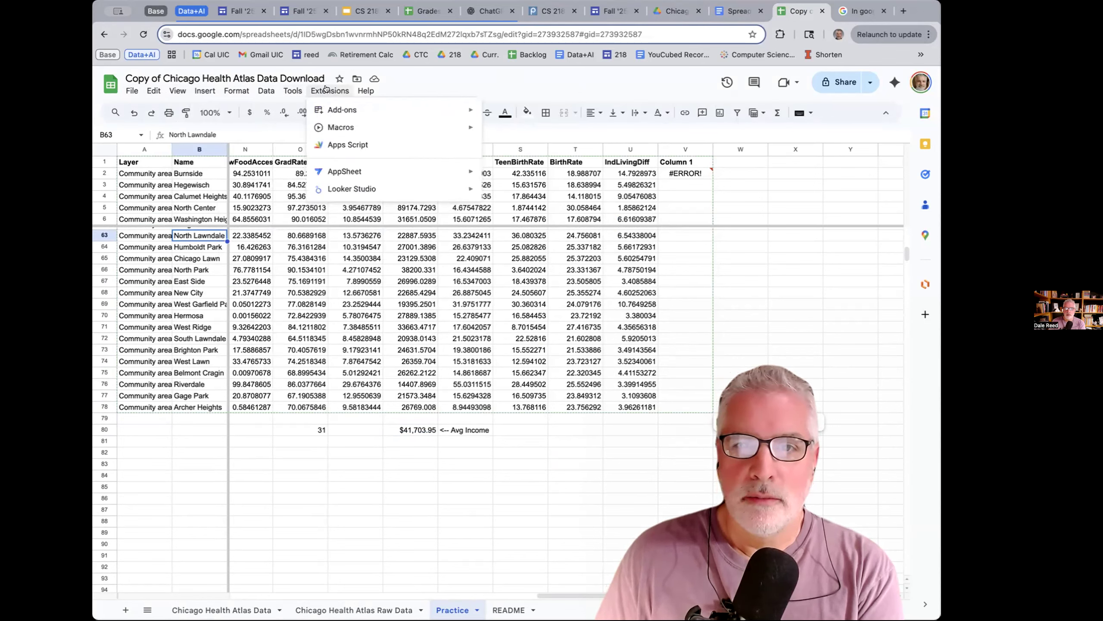
mouse_move(361, 91)
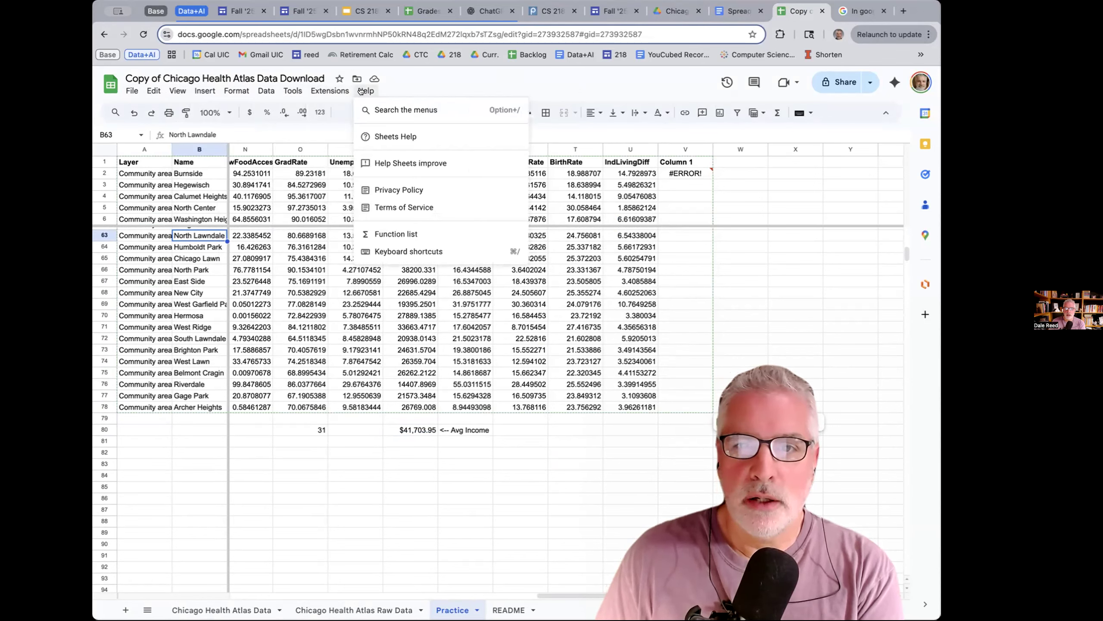
mouse_move(130, 91)
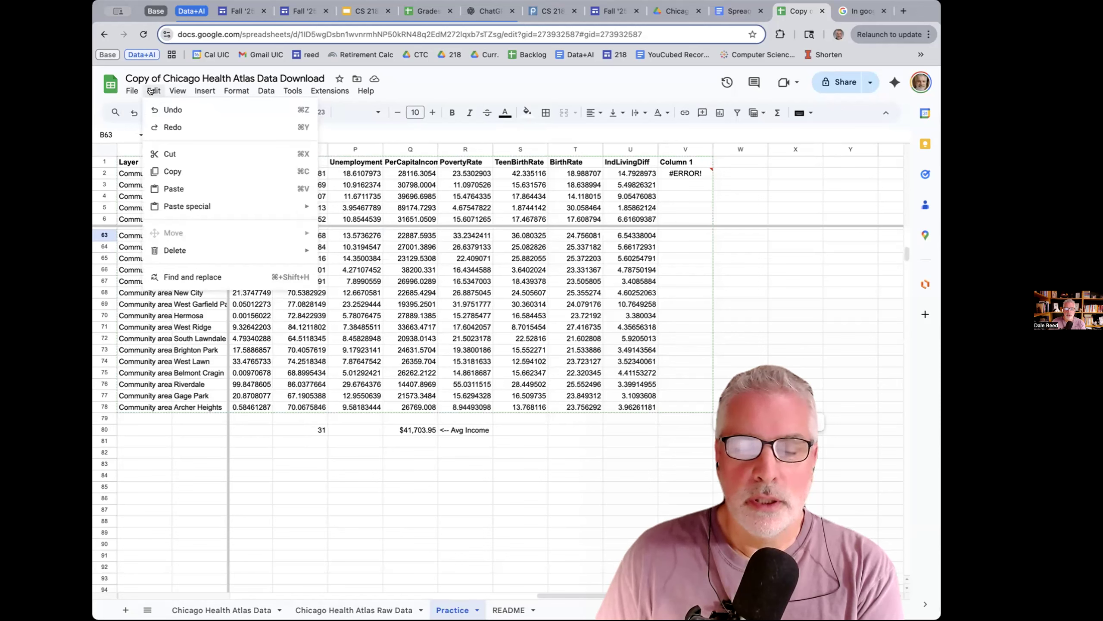
click(205, 277)
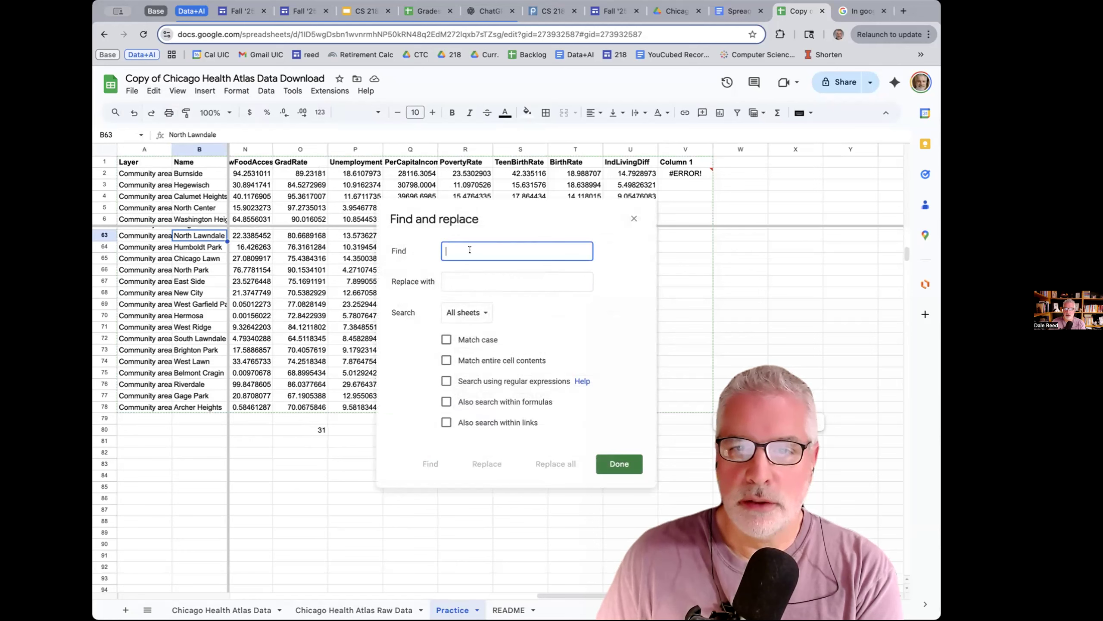
text(Lincoln Park)
key(Return)
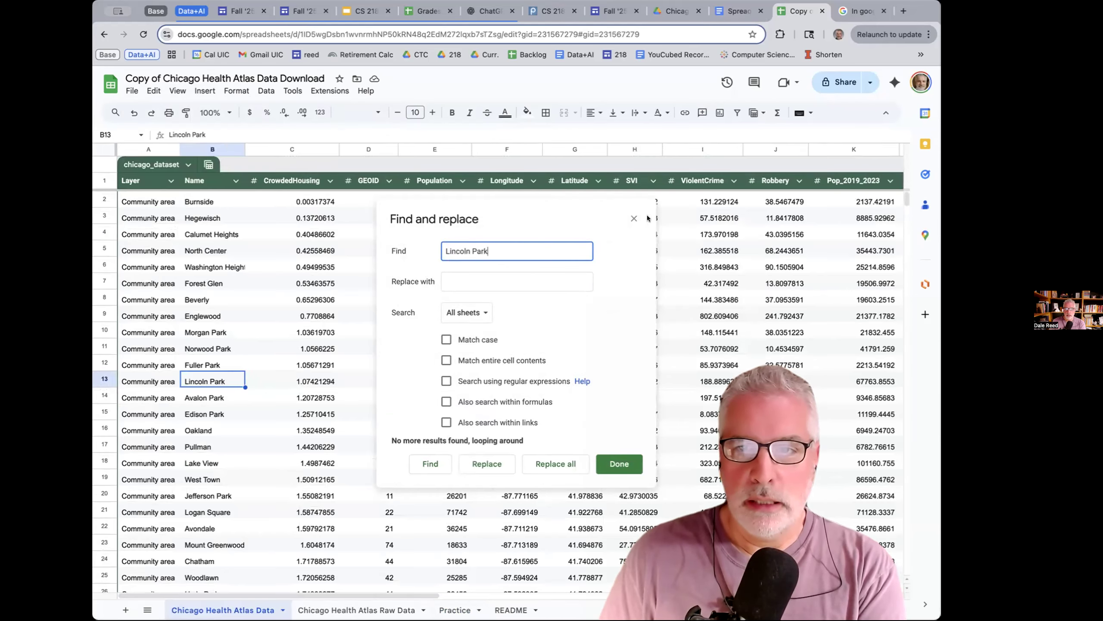
click(634, 218)
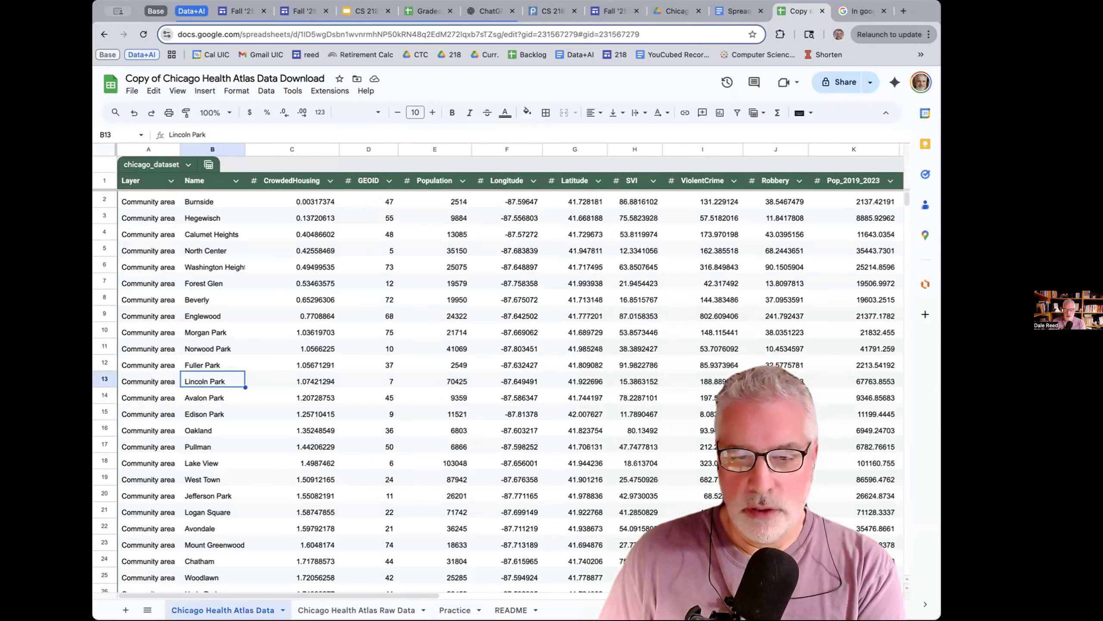
- On the Practice sheet, set Lincoln Park's per capita income in cell Q13 to 112835000000.194
click(455, 610)
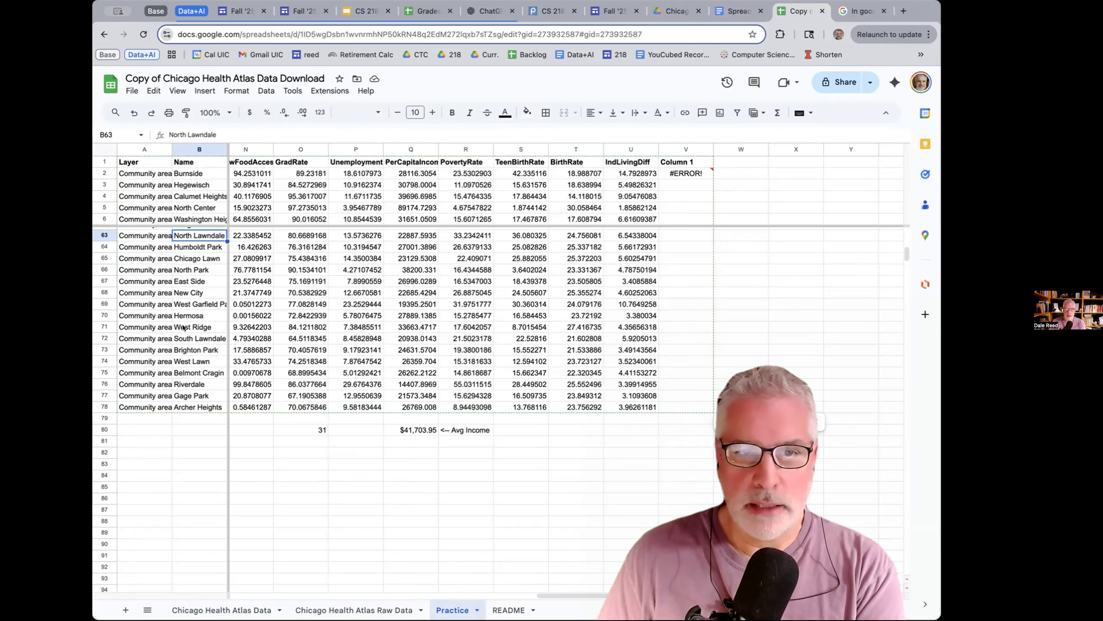
scroll(156, 297, up, 4)
scroll(169, 303, up, 10)
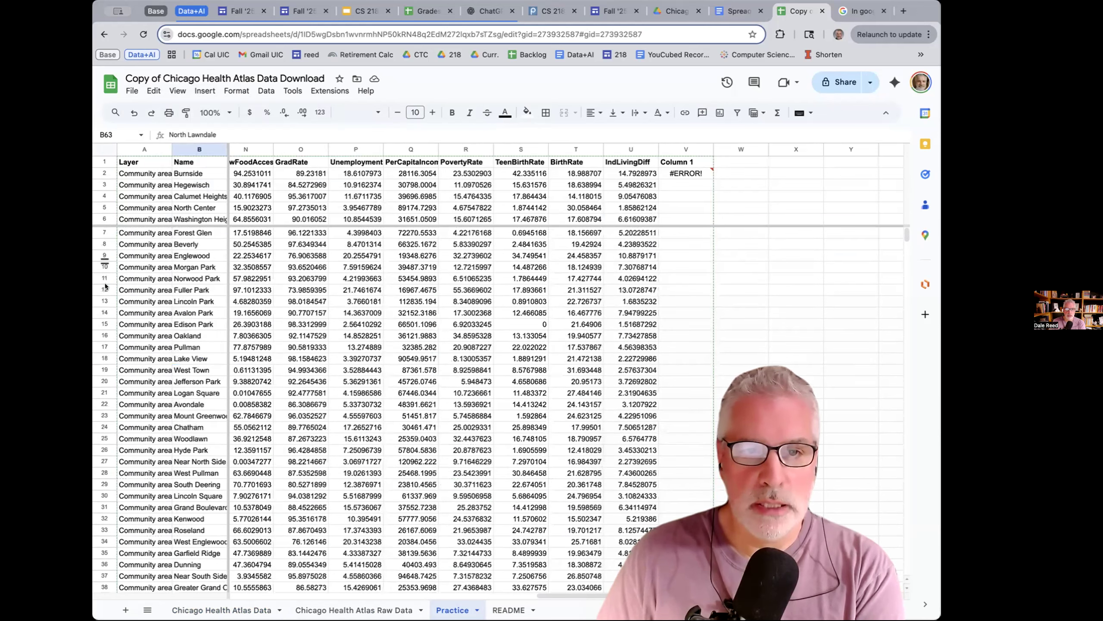
click(101, 301)
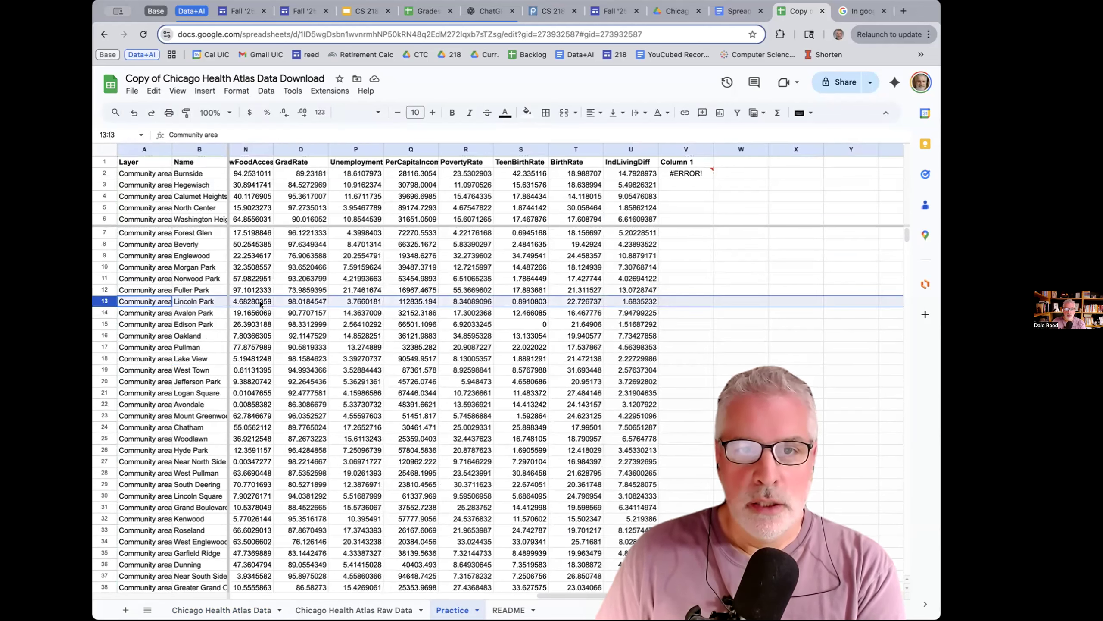
click(421, 302)
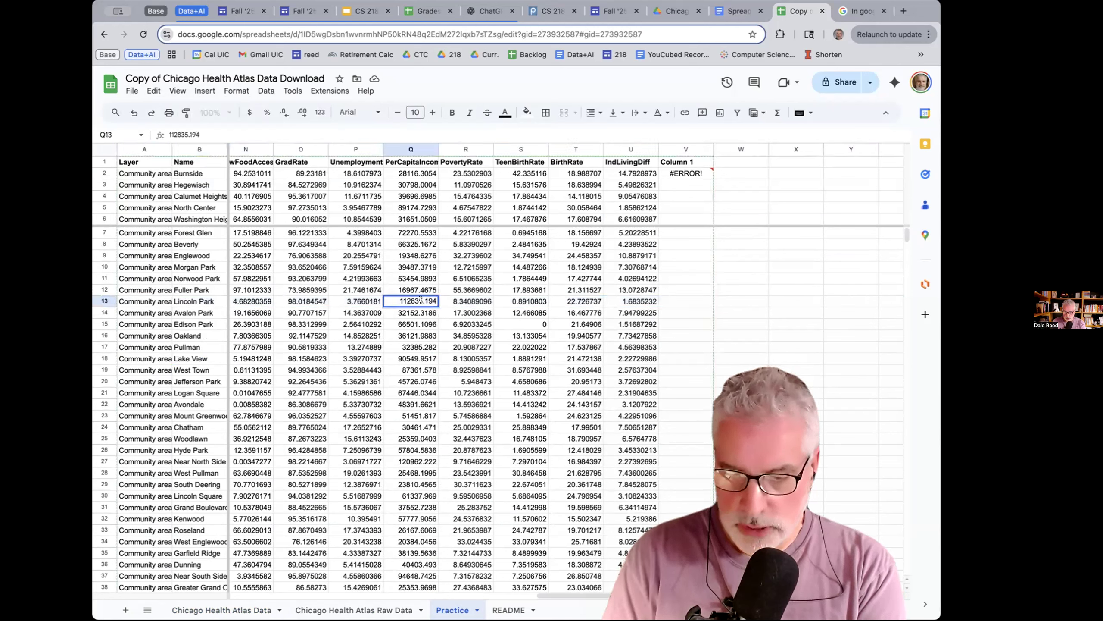
text(00000)
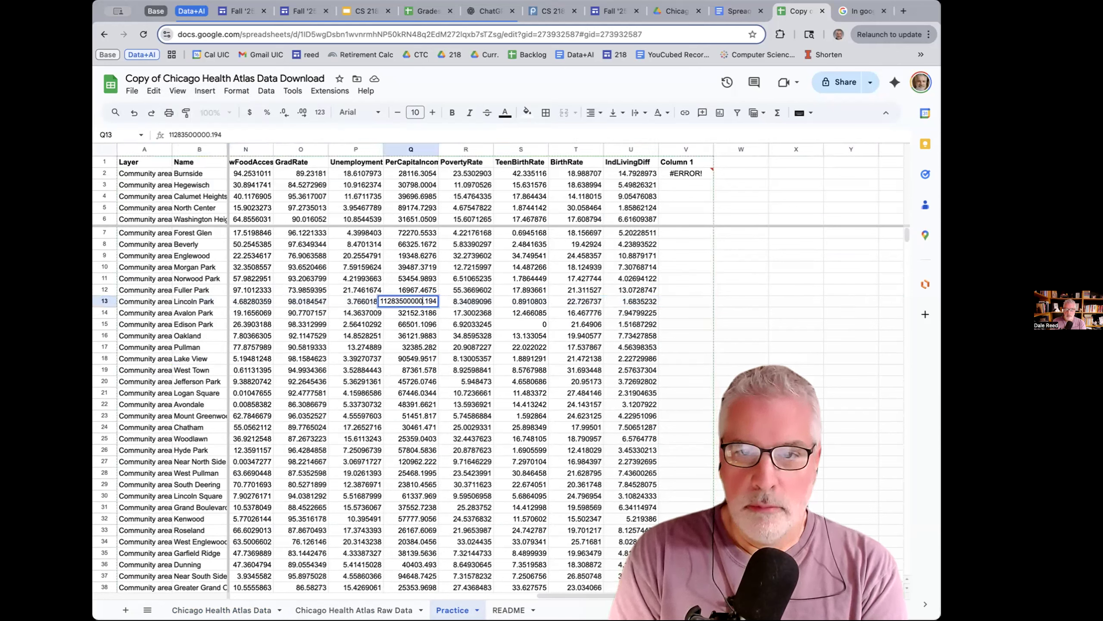
text(0)
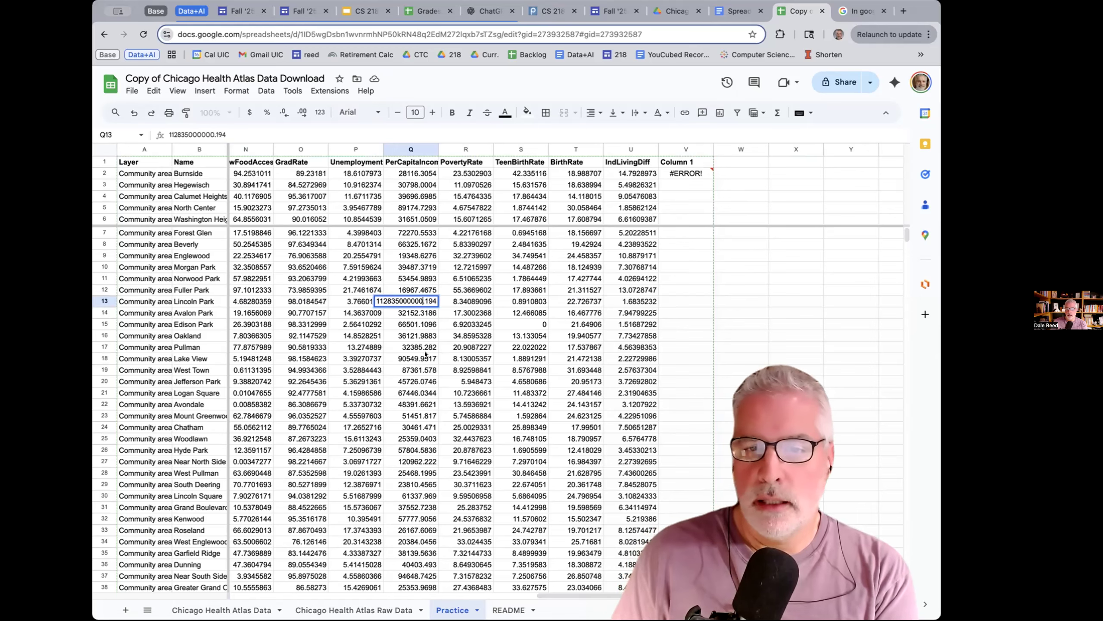
scroll(425, 374, down, 1)
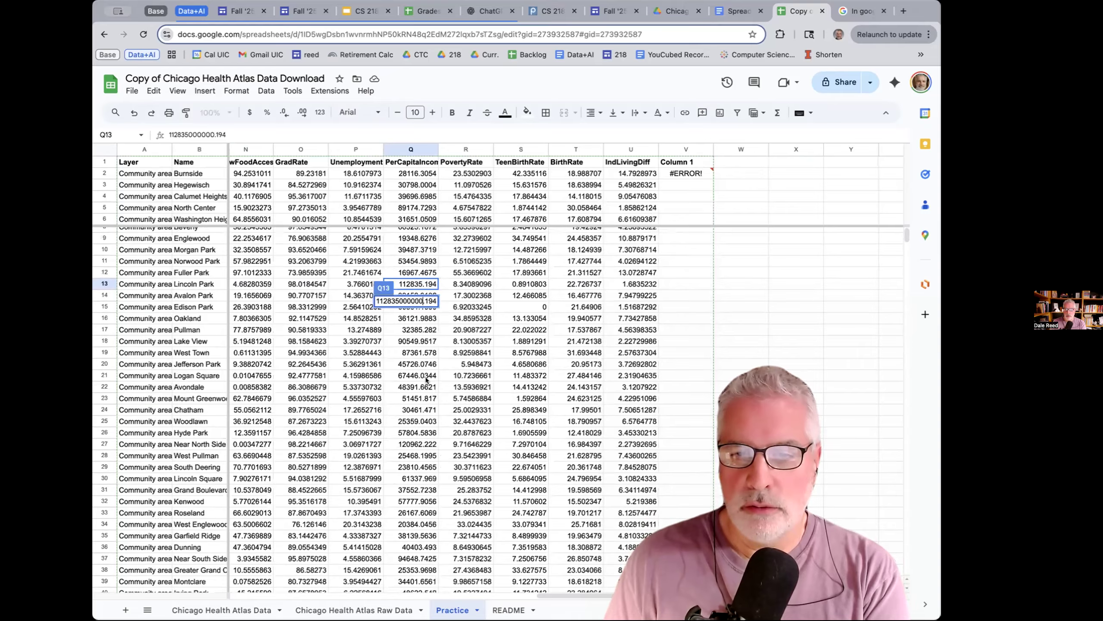
scroll(426, 376, down, 15)
scroll(419, 368, up, 10)
scroll(419, 368, right, 1)
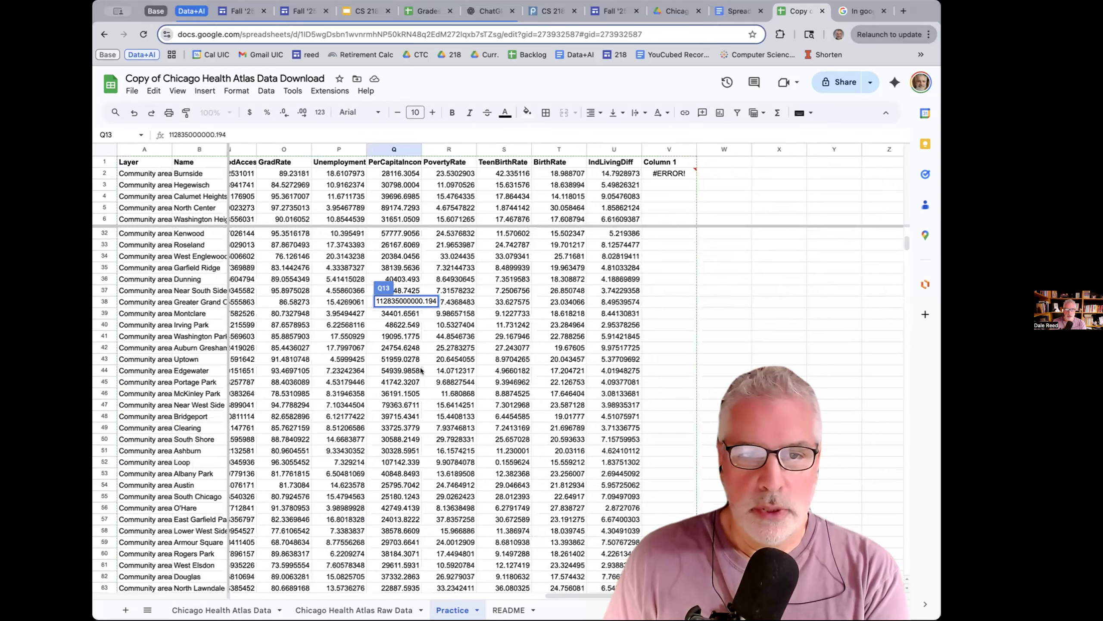
key(Return)
- Change the formula in Q80 to =MEDIAN(Q2:Q78) and change its adjacent label to "<-- min Income"
click(394, 301)
scroll(403, 374, down, 13)
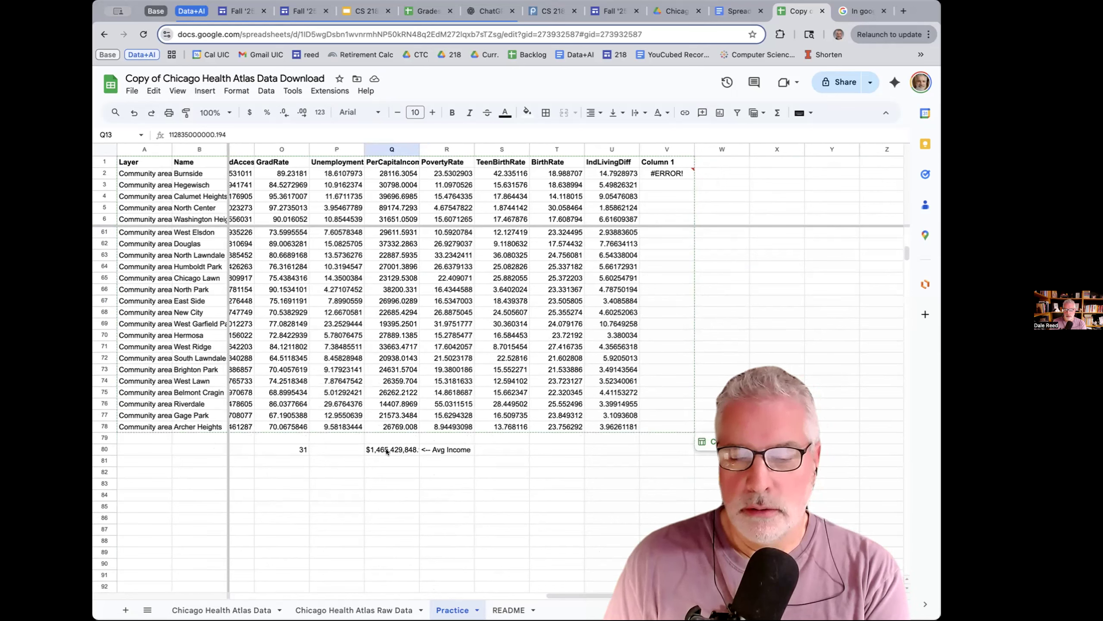
double_click(387, 449)
double_click(386, 448)
text(medi)
key(Tab)
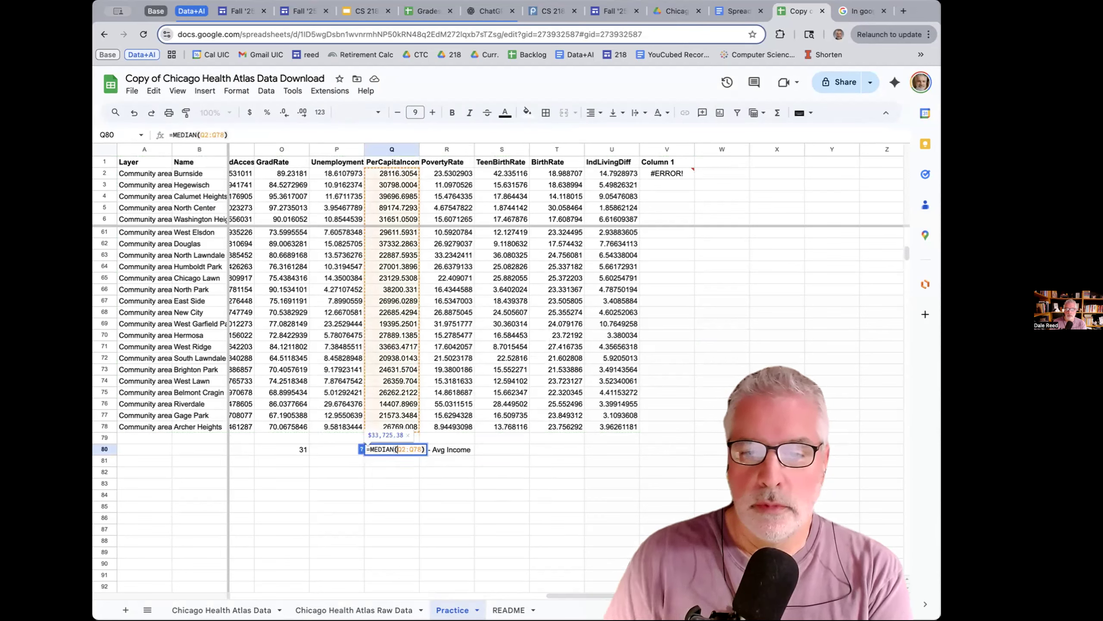
click(409, 484)
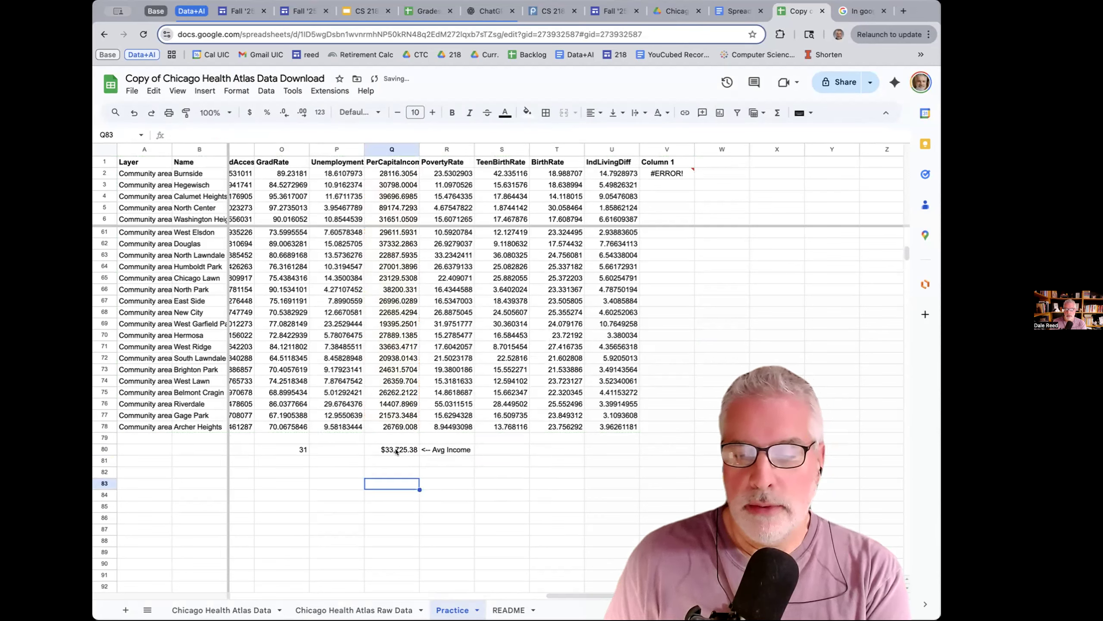
double_click(434, 448)
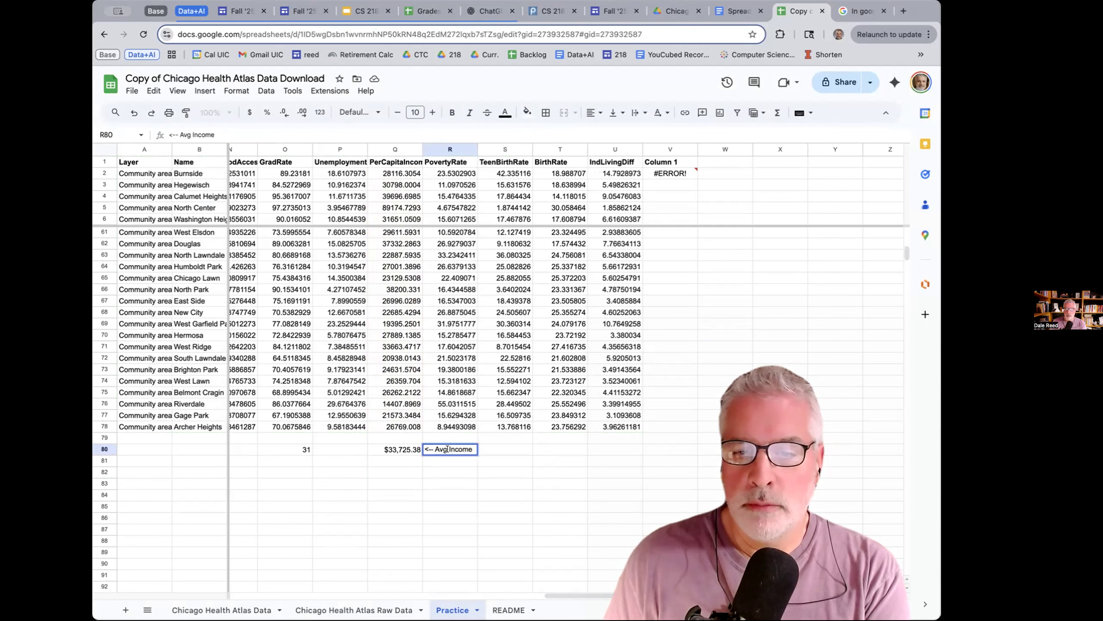
text(min)
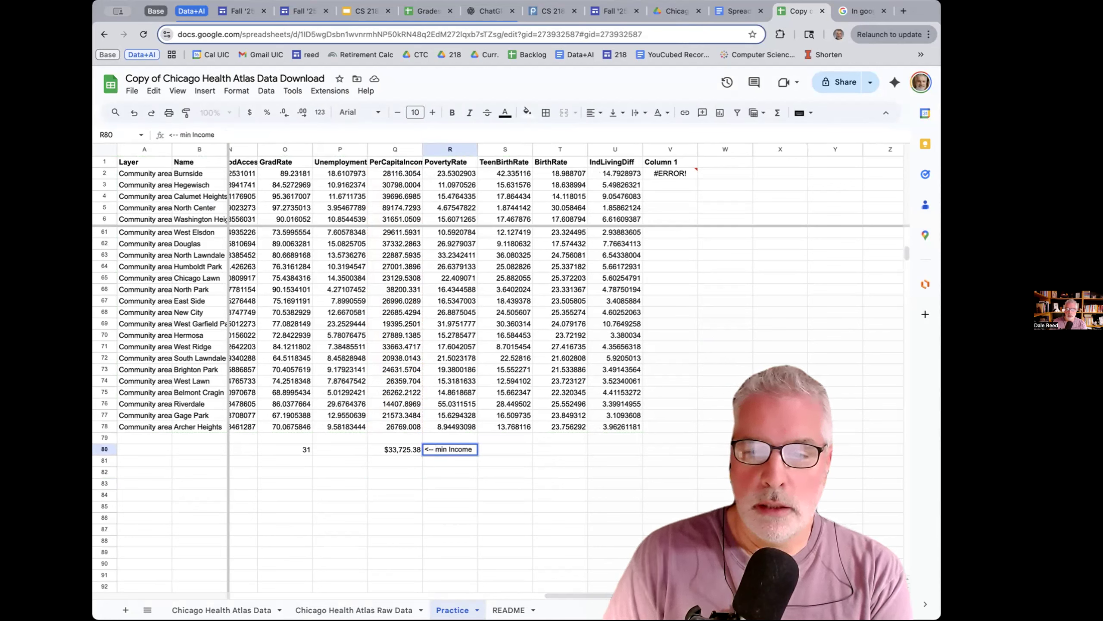
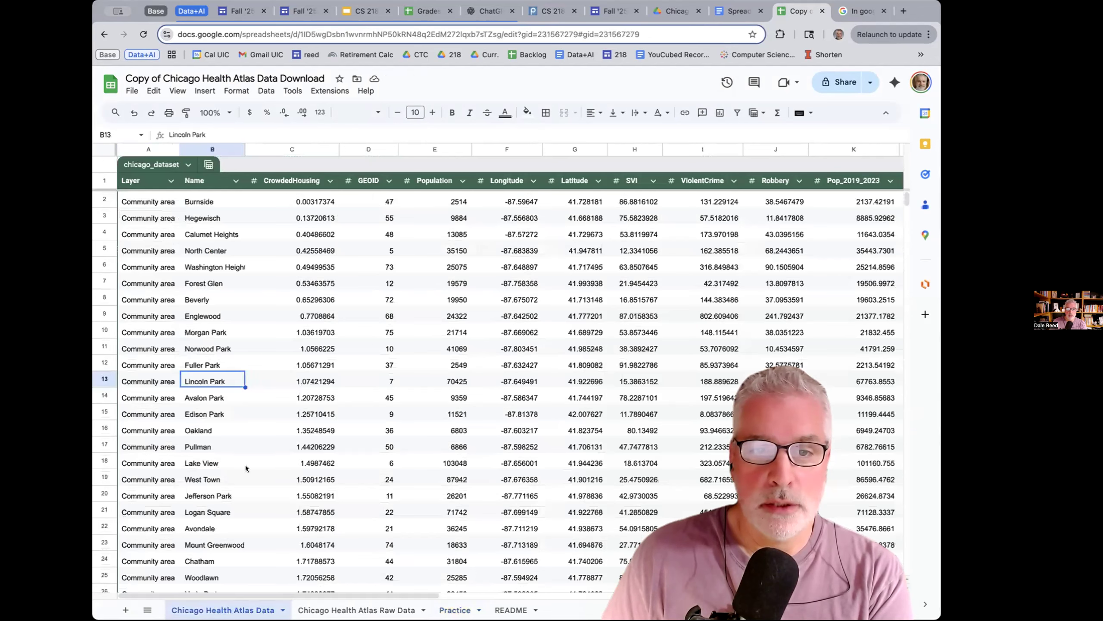
- Look across the Chicago Health Atlas Data columns, and return to the Practice sheet to examine the median income formula in Q81
scroll(592, 381, right, 5)
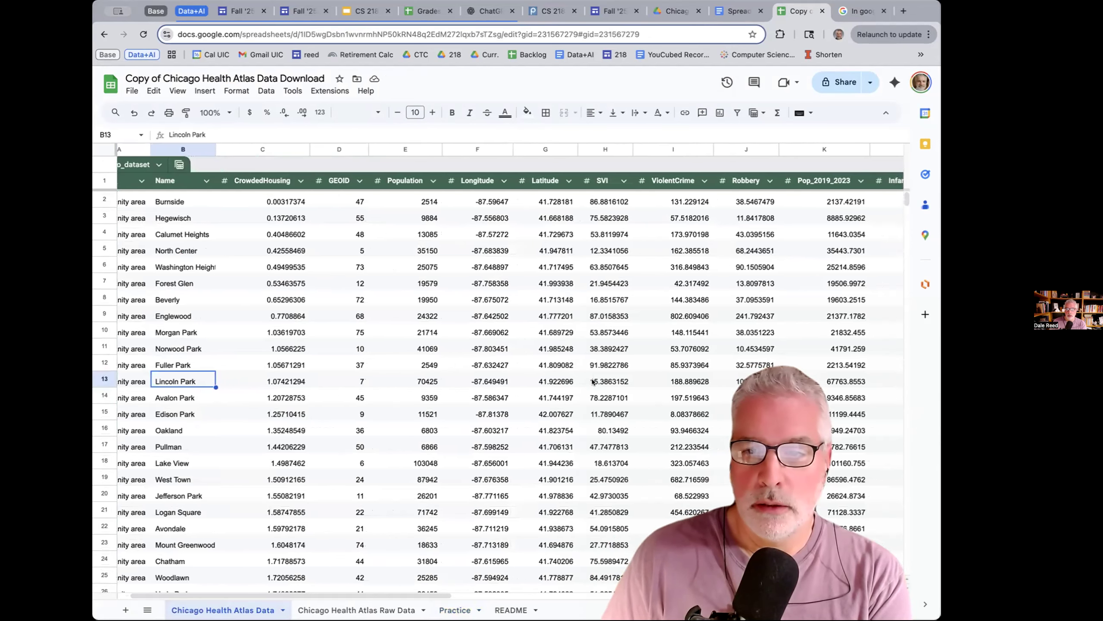
scroll(593, 386, right, 8)
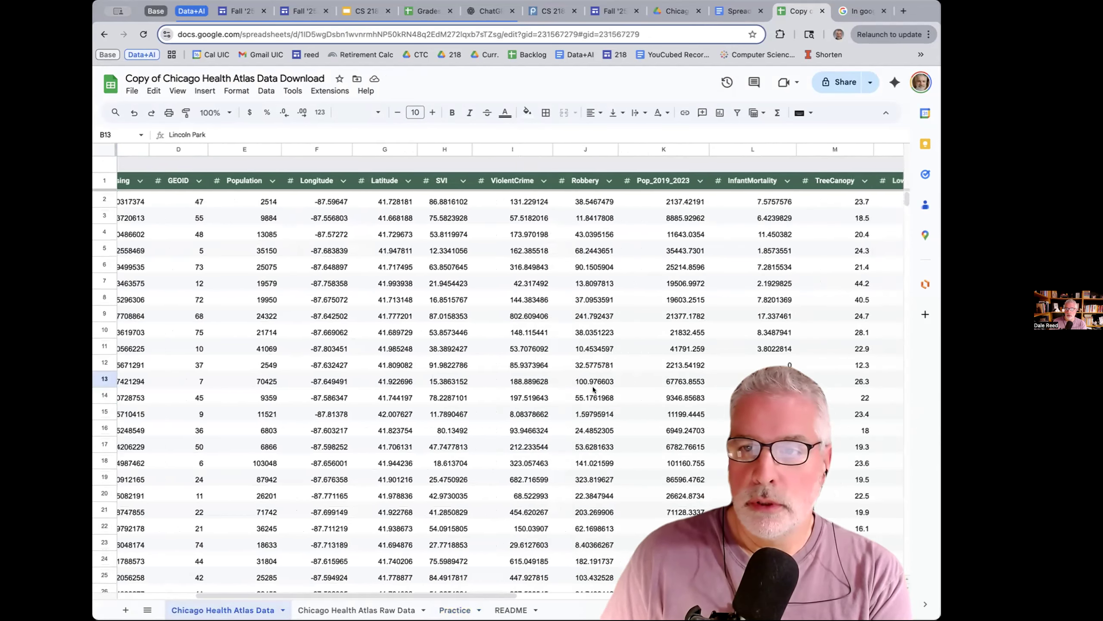
scroll(594, 390, right, 3)
click(454, 609)
scroll(451, 478, down, 5)
click(452, 487)
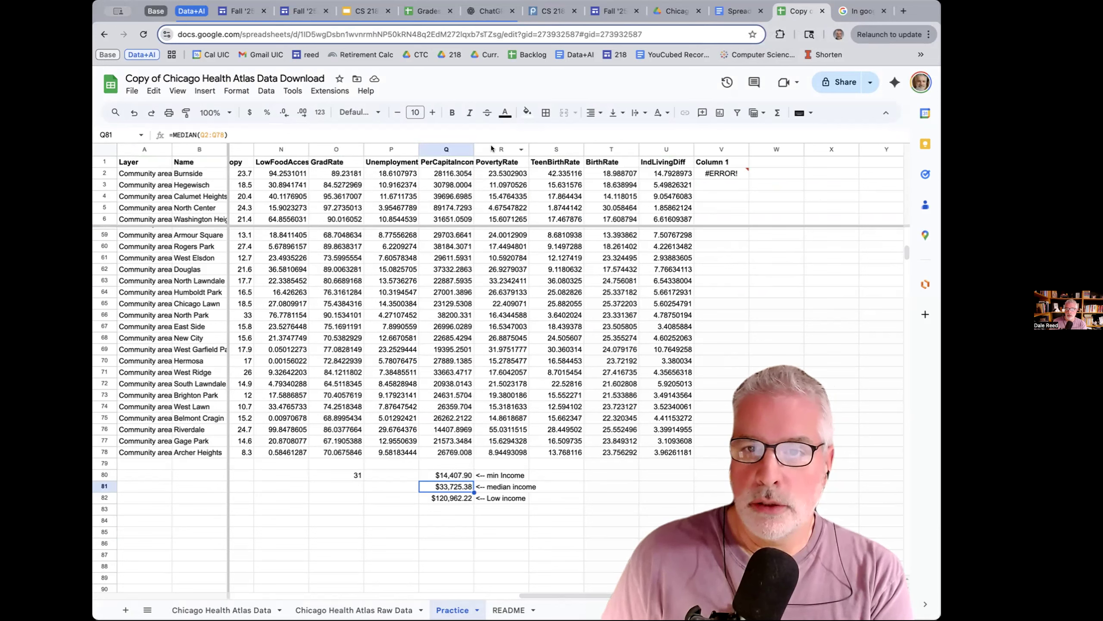
- Insert a column right of Unemployment with the header High/Low Income and begin an =if formula in Q2
click(378, 144)
right_click(379, 143)
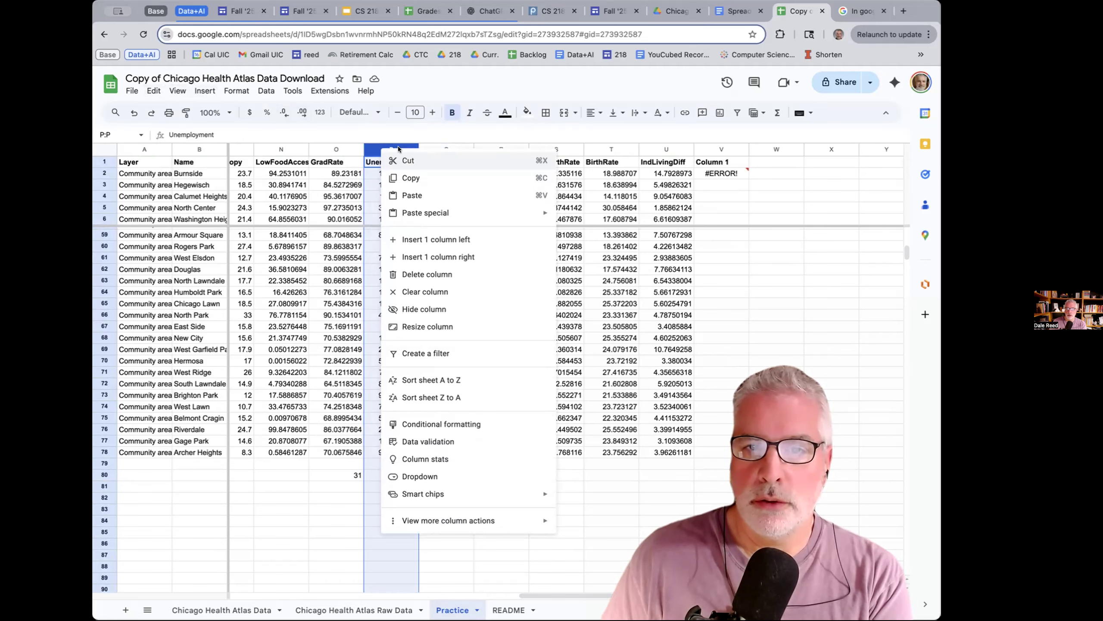
click(447, 257)
text(High/Low Income)
key(Return)
text(=if)
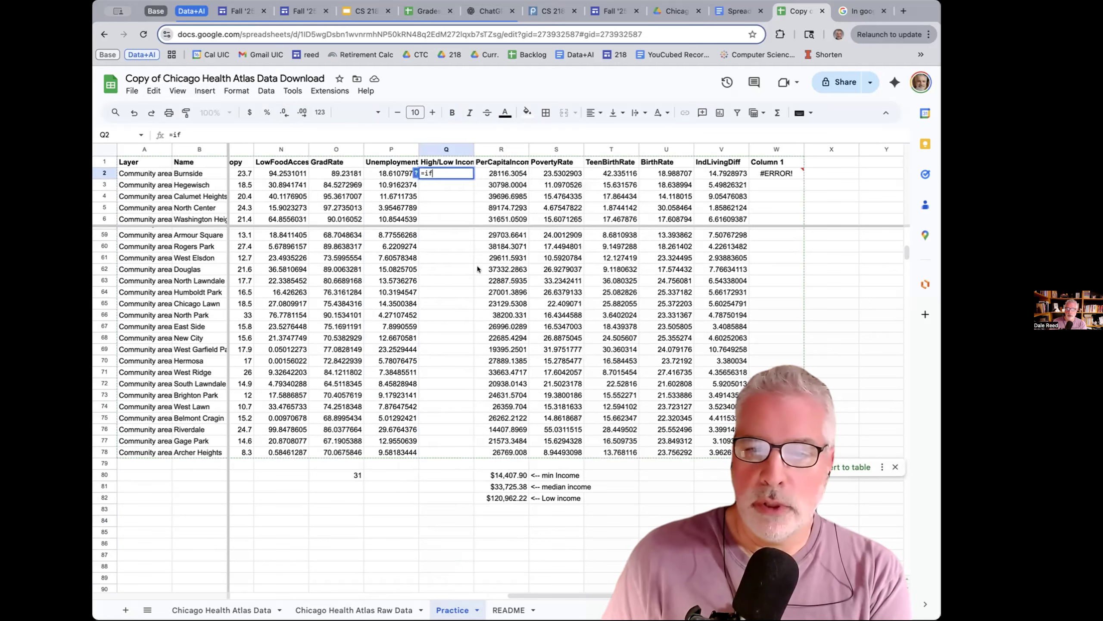
- Change the median formula in R81 to AVERAGE over R2:R78 and relabel it "<-- average income"
double_click(508, 487)
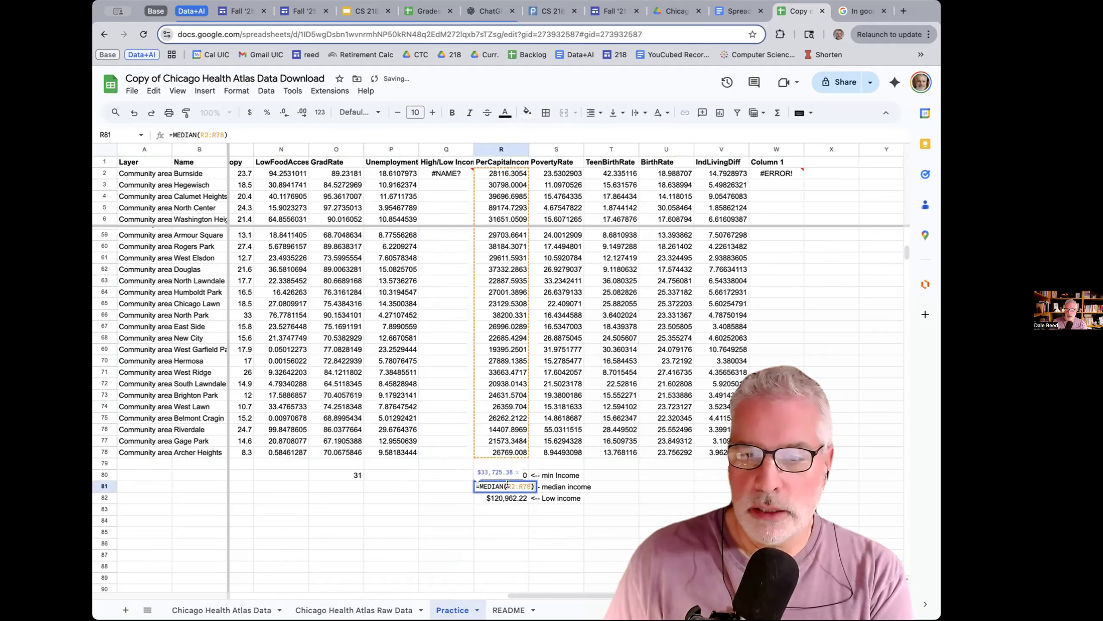
drag(477, 484, 501, 484)
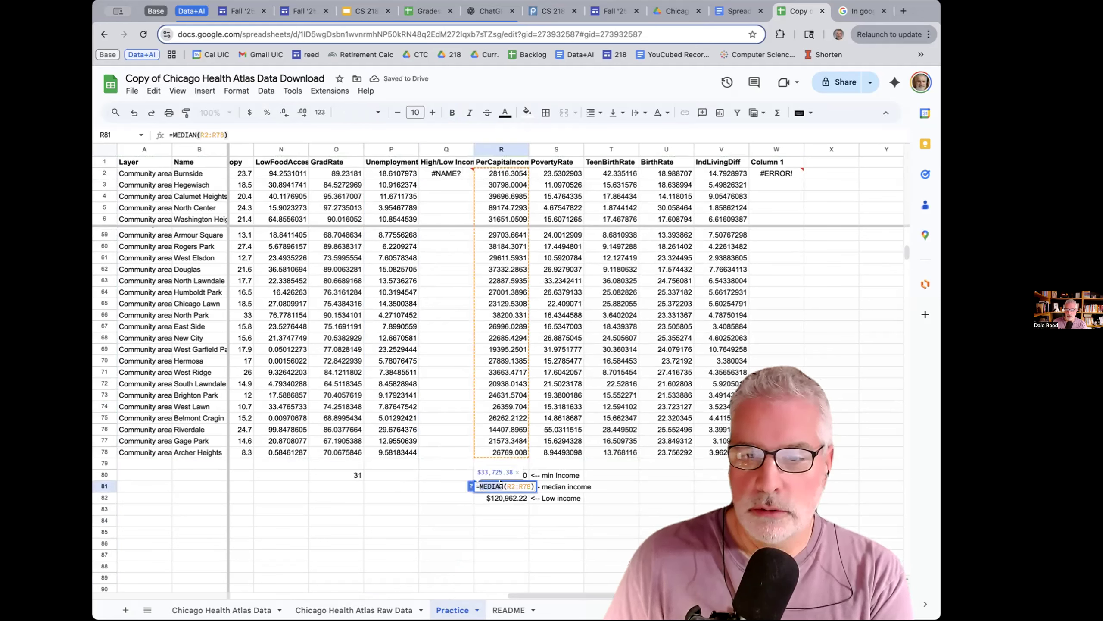
text(AVERAGE)
double_click(552, 487)
text(average)
- Format the PerCapitaIncome column as currency and enter low for Burnside in the High/Low Income column
click(501, 149)
click(250, 112)
click(446, 173)
text(low)
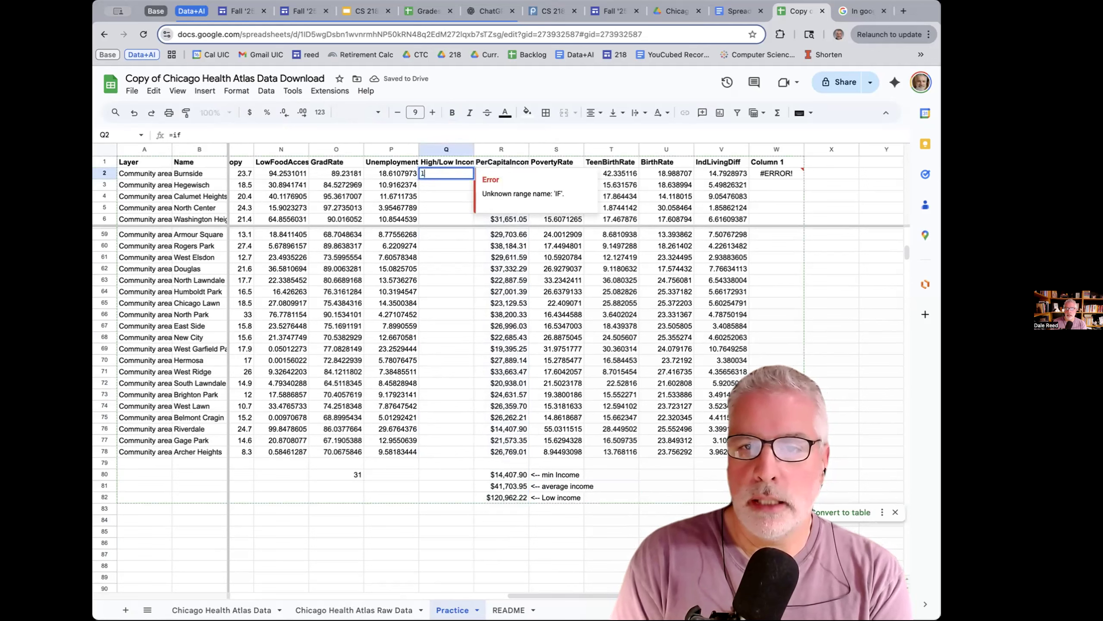
key(Return)
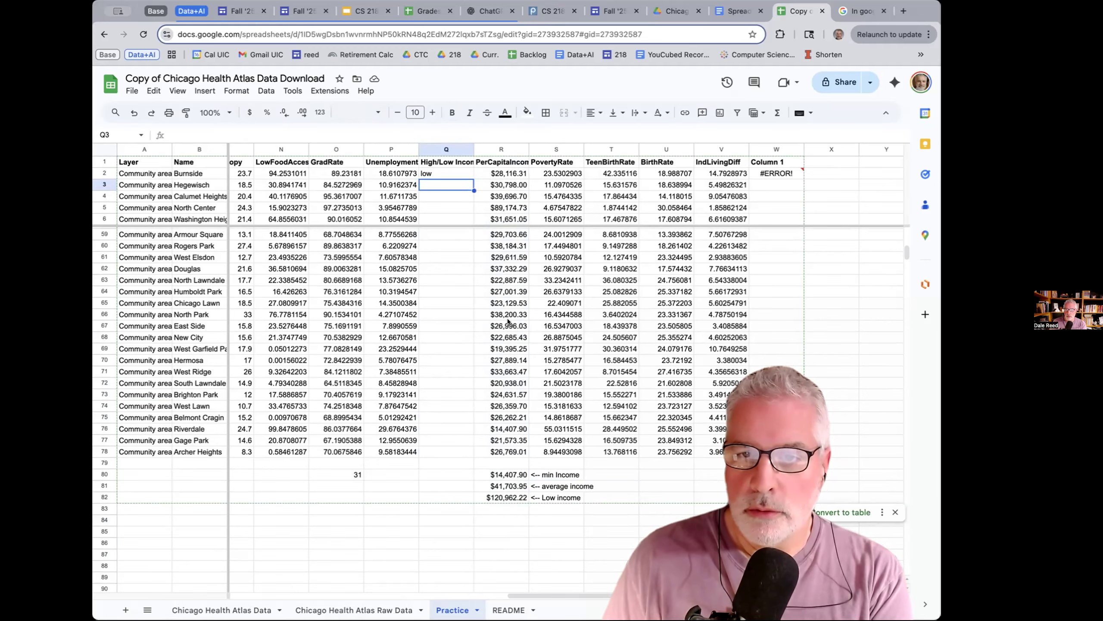
- Enter high for Loop in the High/Low Income column
scroll(506, 292, up, 3)
scroll(506, 294, up, 3)
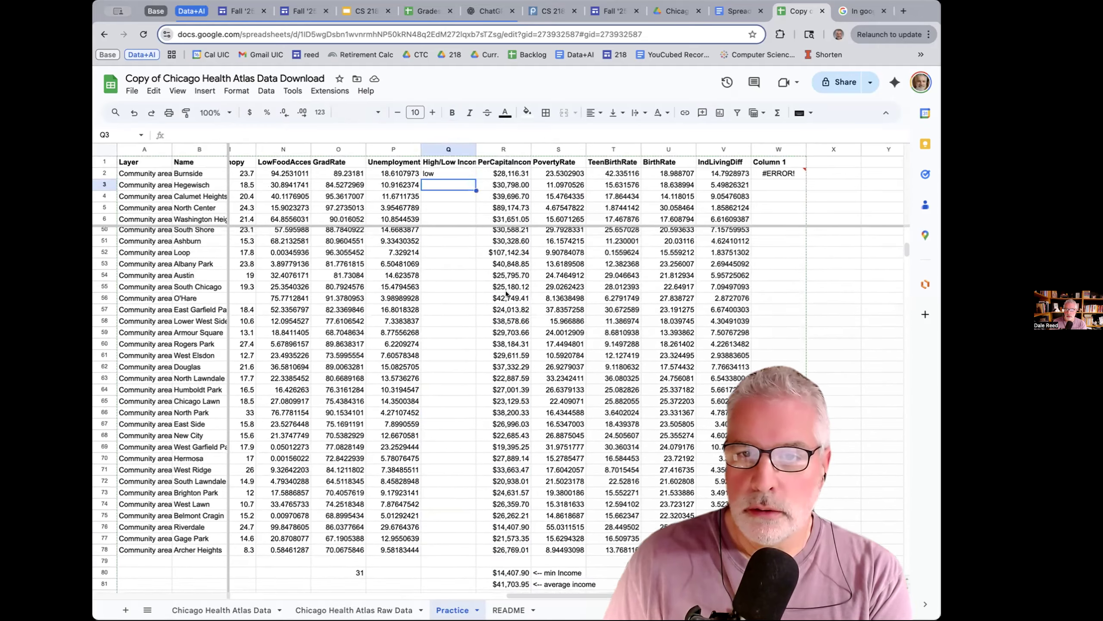
click(460, 268)
text(hi)
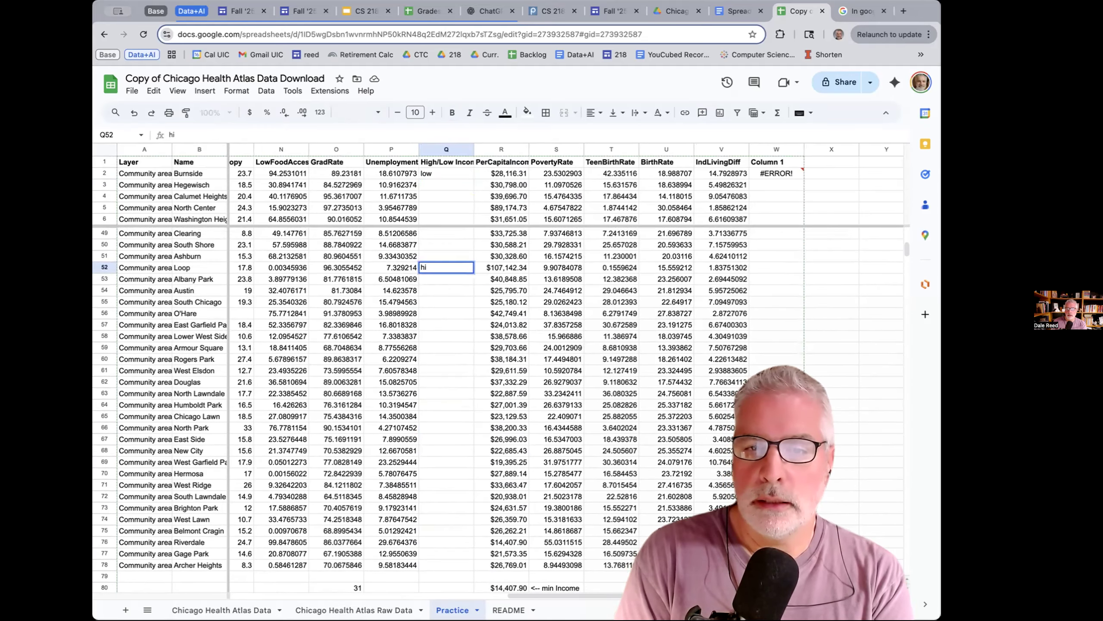
text(gh)
key(Return)
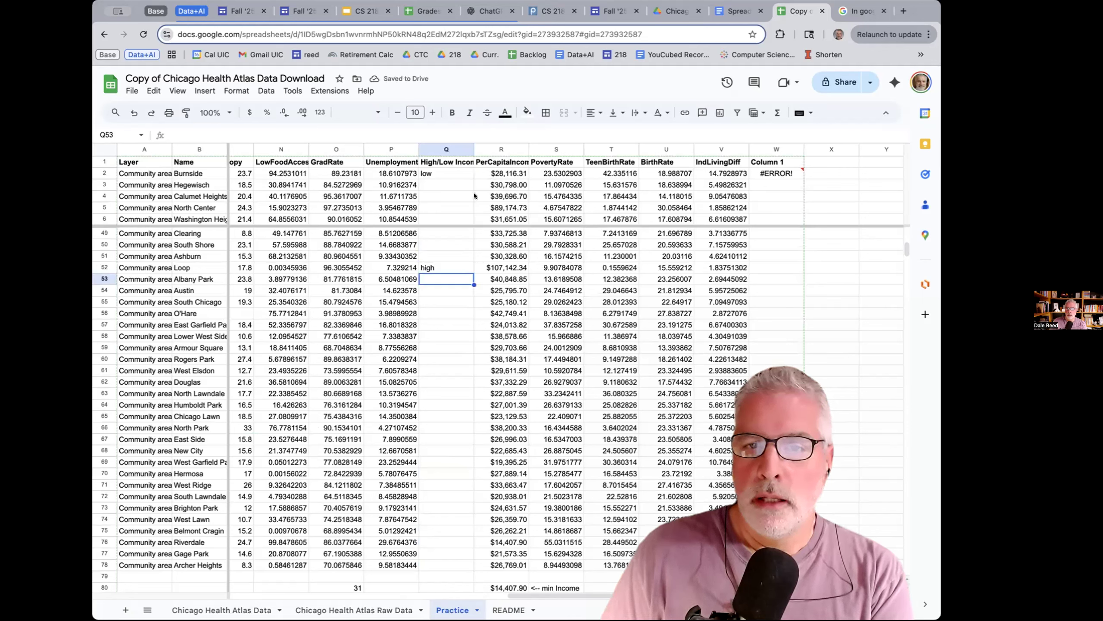
- Compare Burnside's per capita income in R2 with the average income in R81
click(445, 172)
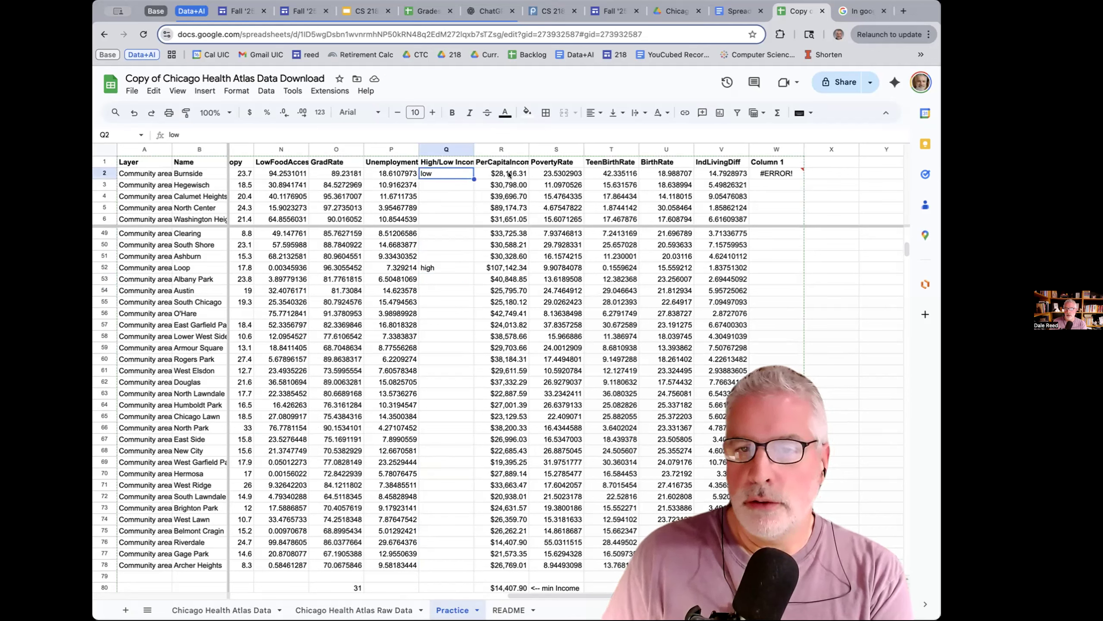
scroll(512, 496, down, 2)
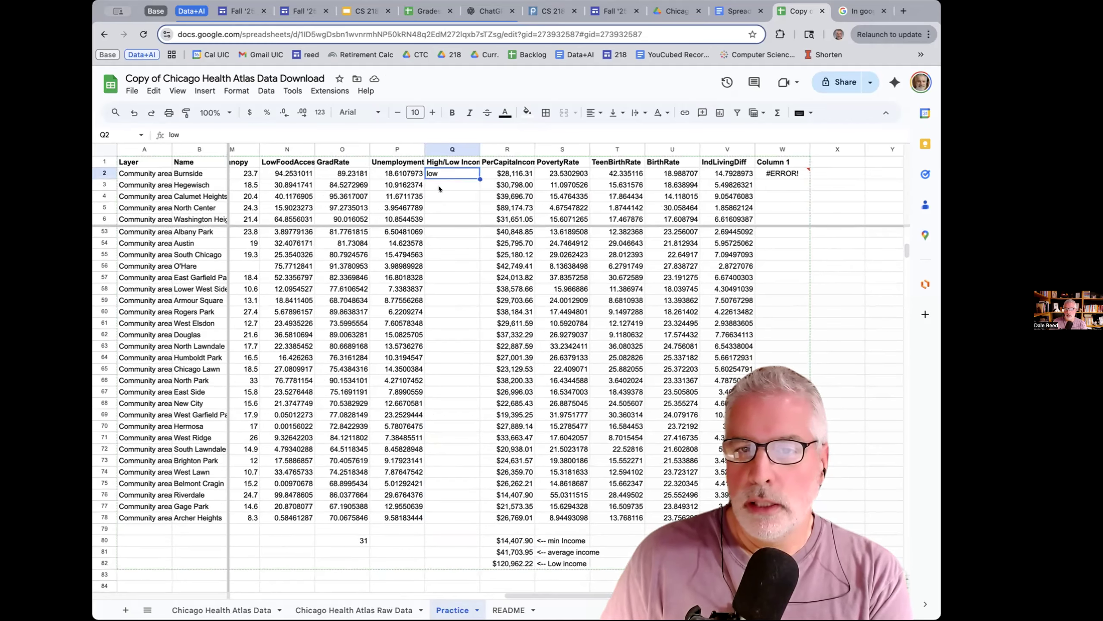
click(514, 173)
scroll(500, 522, right, 1)
scroll(499, 521, down, 1)
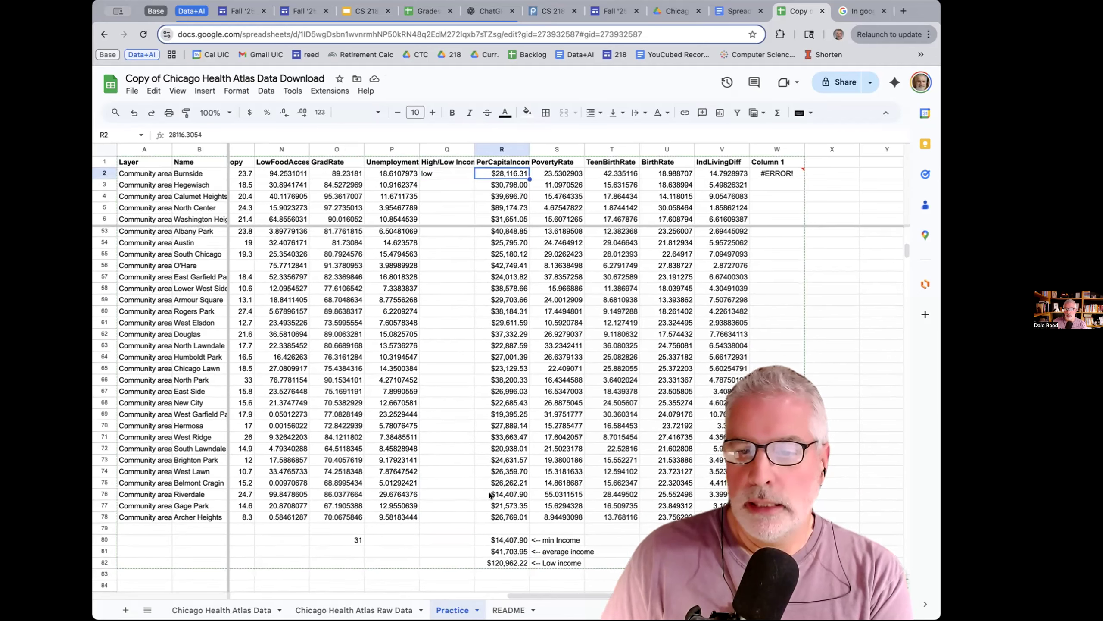
click(506, 549)
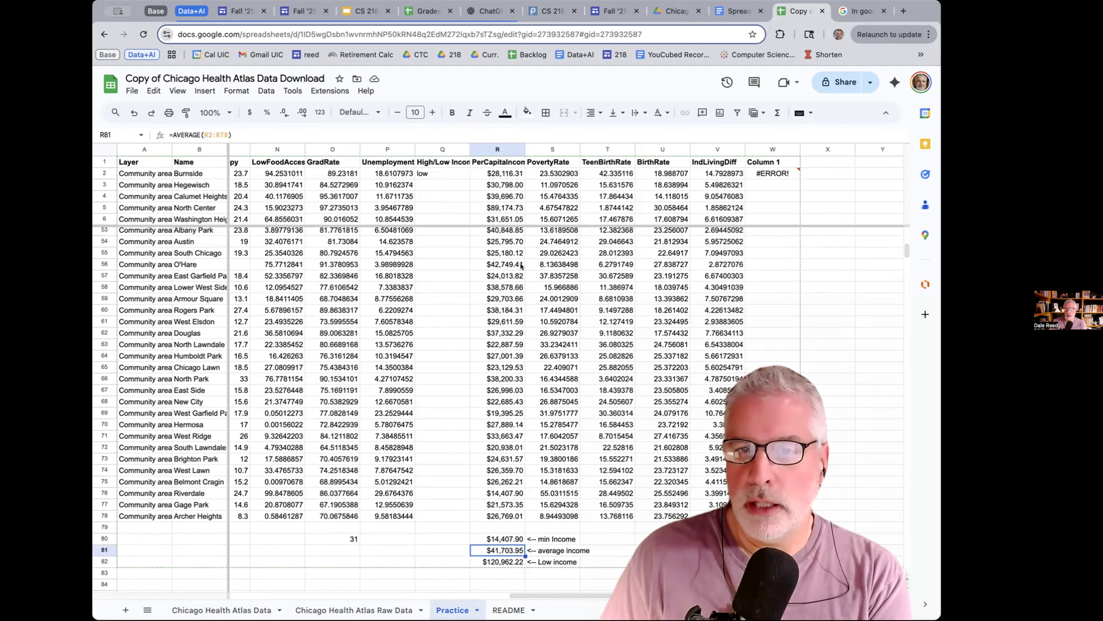
- Replace Burnside's High/Low Income entry in Q2 with the formula =if(R2<R81,low), leaving low unquoted
double_click(440, 174)
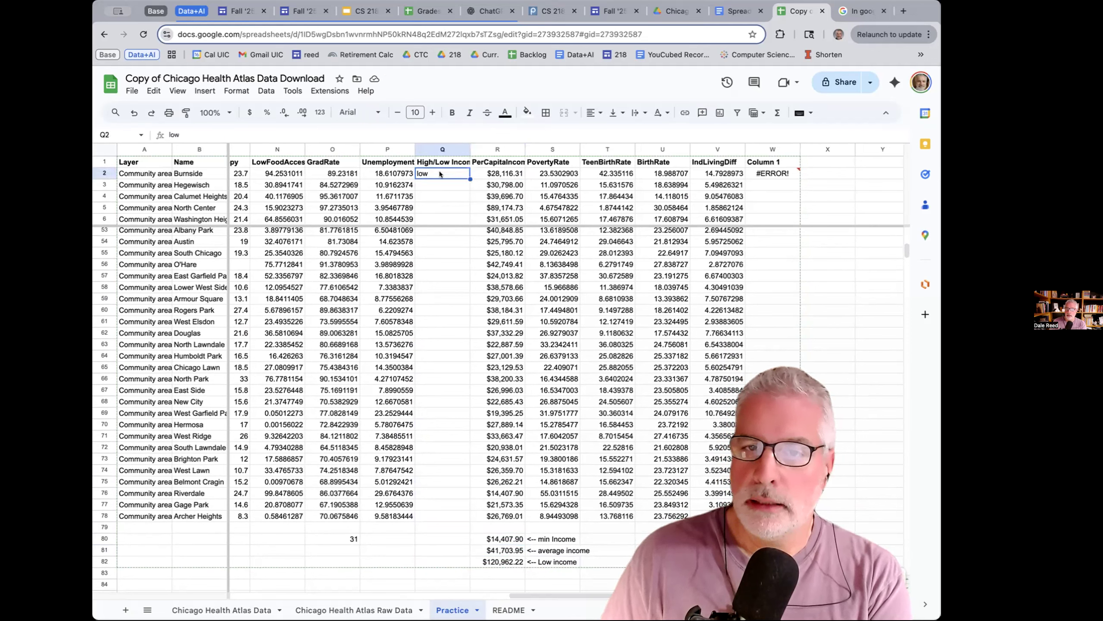
drag(439, 173, 405, 172)
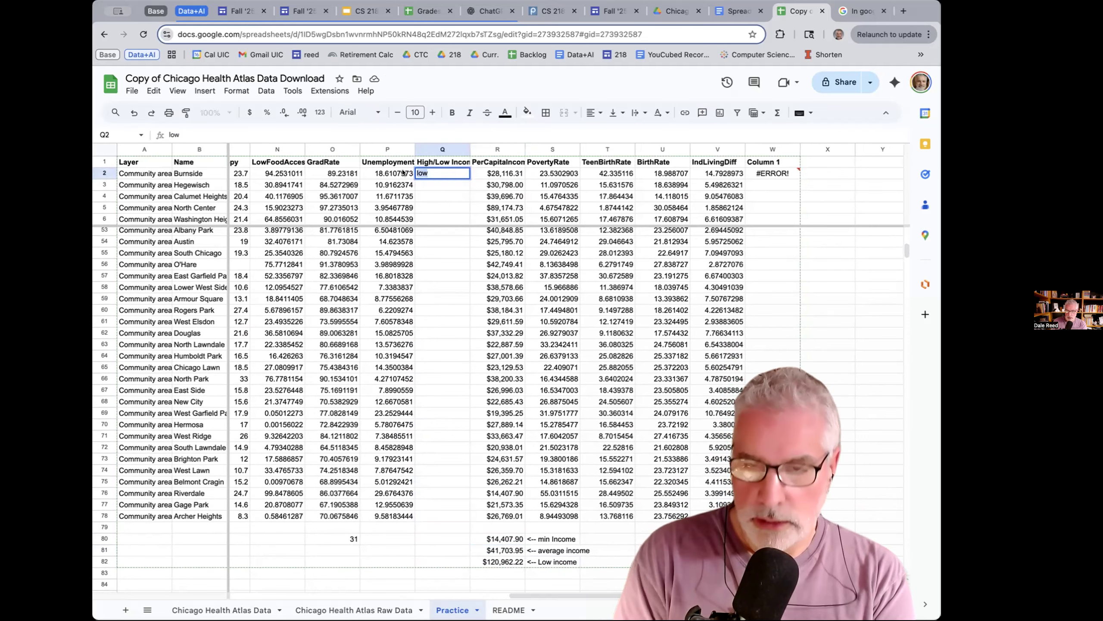
text(=if()
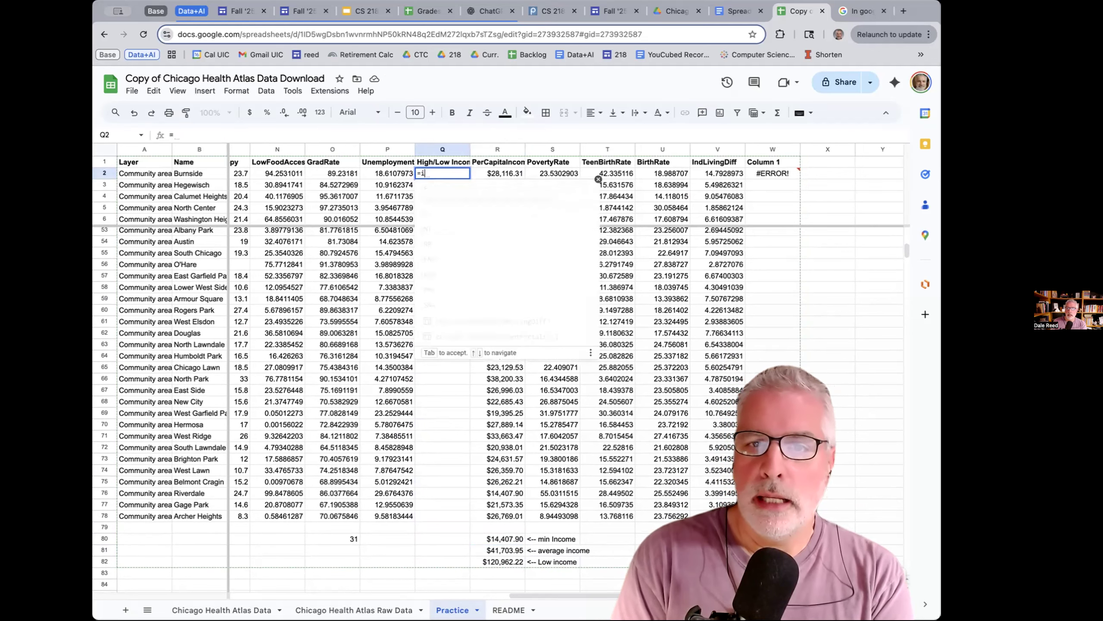
click(491, 173)
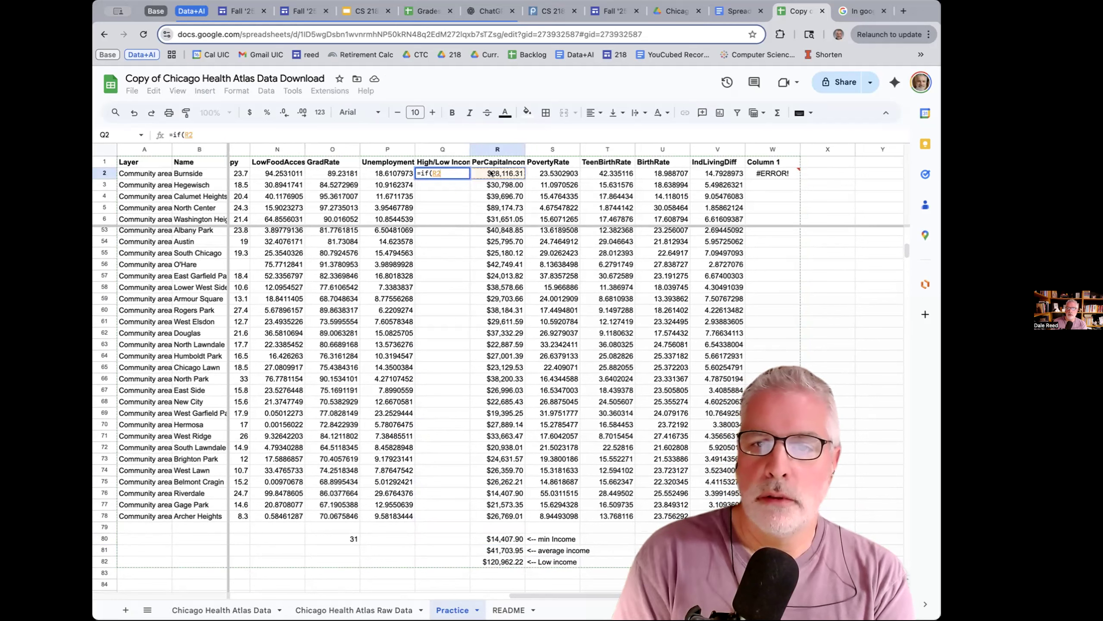
text(<)
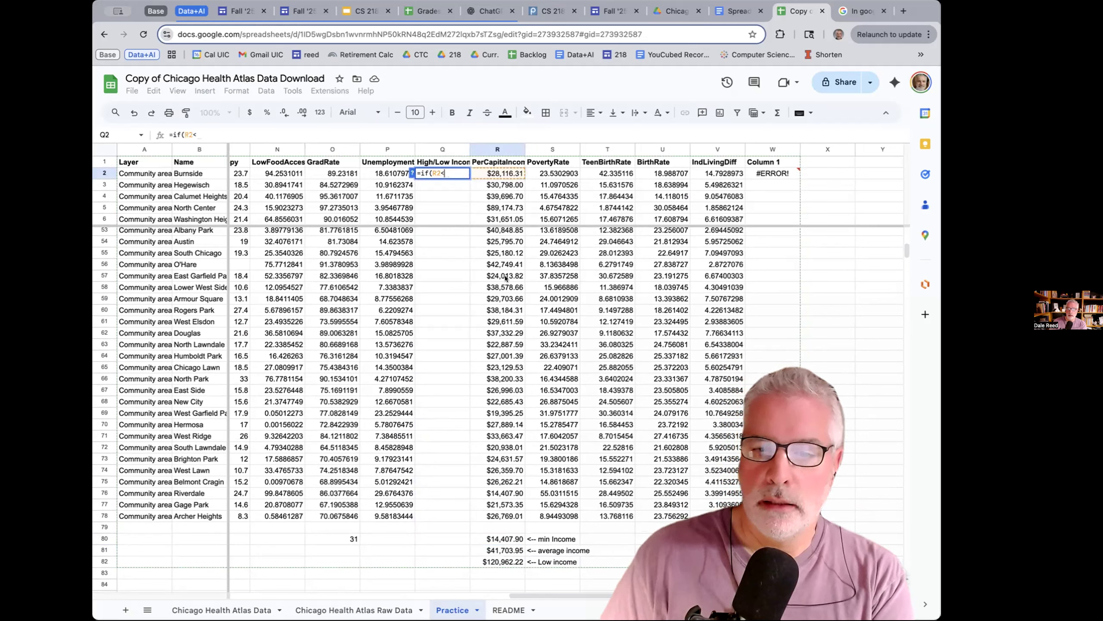
click(502, 551)
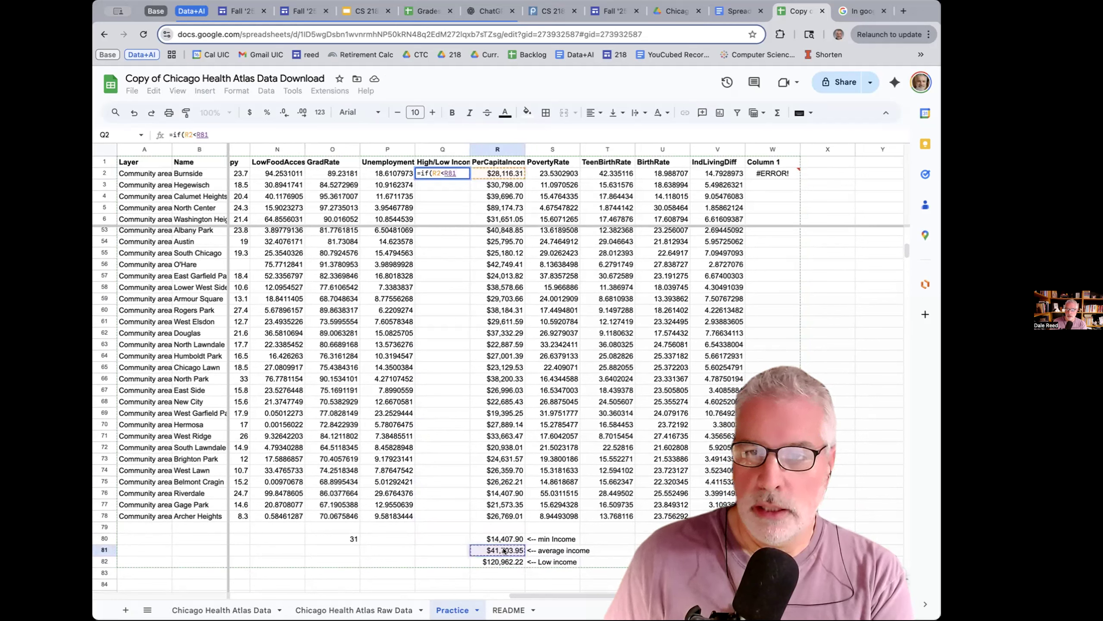
text(,)
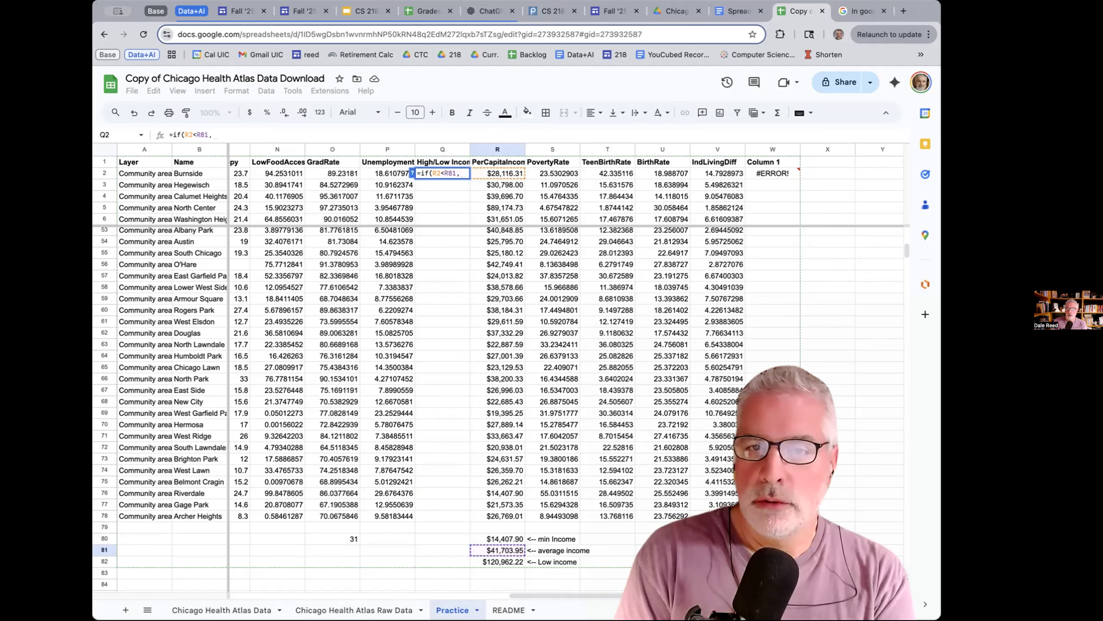
text("low)
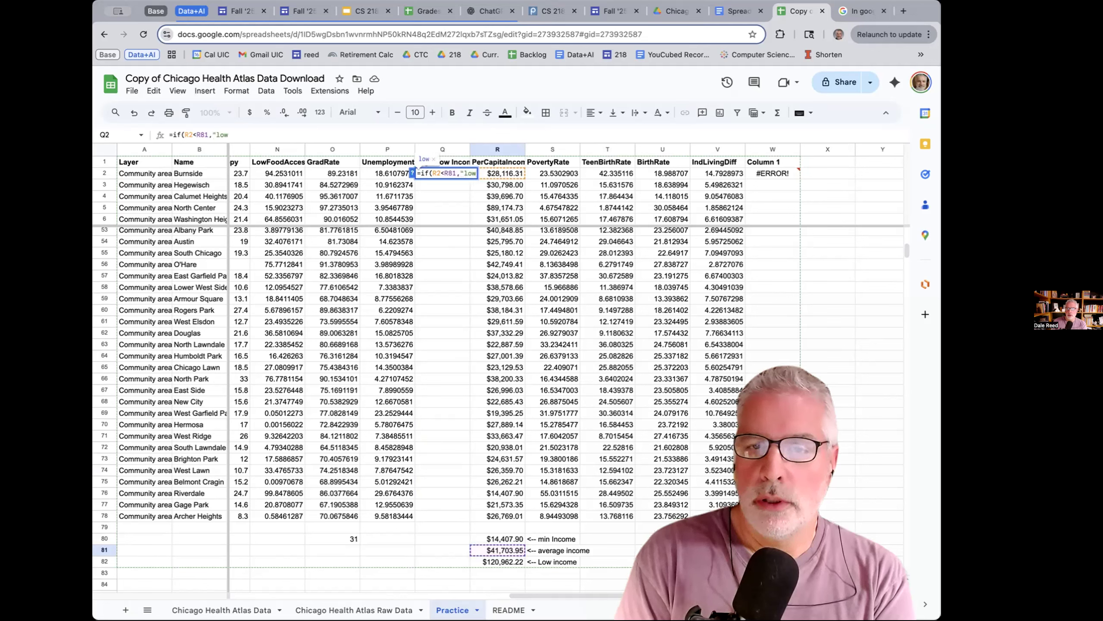
text(")
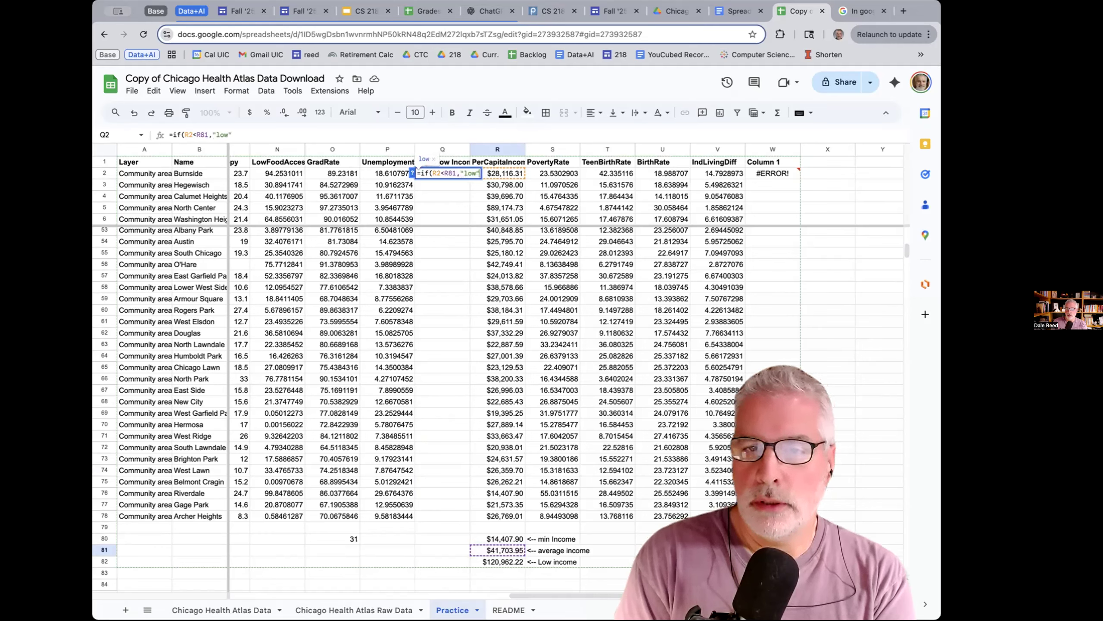
key(BackSpace)
key(BackSpace)
key(BackSpace)
key(BackSpace)
key(BackSpace)
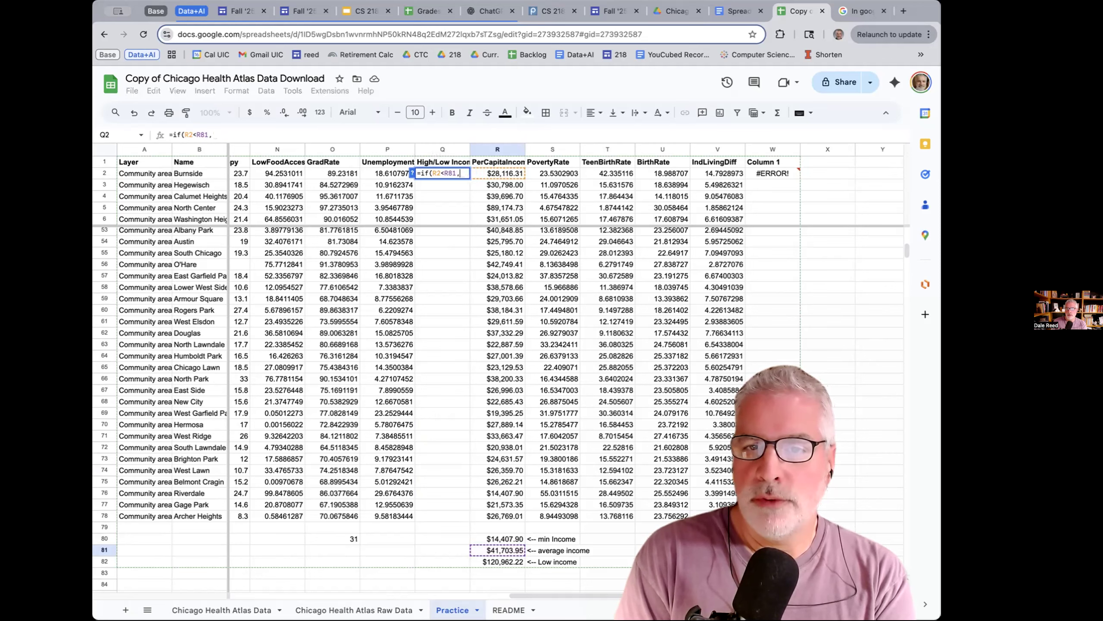
text(low))
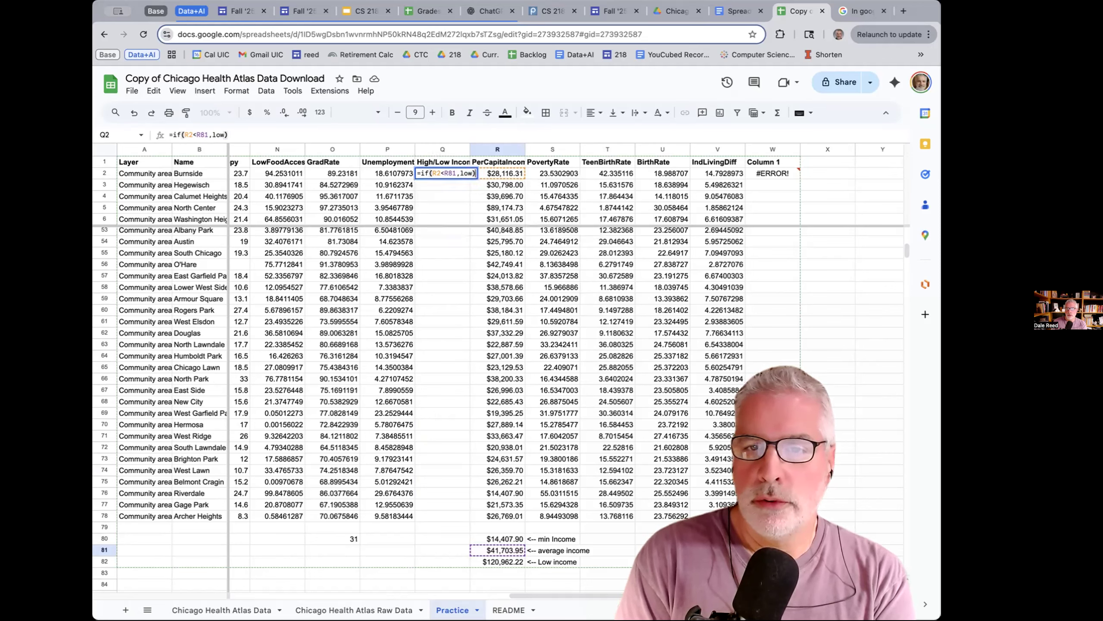
key(Return)
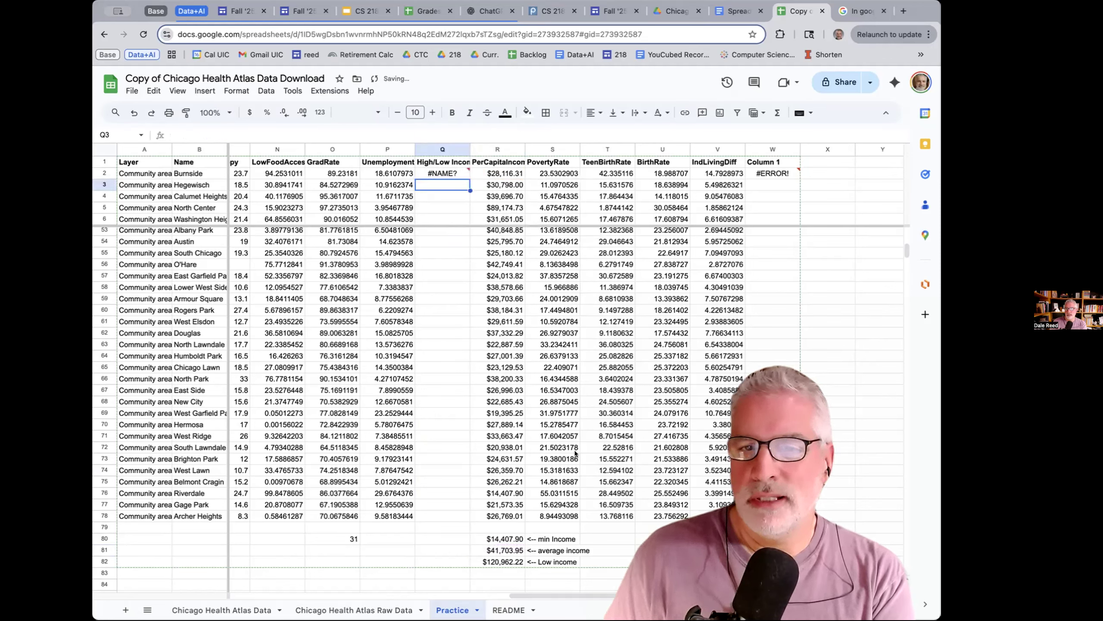
- Correct the Q2 formula by putting low in double quotes: =if(R2<R81,"low")
double_click(452, 173)
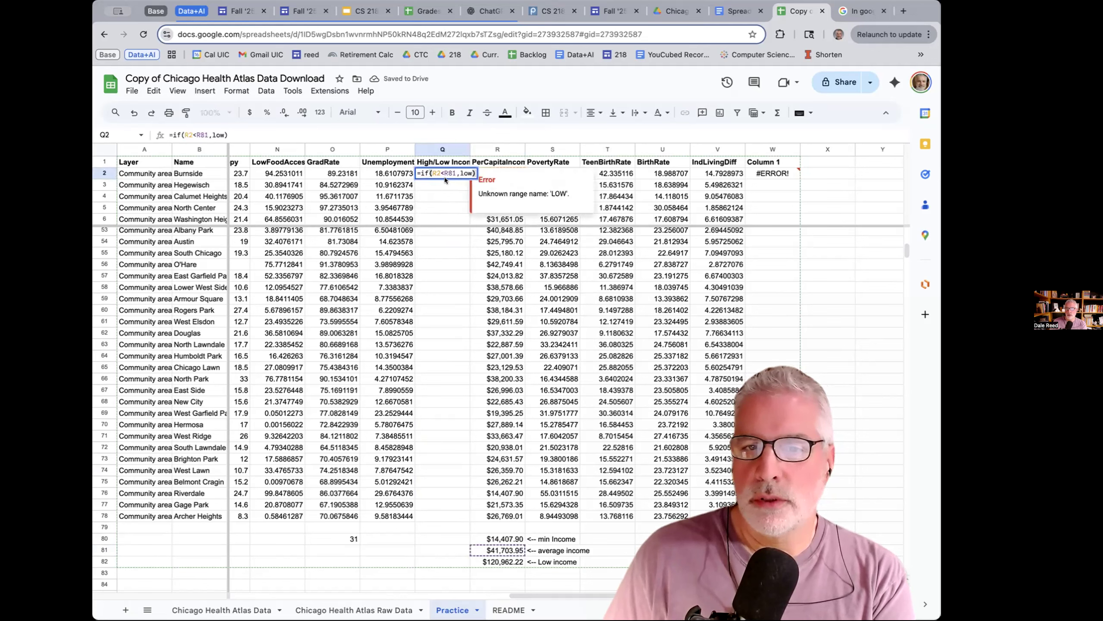
drag(460, 172, 465, 173)
text("lo)
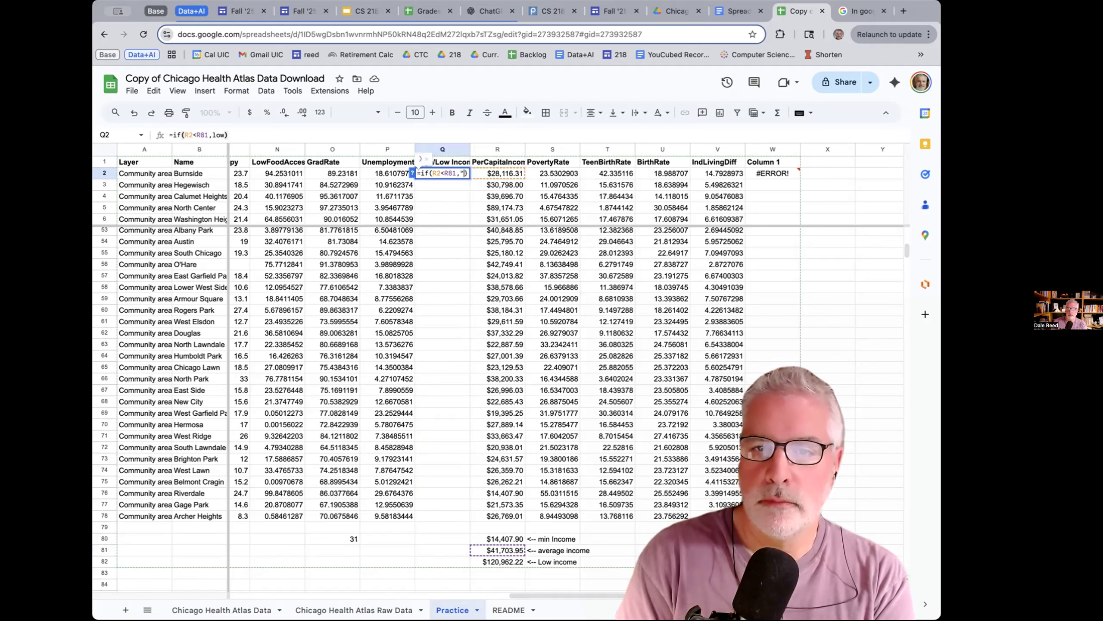
text(")
key(Return)
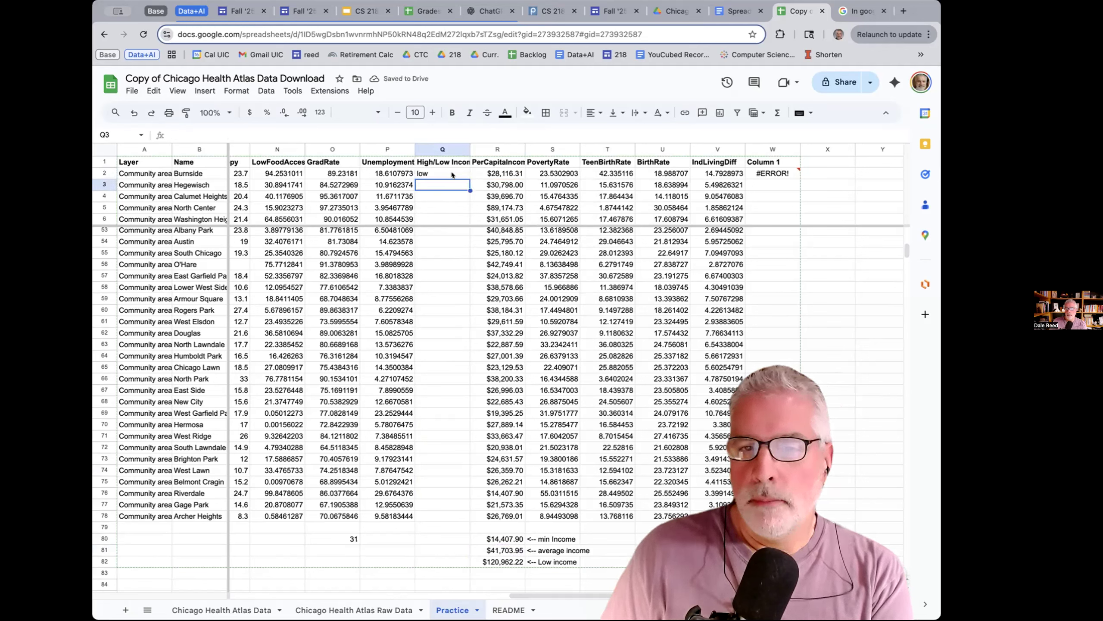
- Copy the Q2 formula into Q3:Q78 of the High/Low Income column
click(452, 172)
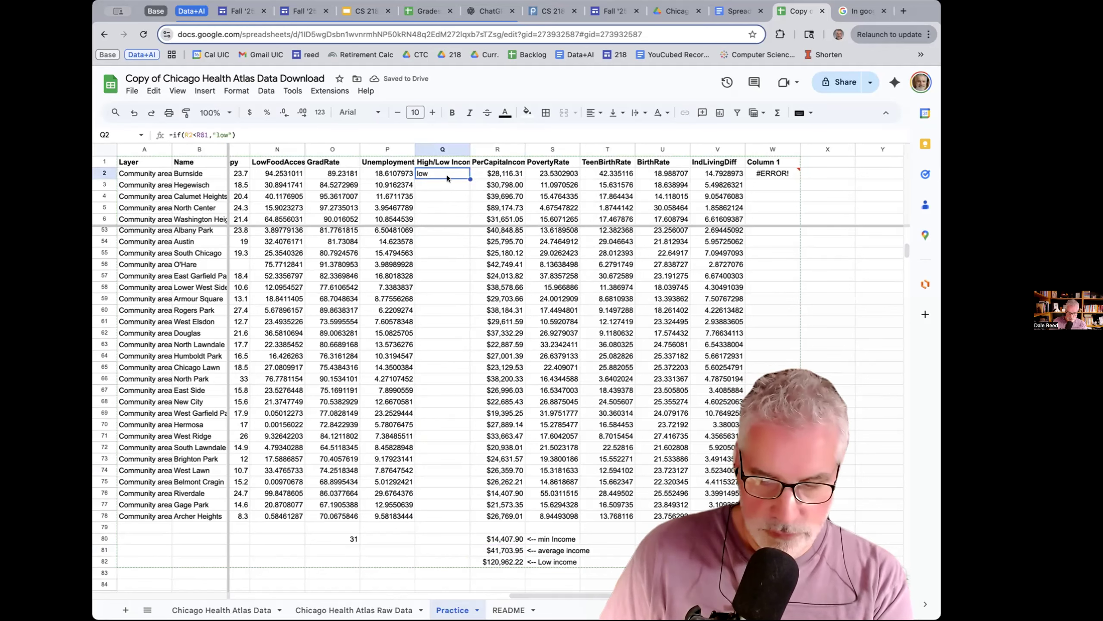
key(ctrl+c)
click(442, 180)
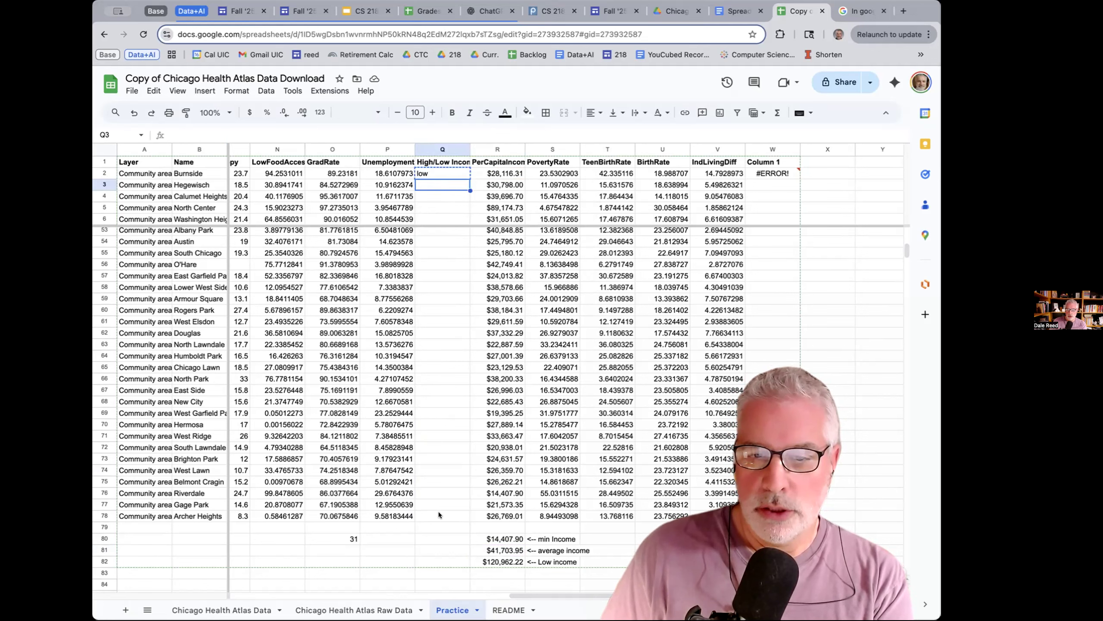
shift+click(438, 511)
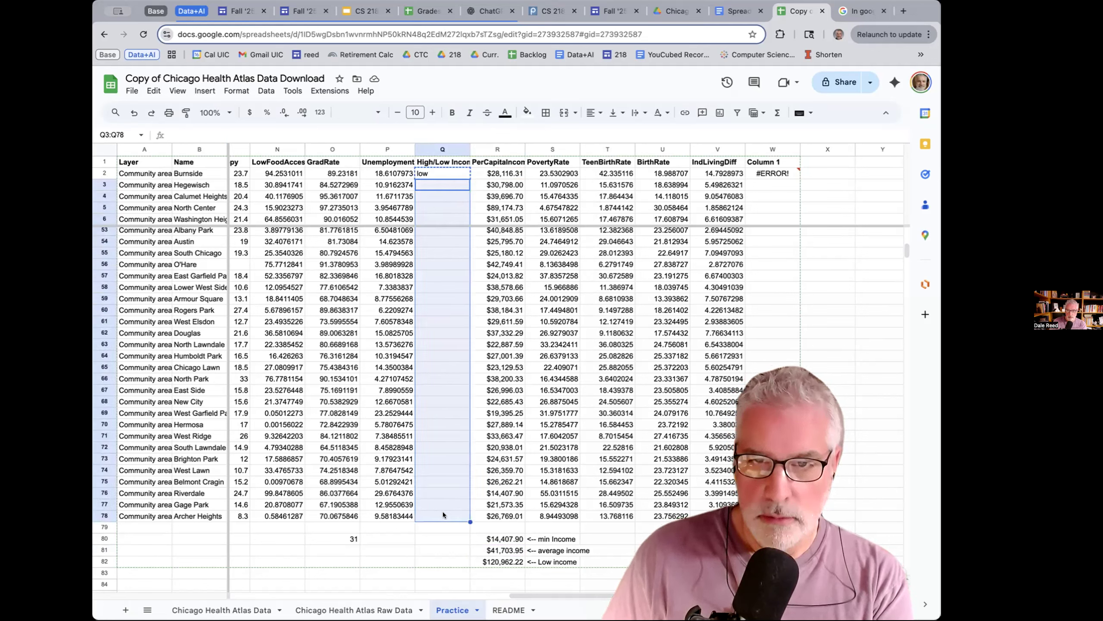
key(ctrl+v)
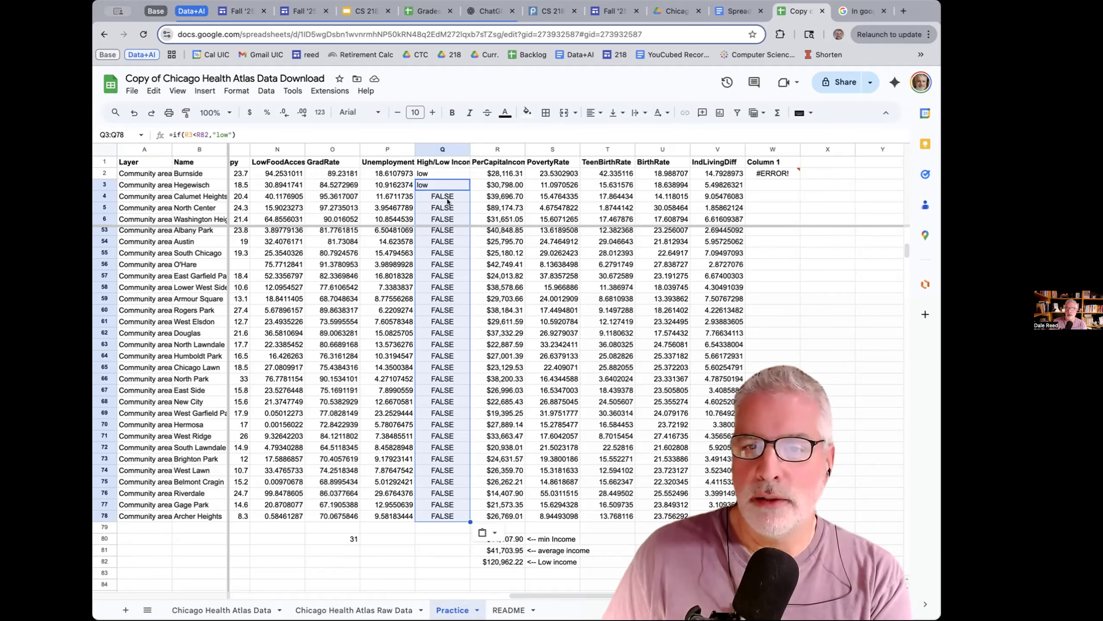
- Check the copied High/Low Income results against the incomes in R3 and R4, and examine the Q2 formula's references to R2 and R81
scroll(448, 200, up, 1)
scroll(449, 200, down, 2)
scroll(448, 200, left, 1)
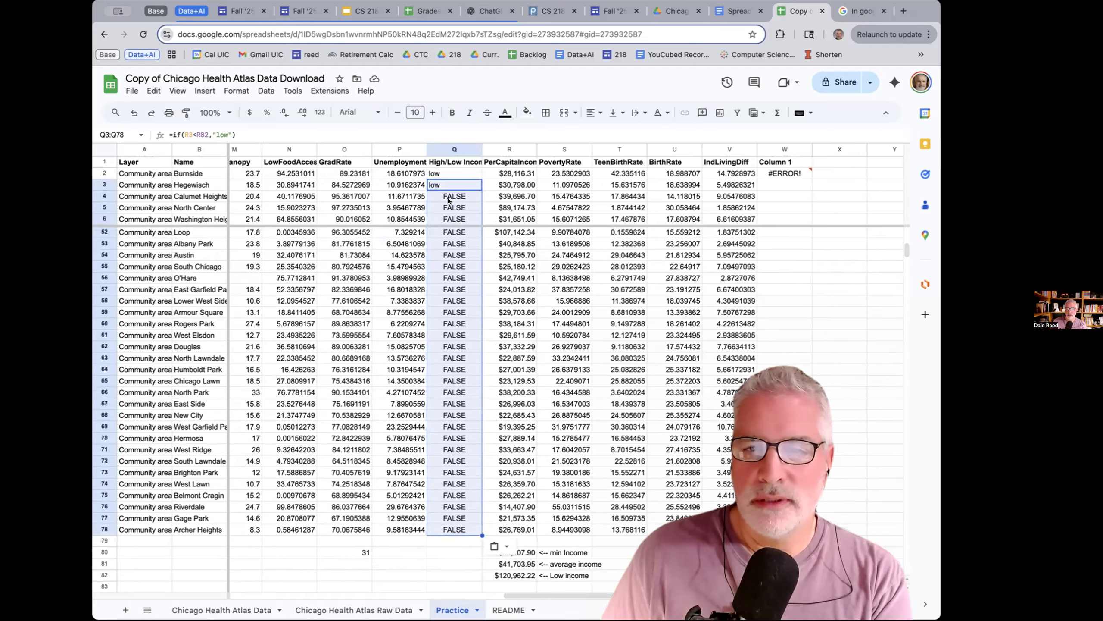
click(501, 187)
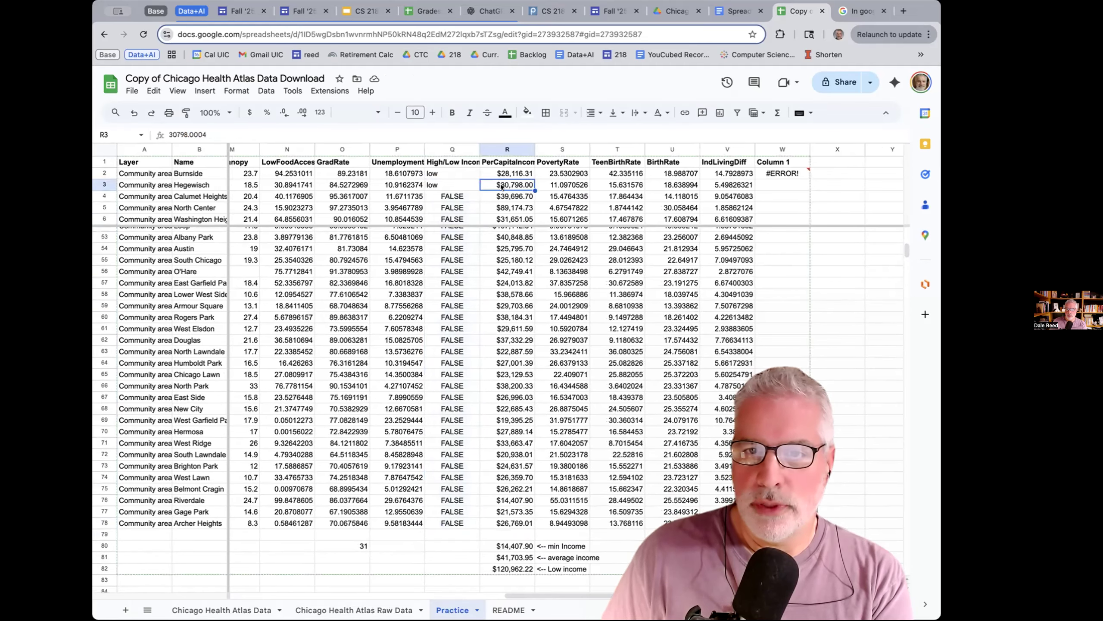
click(501, 197)
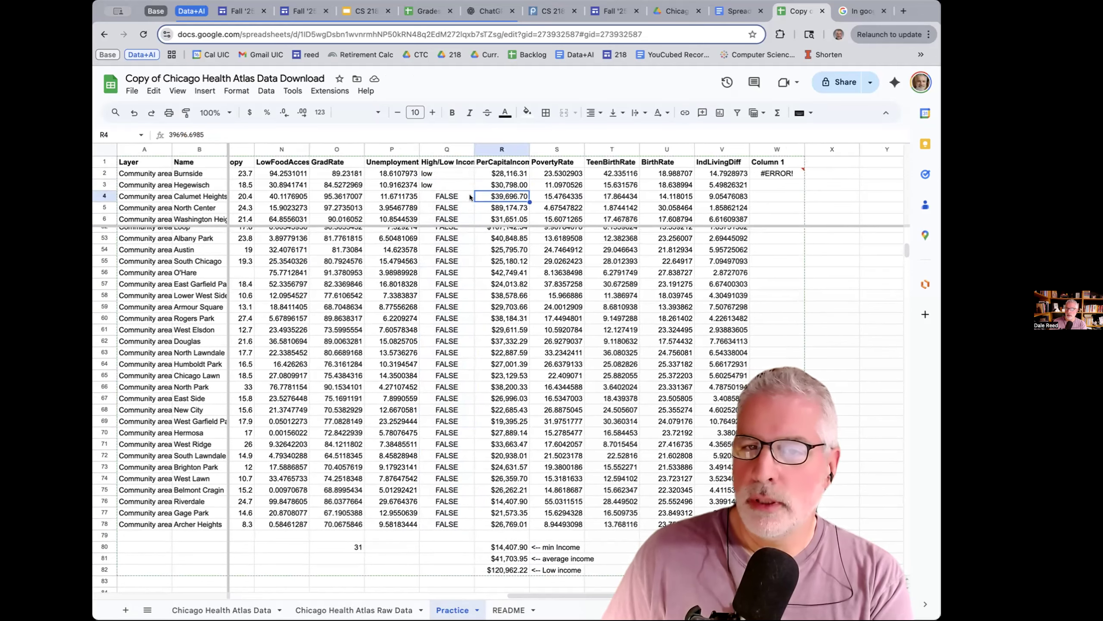
click(451, 172)
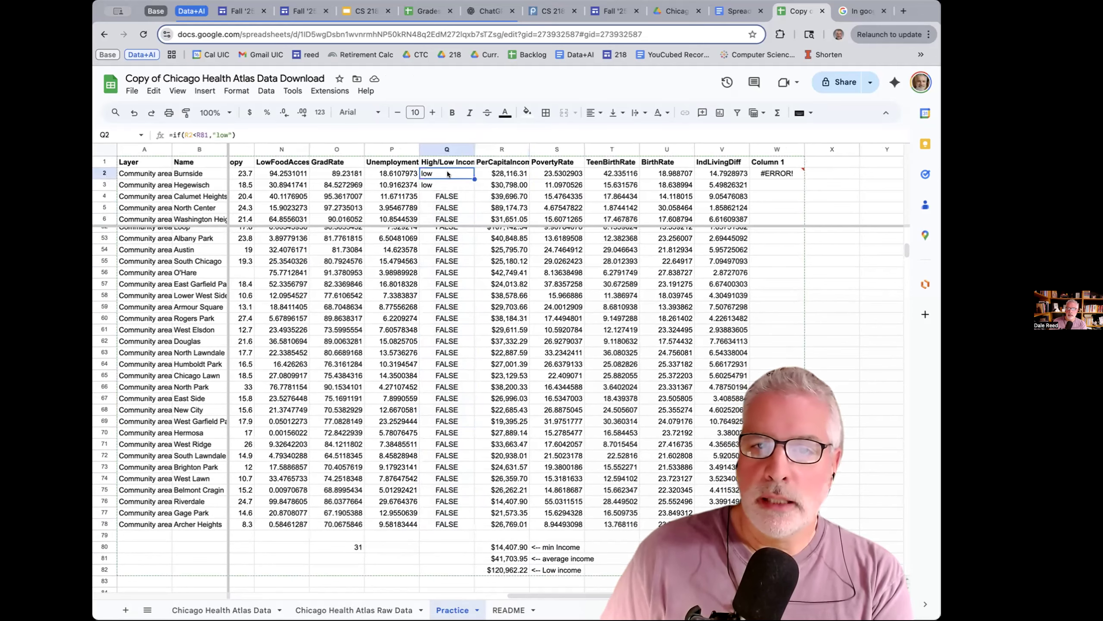
scroll(448, 175, up, 1)
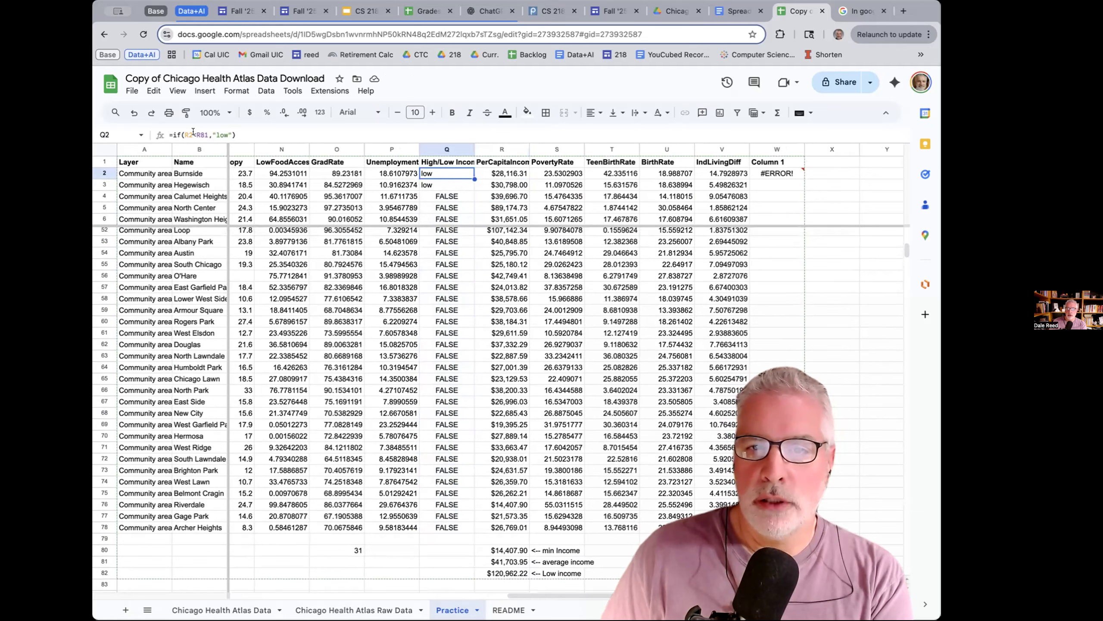
click(506, 174)
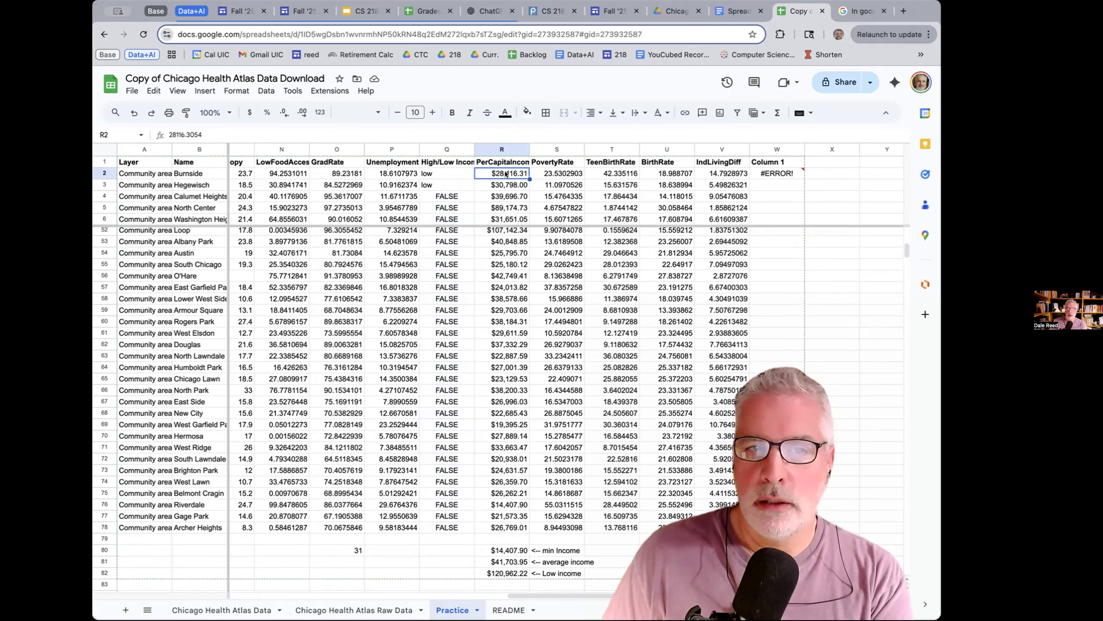
click(460, 171)
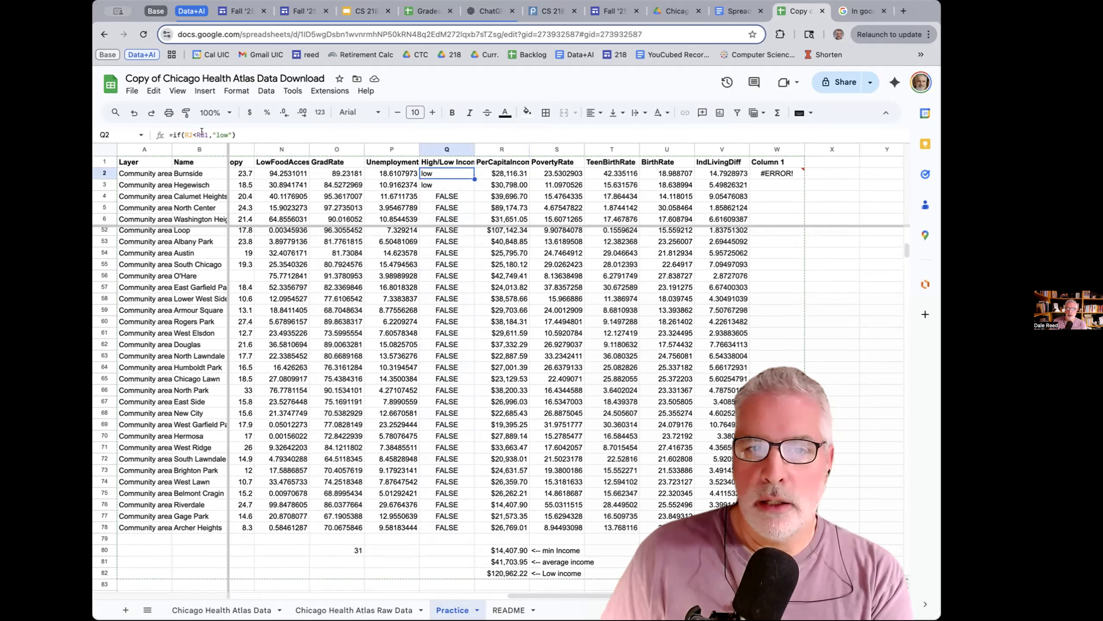
click(501, 562)
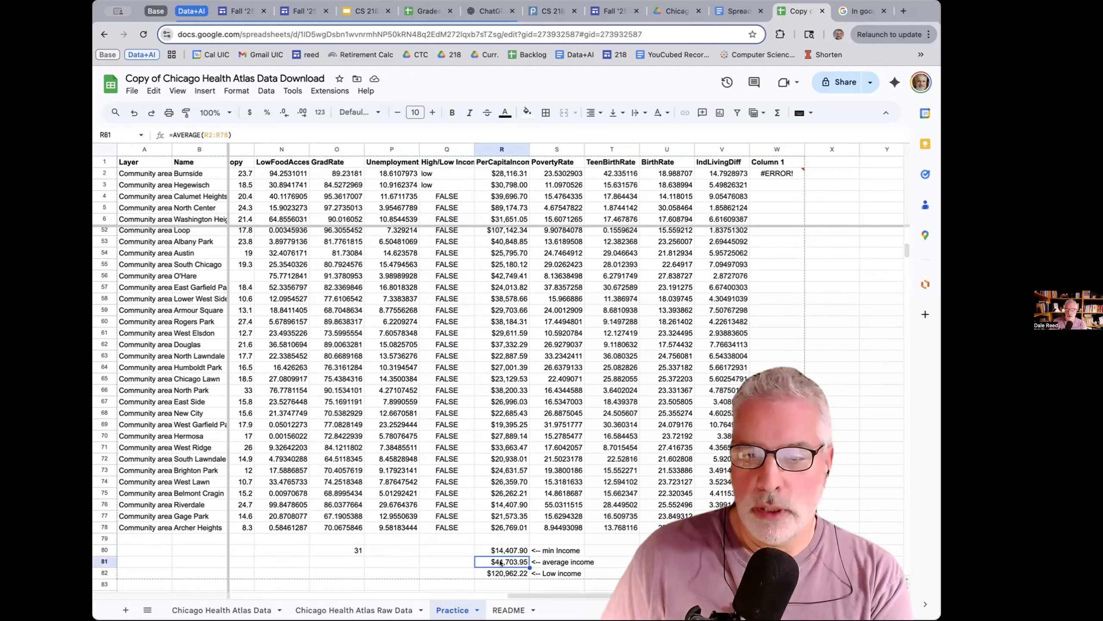
click(454, 172)
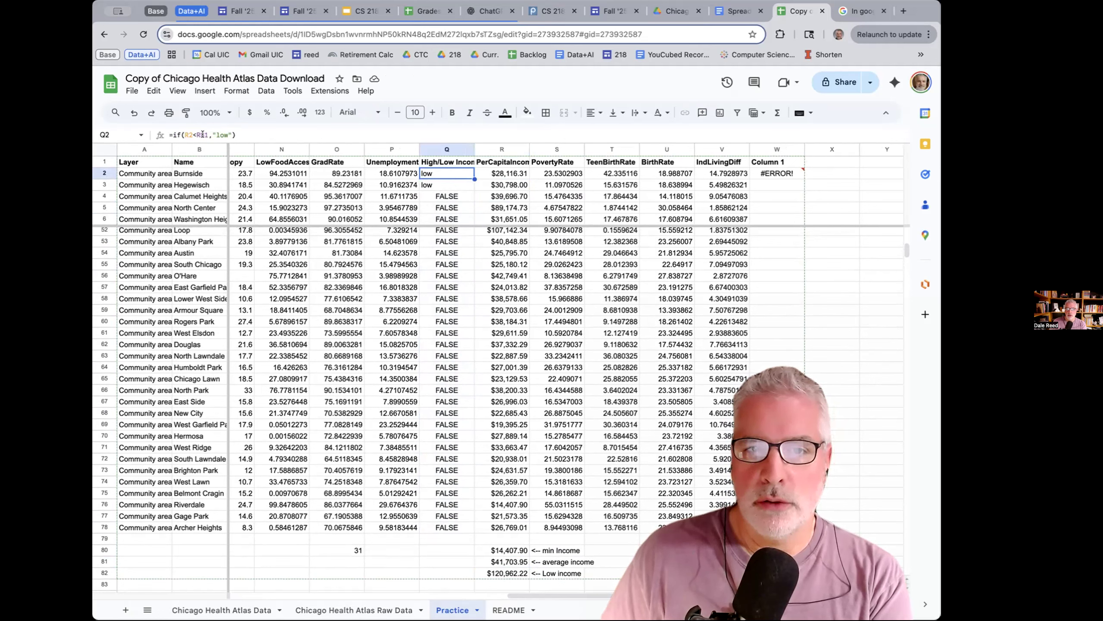
- Examine the High/Low Income formula in Q3 and the cells it compares, R3 and R82, against the average income in R81
click(457, 185)
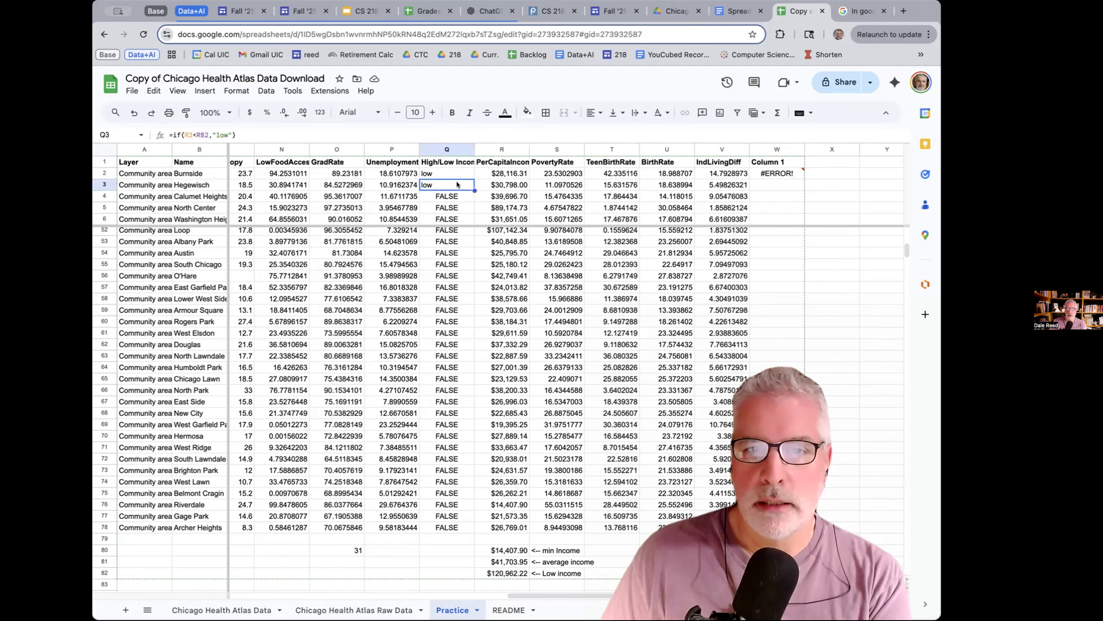
double_click(457, 185)
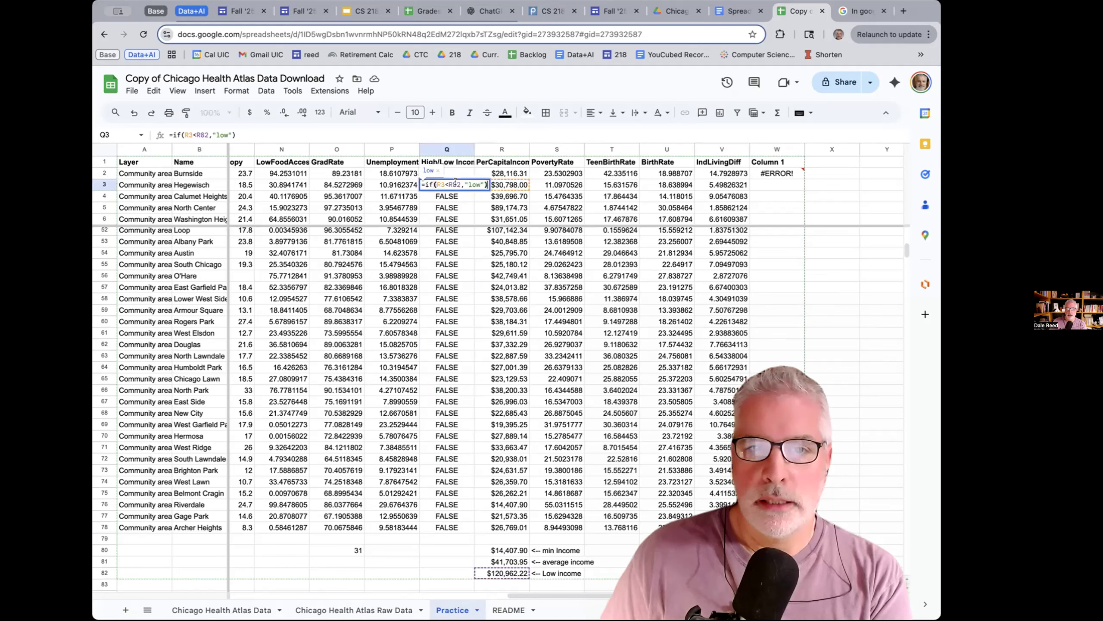
key(Escape)
click(512, 186)
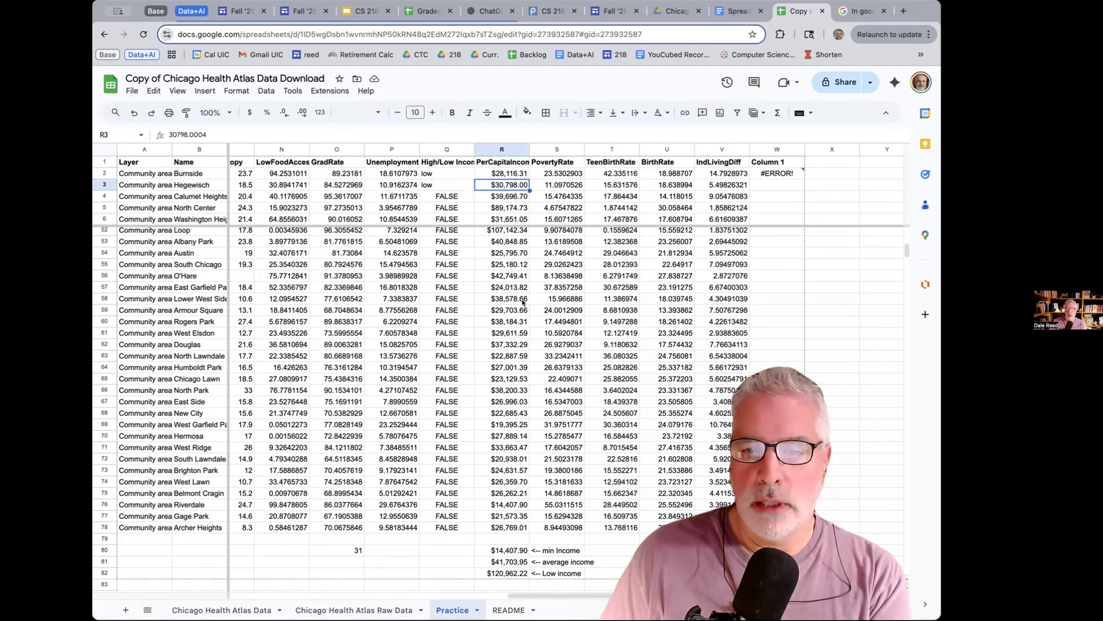
scroll(514, 578, right, 1)
click(505, 574)
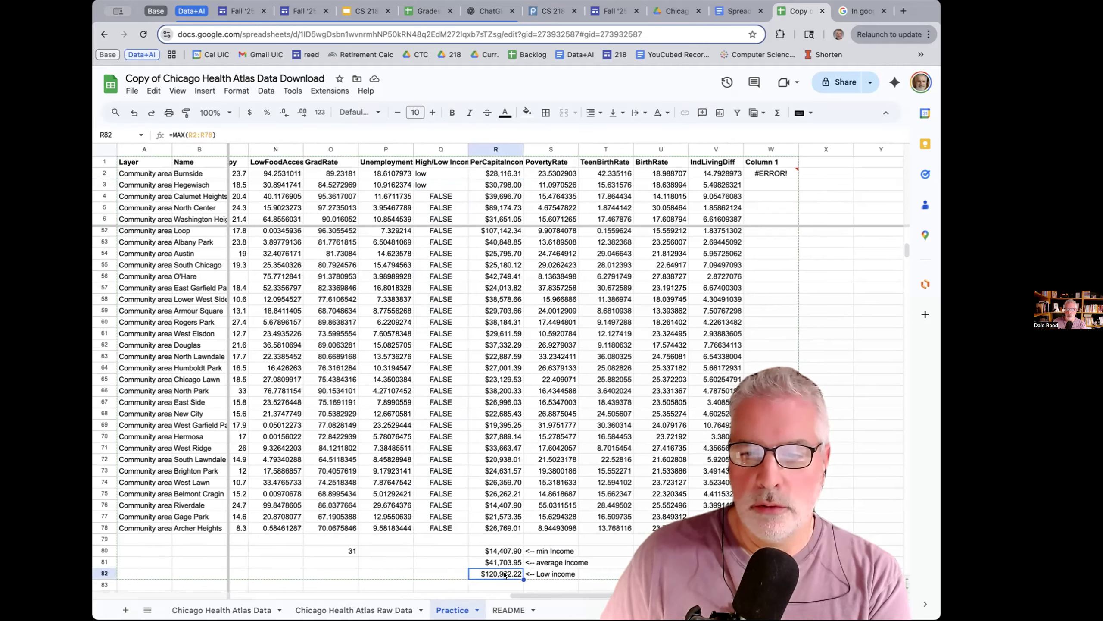
click(506, 564)
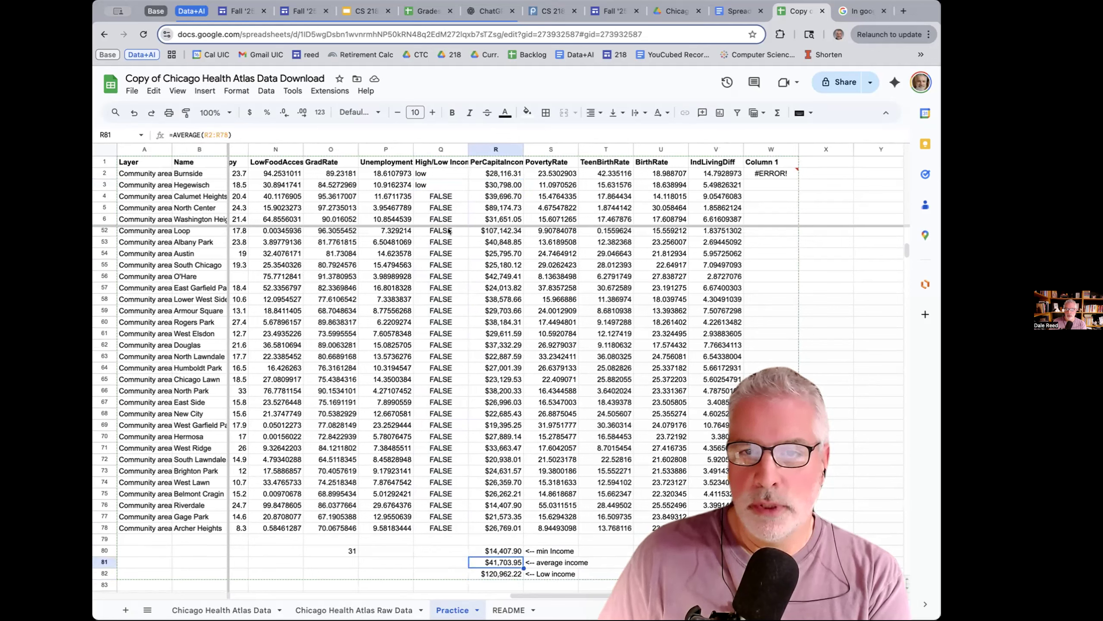
- Compare the formulas in Q3 and Q4 with Q2 to see how the average-income reference shifts to R82 and the empty R83
click(434, 184)
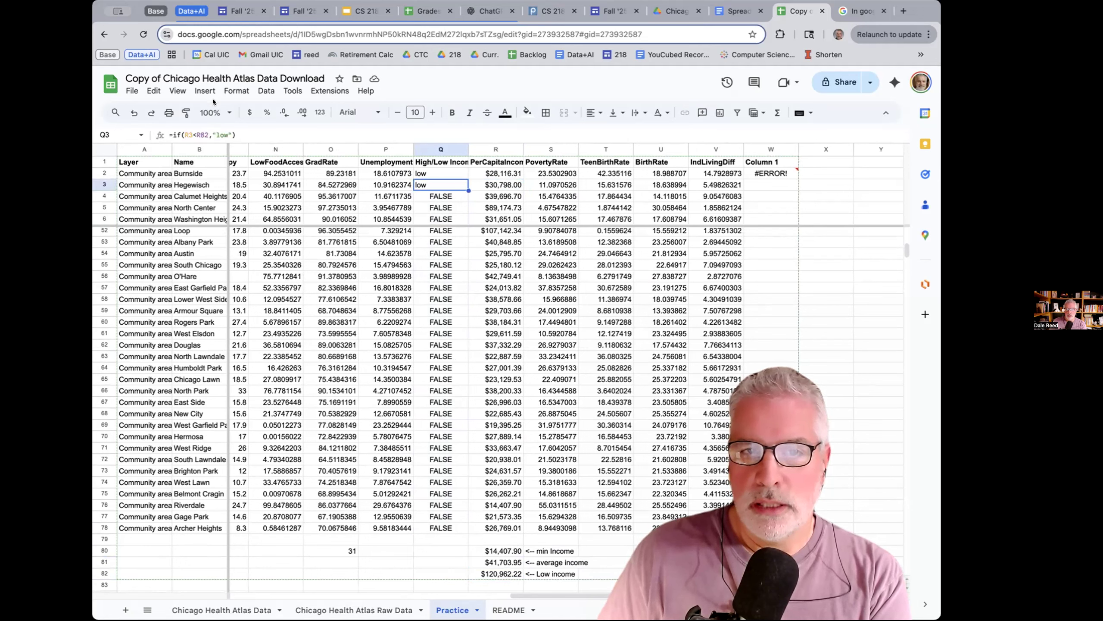
click(452, 197)
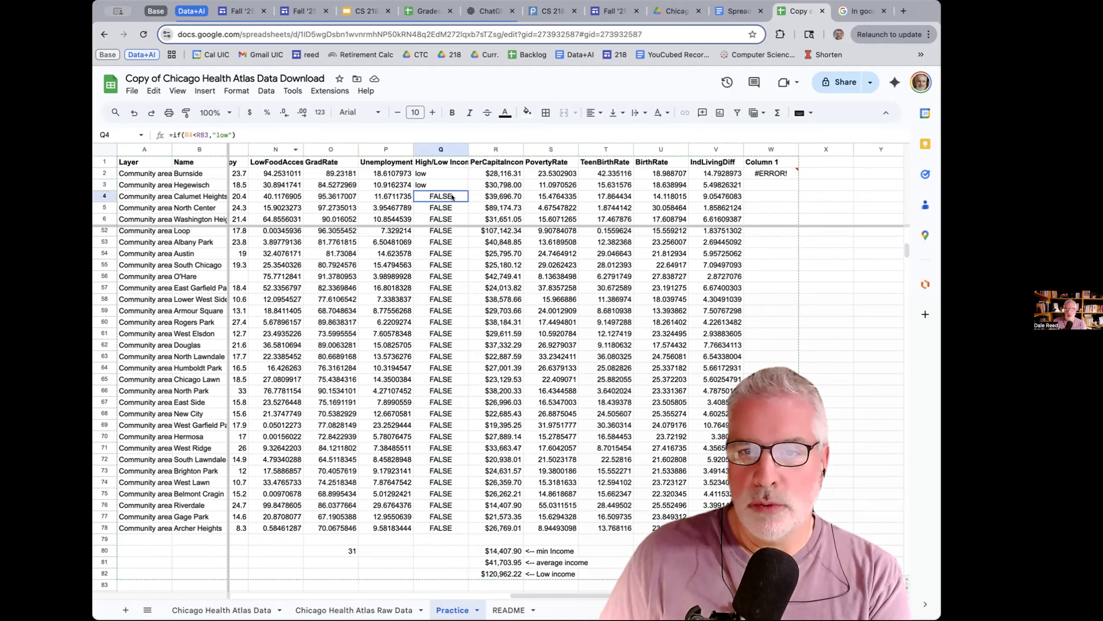
click(507, 198)
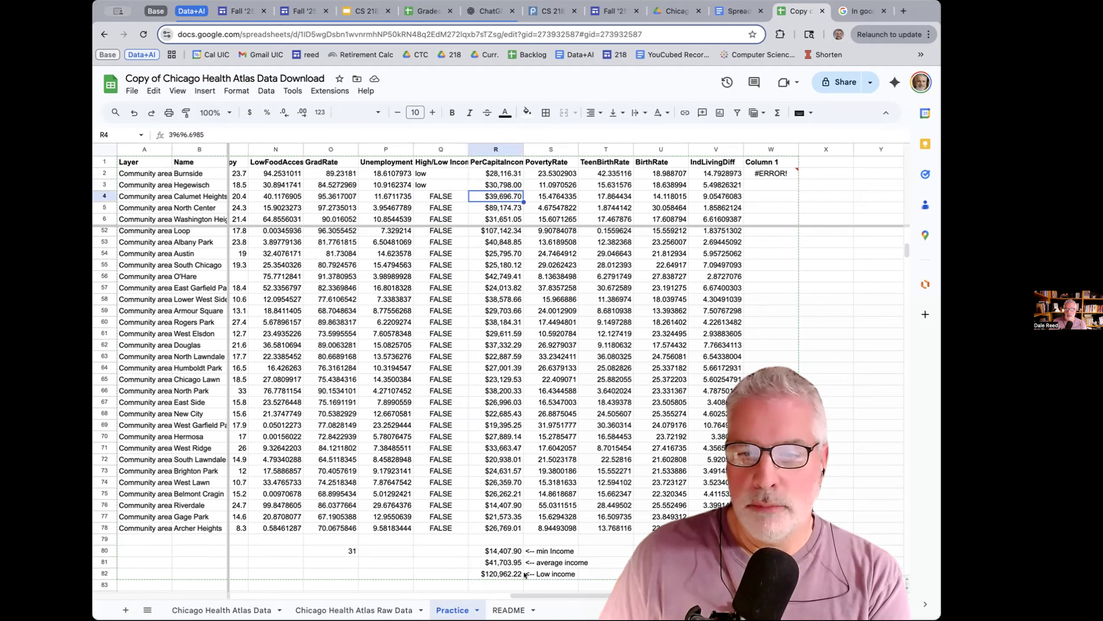
click(517, 583)
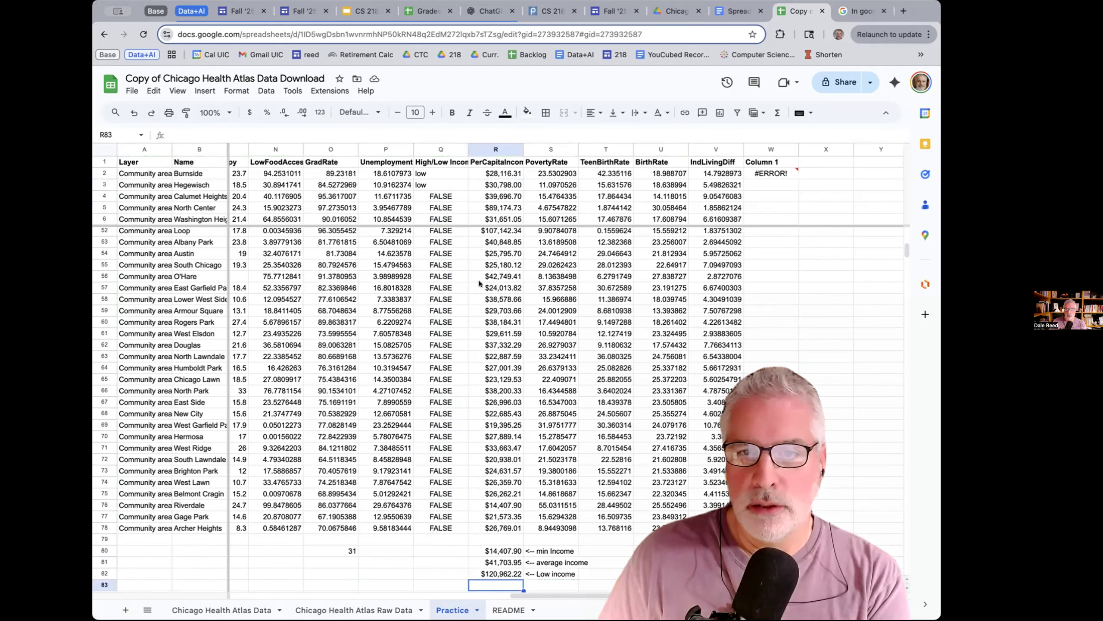
click(445, 184)
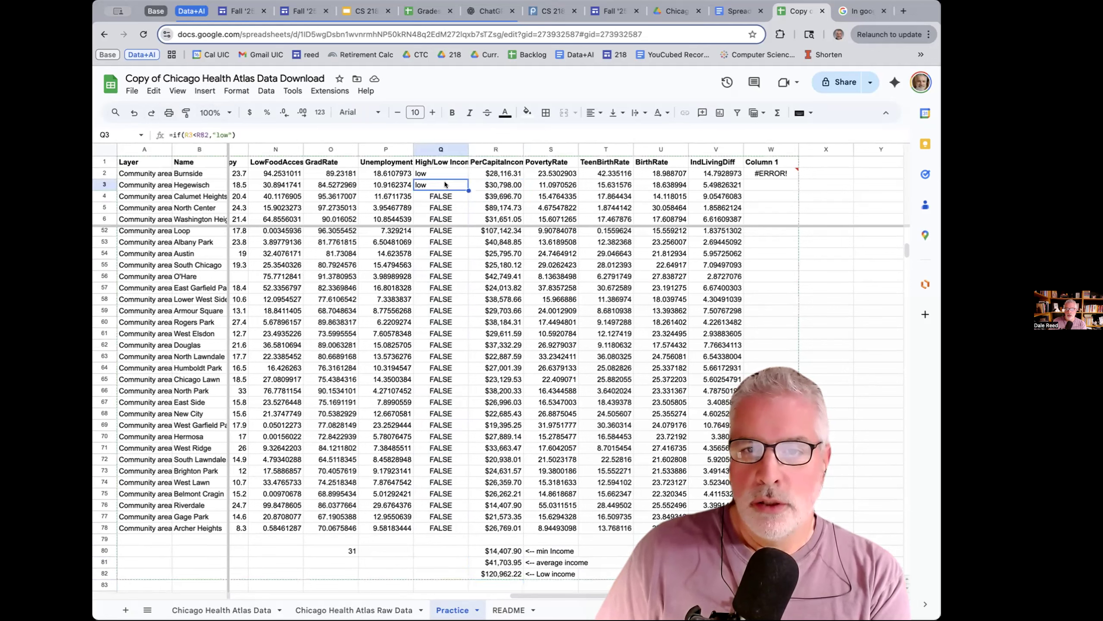
double_click(200, 131)
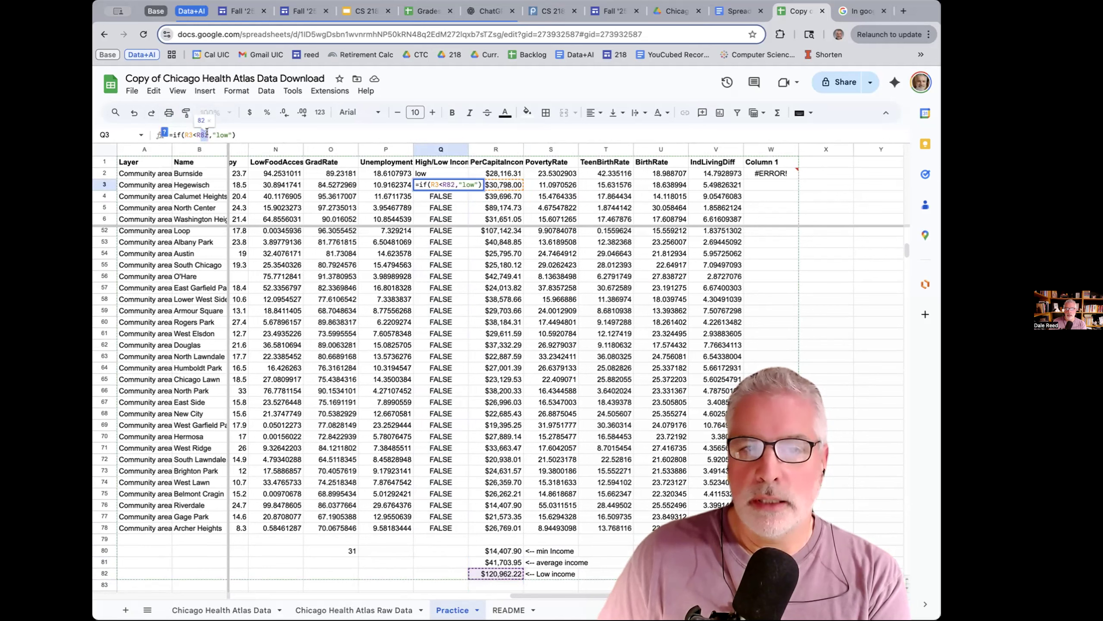
key(Return)
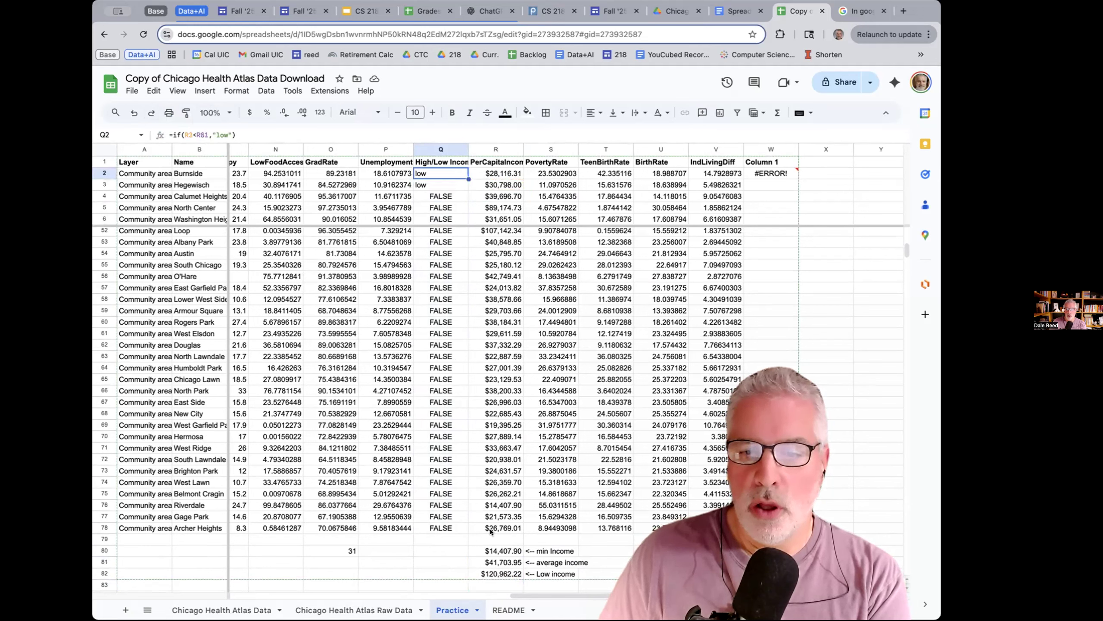
click(495, 562)
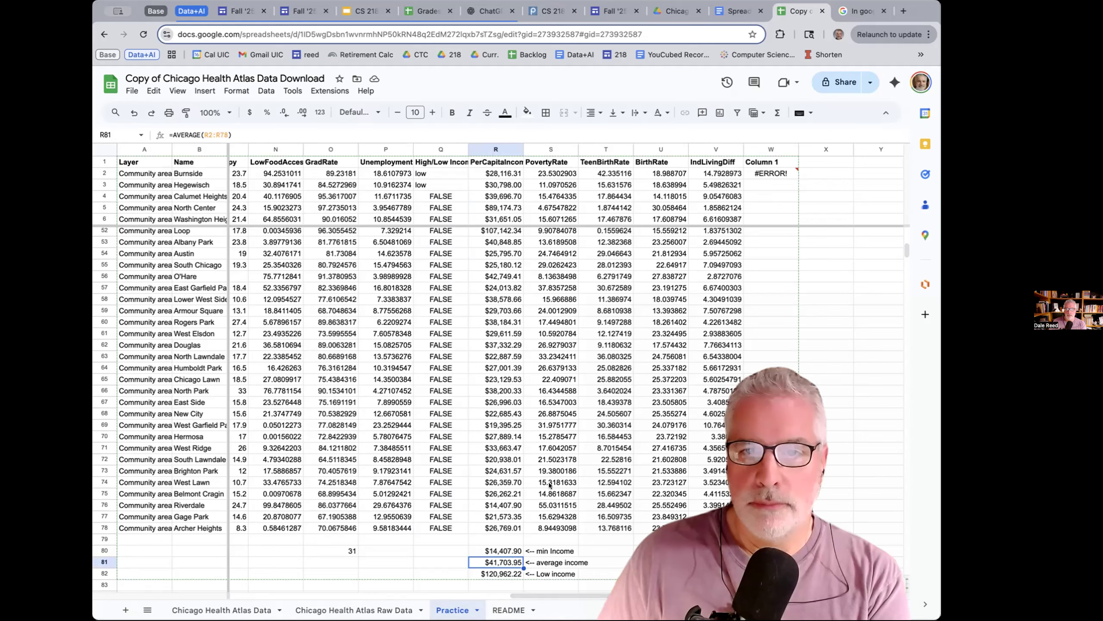
- Lock the row of the average-income reference in the Q2 formula, making it =if(R2<R$81,"low")
click(450, 173)
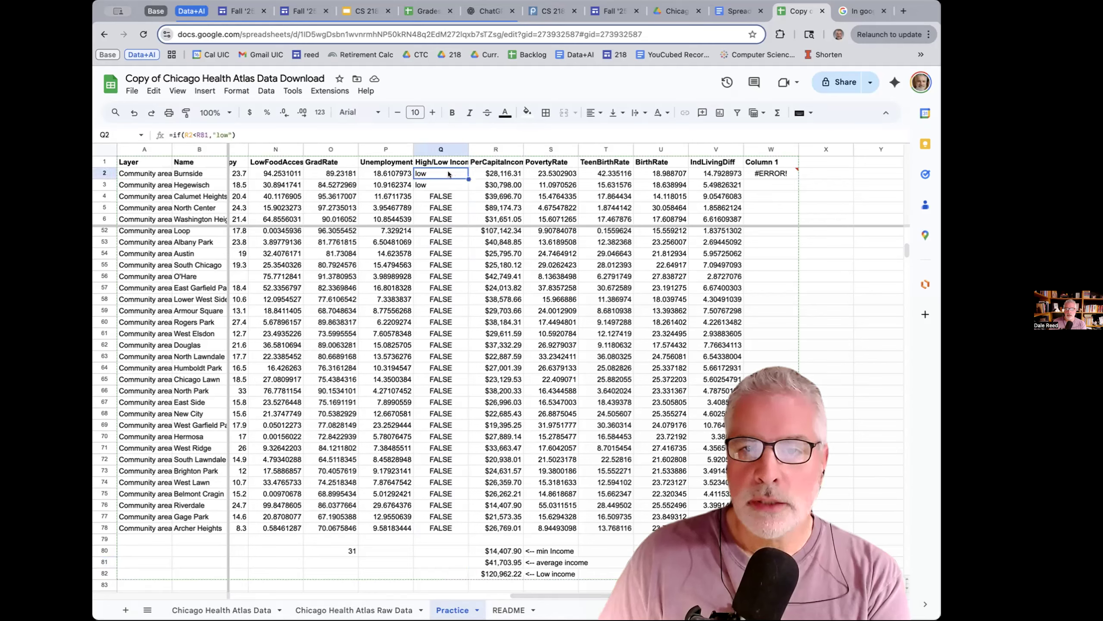
click(199, 133)
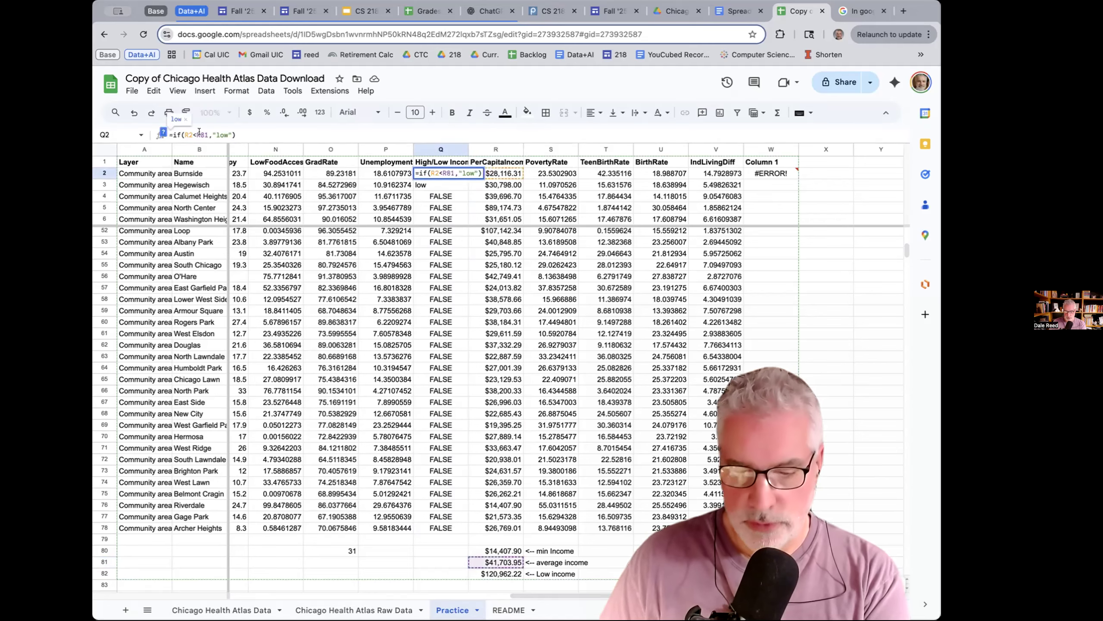
text($)
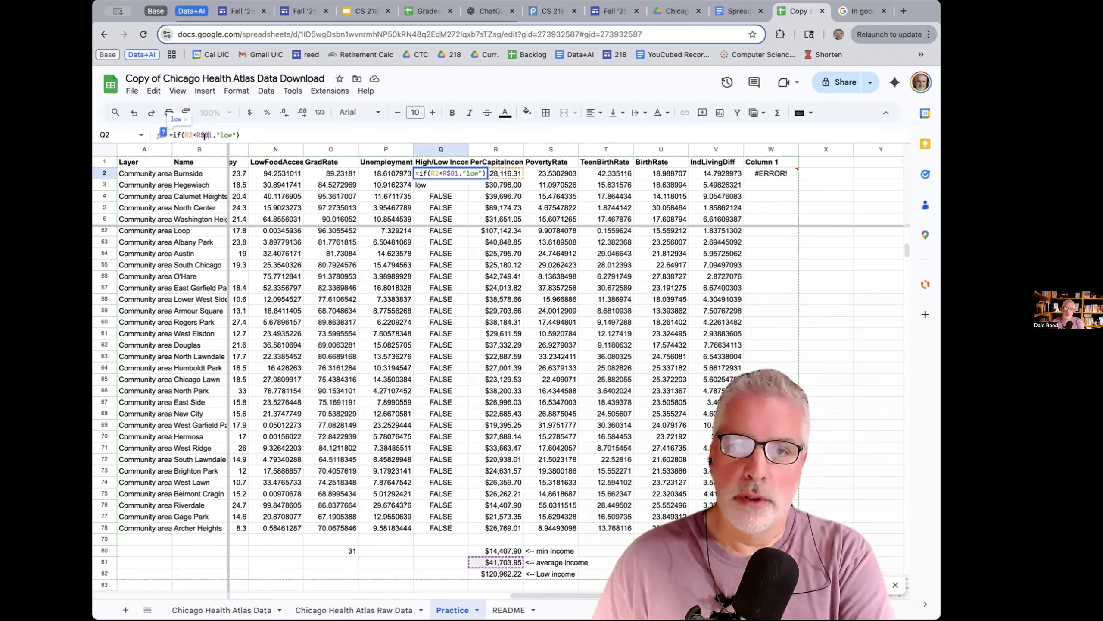
click(453, 184)
- Copy the row-locked Q2 formula over Q3:Q78 in the High/Low Income column
click(448, 171)
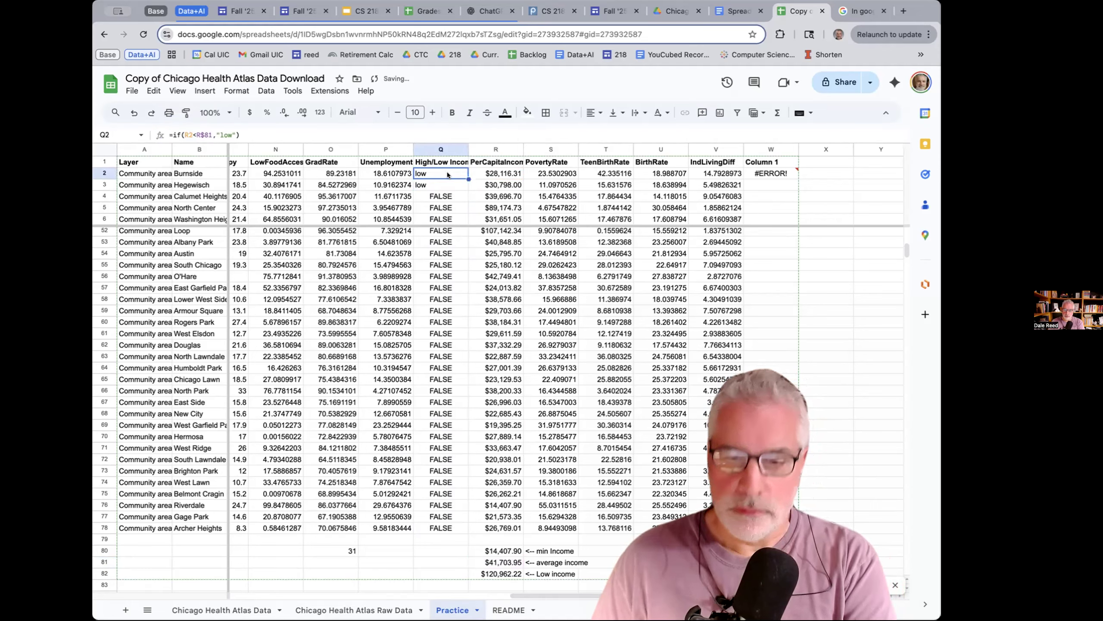
key(ctrl+c)
click(454, 185)
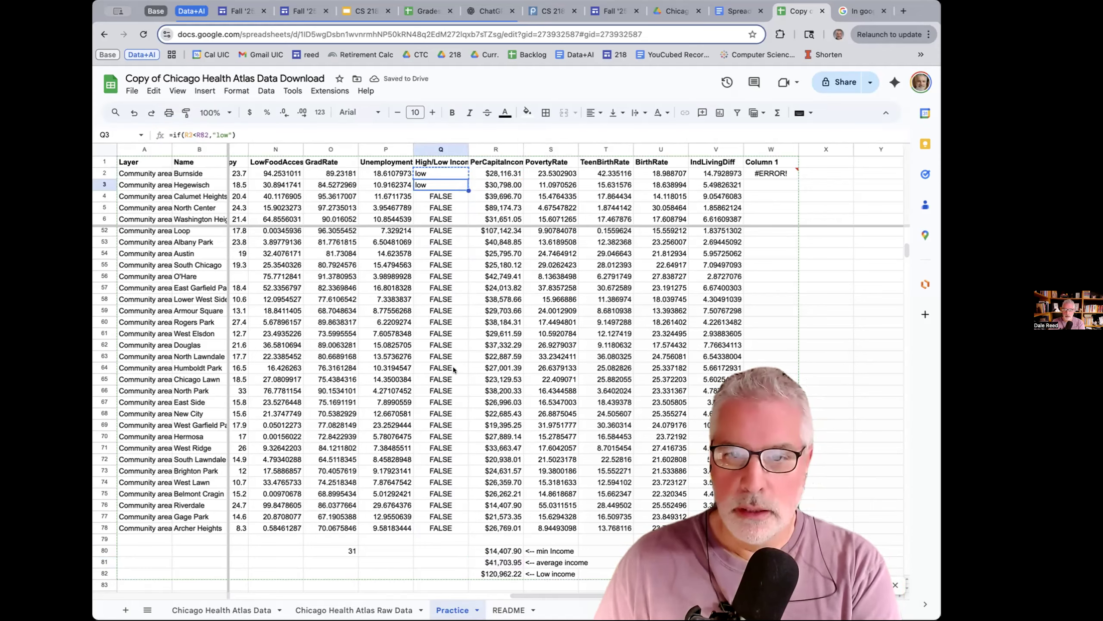
shift+click(453, 521)
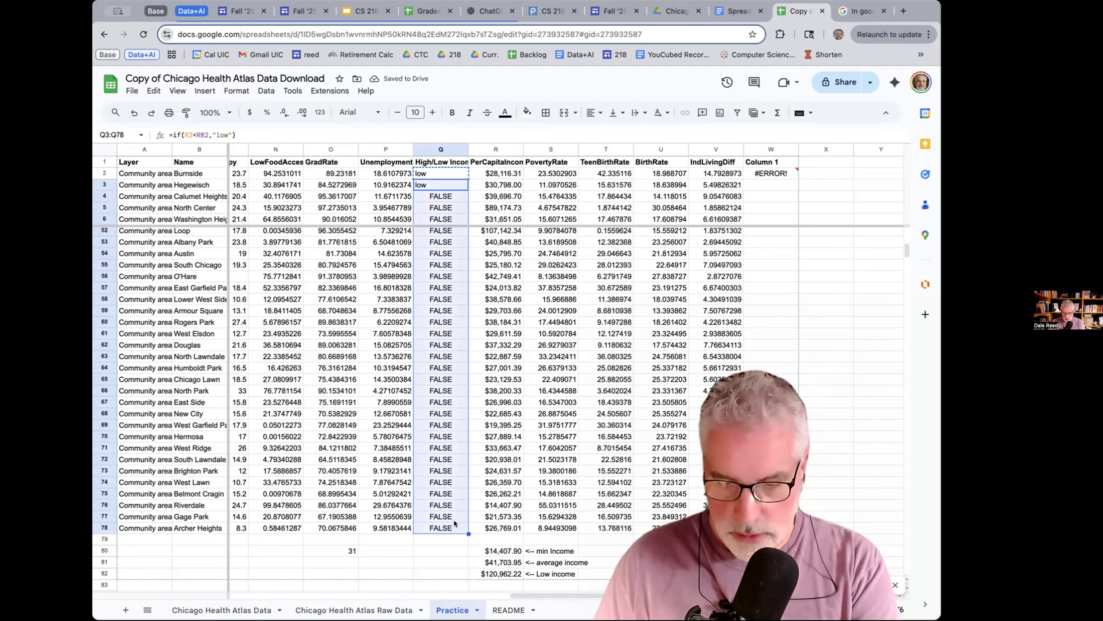
key(ctrl+v)
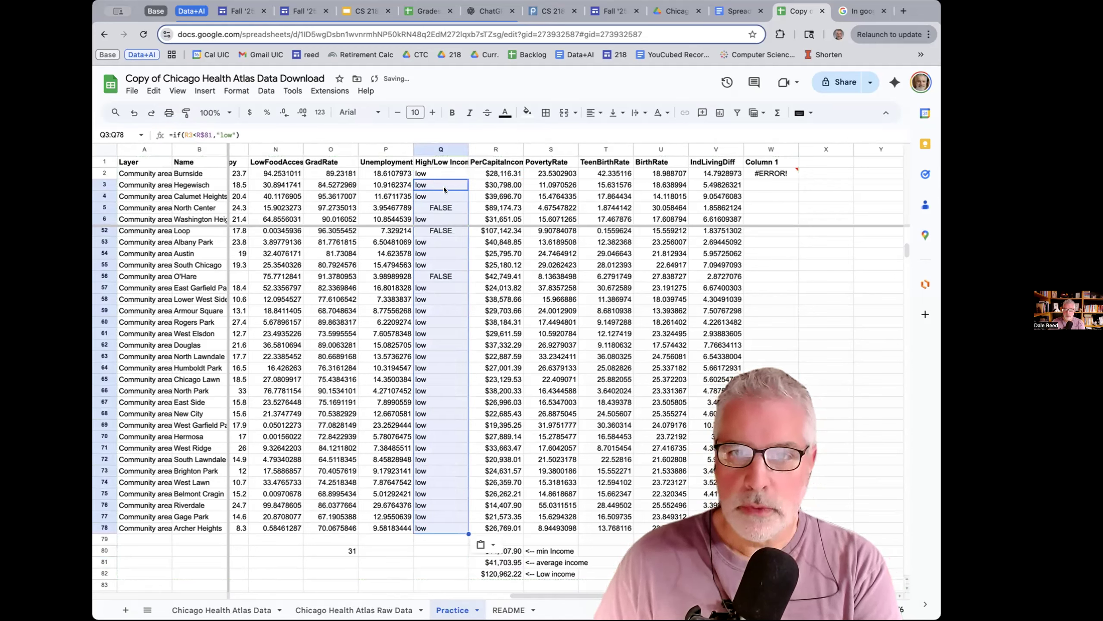
- Check that the copied formulas in Q3, Q5 and Q6 refer to R$81, and review North Center's income in R5
click(431, 173)
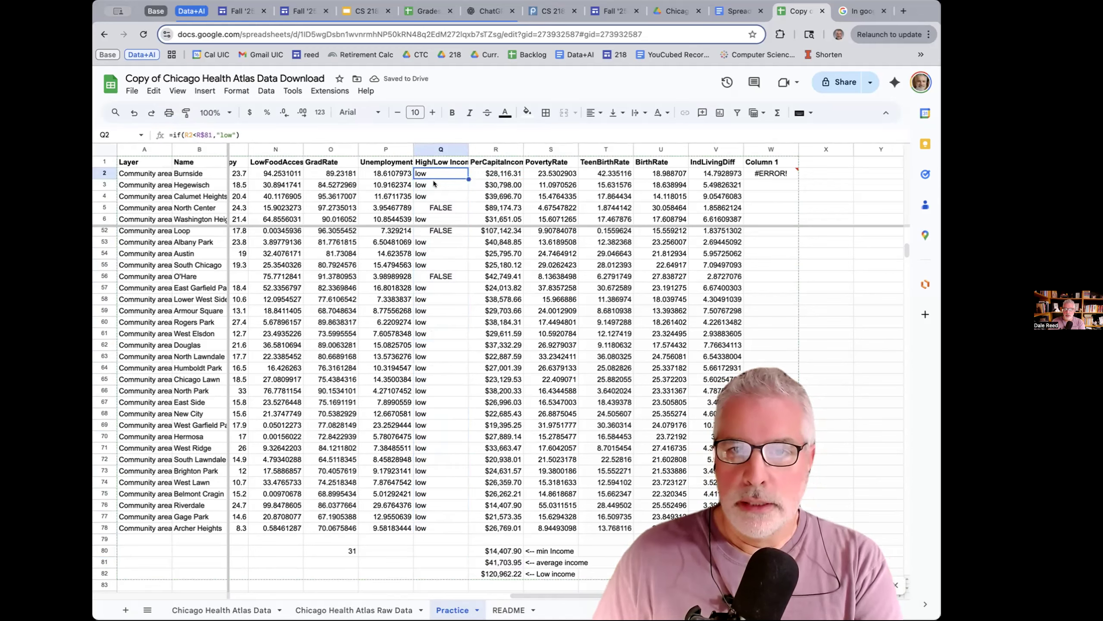
click(434, 184)
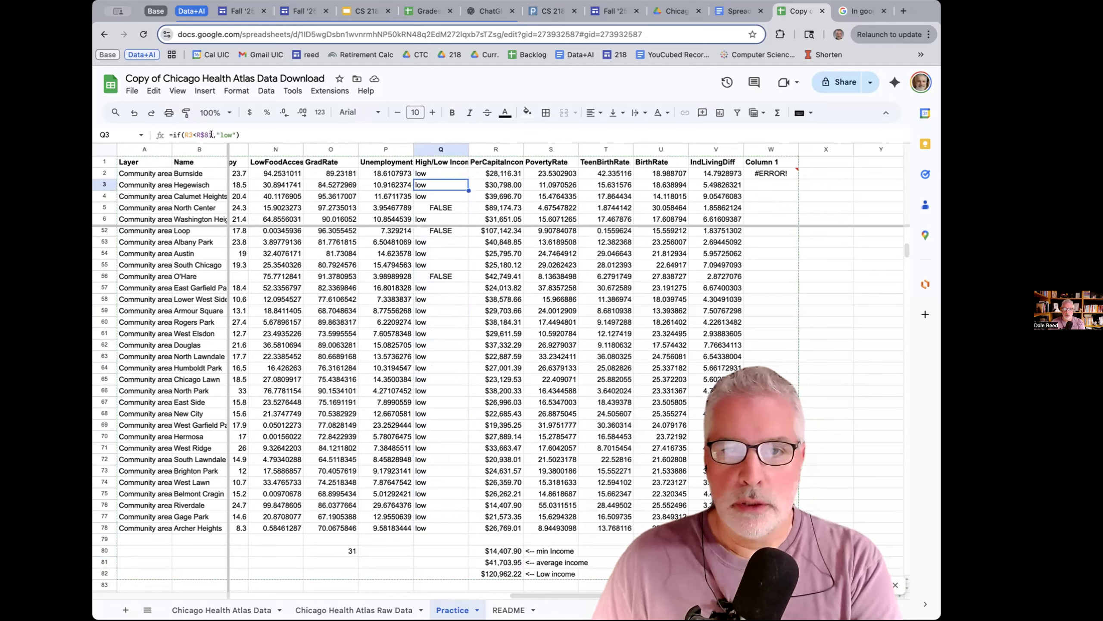
drag(212, 135, 203, 135)
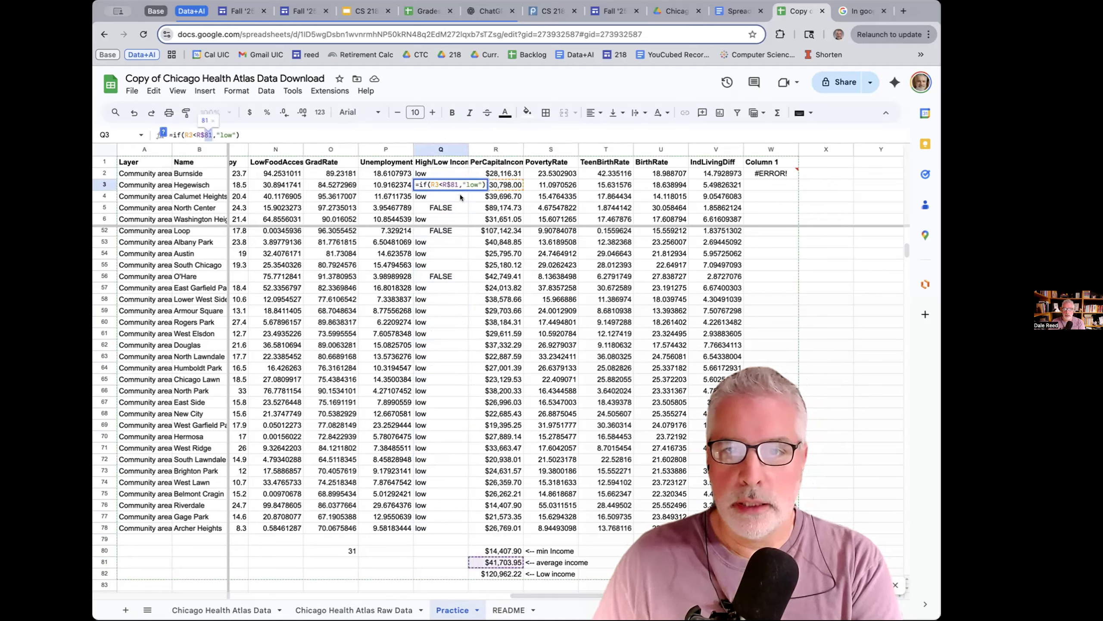
key(Return)
click(454, 207)
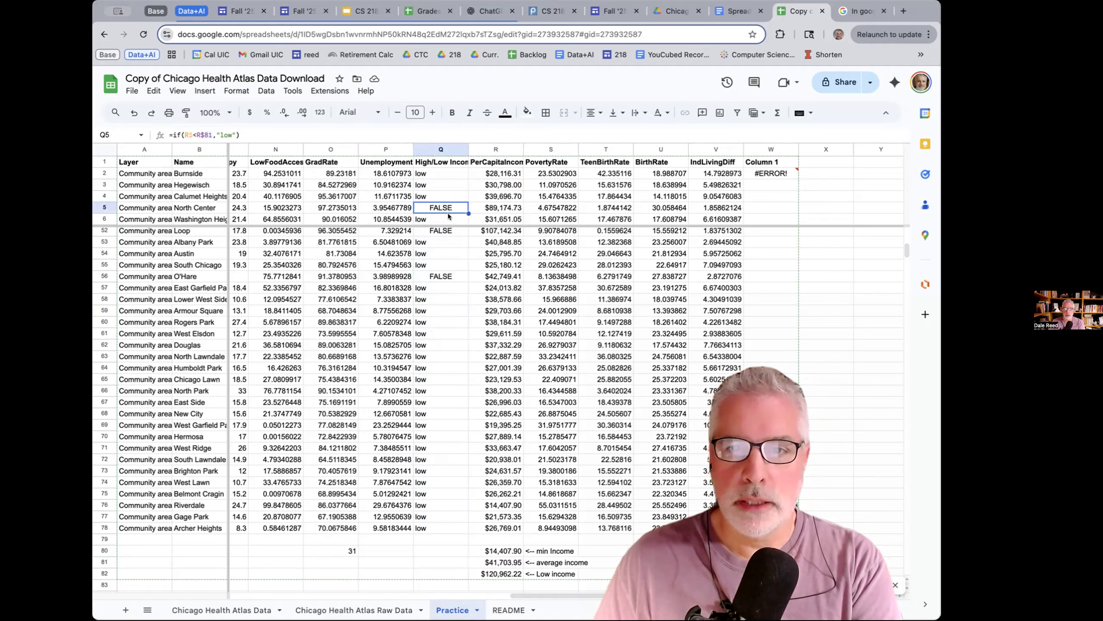
click(449, 216)
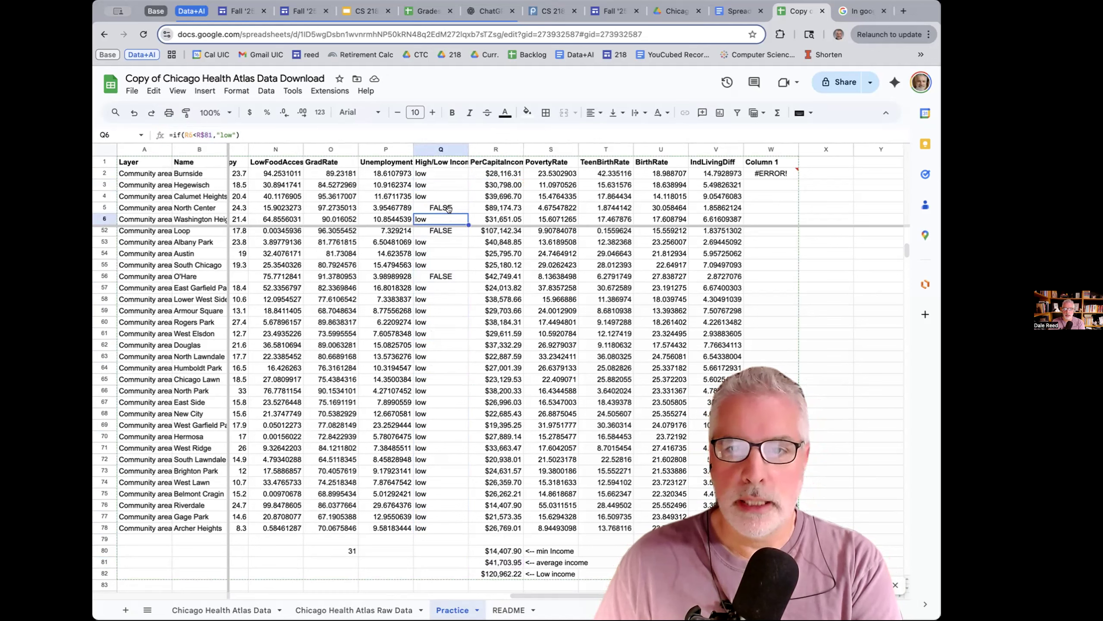
click(492, 210)
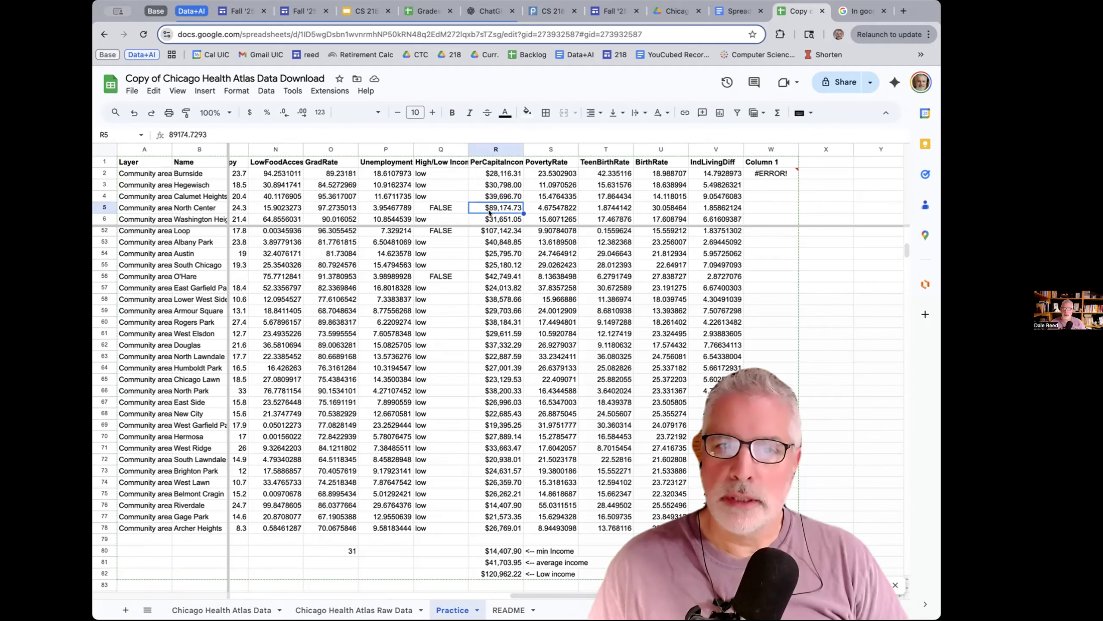
- Add "high" as the false result in the Q2 formula, making it =if(R2<R$81,"low","high")
click(435, 177)
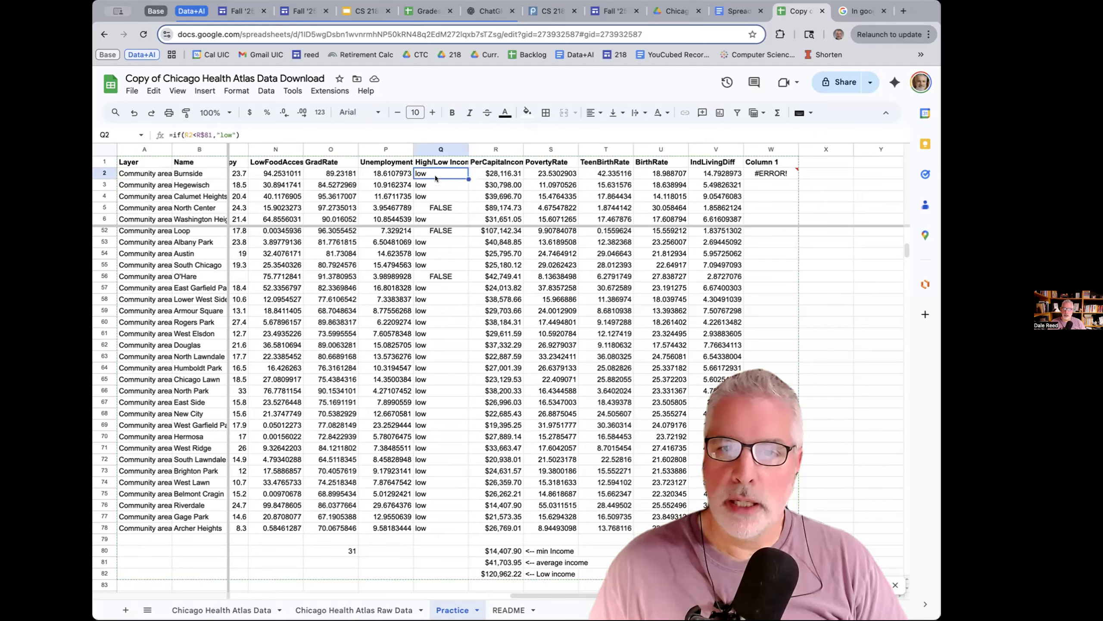
click(235, 131)
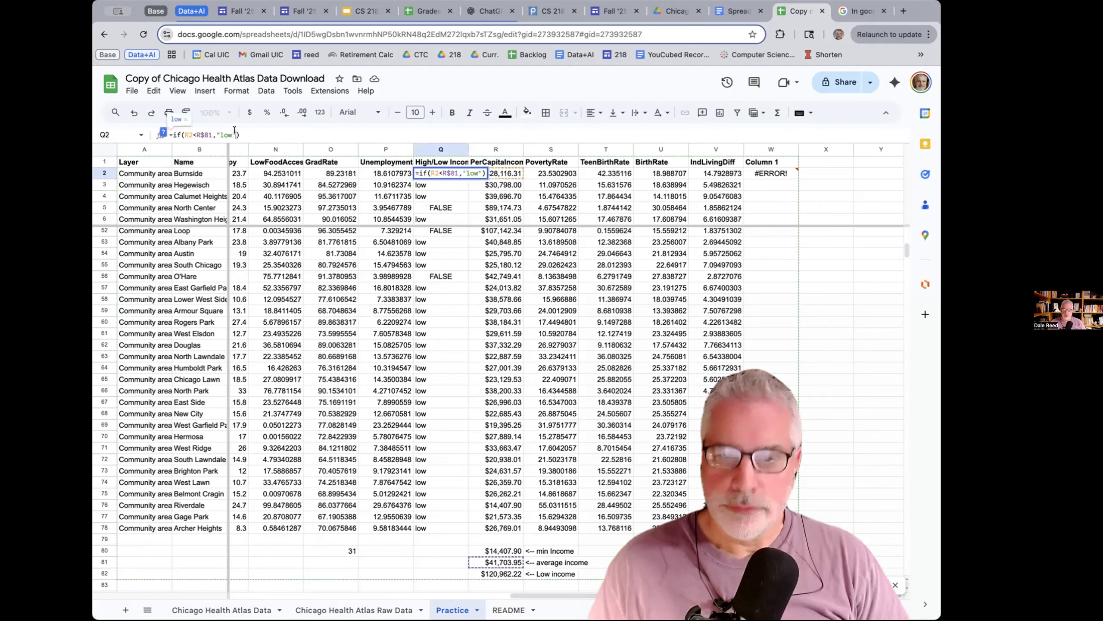
text(,"high")
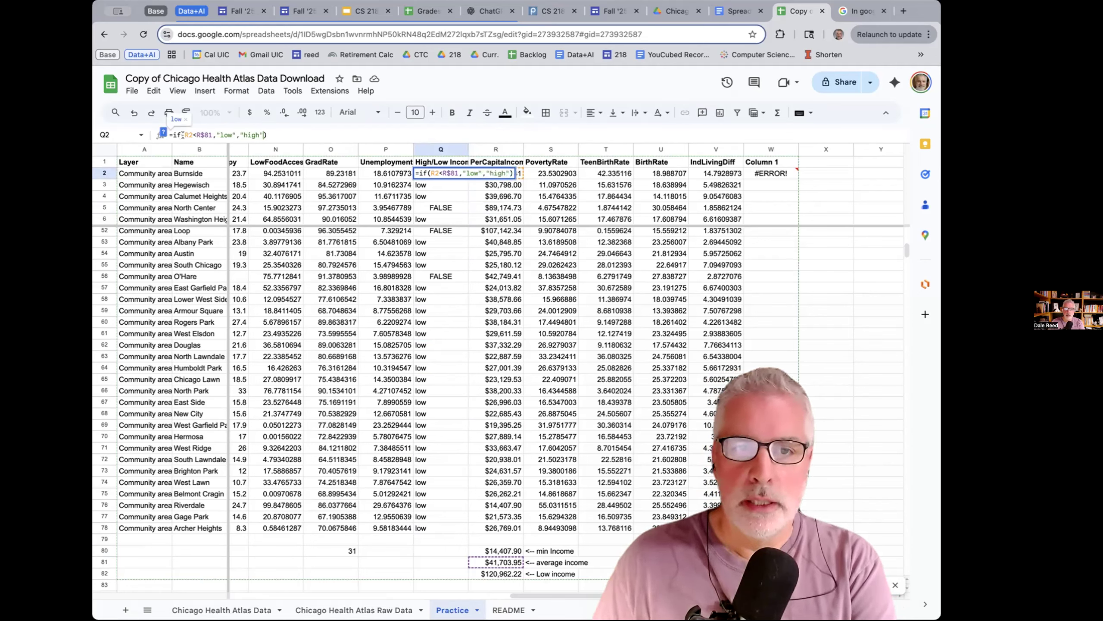
drag(184, 135, 264, 135)
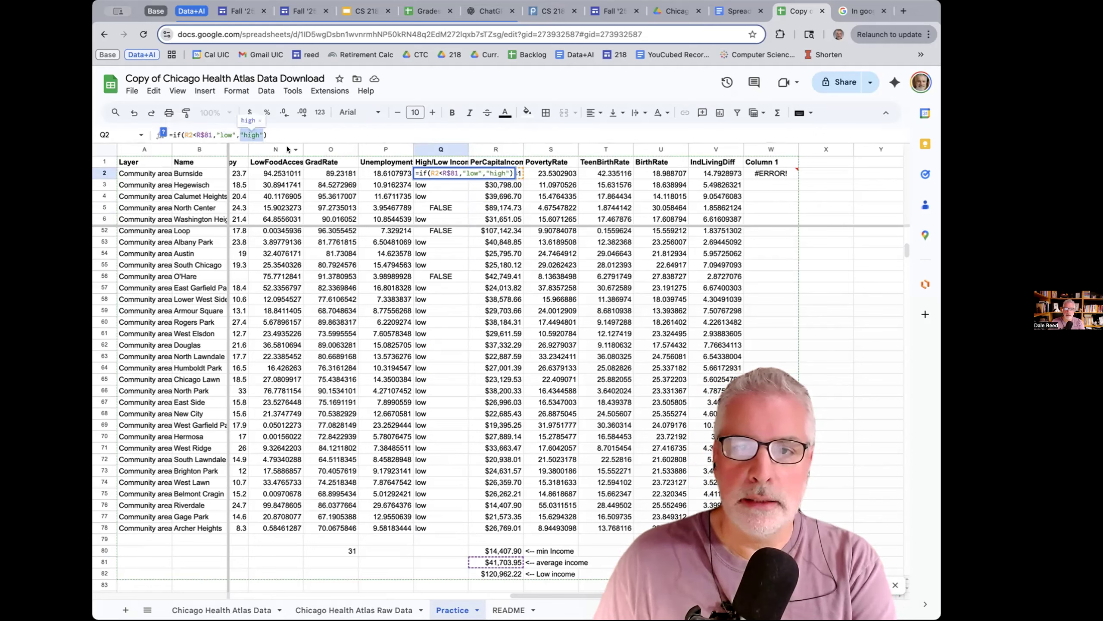
click(424, 195)
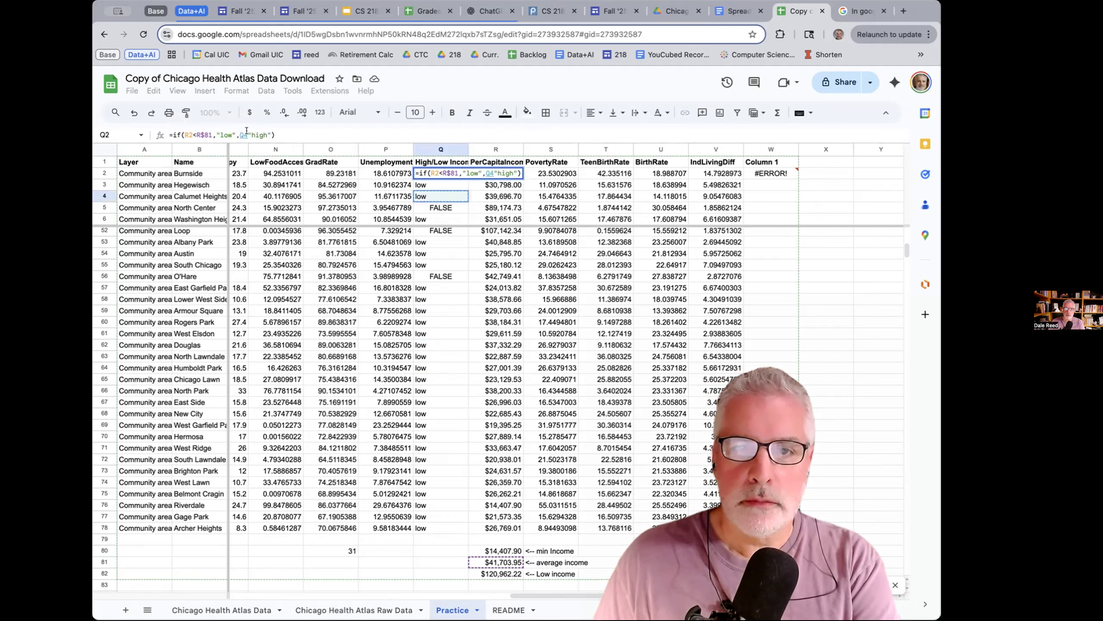
key(BackSpace)
key(BackSpace)
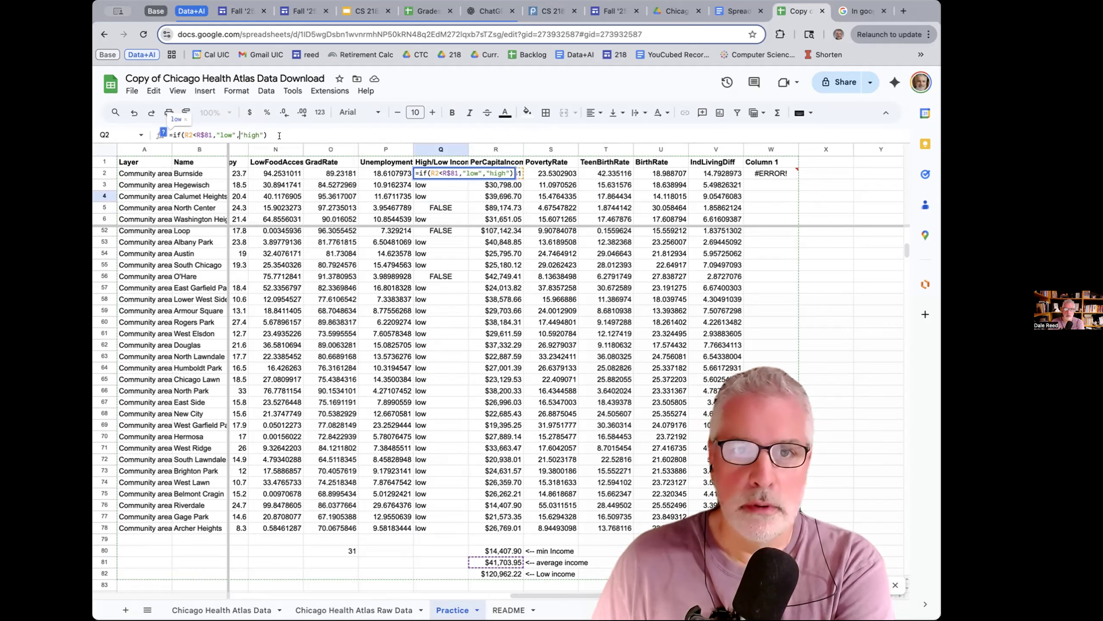
key(Return)
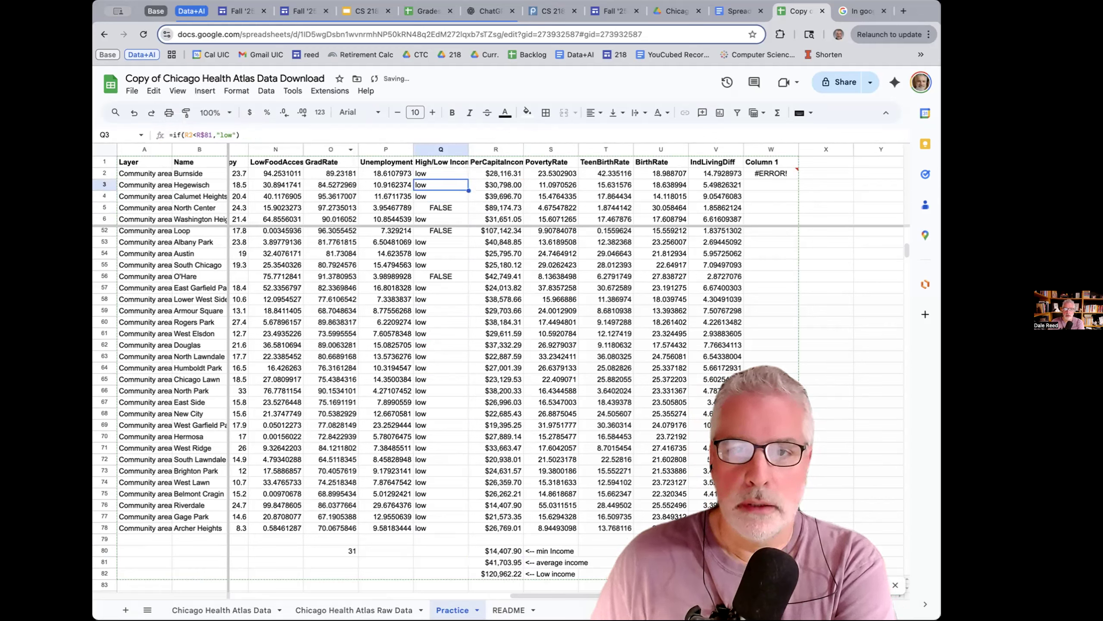
- Copy the Q2 formula with the "high" result over Q3:Q78 in the High/Low Income column
click(439, 173)
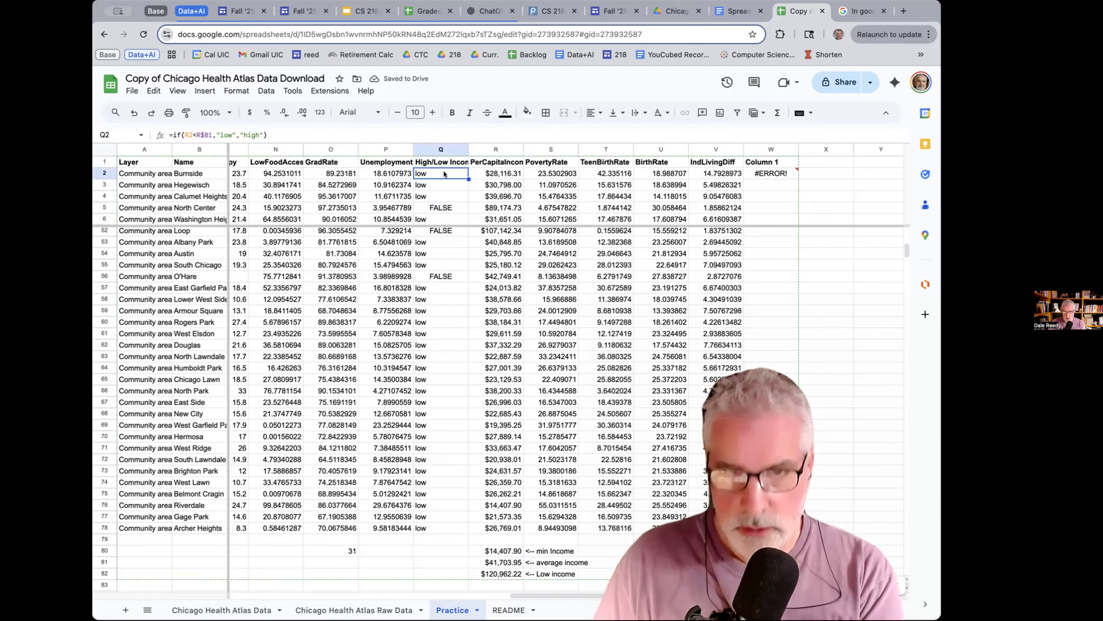
key(ctrl+c)
click(442, 185)
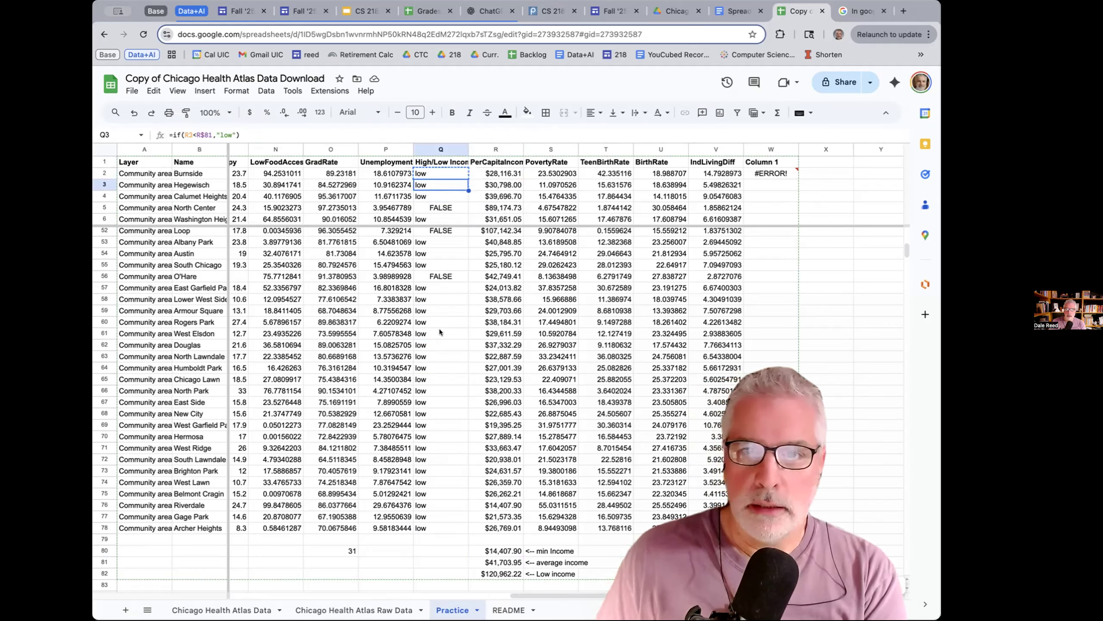
shift+click(445, 527)
key(ctrl+v)
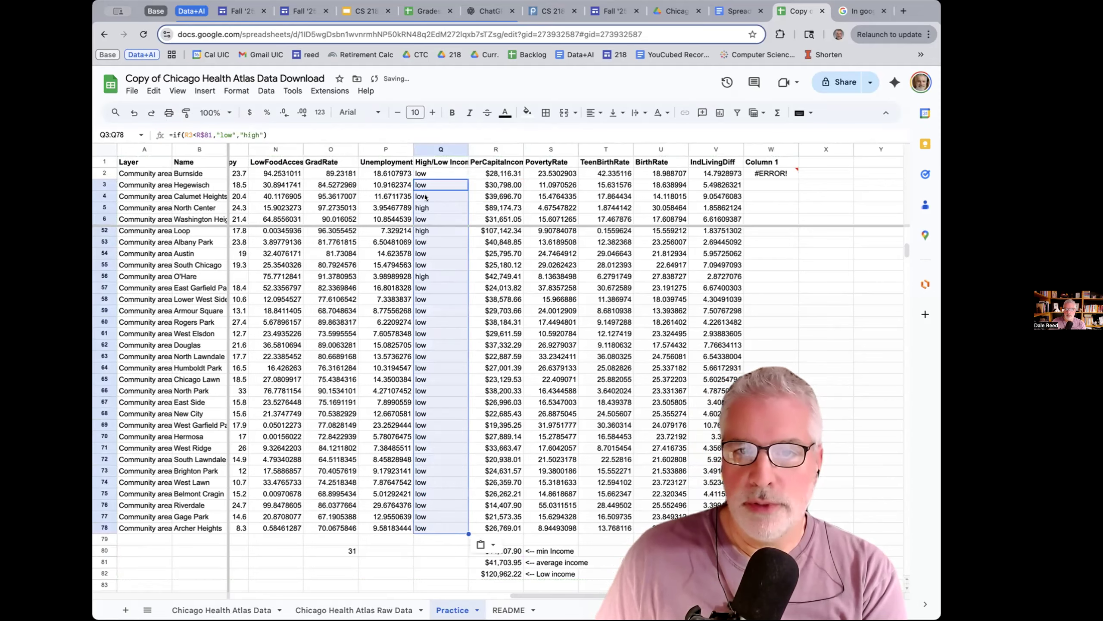
scroll(439, 278, down, 1)
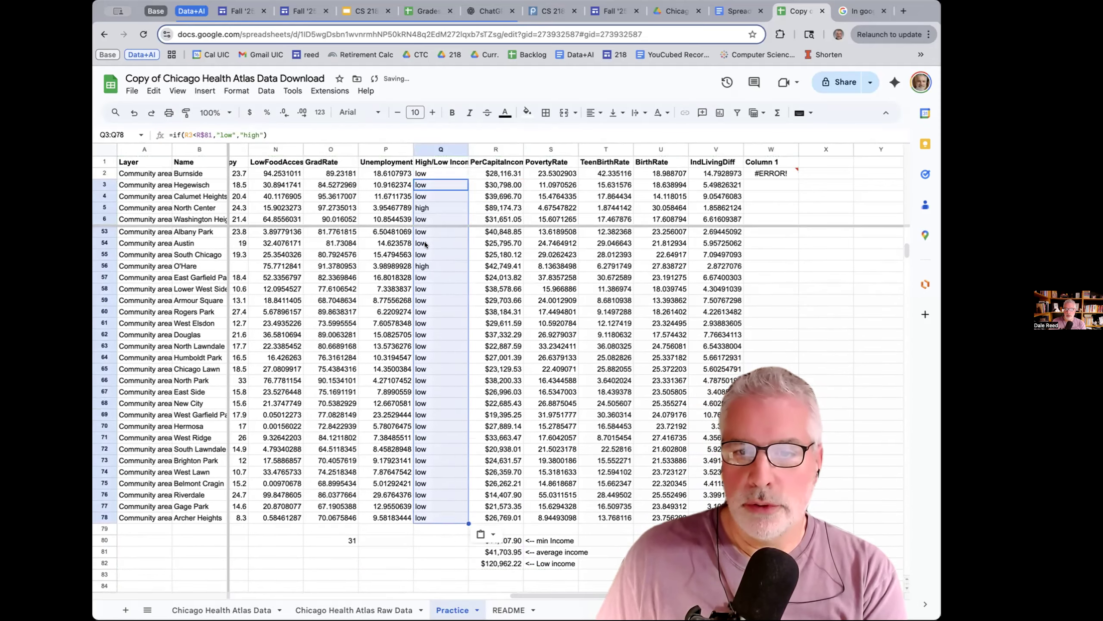
- Label a mini table below the data with "low" in P80 and "high" in P81
click(437, 540)
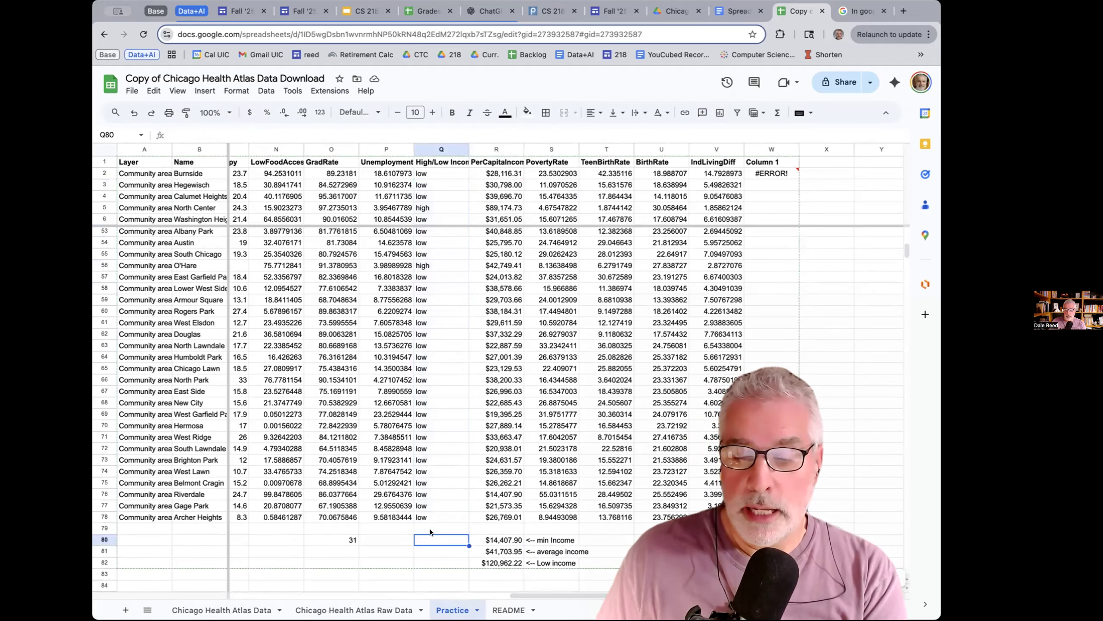
click(400, 539)
text(low)
key(Return)
text(high)
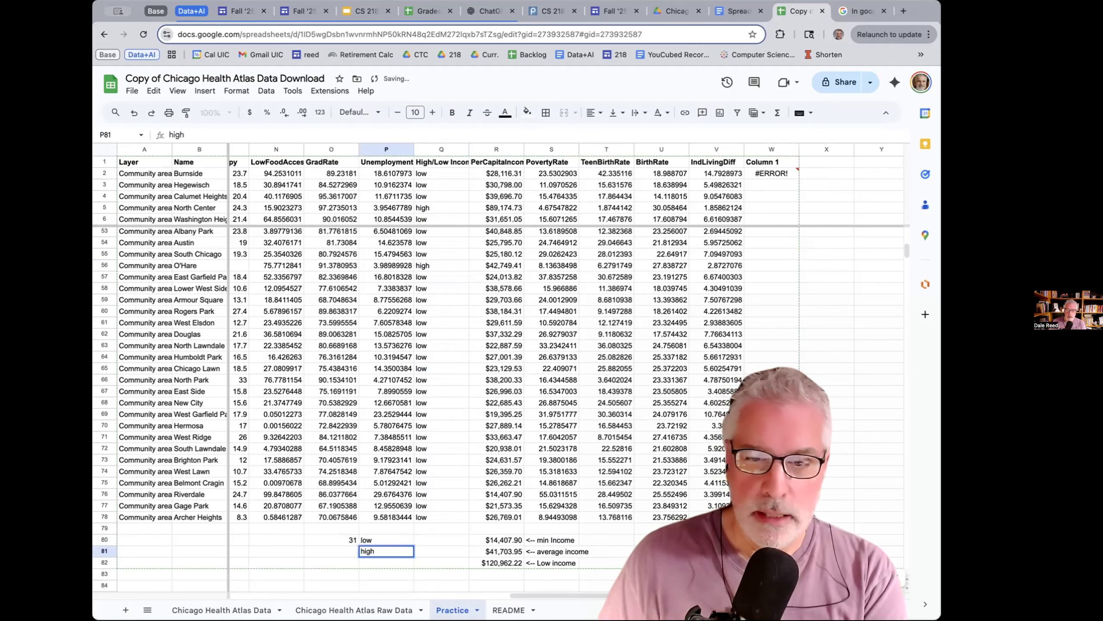
- Count the low-income neighborhoods in Q80 with the formula =countif(Q2:Q78,"low")
click(448, 539)
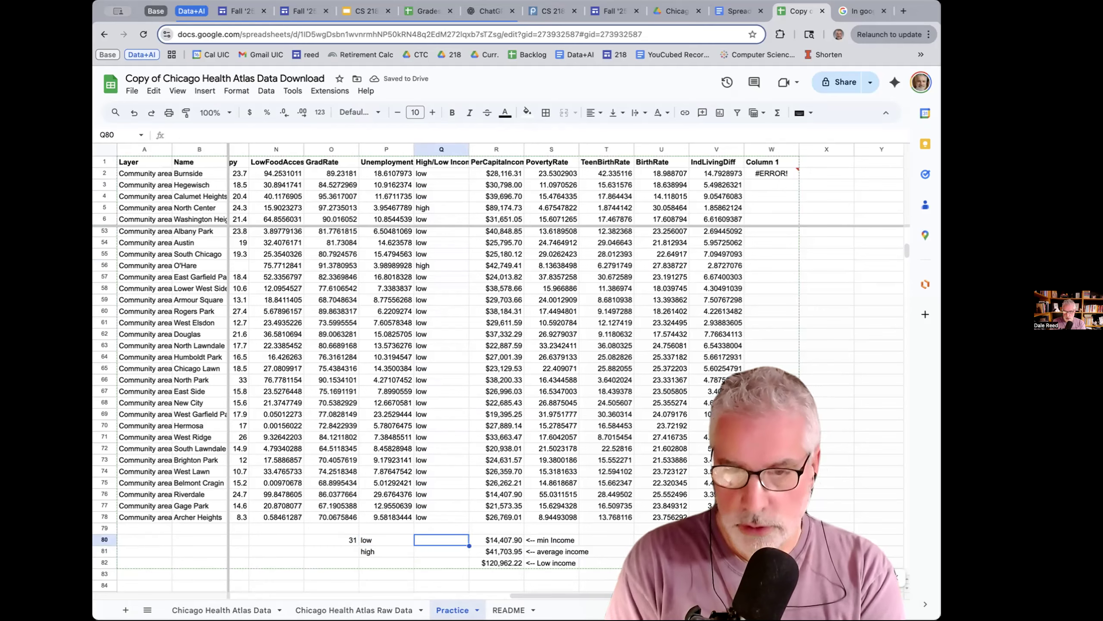
text(=countif()
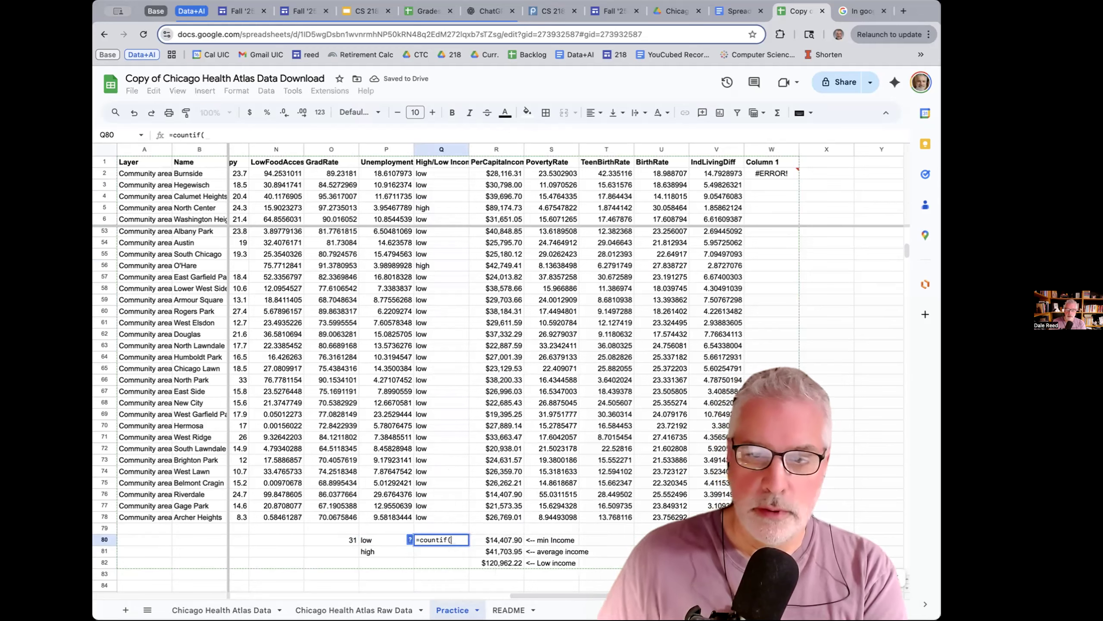
click(455, 513)
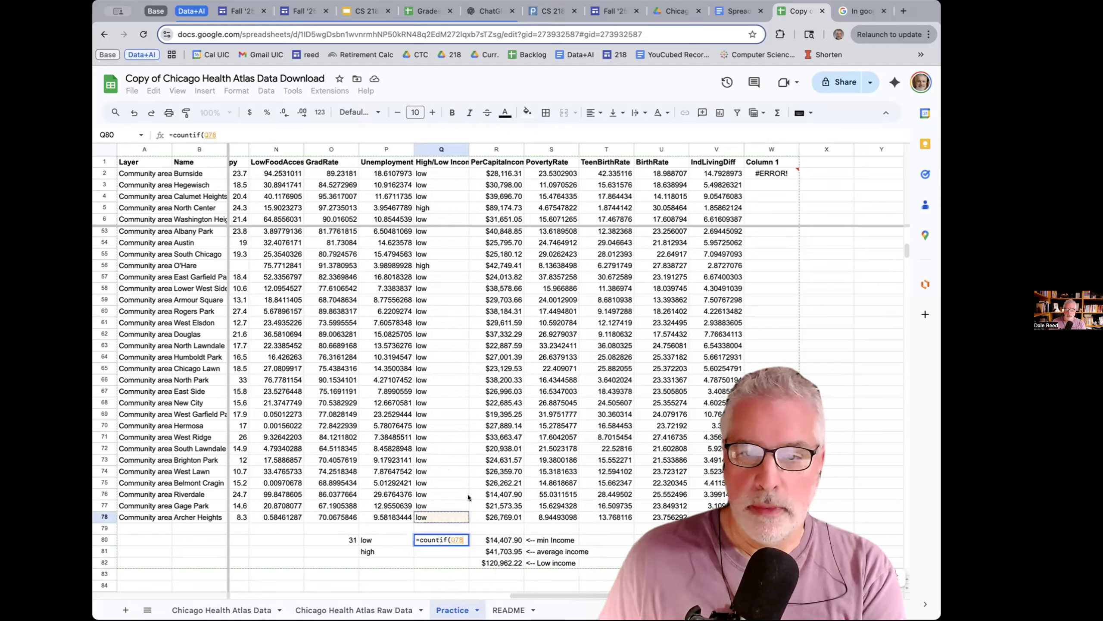
shift+click(453, 173)
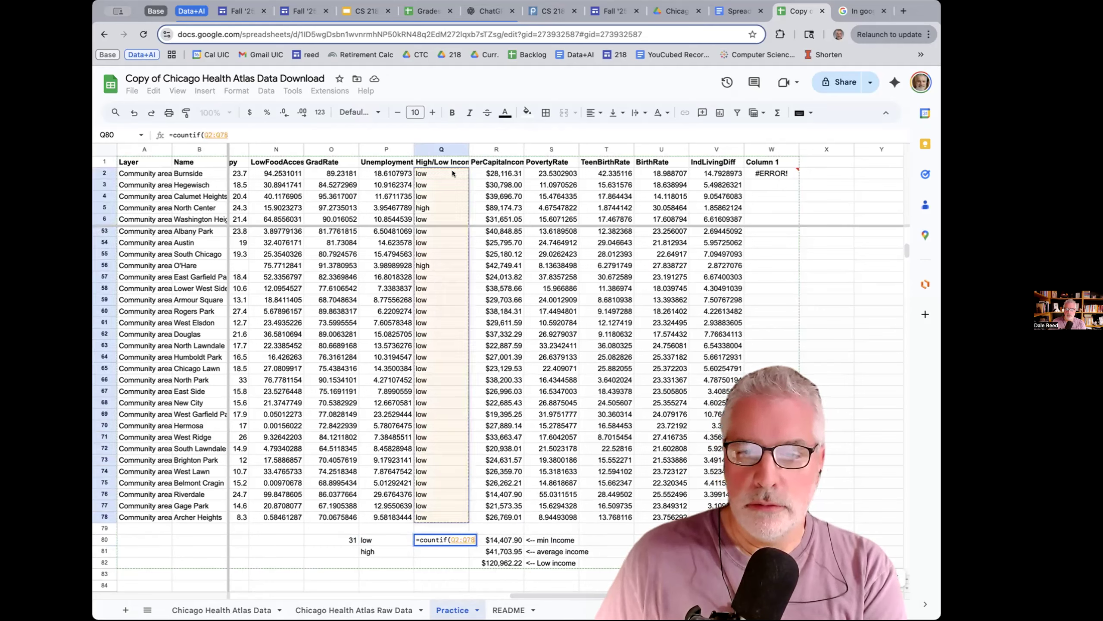
text(,"l)
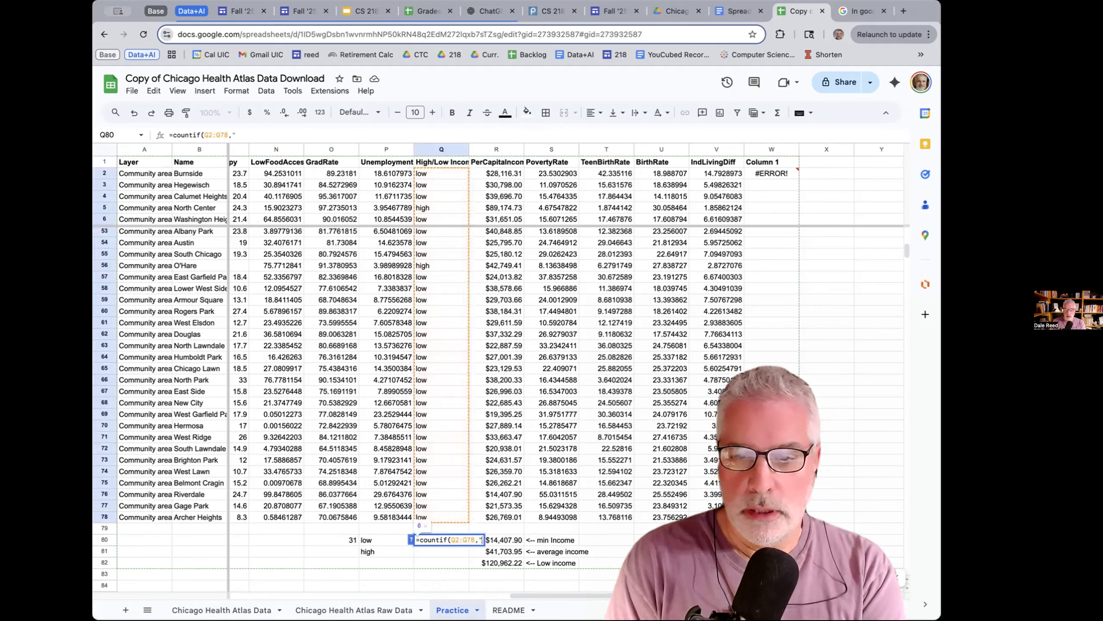
text(ow"))
key(Return)
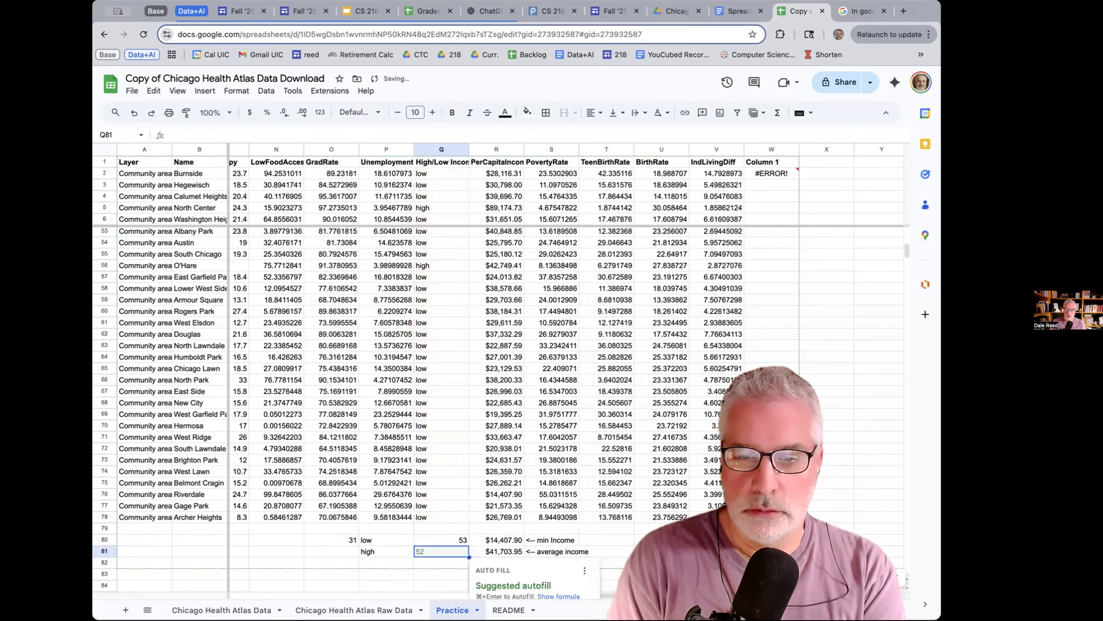
- Replace the "low" criterion in the Q80 formula with the label cell, making it =countif(Q2:Q78,P80)
double_click(452, 554)
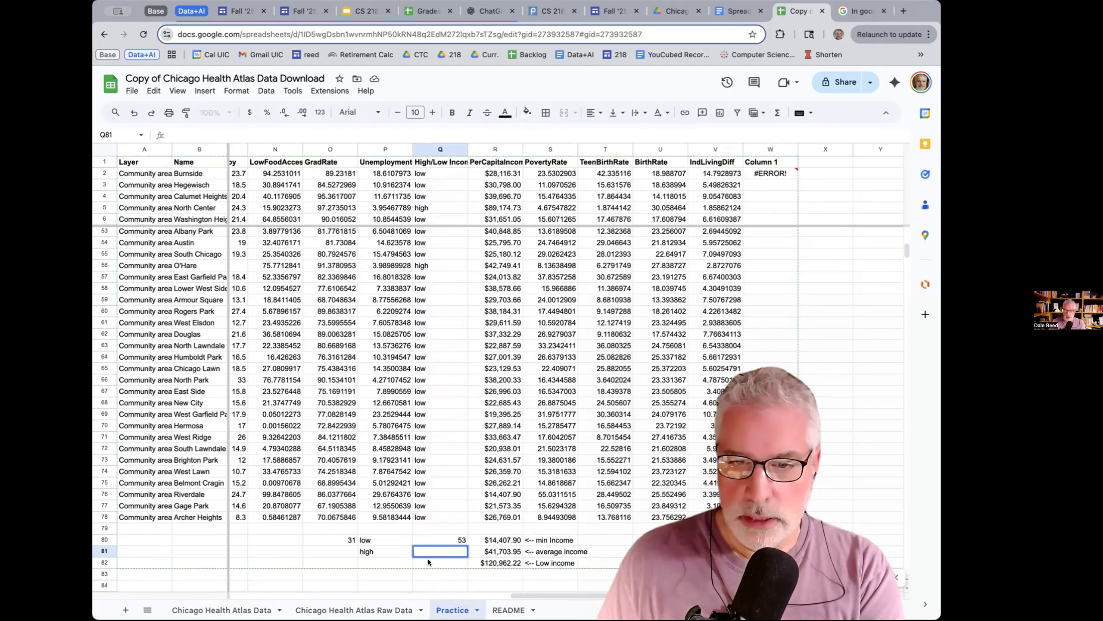
click(462, 541)
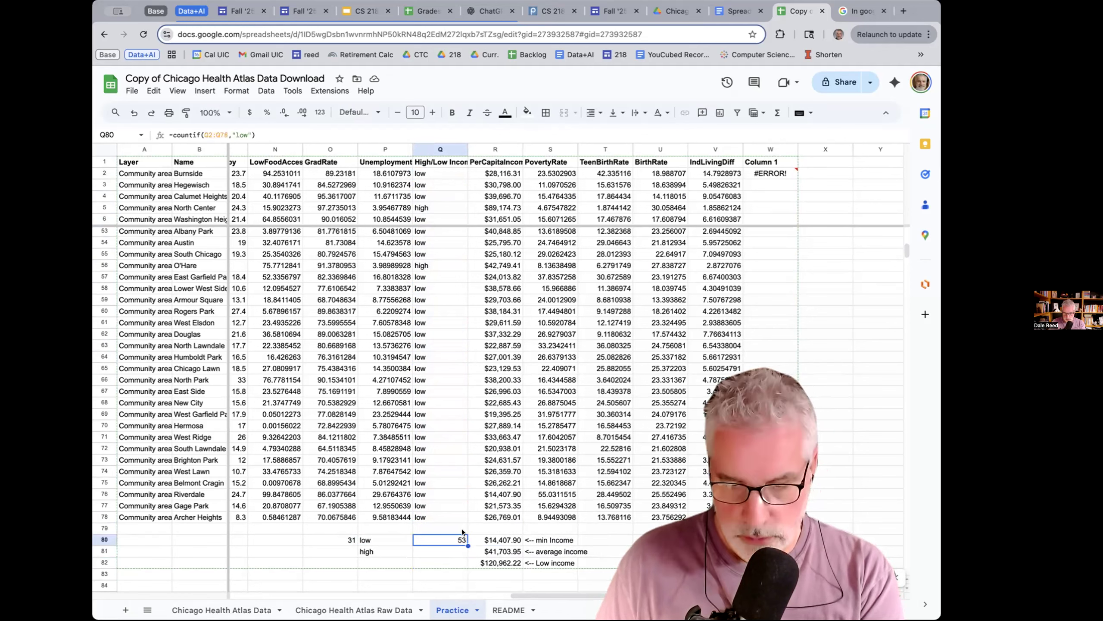
key(ctrl+c)
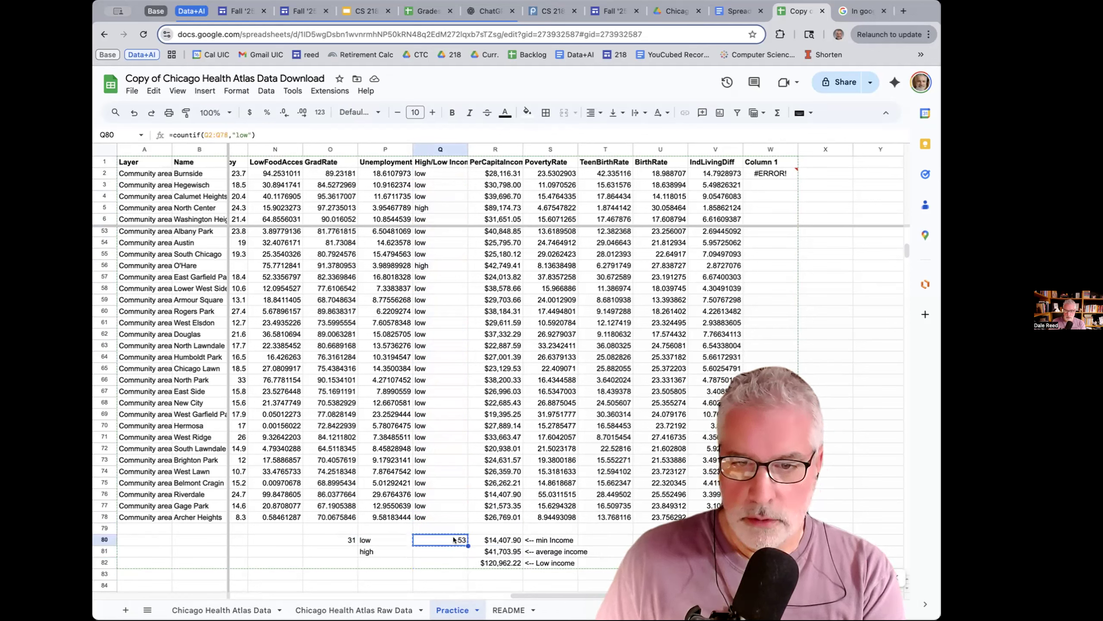
double_click(454, 539)
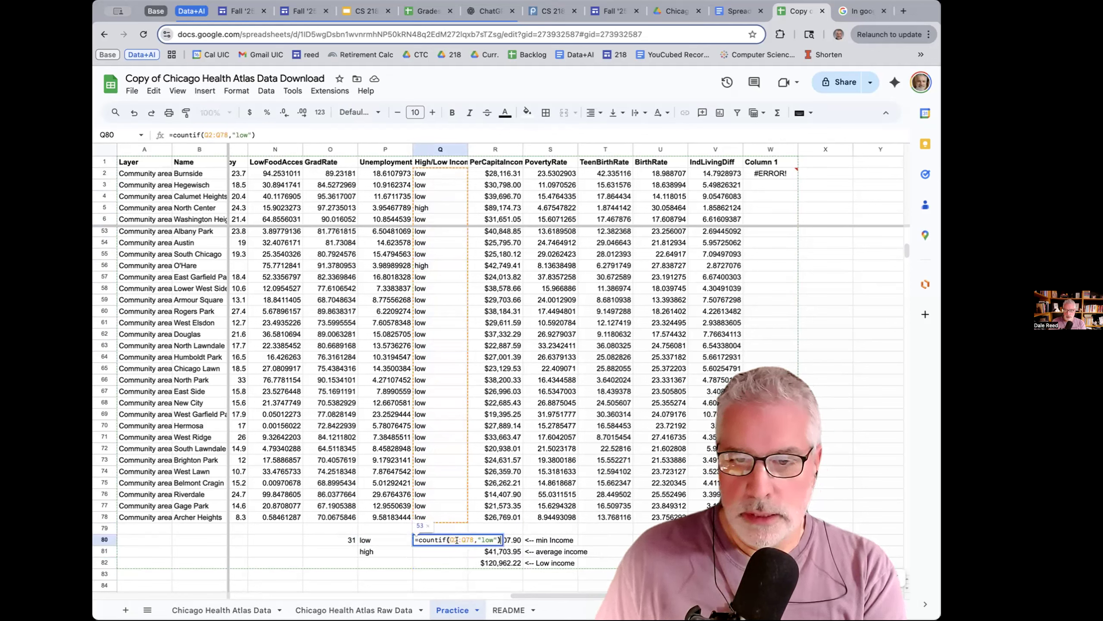
drag(475, 539, 495, 539)
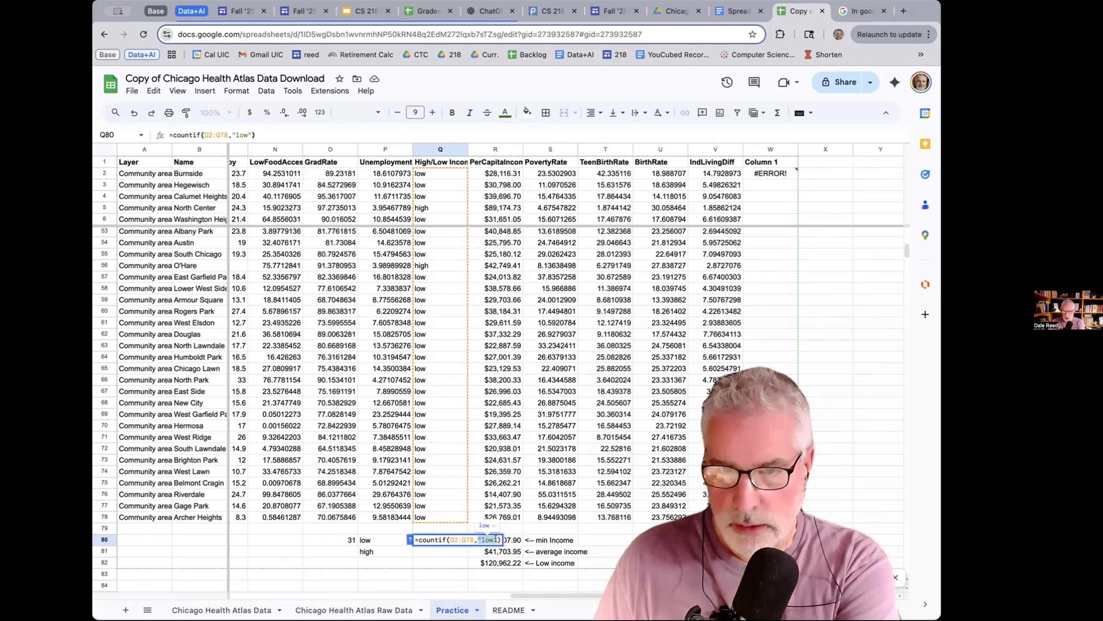
click(382, 536)
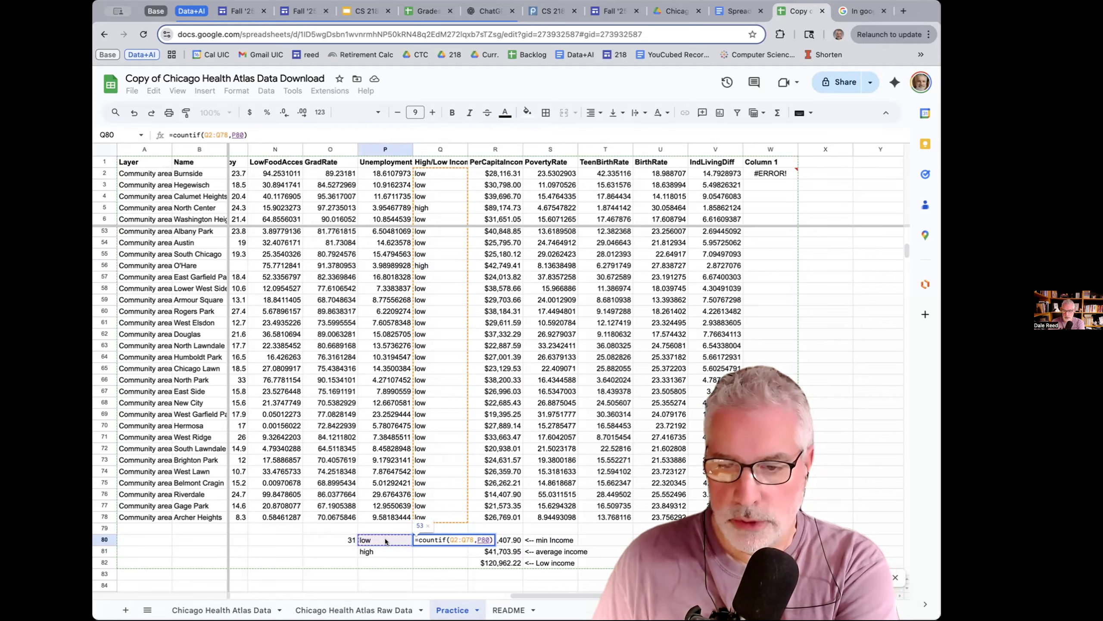
key(Return)
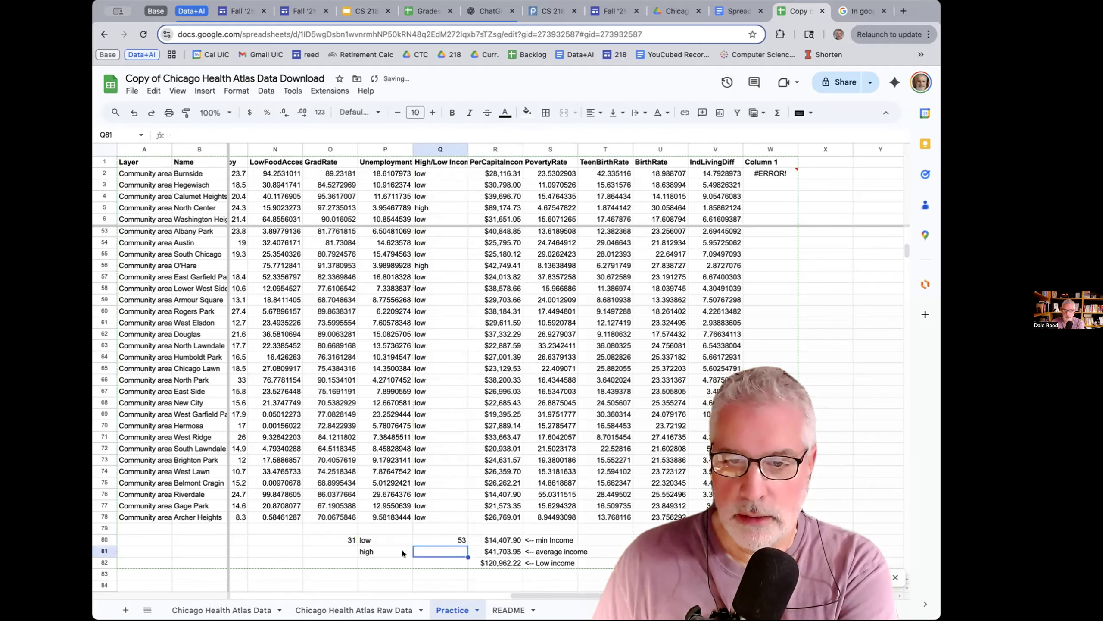
- Copy the Q80 COUNTIF formula to Q81 beside the "high" label
click(452, 540)
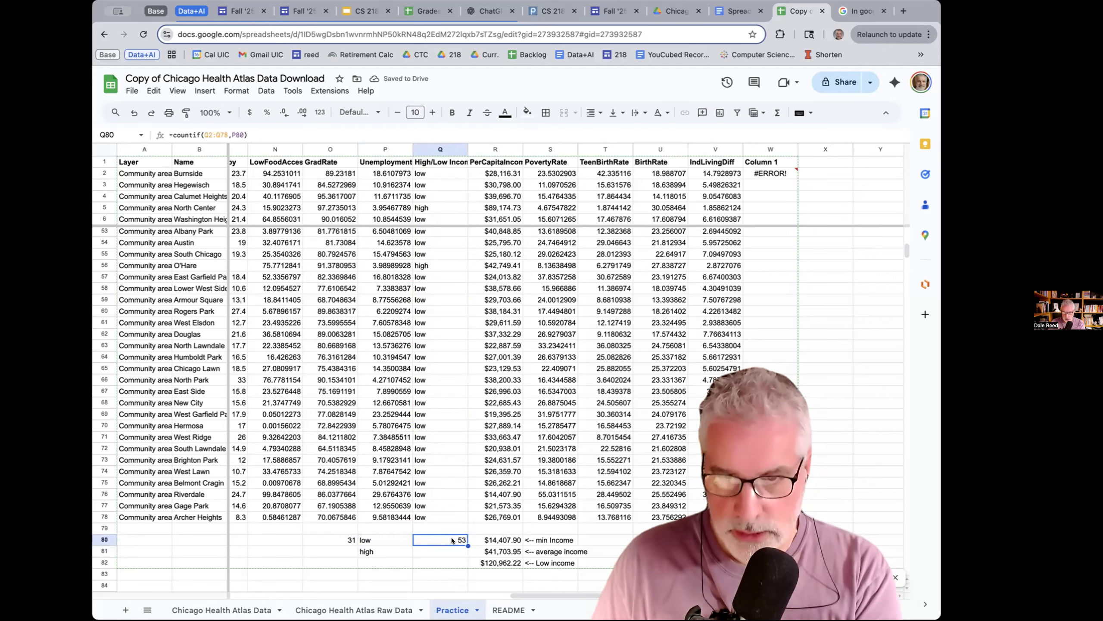
key(ctrl+c)
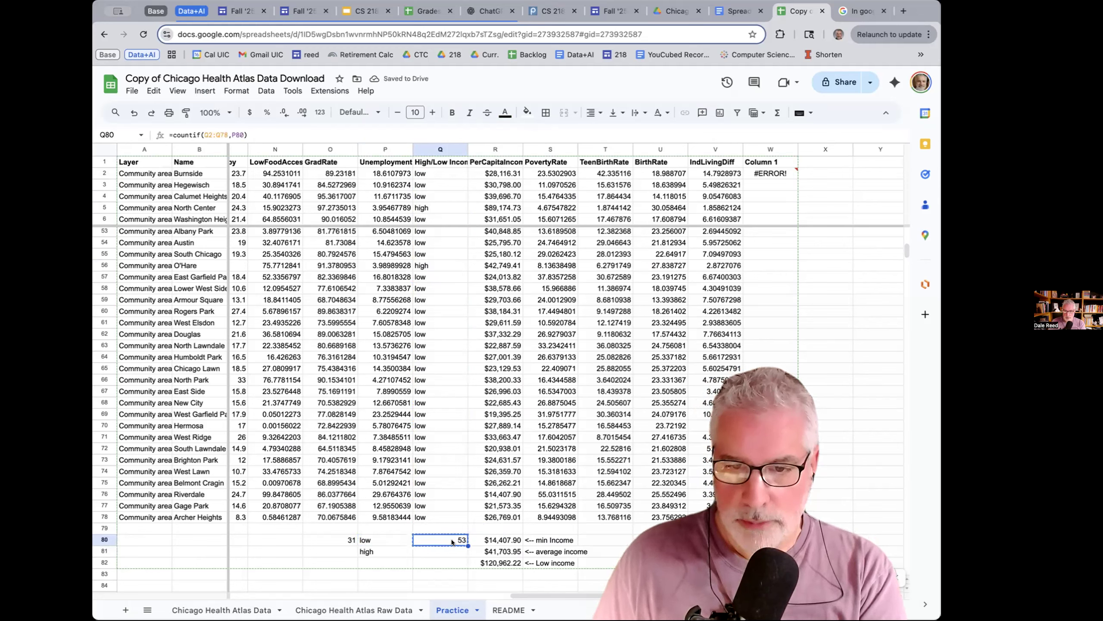
click(452, 548)
key(ctrl+v)
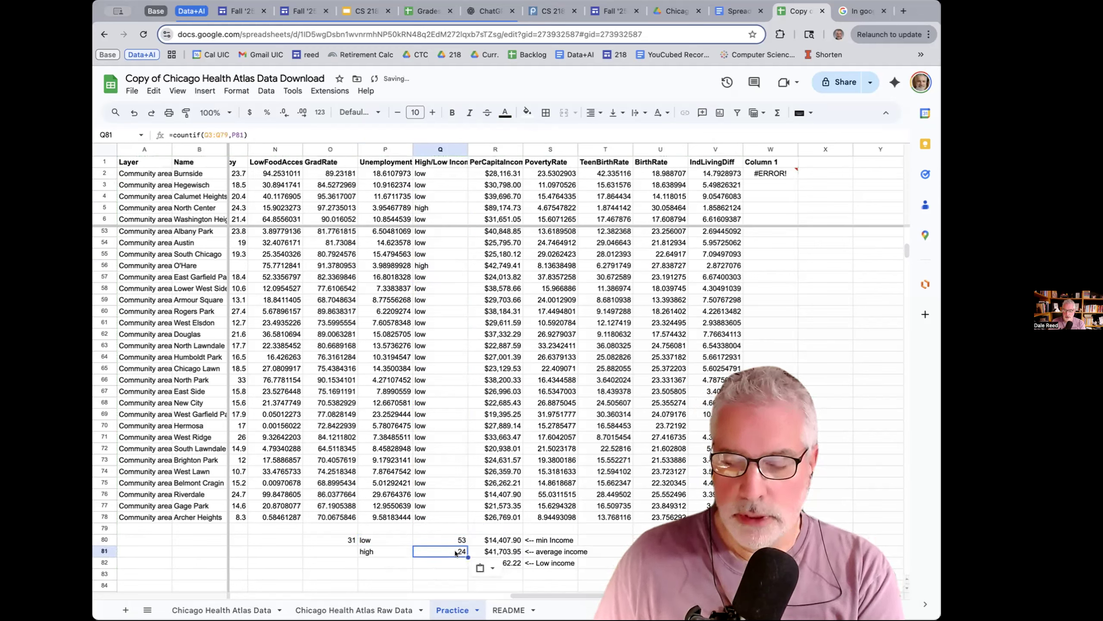
- Compare the ranges and criteria referenced by the COUNTIF formulas in Q80 and Q81
click(453, 539)
double_click(454, 539)
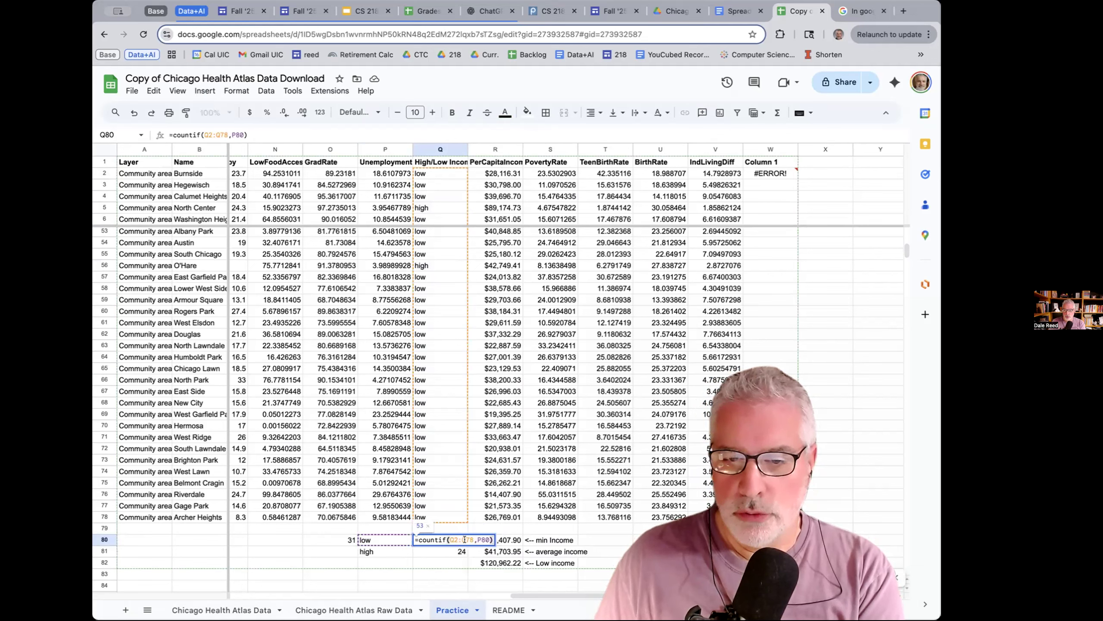
click(456, 562)
double_click(454, 551)
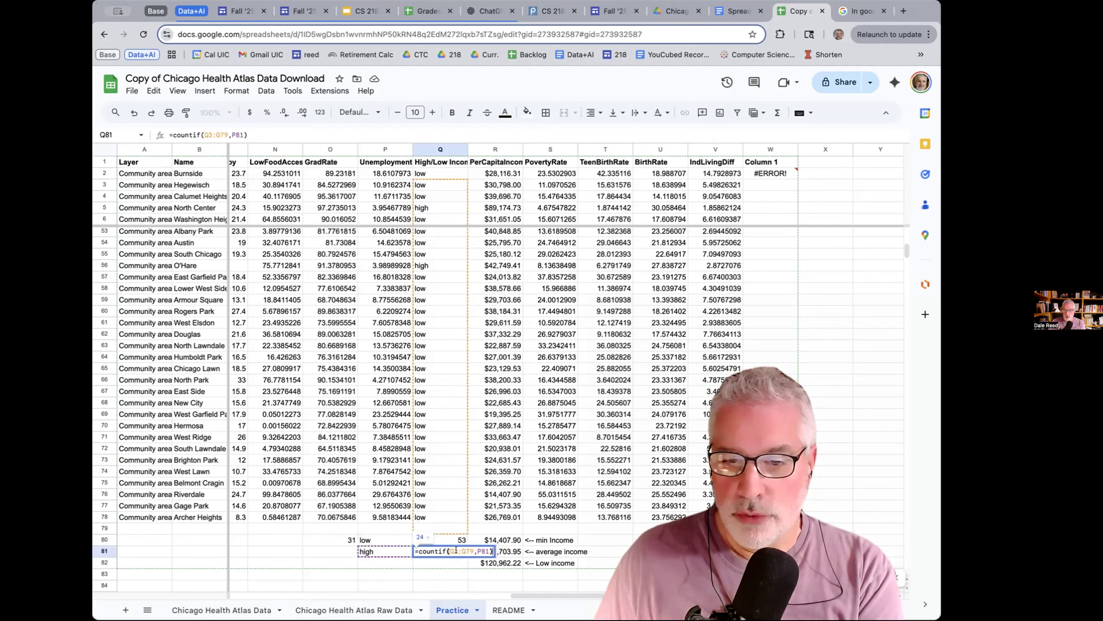
key(Return)
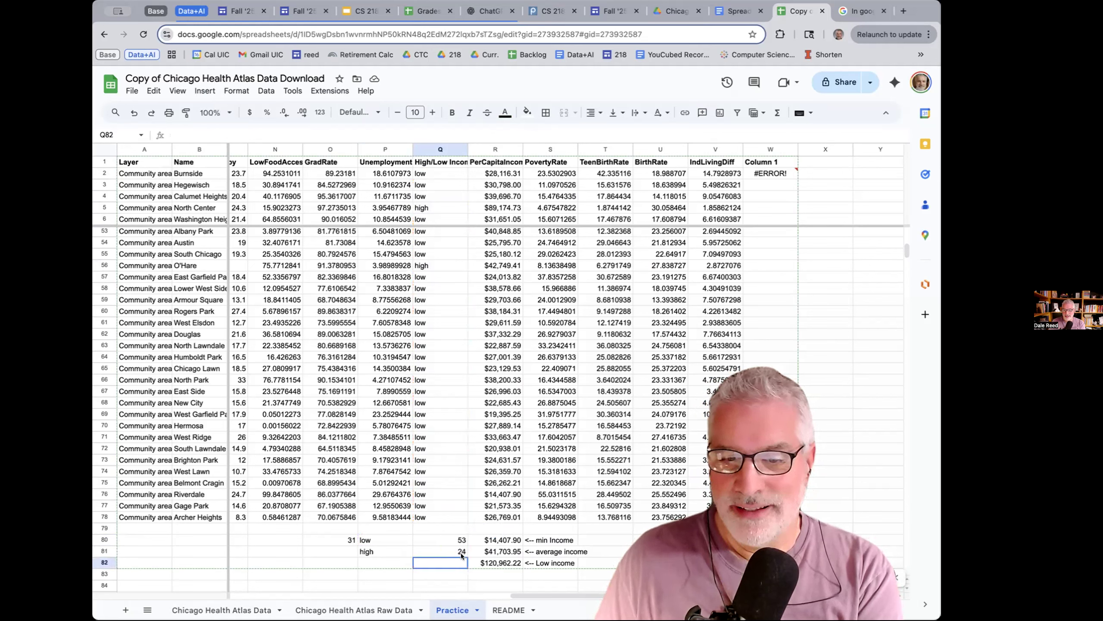
- Lock the range rows in the Q80 formula, making it =countif(Q$2:Q$78,P80), and copy it to Q81
double_click(456, 540)
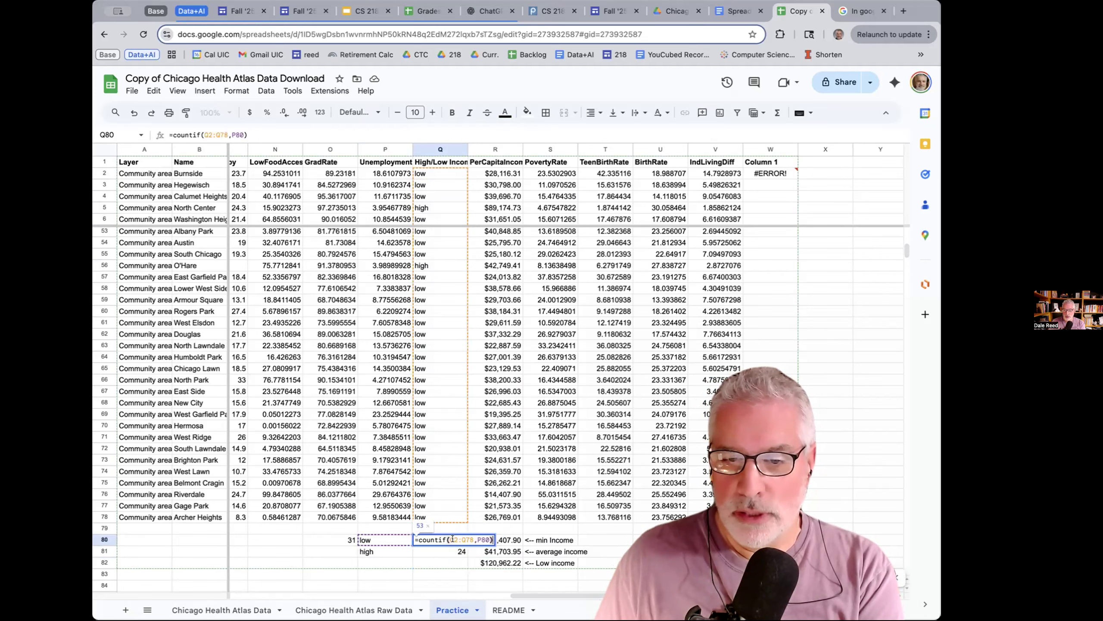
click(455, 539)
text($)
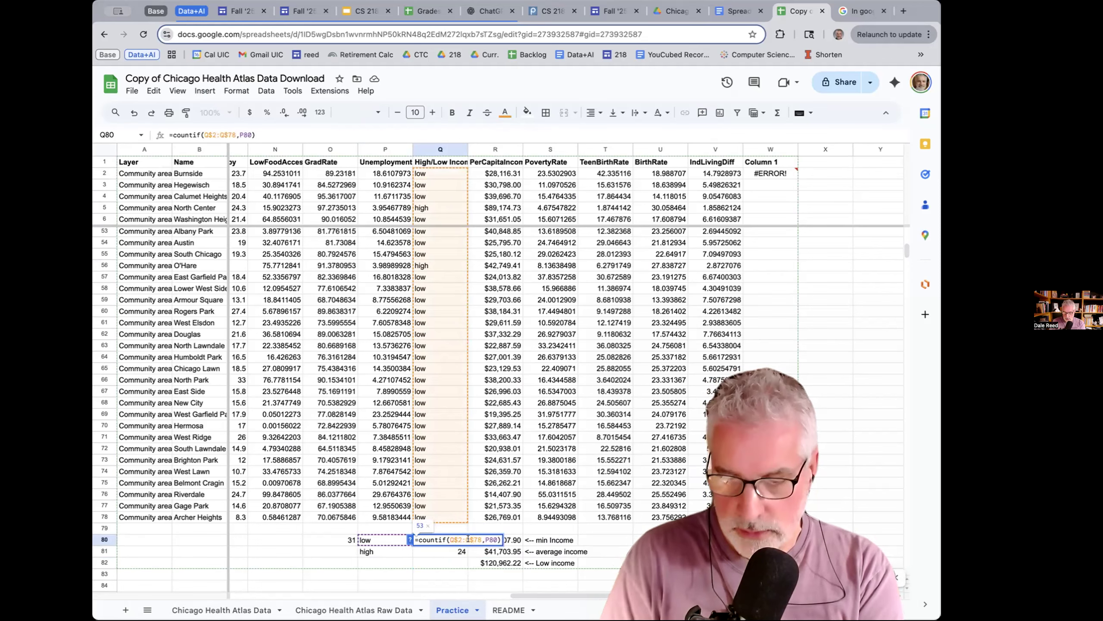
key(Return)
click(436, 541)
key(ctrl+c)
click(448, 554)
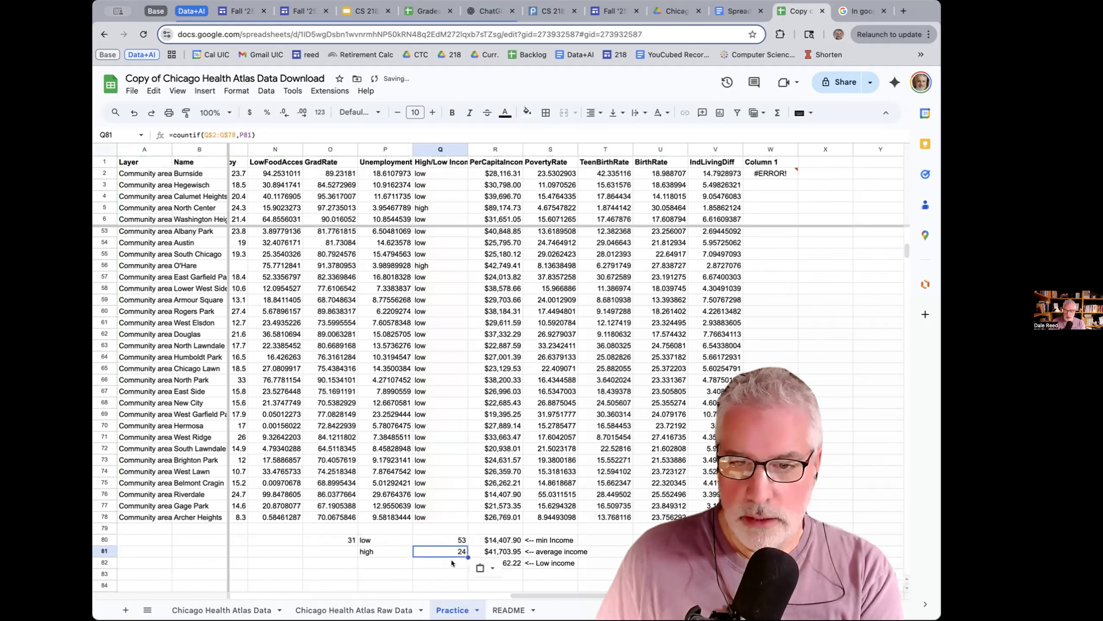
- Check that the row-locked formulas in Q80 and Q81 use the same range and their own label cells
double_click(453, 539)
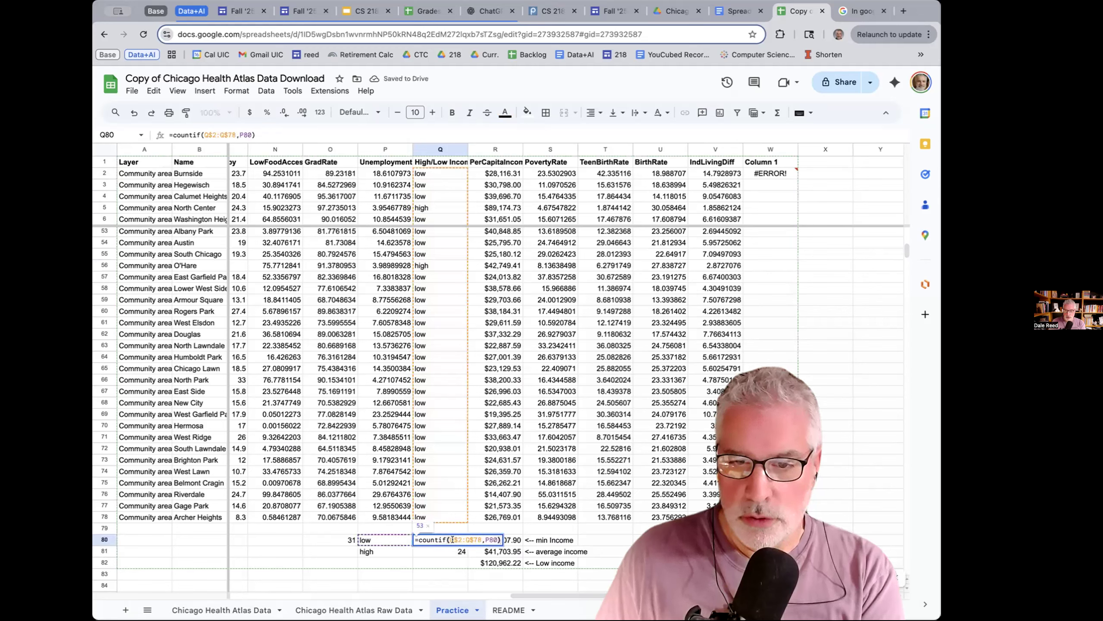
click(460, 560)
double_click(458, 551)
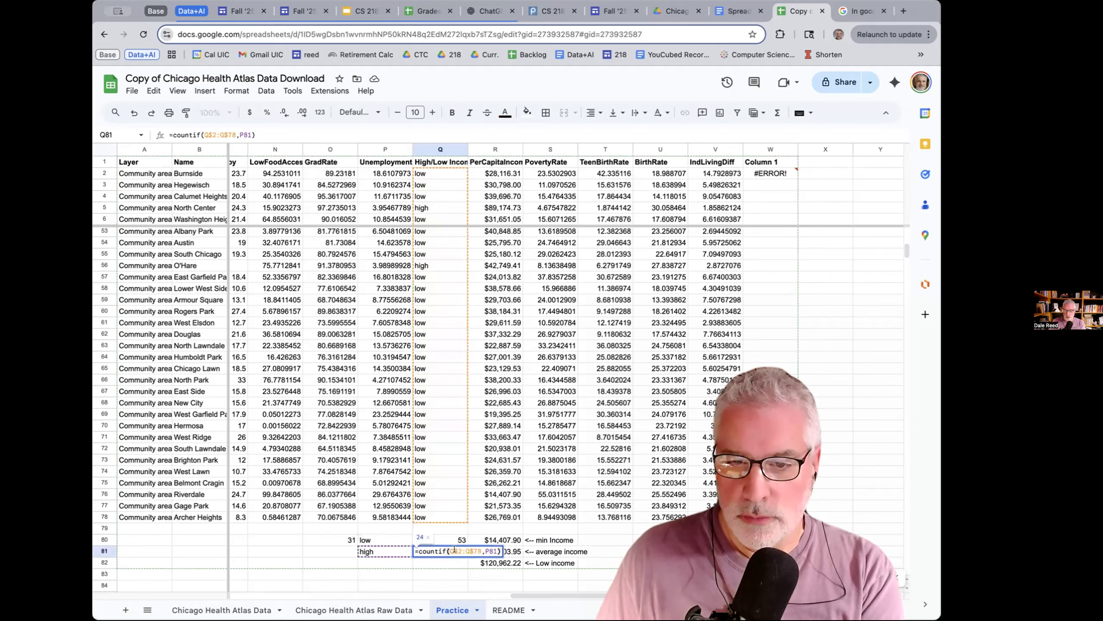
click(457, 563)
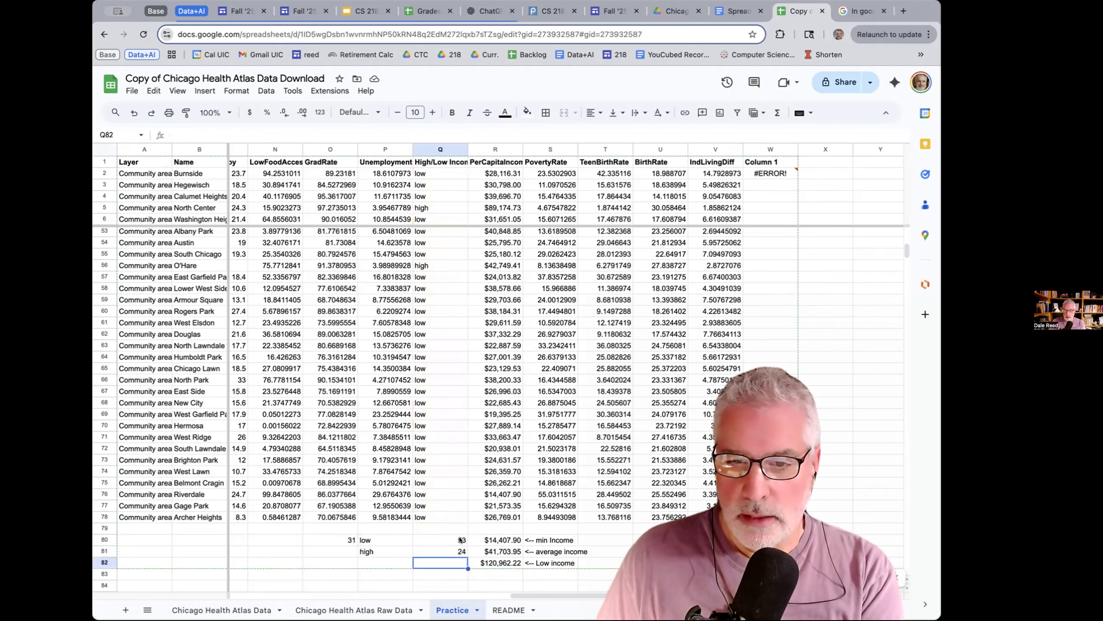
double_click(459, 538)
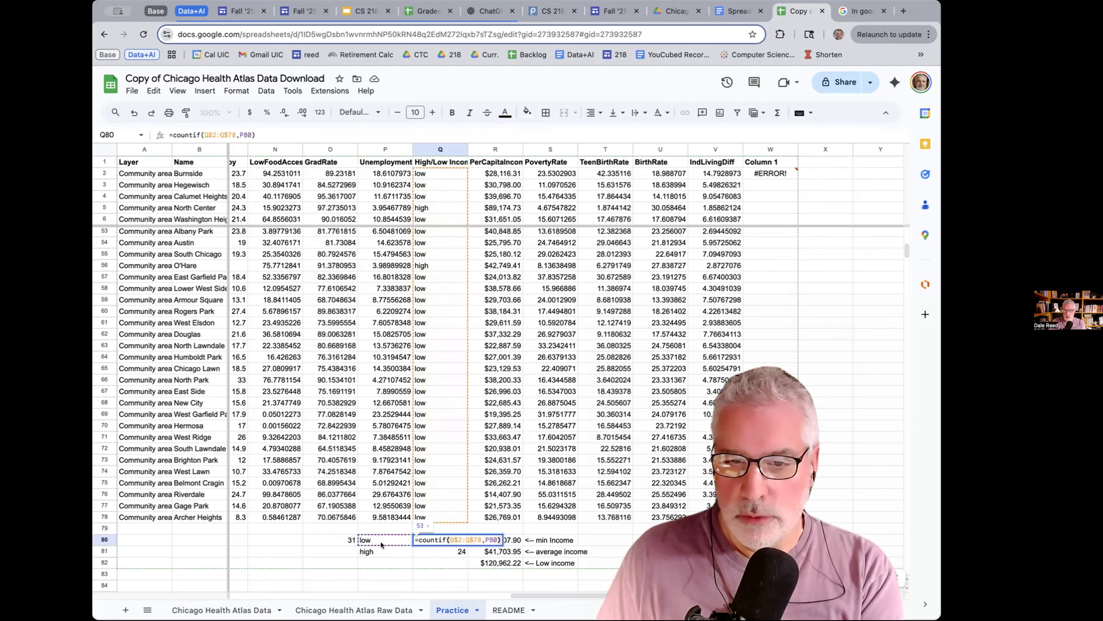
click(433, 553)
double_click(434, 552)
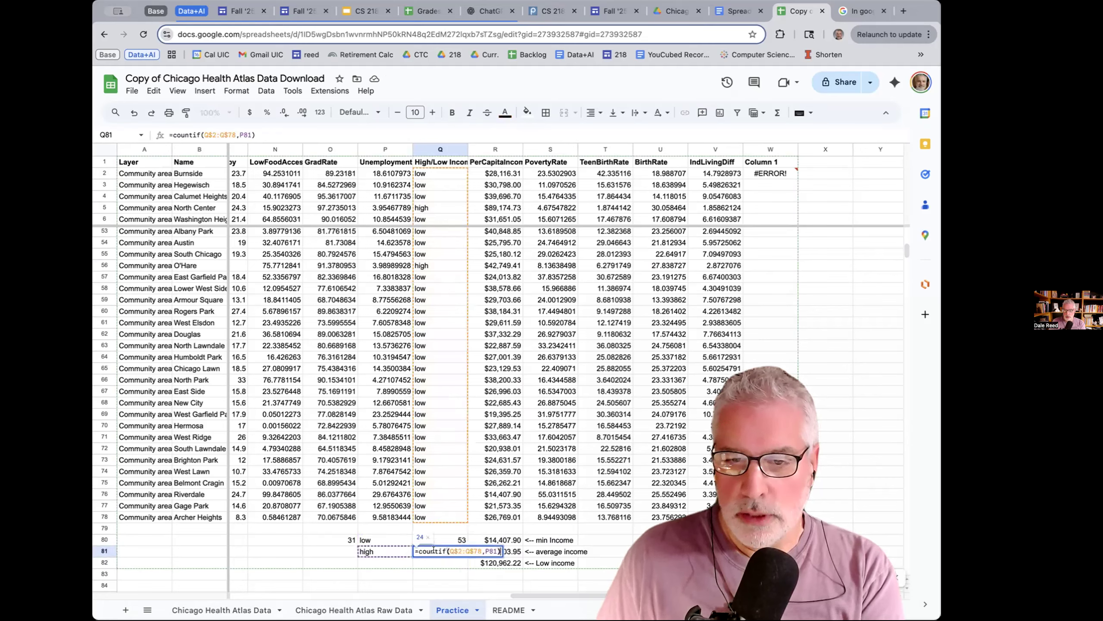
click(425, 574)
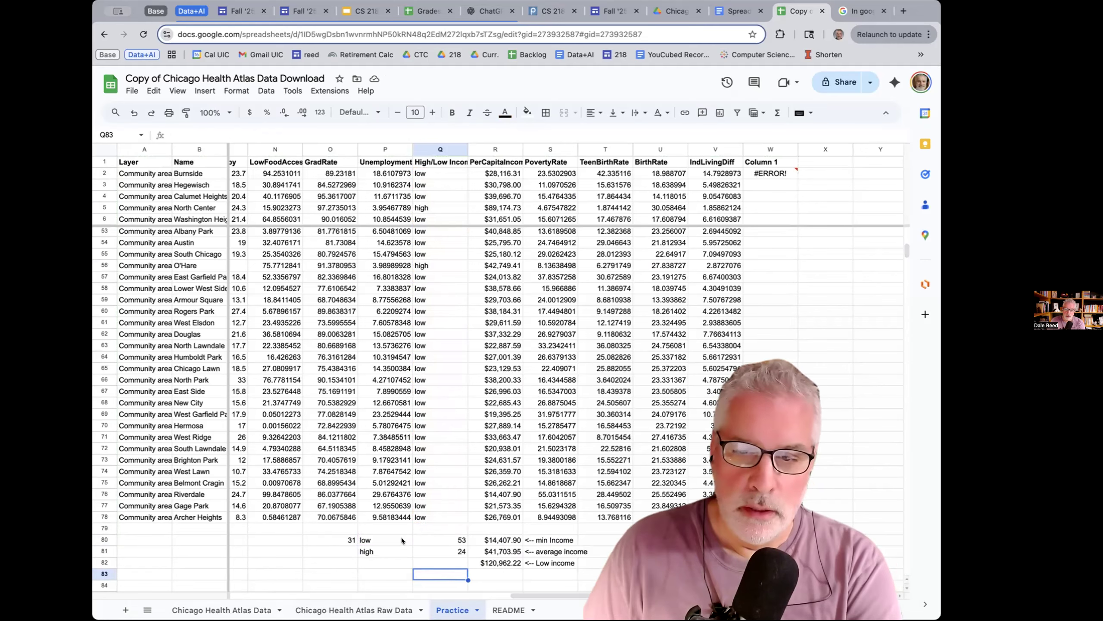
- Switch to the Spreadsheet Tutorial document to review its task list
click(751, 14)
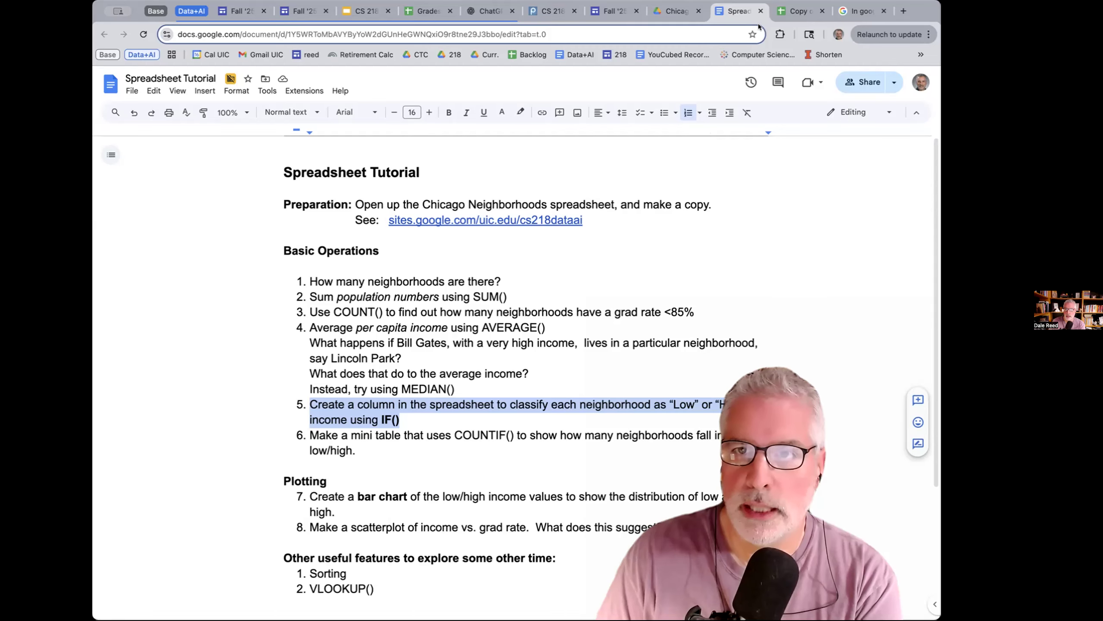
- Switch to the copied Chicago Health Atlas spreadsheet and try to start a chart from the low/high mini table P80:Q81
click(798, 12)
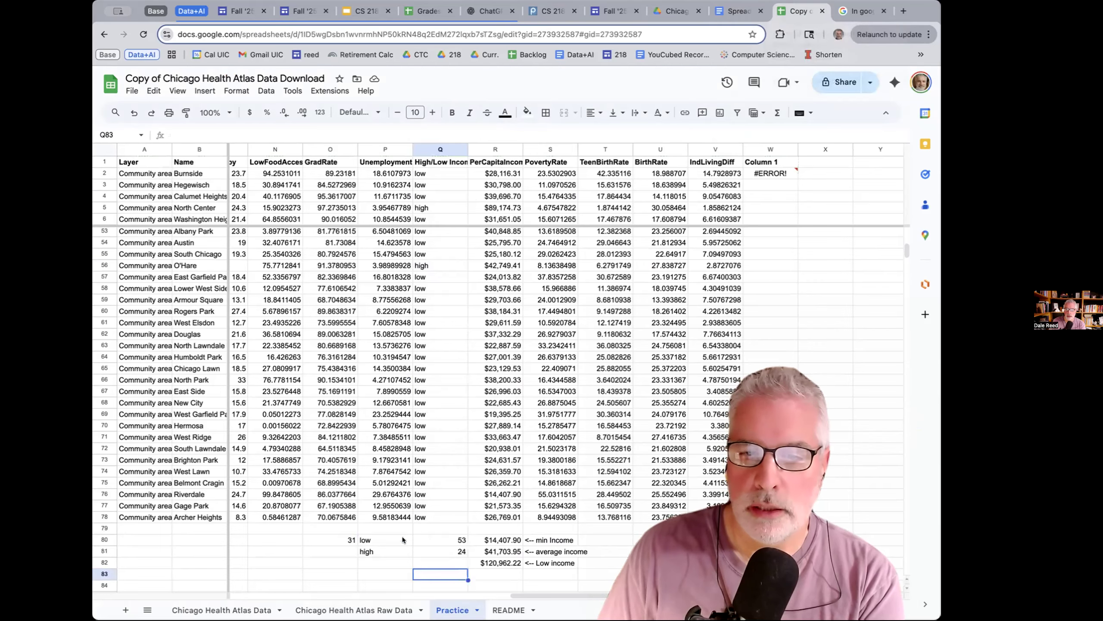
mouse_move(372, 539)
mouse_down()
mouse_move(446, 549)
mouse_move(435, 546)
mouse_up()
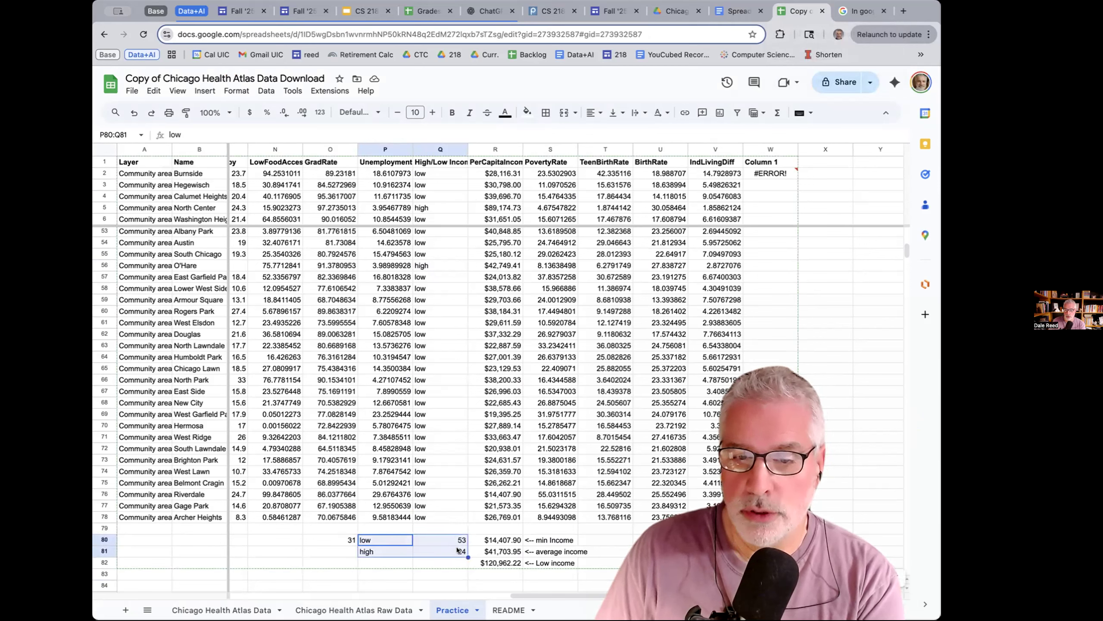
click(209, 91)
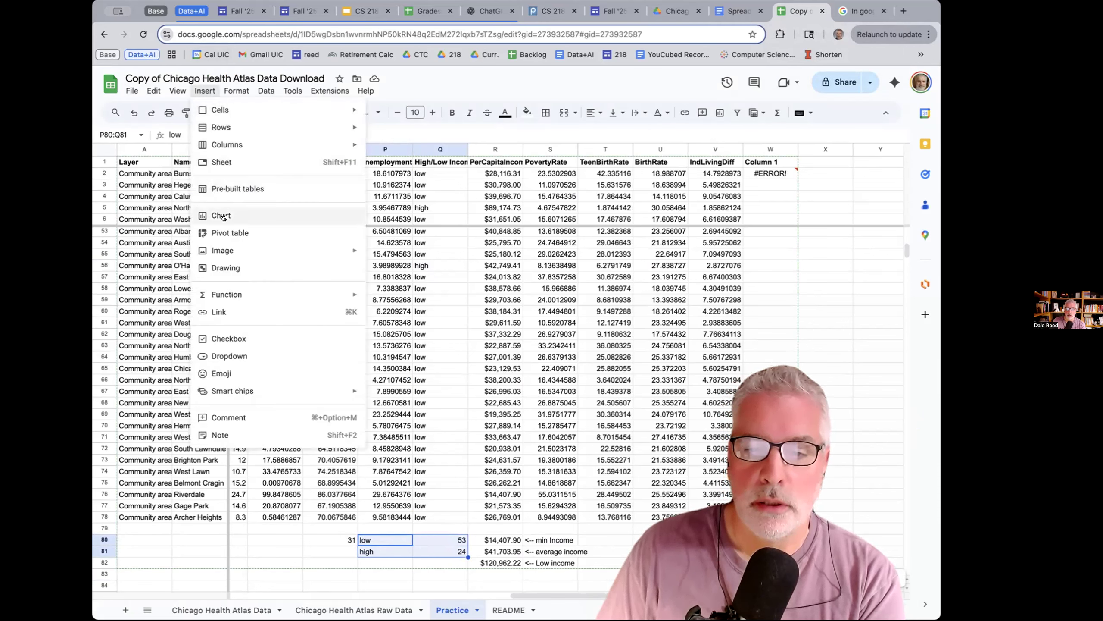
click(491, 446)
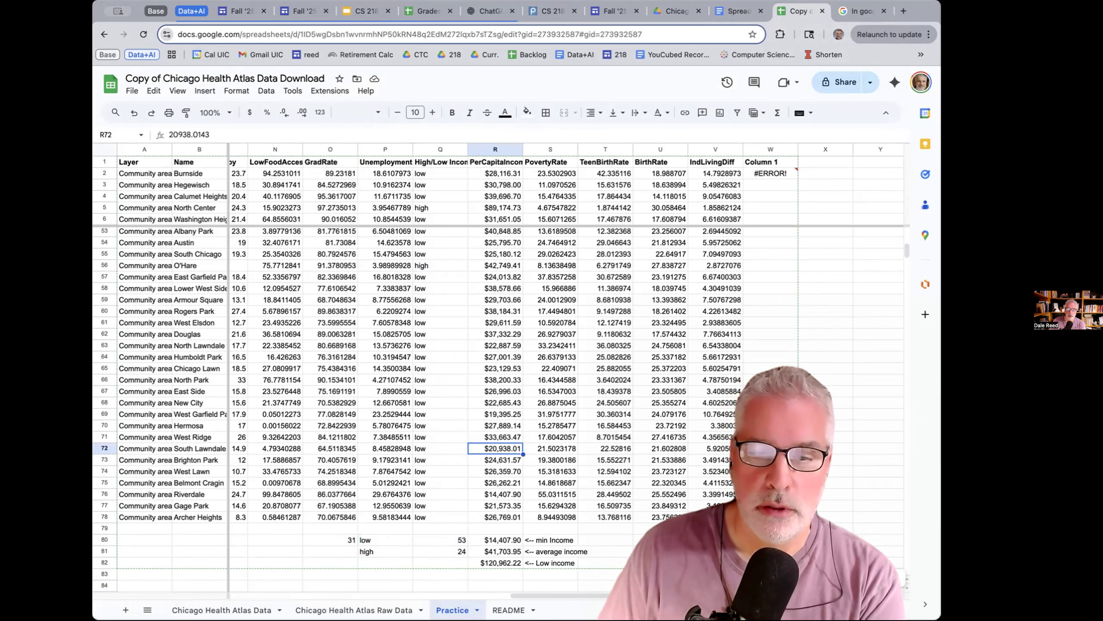
- Examine the chicago_dataset table on the Chicago Health Atlas Data sheet, including its table options and the Population column options
click(222, 610)
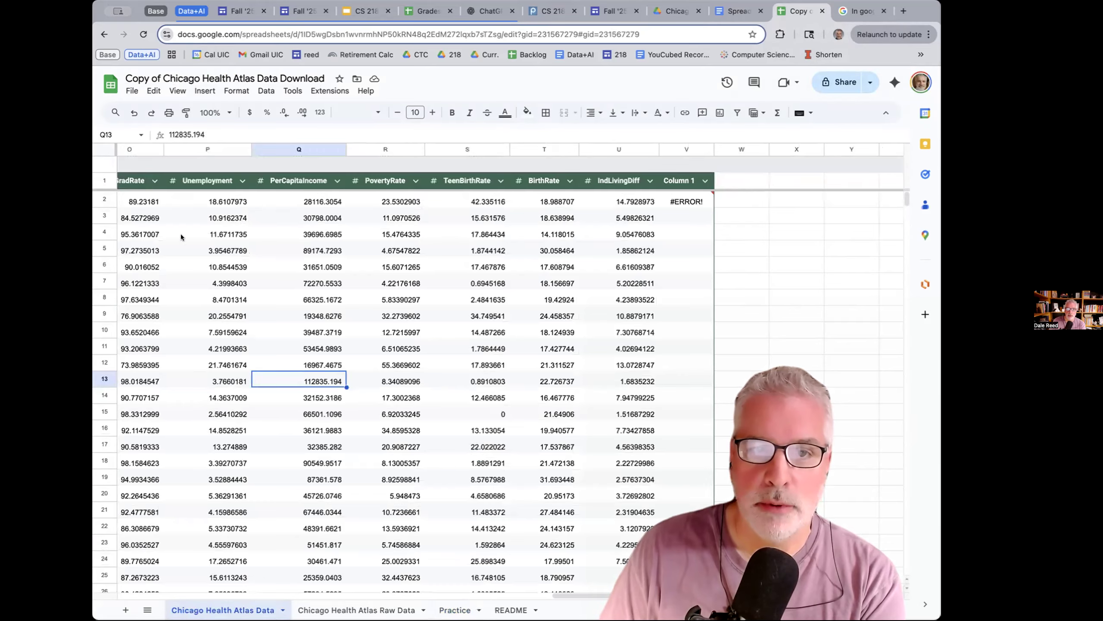
scroll(181, 234, left, 10)
scroll(181, 234, left, 3)
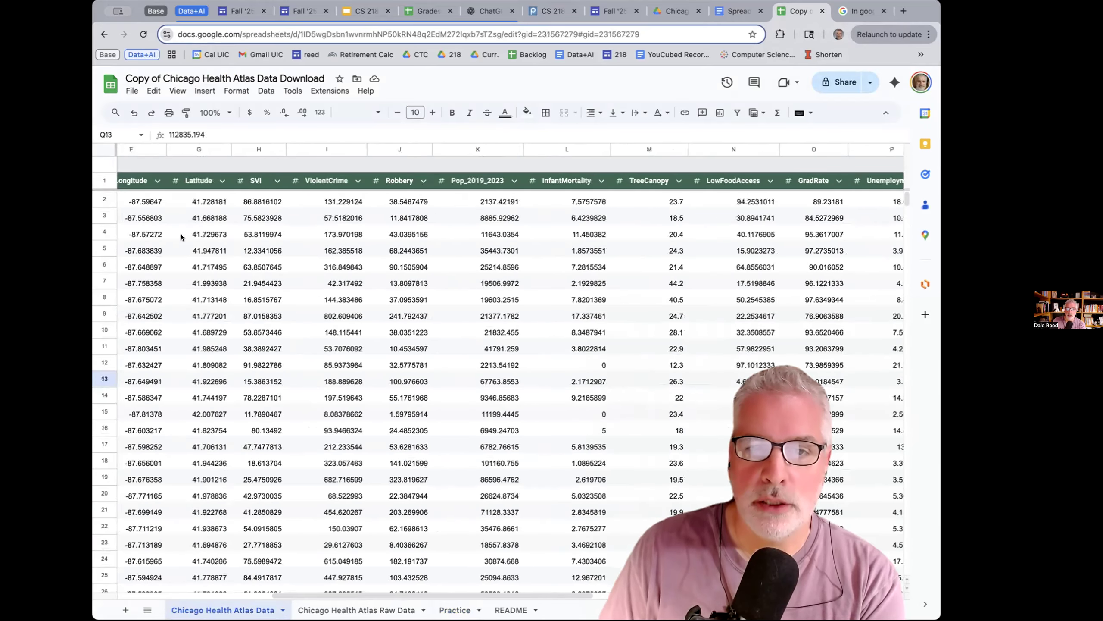
scroll(181, 234, left, 5)
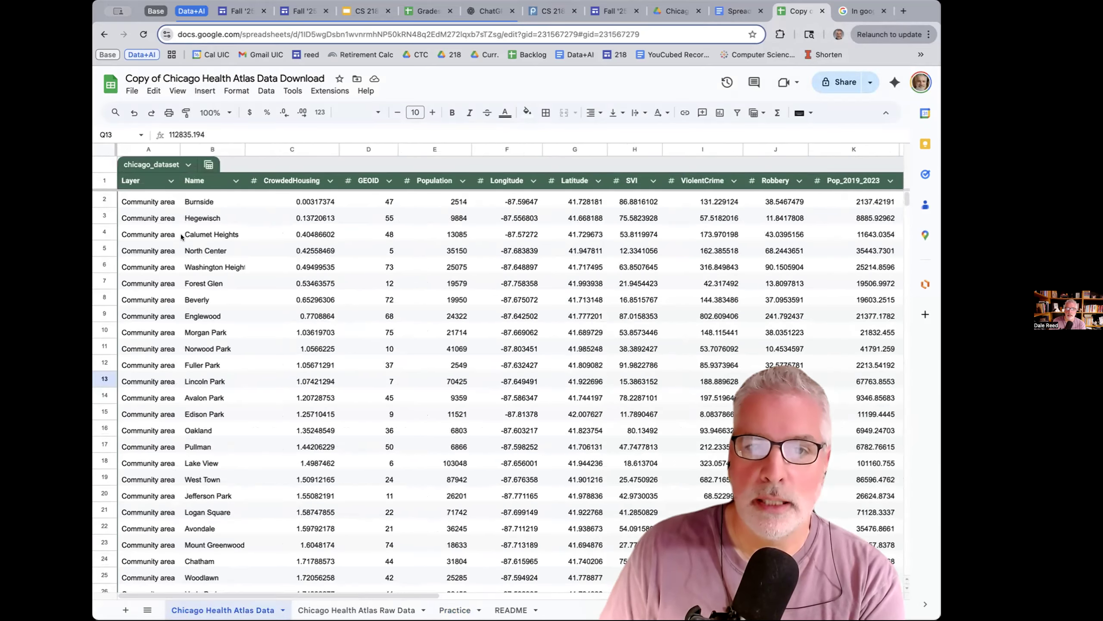
click(188, 164)
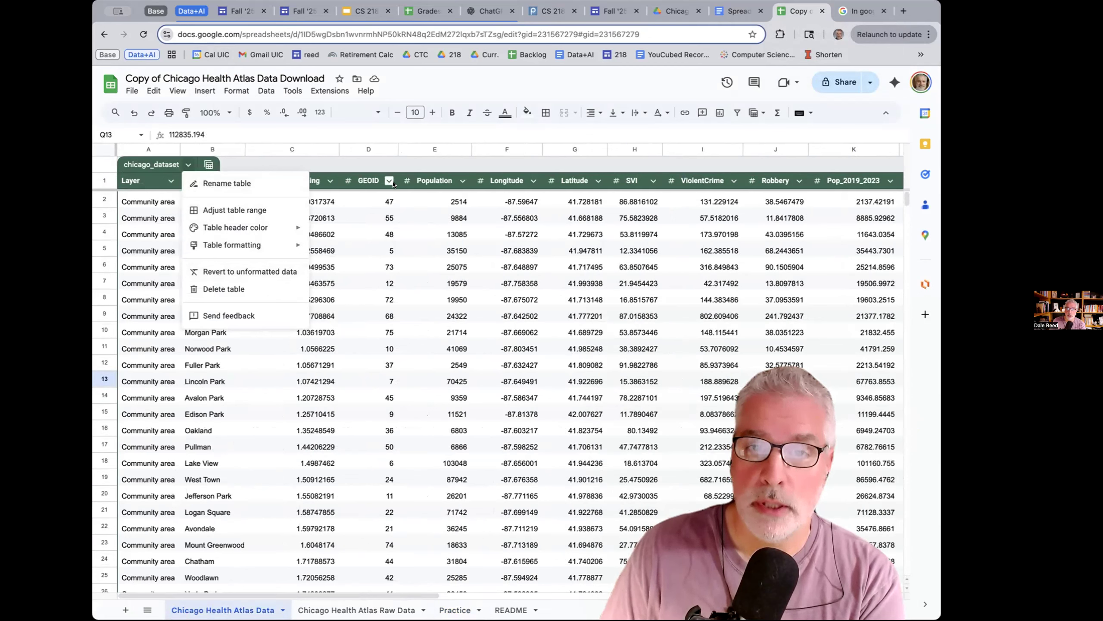
click(526, 185)
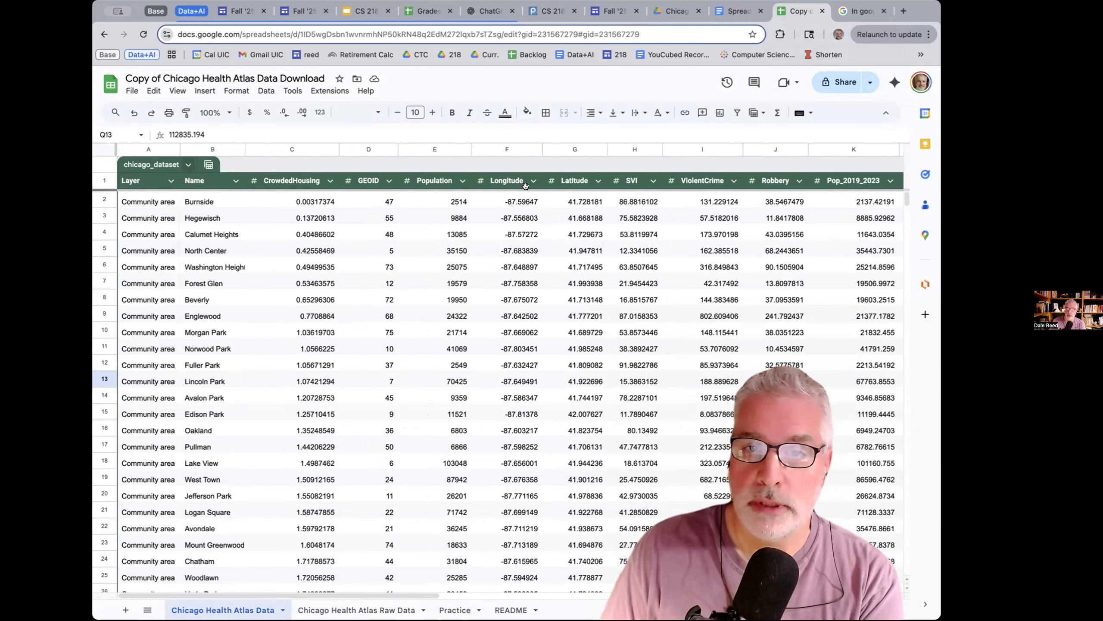
click(462, 181)
mouse_move(500, 218)
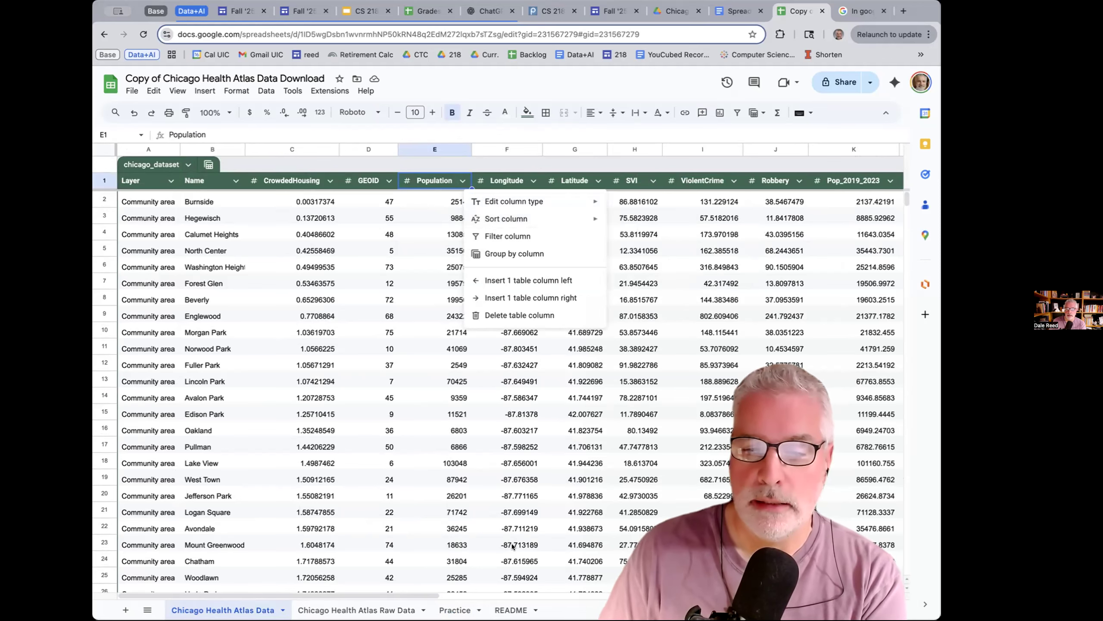
- Insert a chart from the low/high mini table P80:Q81 on the Practice sheet
click(456, 610)
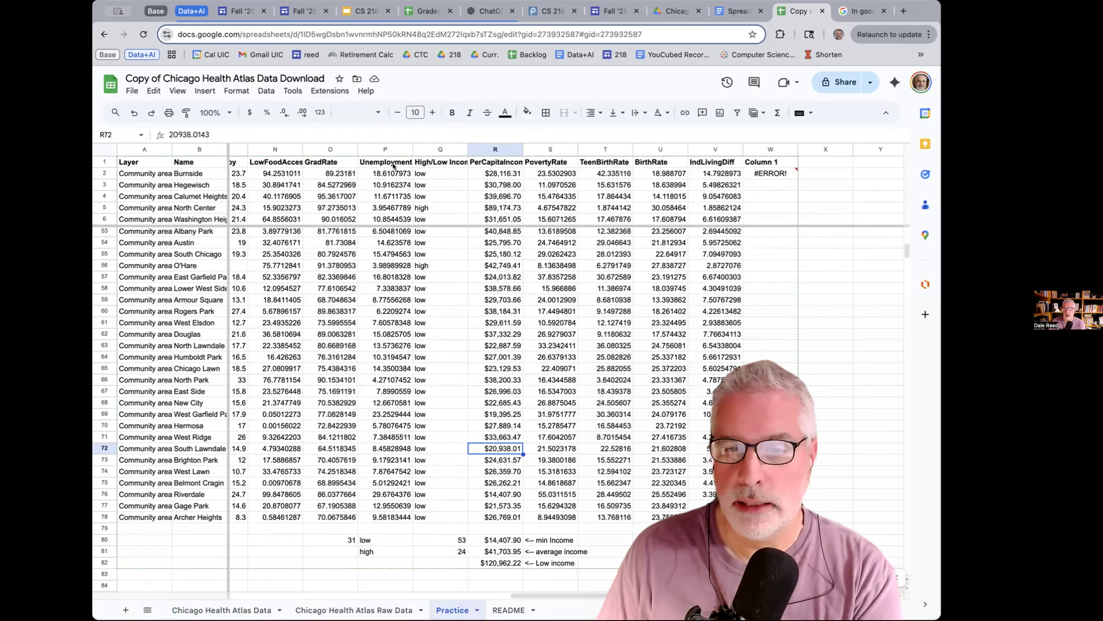
drag(369, 540, 437, 554)
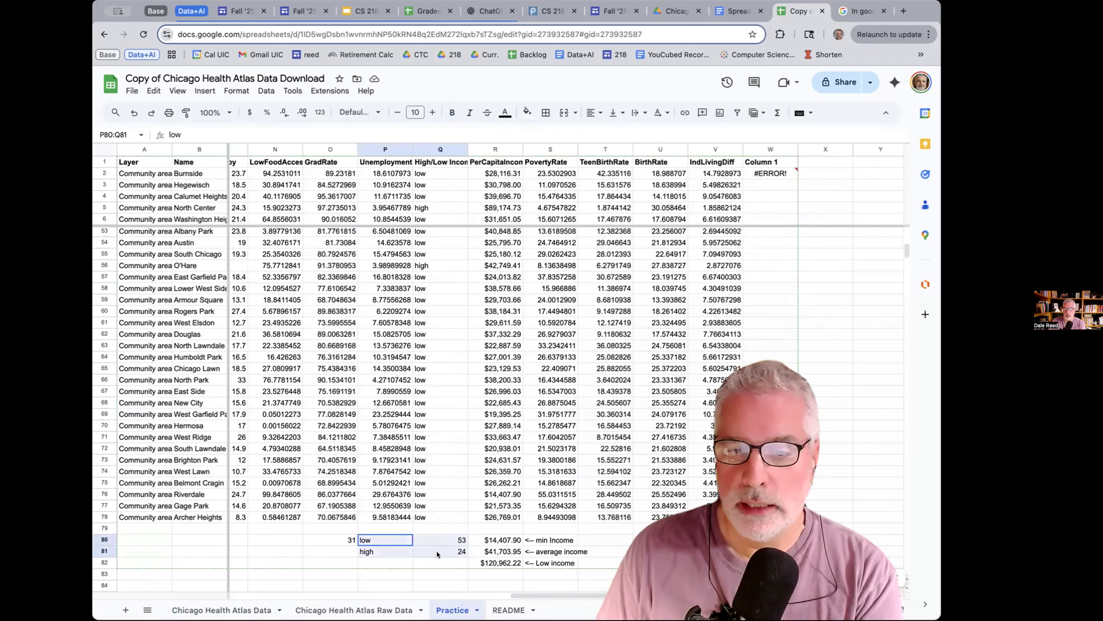
click(206, 91)
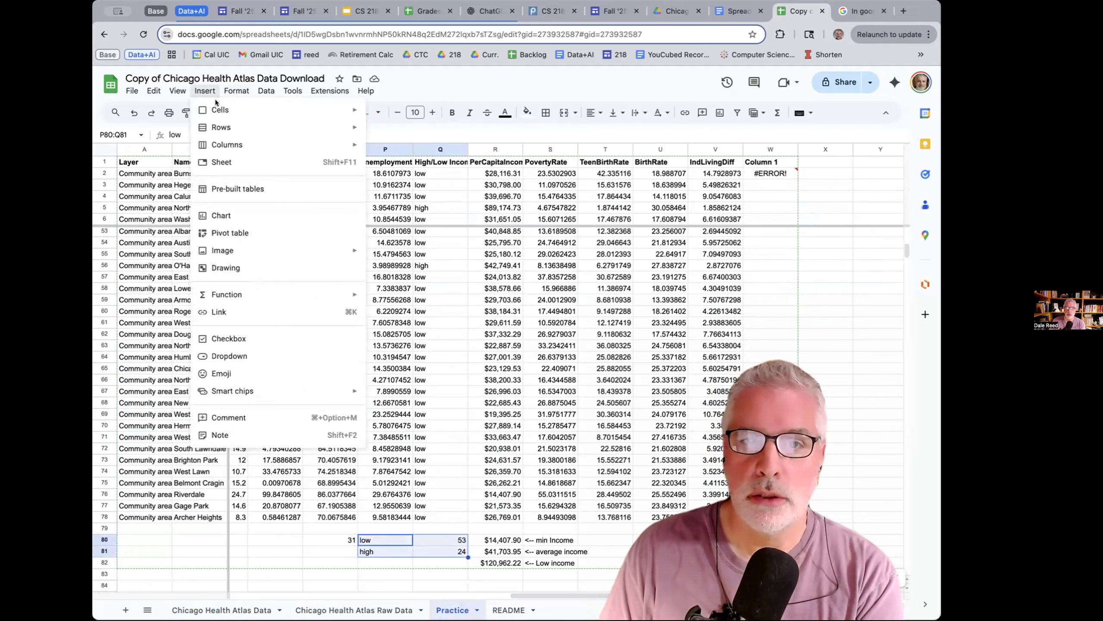
click(218, 215)
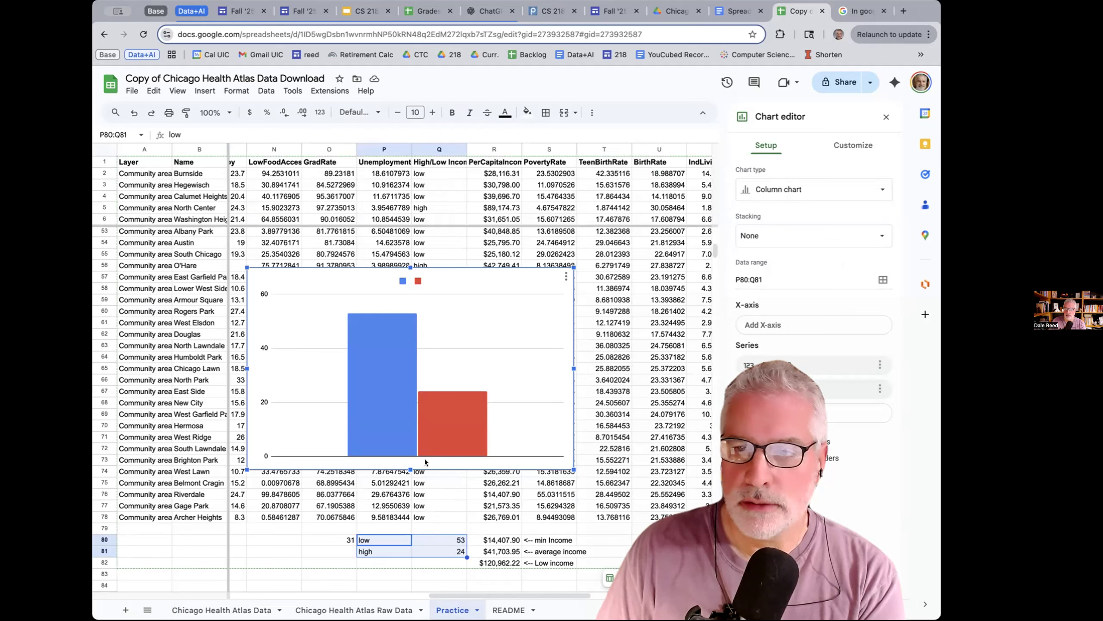
- Set the chart's data range to Q80:Q81 and try to use the labels in P80:P81 as its X-axis
click(752, 278)
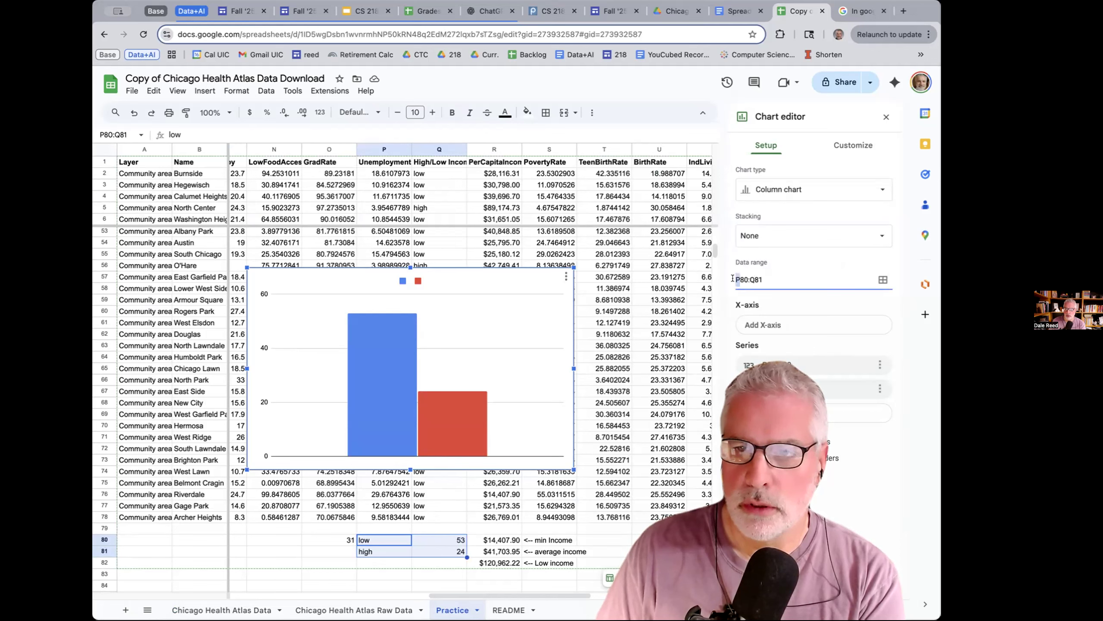
key(Return)
click(790, 329)
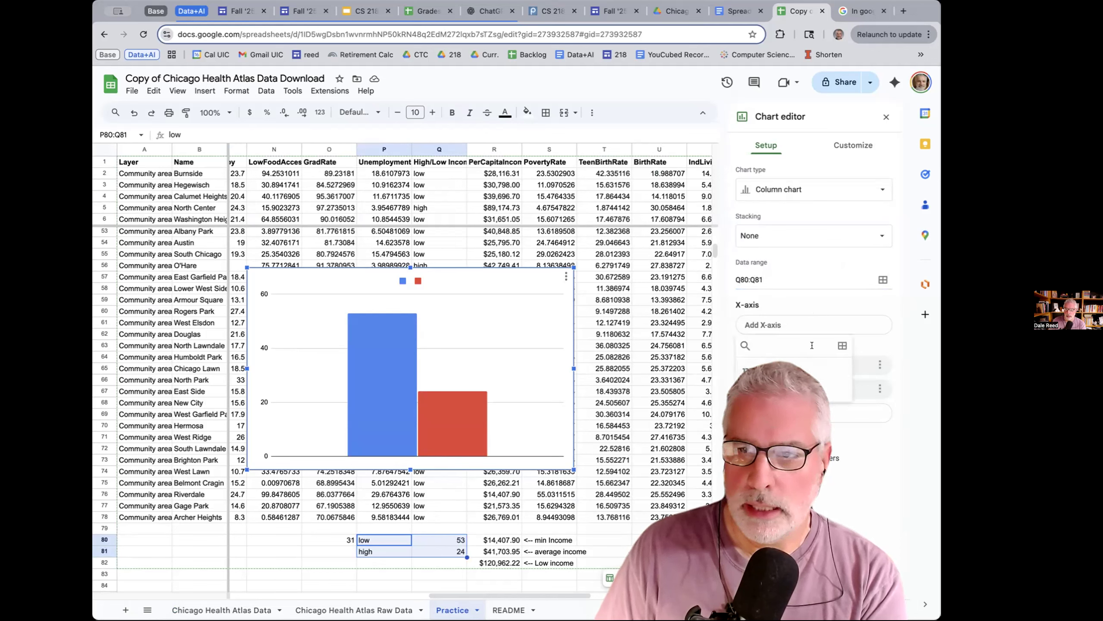
click(841, 346)
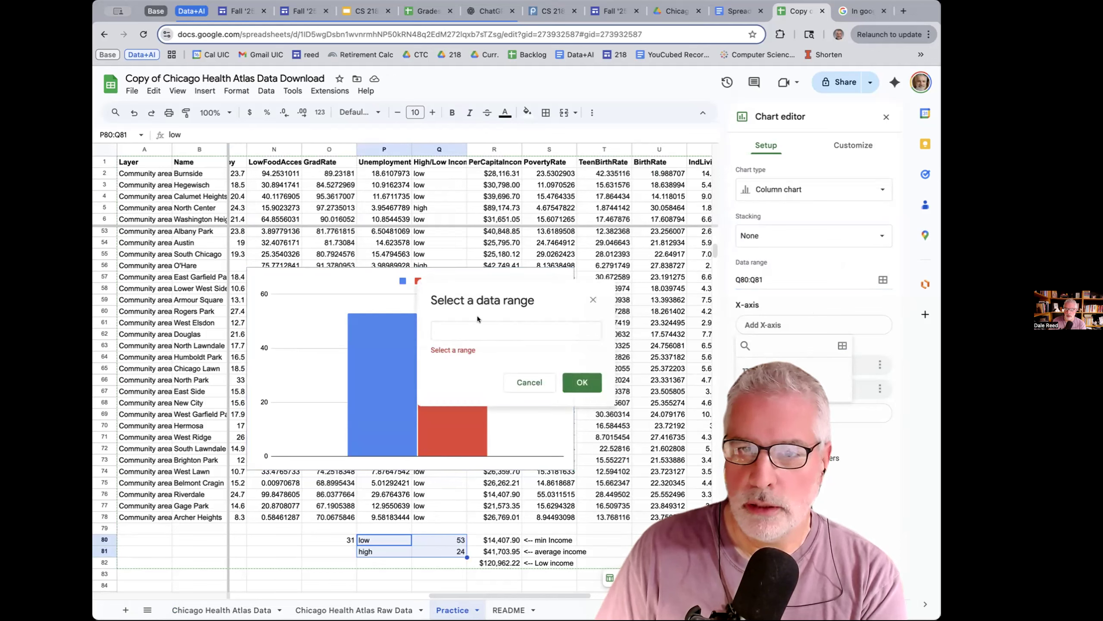
click(483, 327)
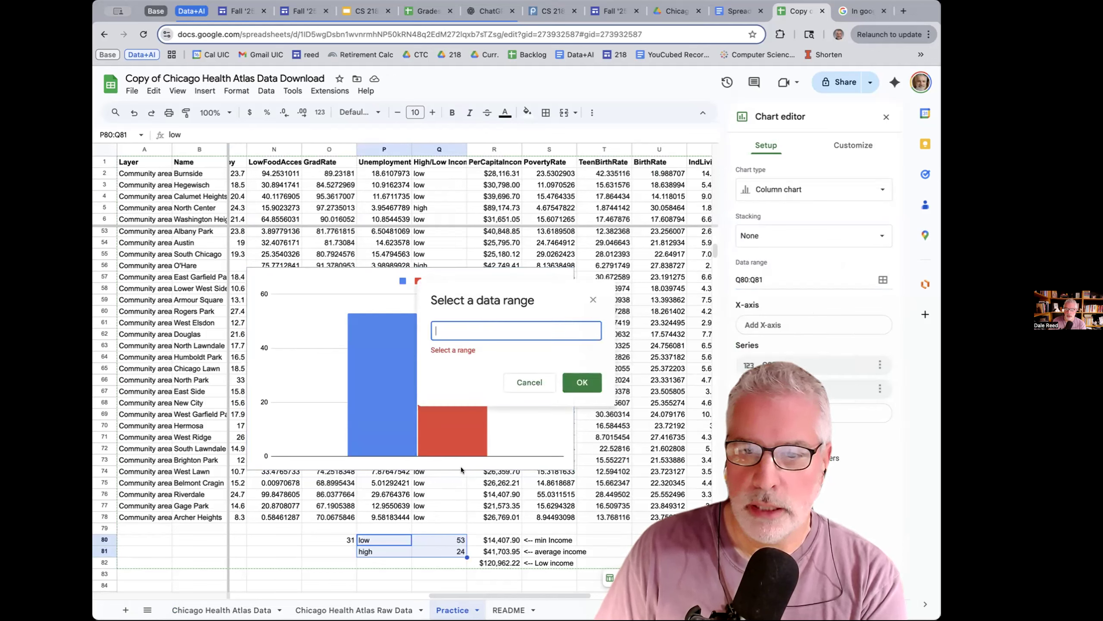
drag(385, 537, 385, 552)
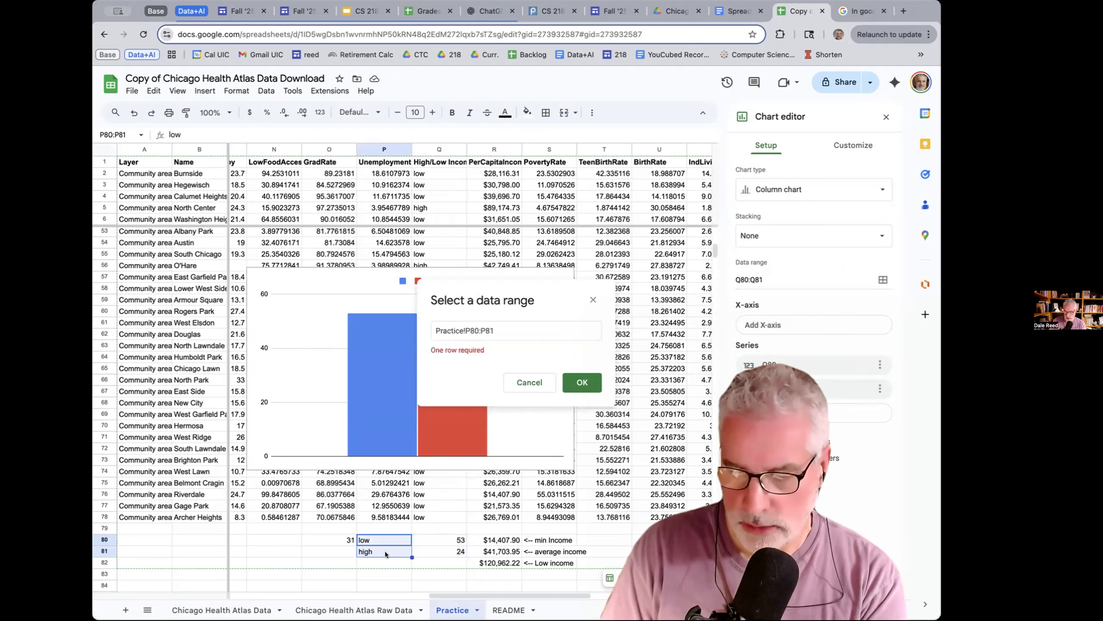
key(Return)
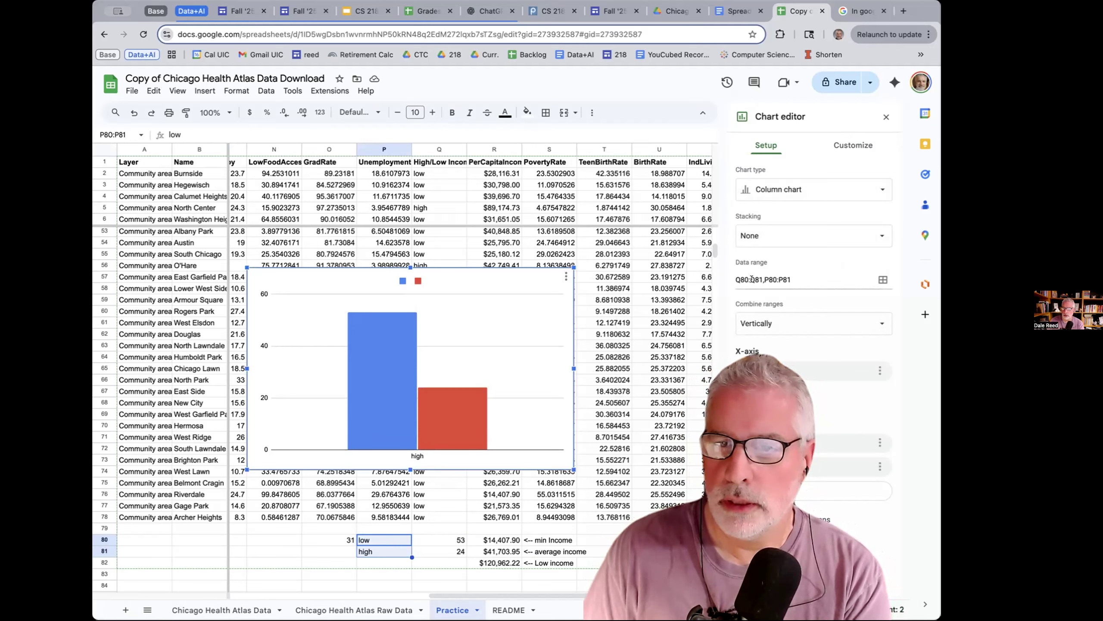
- Replace the chart's combined data ranges with the single range P80:Q81
drag(741, 280, 733, 279)
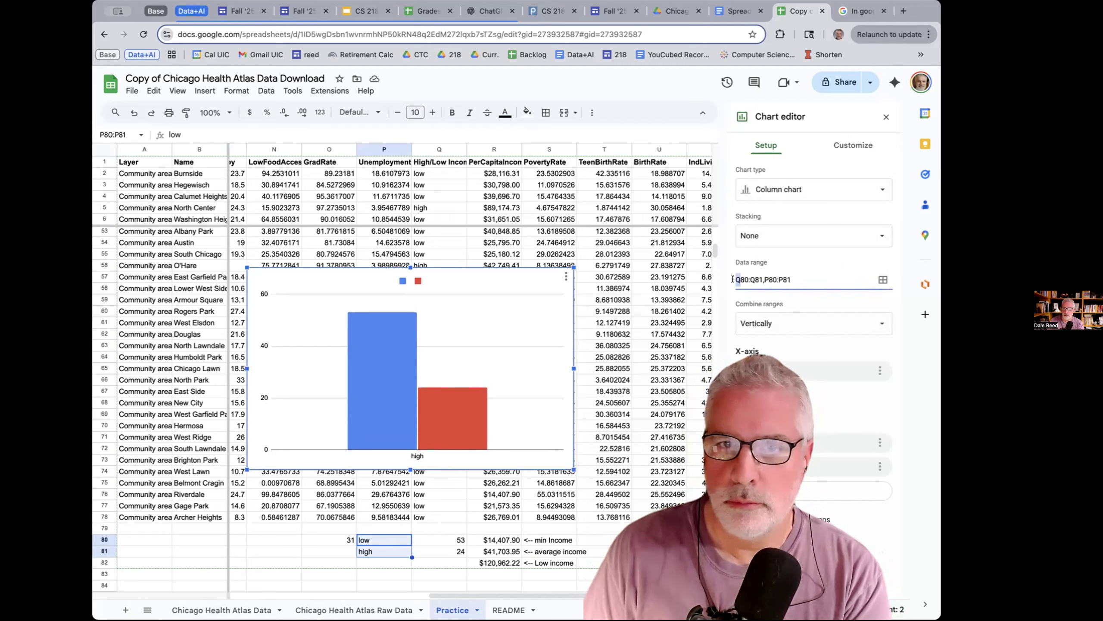
text(p)
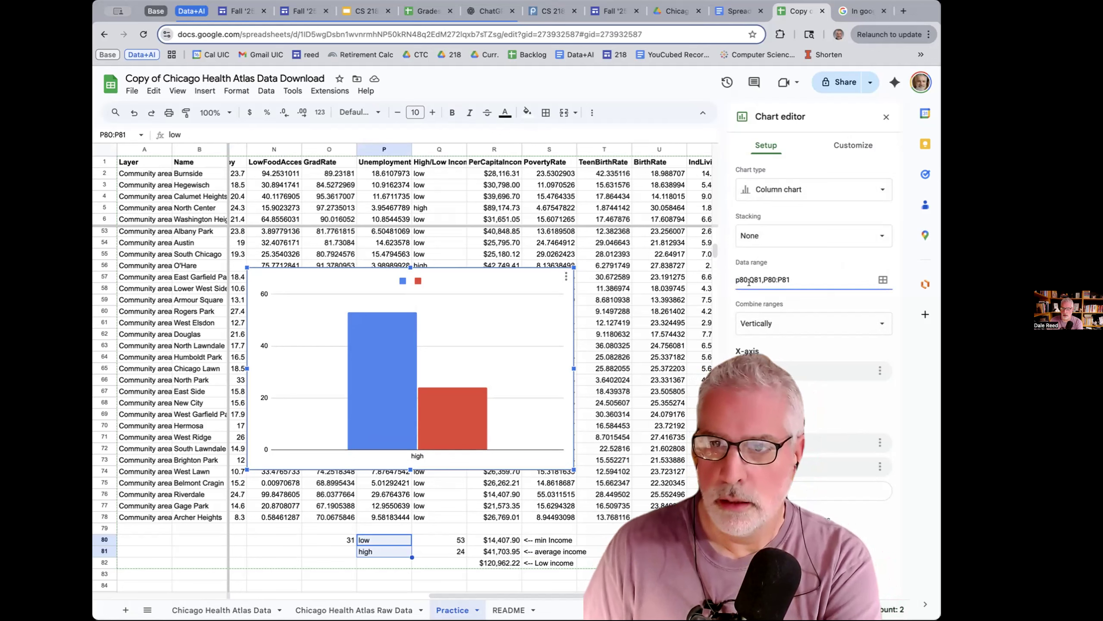
drag(748, 279, 781, 278)
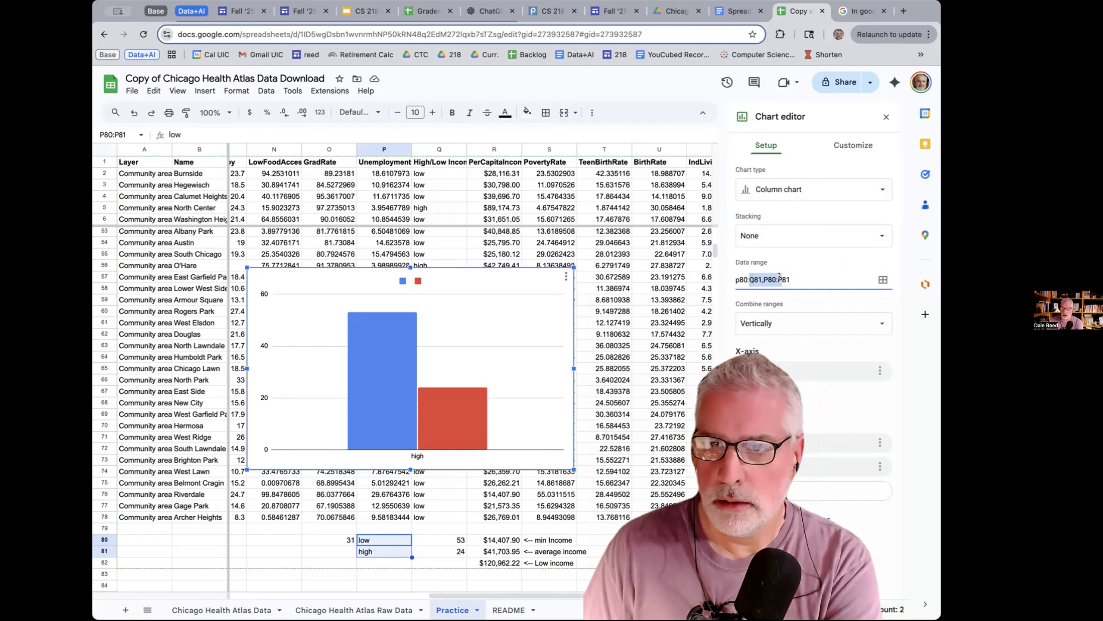
text(q)
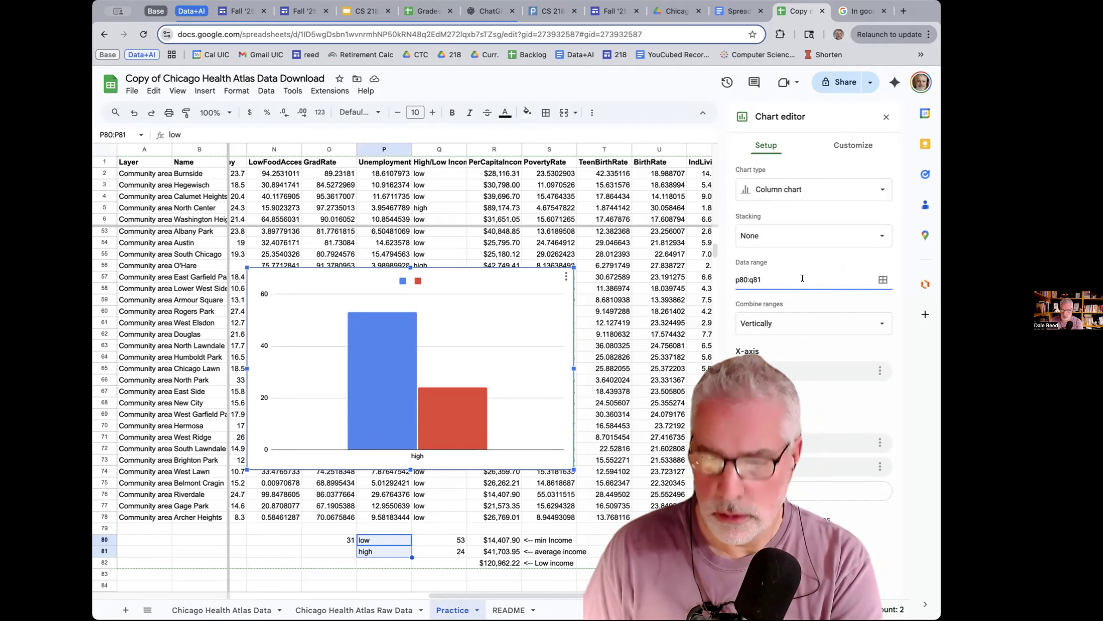
key(Return)
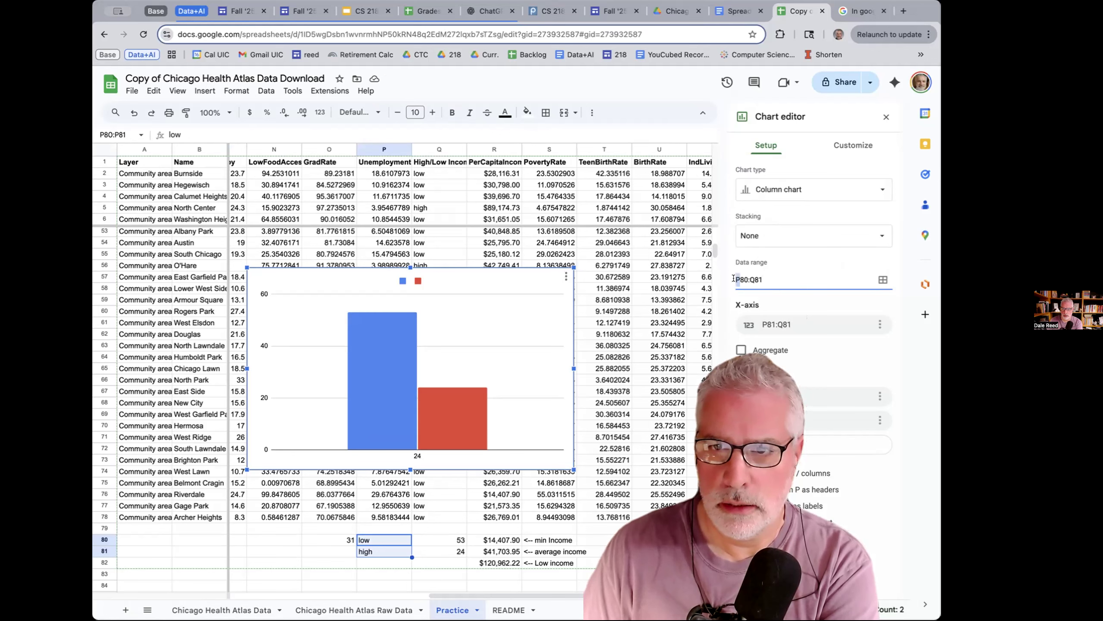
- Set the chart's data range to Q80:Q81 and choose Q80 for the X-axis
key(Return)
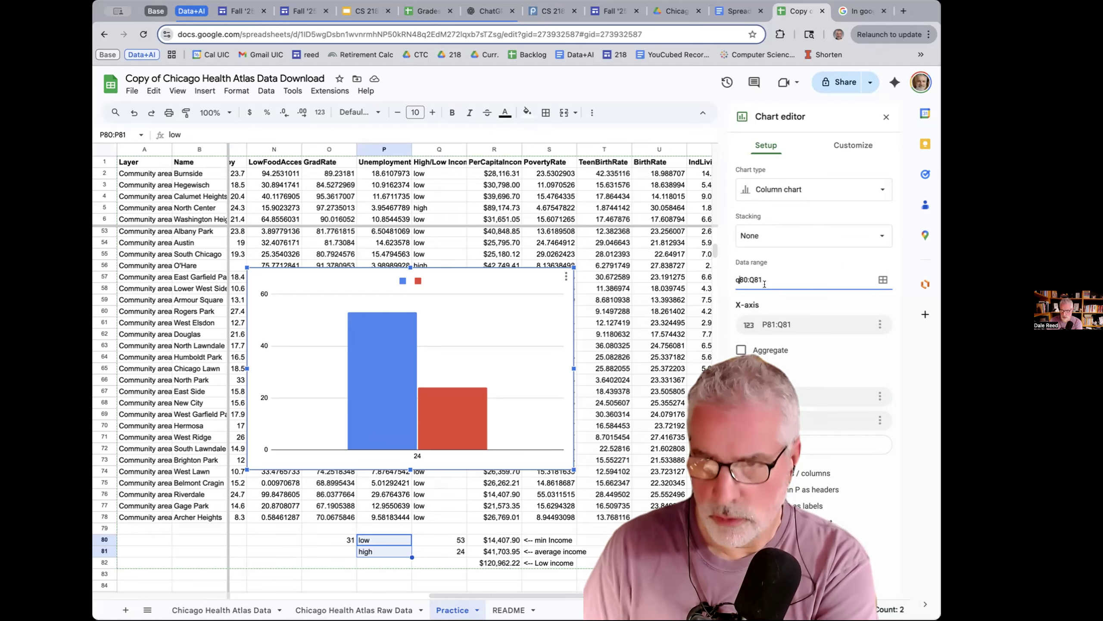
click(773, 324)
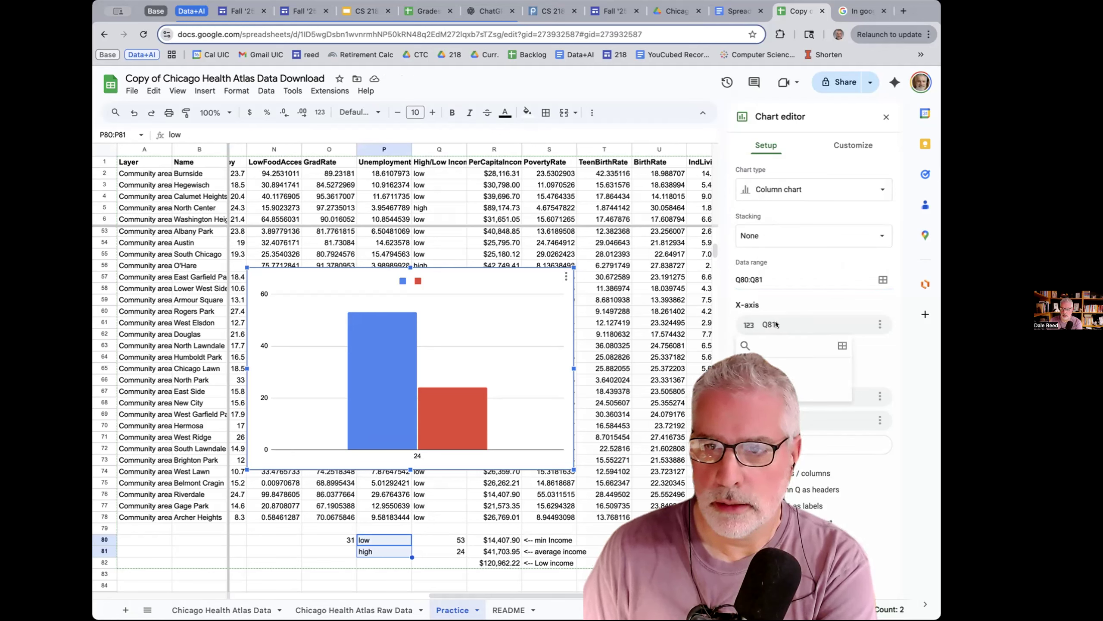
click(770, 324)
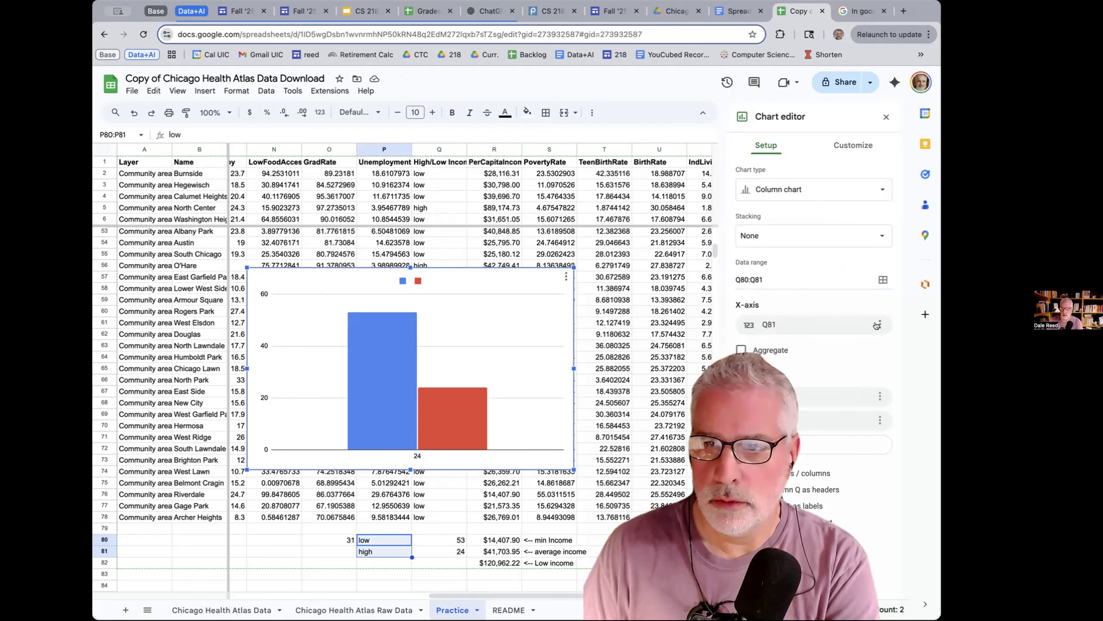
click(760, 324)
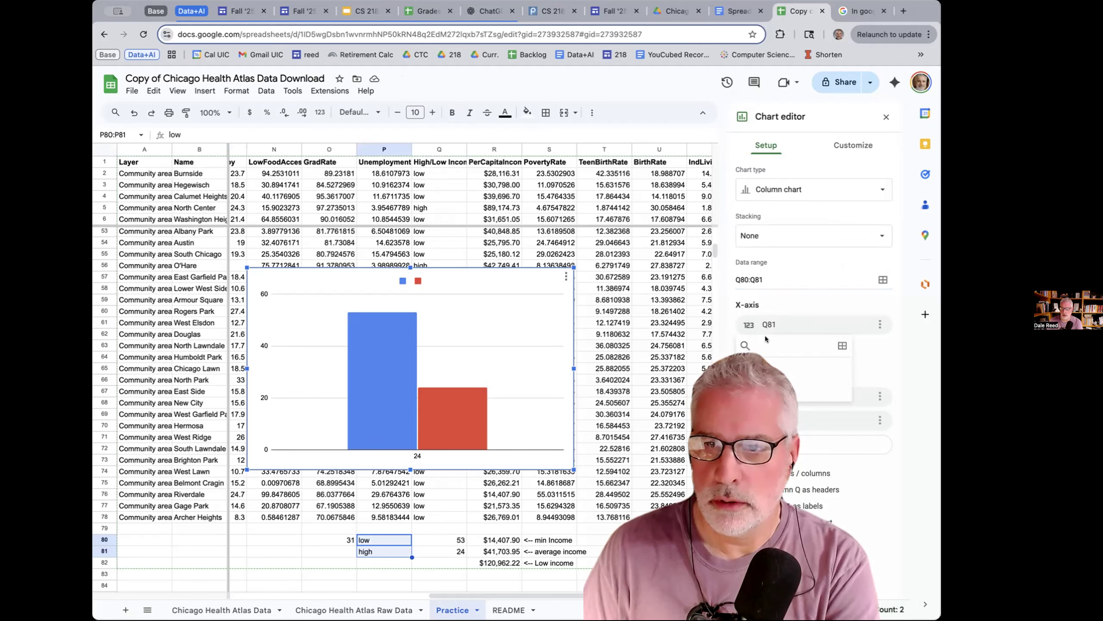
click(764, 366)
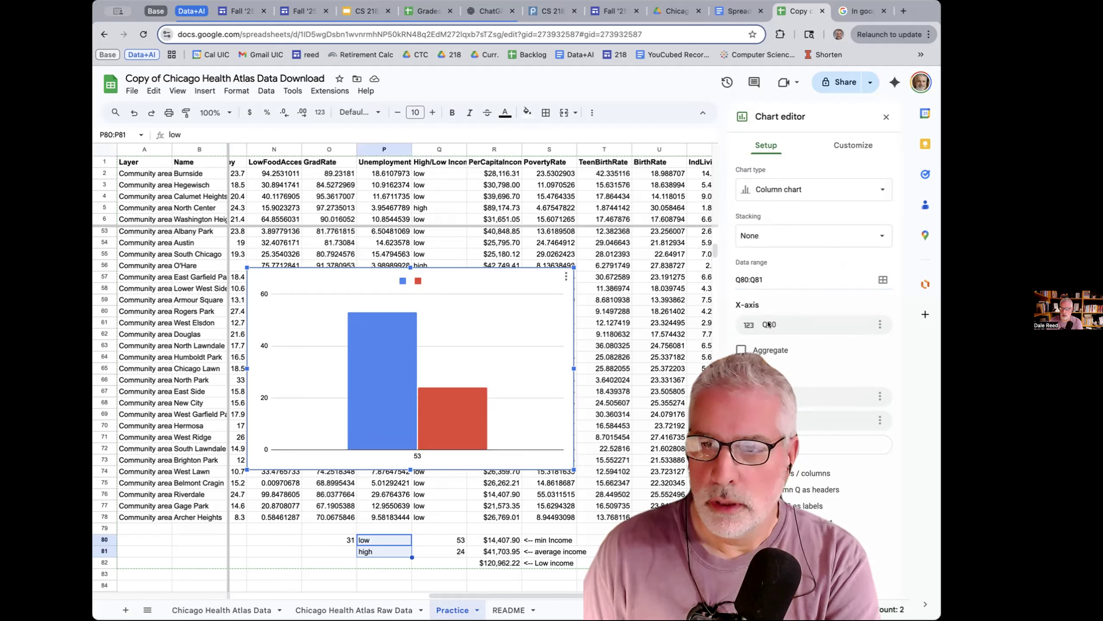
- Try adding a label to the Q80 X-axis, and remove both the label and the X-axis from the chart
click(879, 324)
click(908, 364)
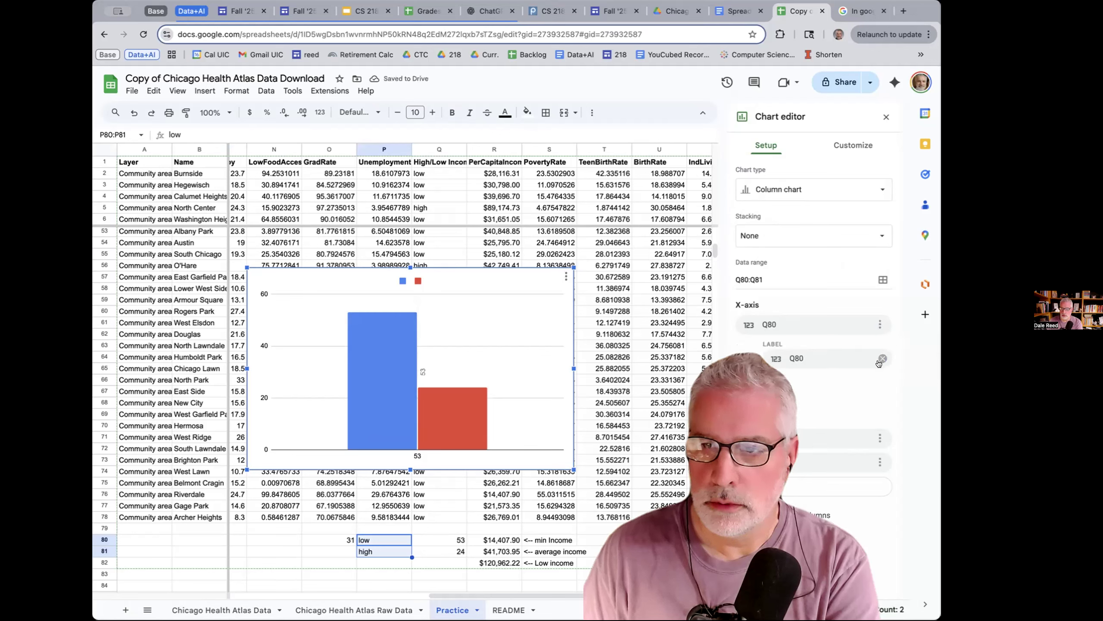
click(880, 358)
click(879, 324)
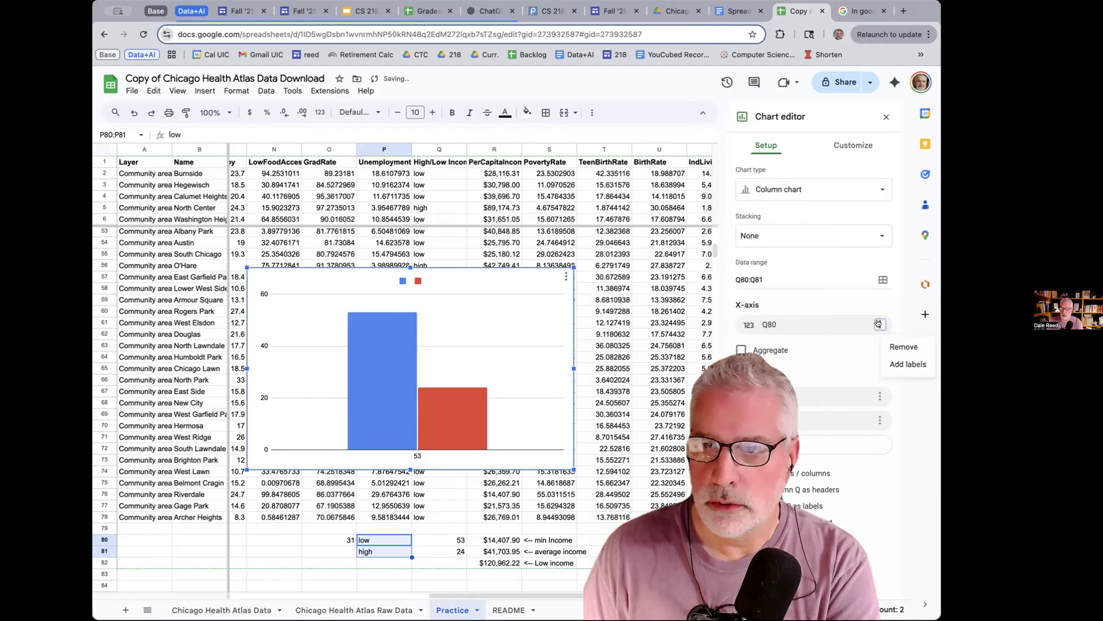
click(900, 347)
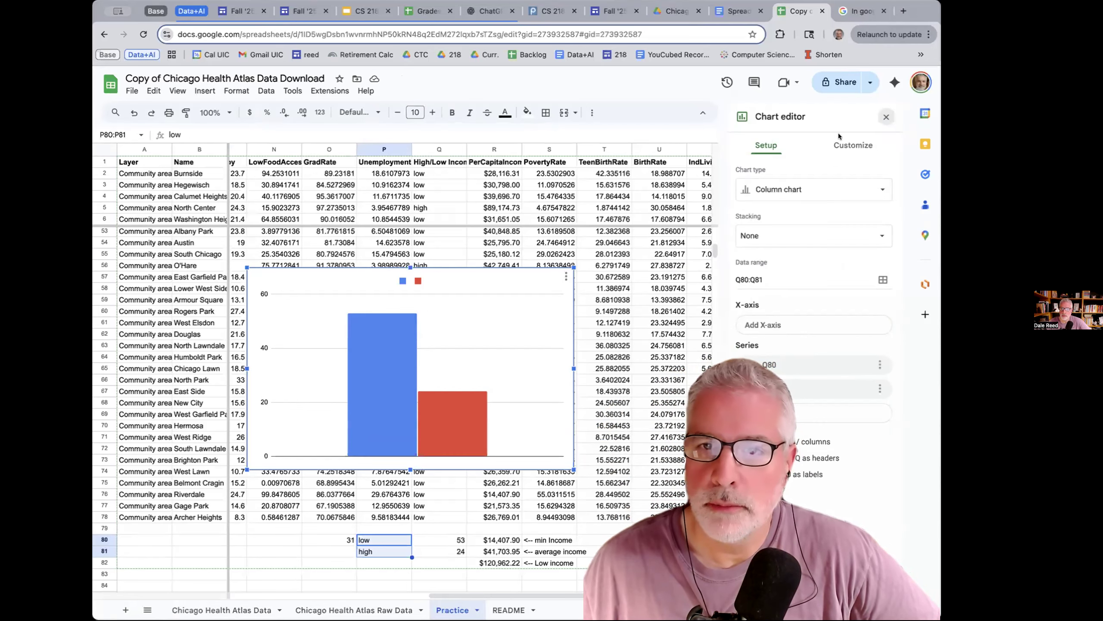
- Close the chart settings and delete the column chart from the Practice sheet
click(489, 291)
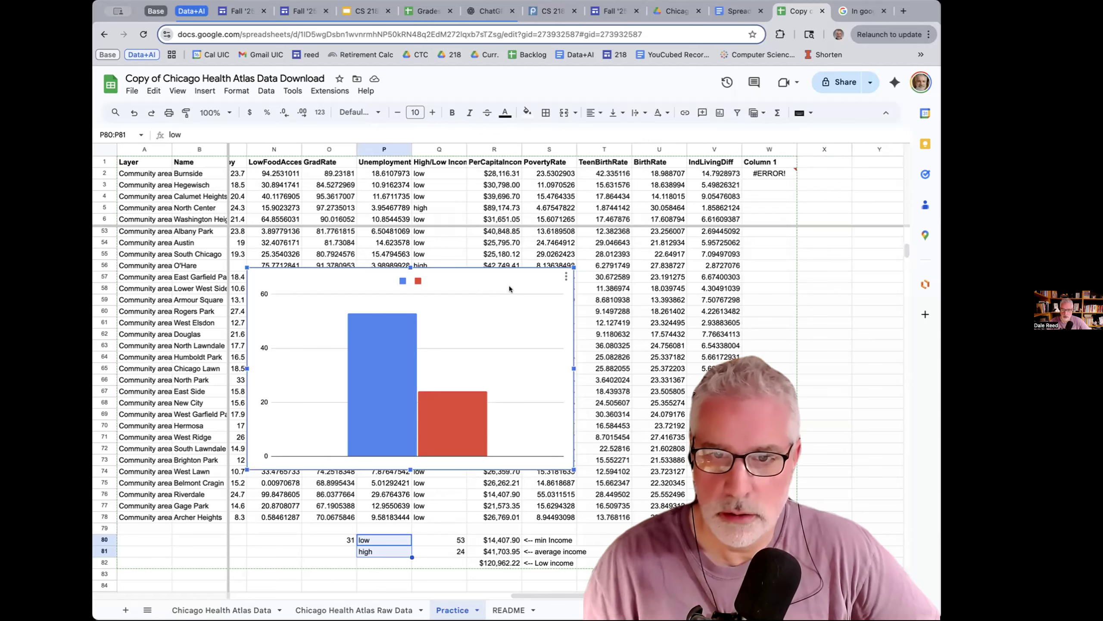
key(Delete)
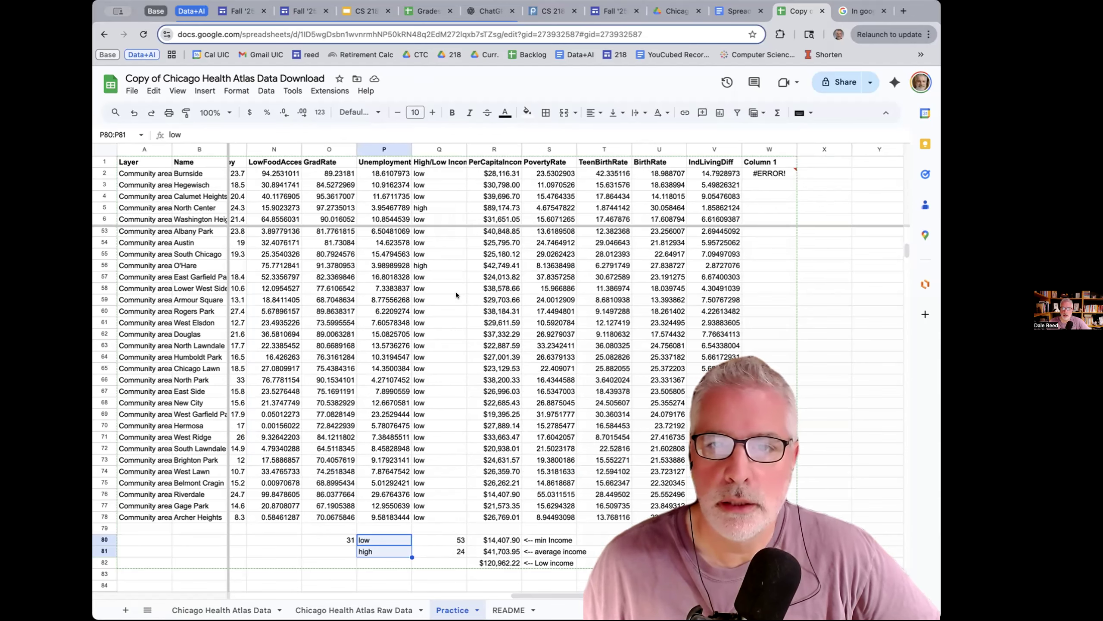
- Insert a scatter chart from the ViolentCrime and Robbery columns on the Practice sheet and select its outlying Robbery data point
scroll(444, 300, left, 3)
scroll(444, 300, left, 6)
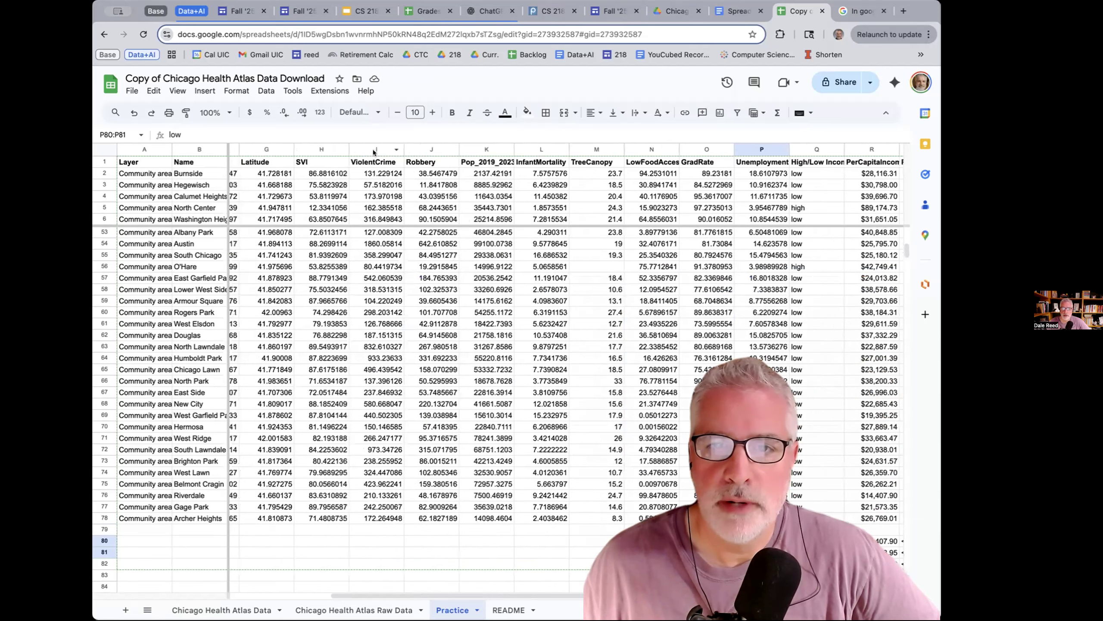
drag(366, 145, 417, 148)
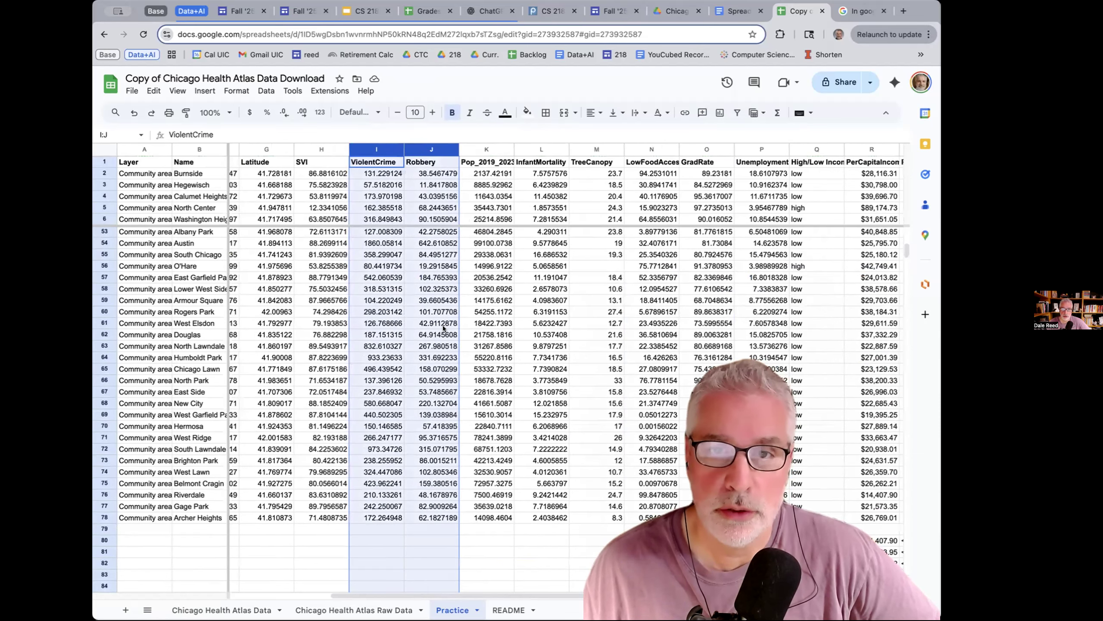
scroll(443, 328, down, 1)
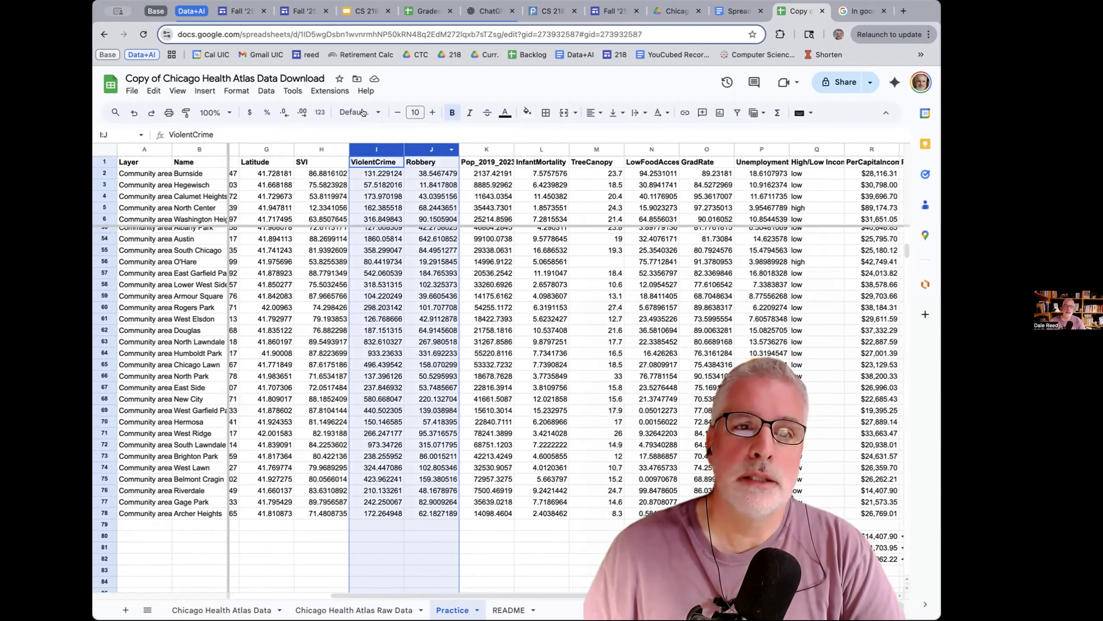
click(204, 91)
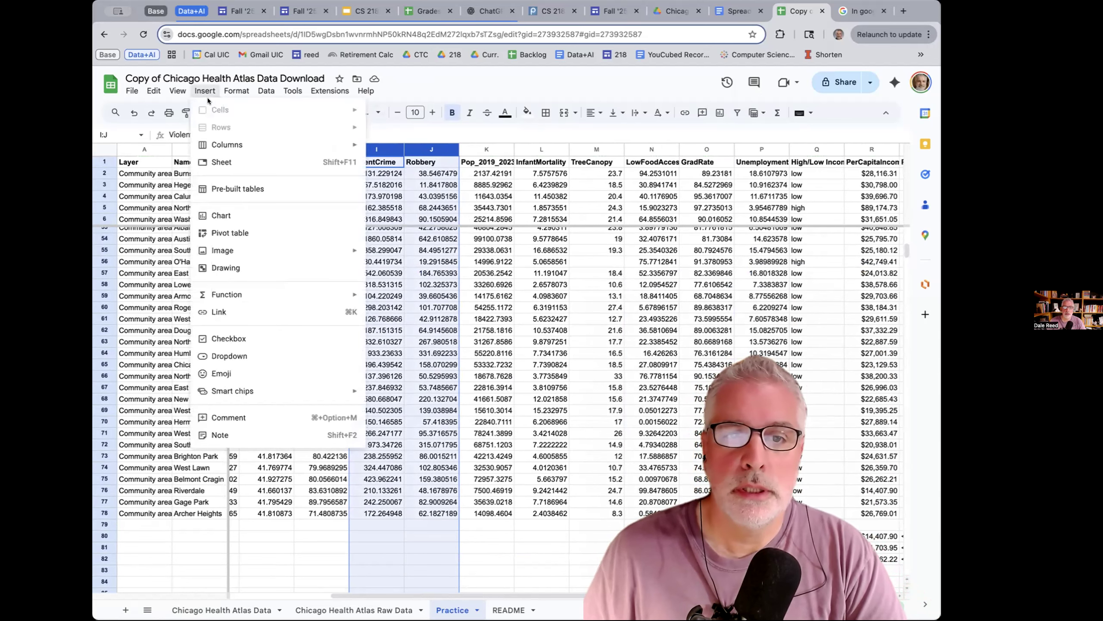
click(219, 216)
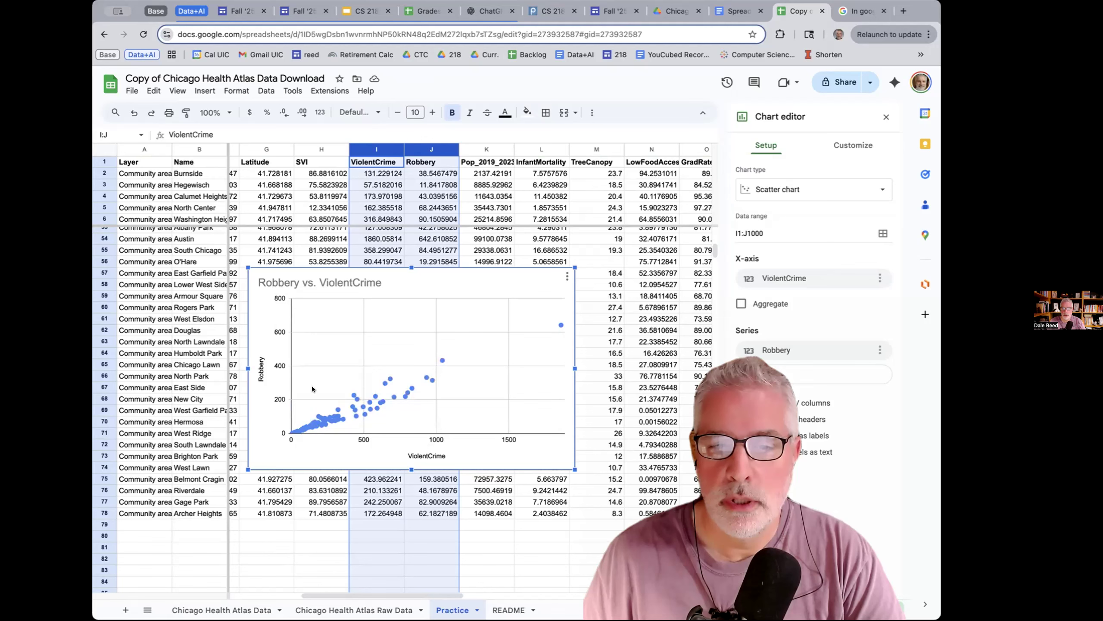
scroll(305, 333, up, 1)
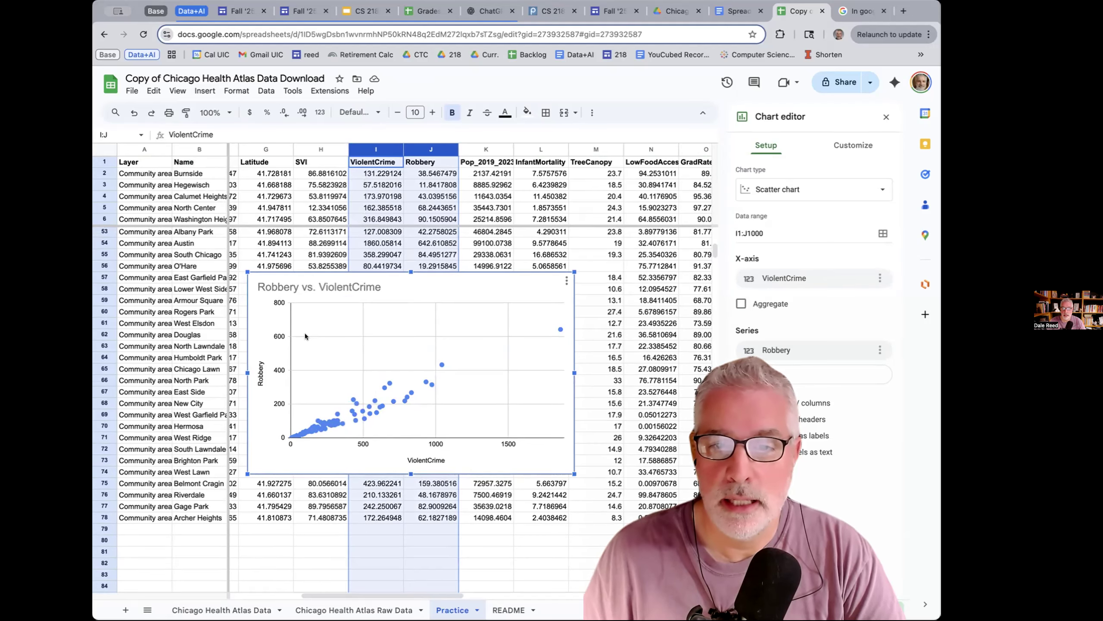
click(559, 328)
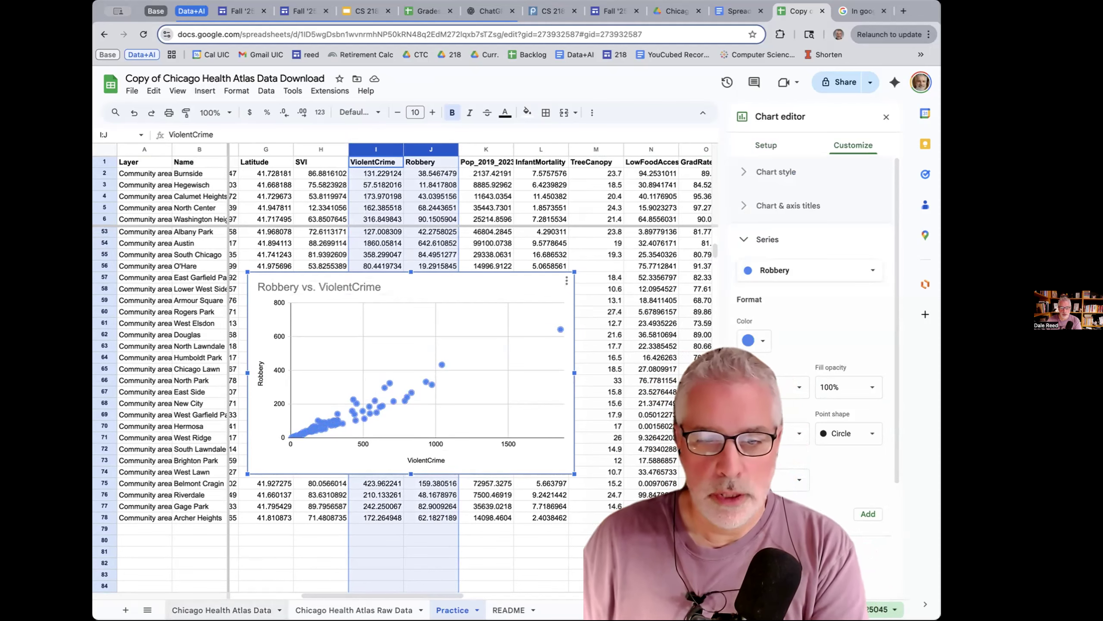
- Sort the Chicago Health Atlas Data table by the Robbery column from A to Z
click(222, 610)
scroll(587, 206, right, 5)
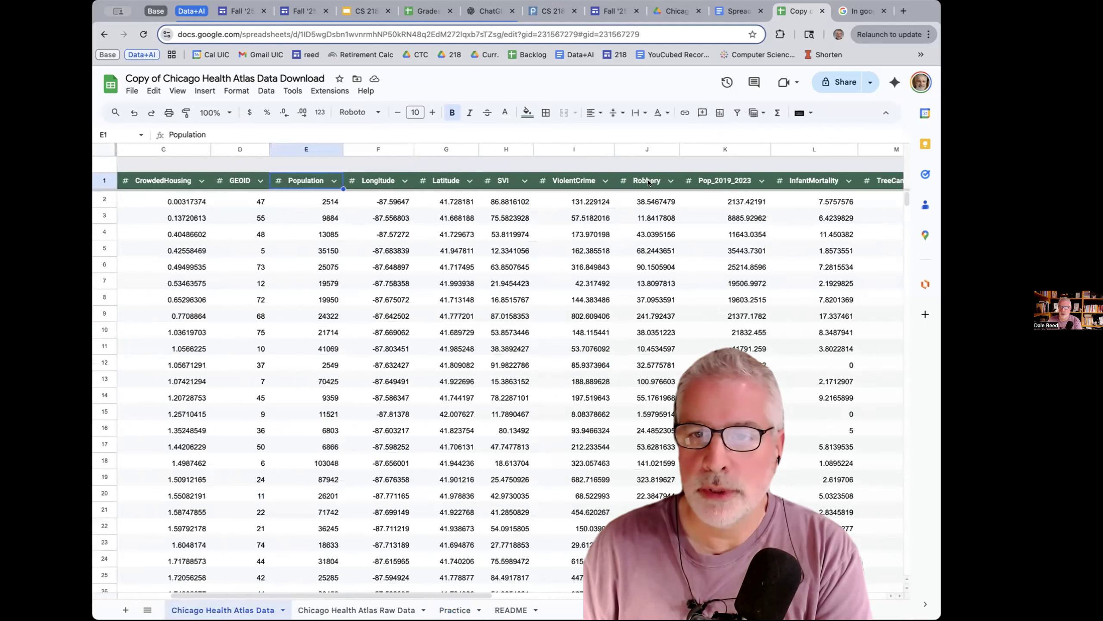
click(649, 183)
mouse_move(675, 218)
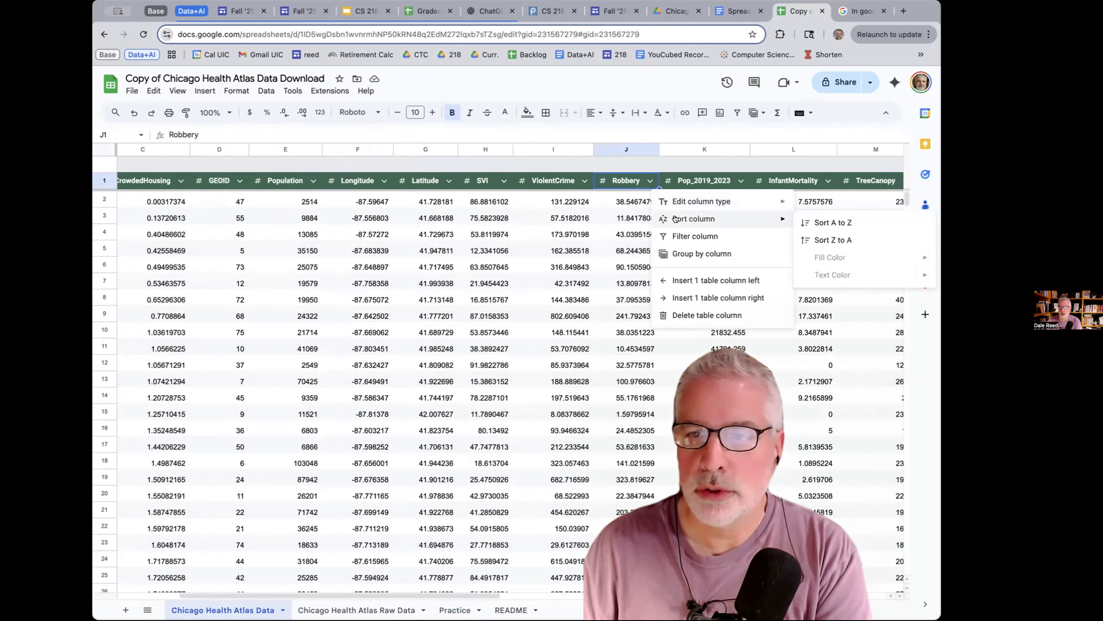
click(819, 222)
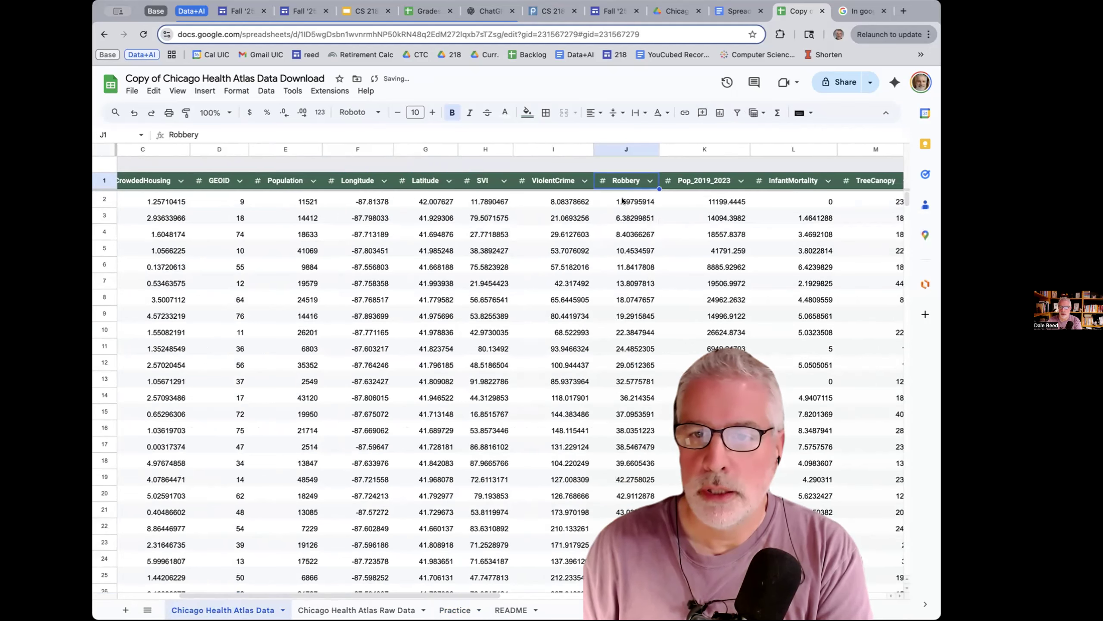
- Go to the last value in the sorted Robbery column and check which neighborhood it belongs to
scroll(630, 256, down, 15)
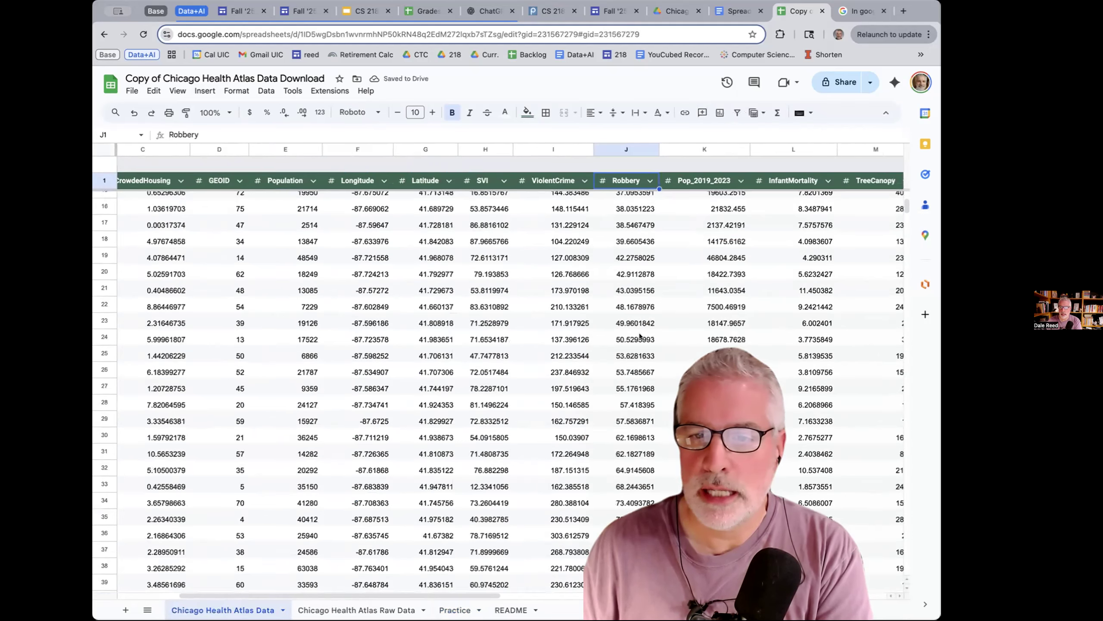
click(636, 290)
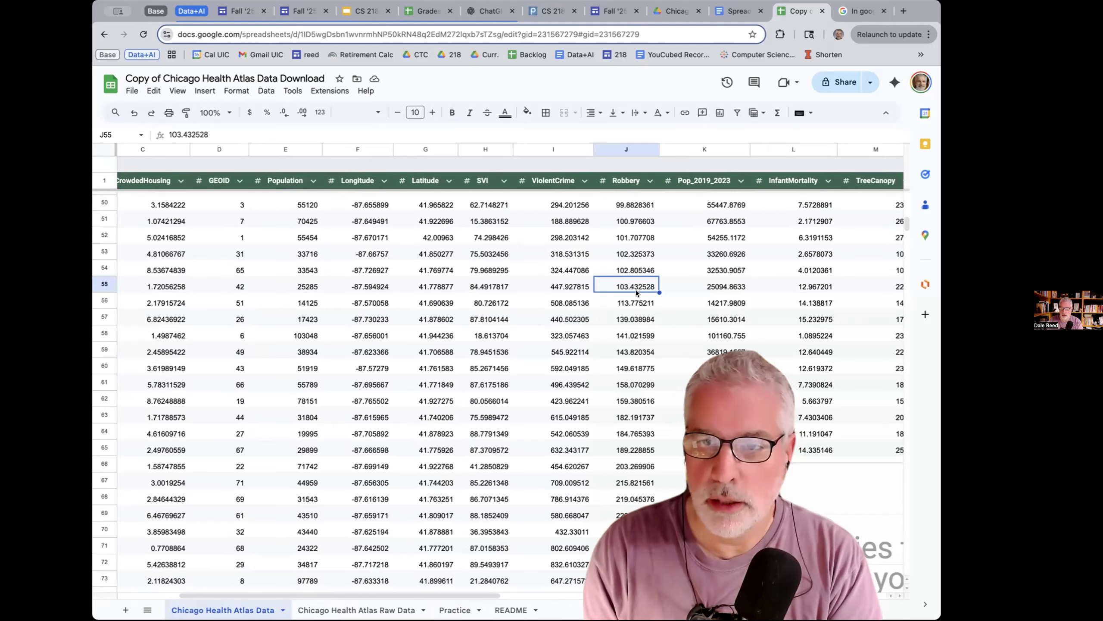
key(super+Down)
scroll(634, 296, down, 1)
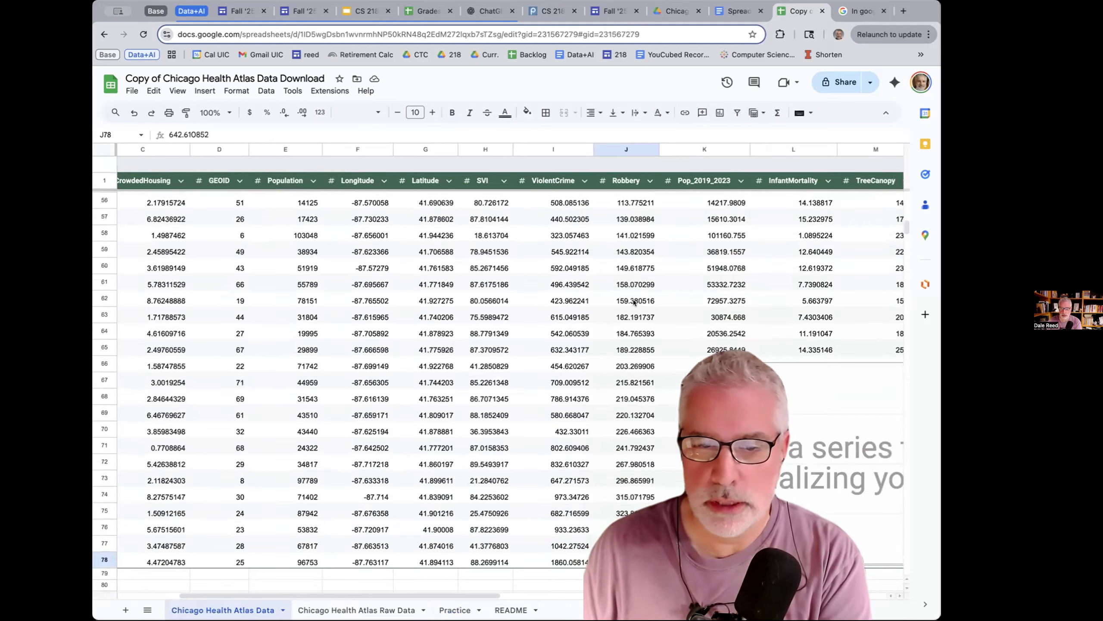
scroll(348, 526, left, 5)
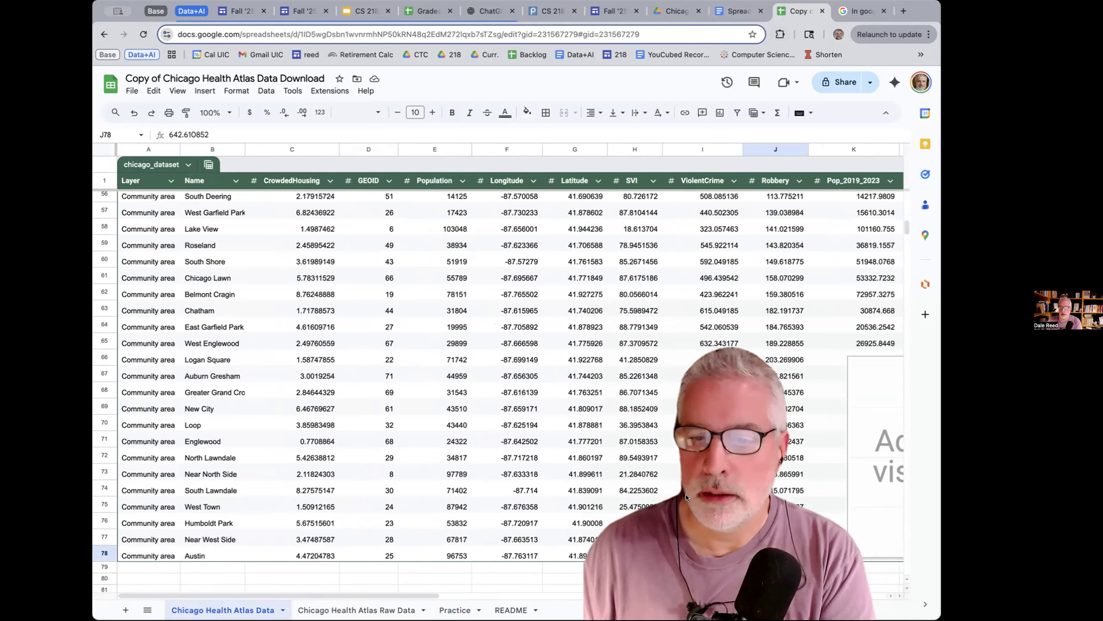
- Return to the Practice sheet and delete the Robbery vs. ViolentCrime scatter chart
click(452, 610)
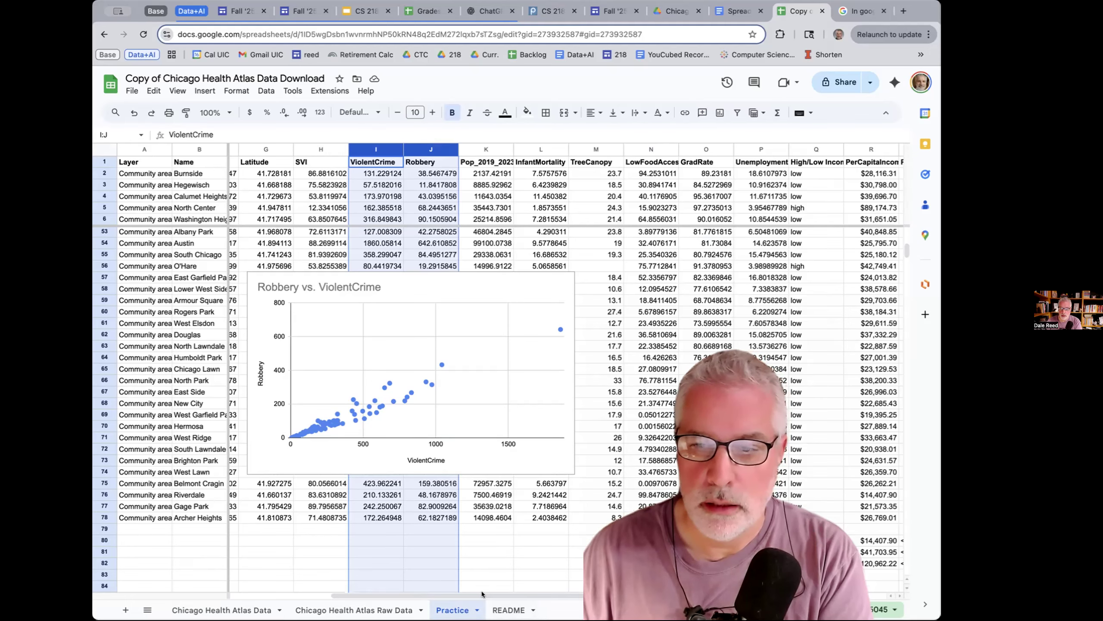
scroll(643, 463, right, 2)
scroll(643, 463, right, 5)
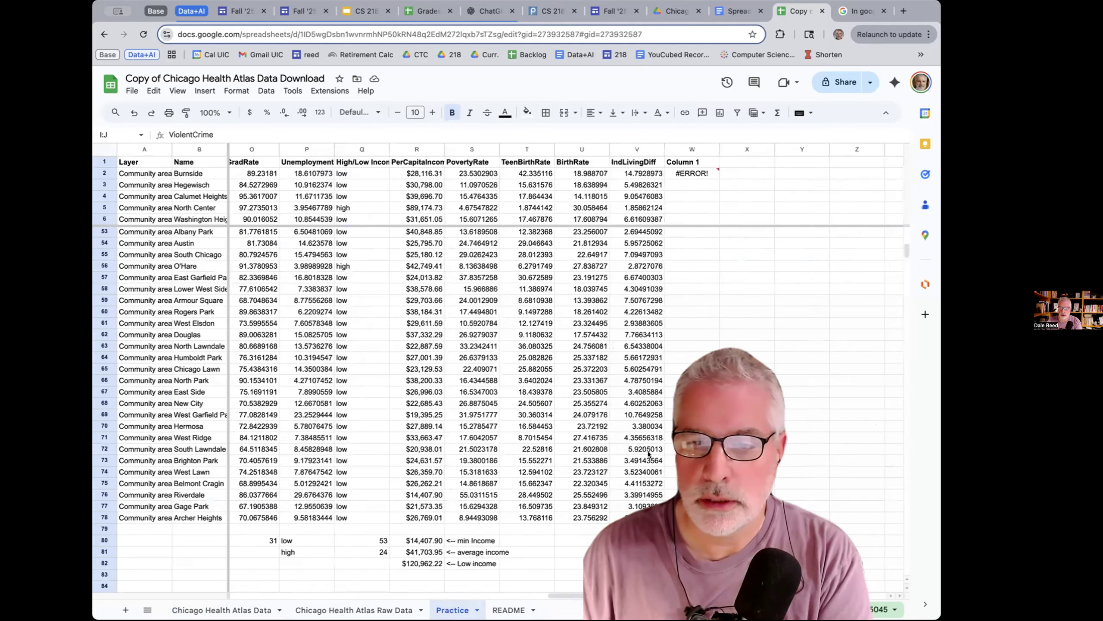
scroll(647, 461, left, 8)
scroll(651, 458, down, 1)
scroll(648, 456, down, 5)
scroll(644, 450, up, 5)
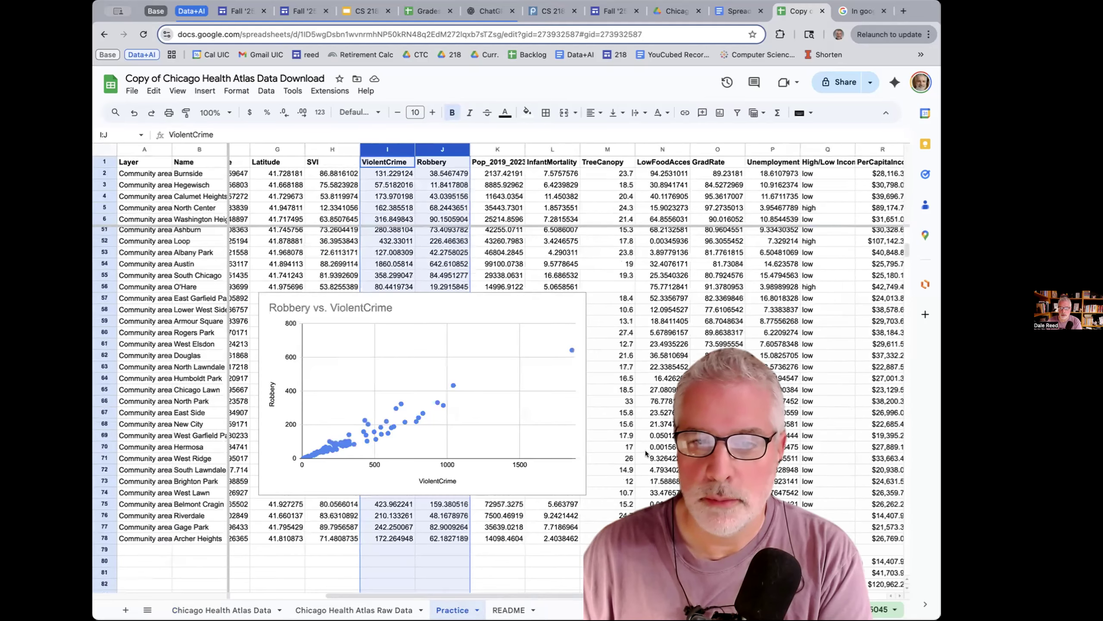
scroll(547, 343, up, 3)
click(540, 330)
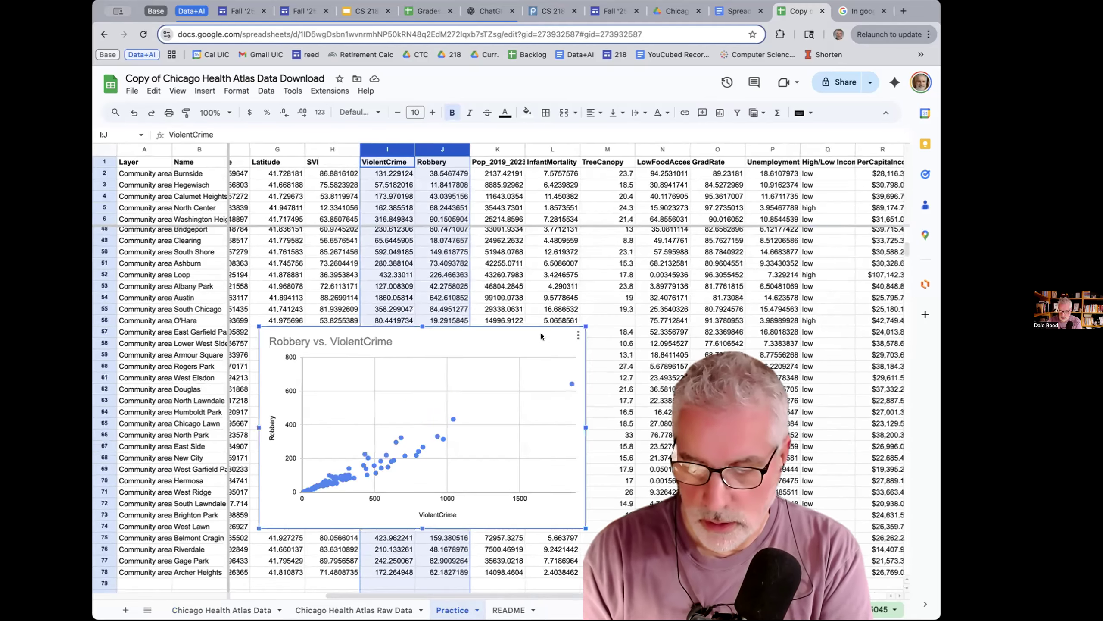
key(Delete)
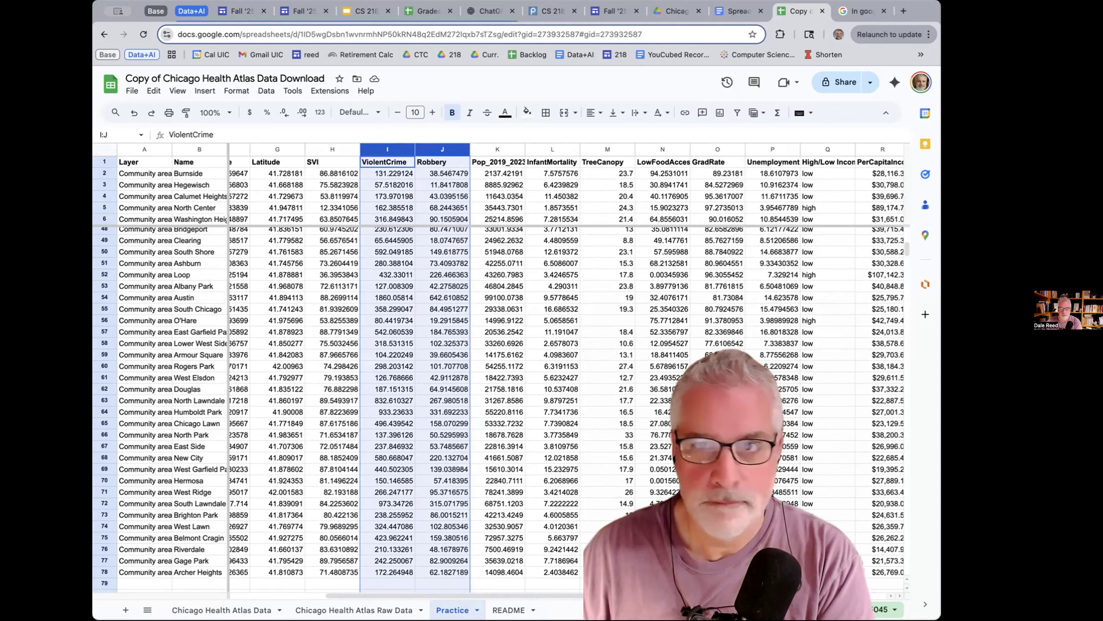
- Switch to the Spreadsheet Tutorial document and highlight the Sorting and VLOOKUP() items under other useful features
click(736, 12)
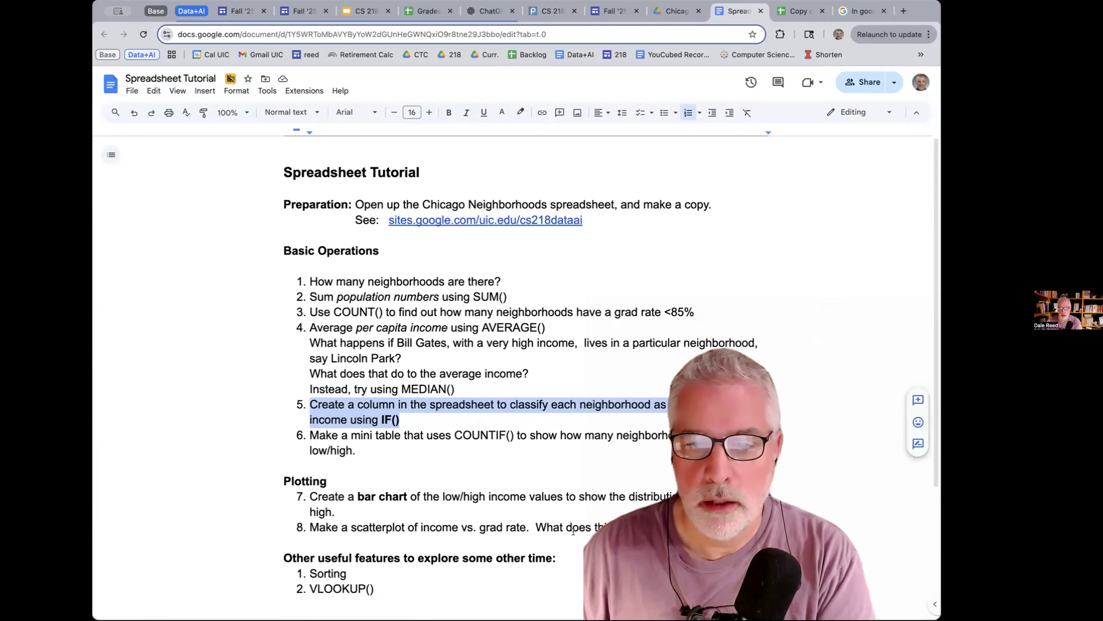
drag(381, 588, 305, 573)
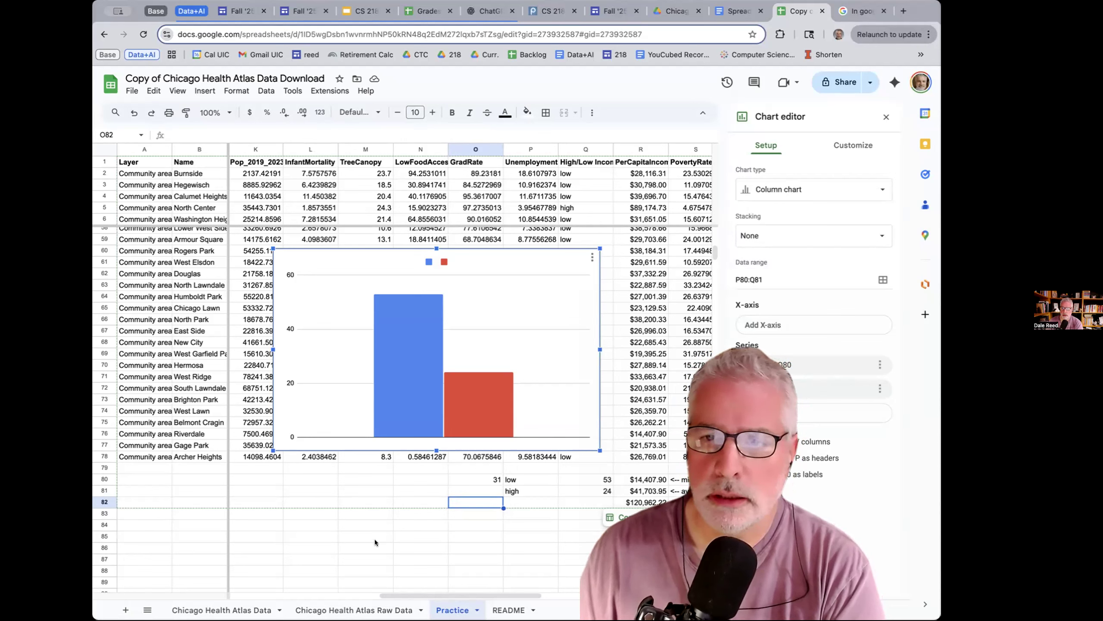
- In the P80:Q81 column chart, switch rows and columns, use row 80 as headers, and switch back so column P supplies the headers
click(547, 272)
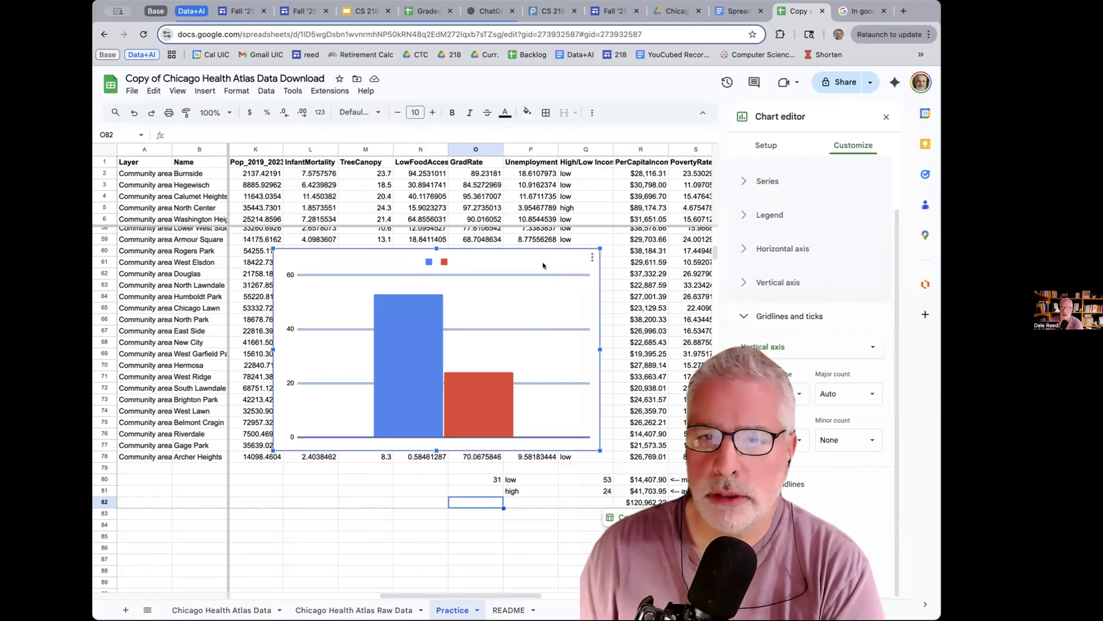
click(765, 148)
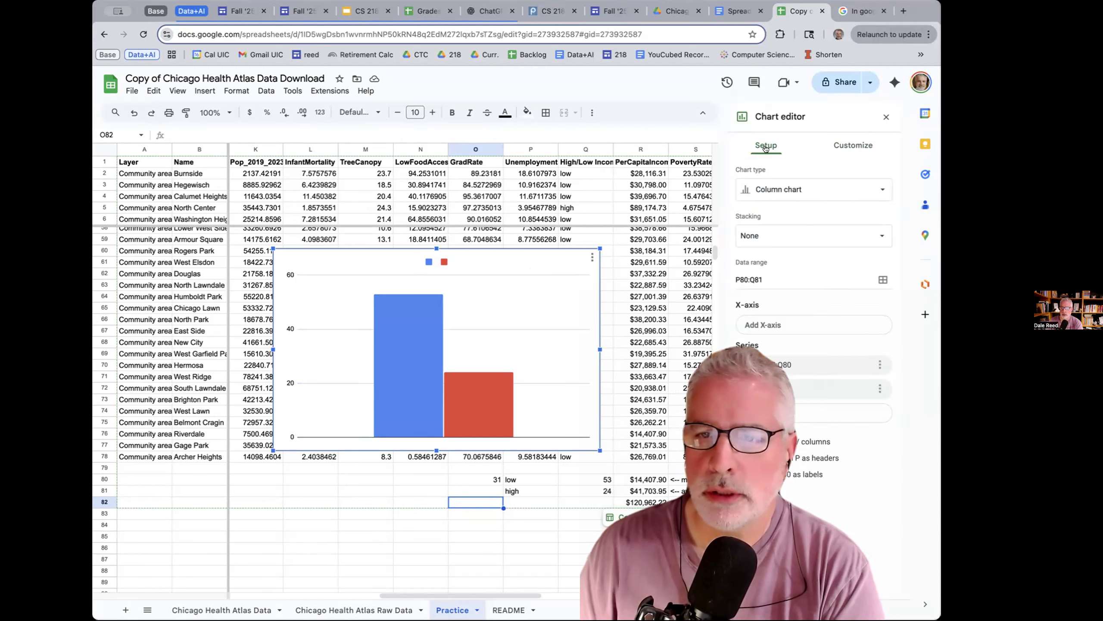
click(738, 440)
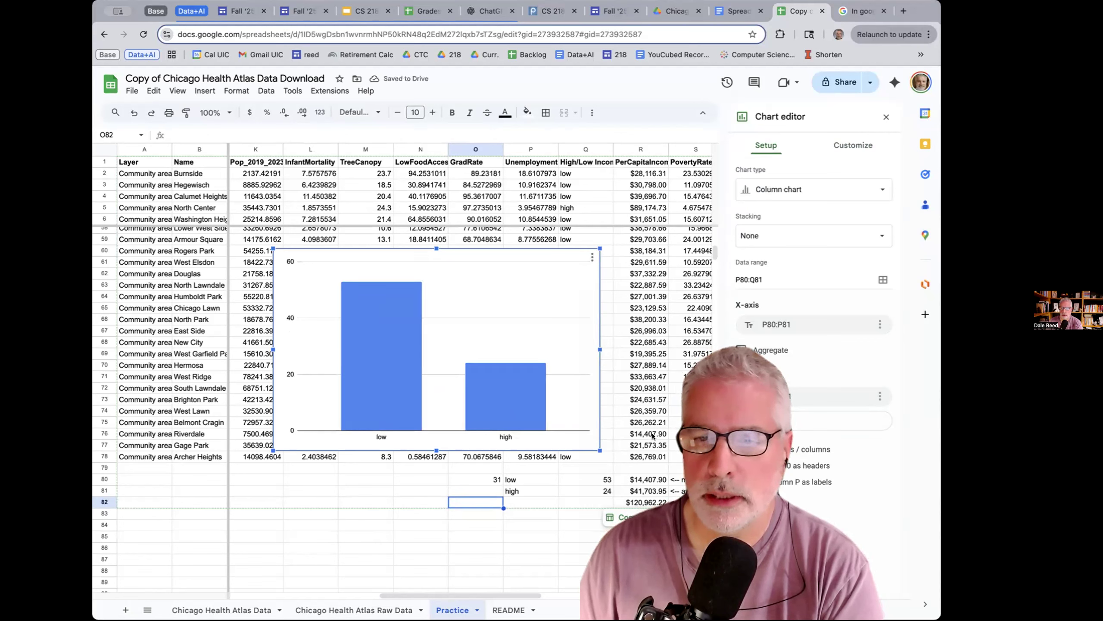
click(739, 465)
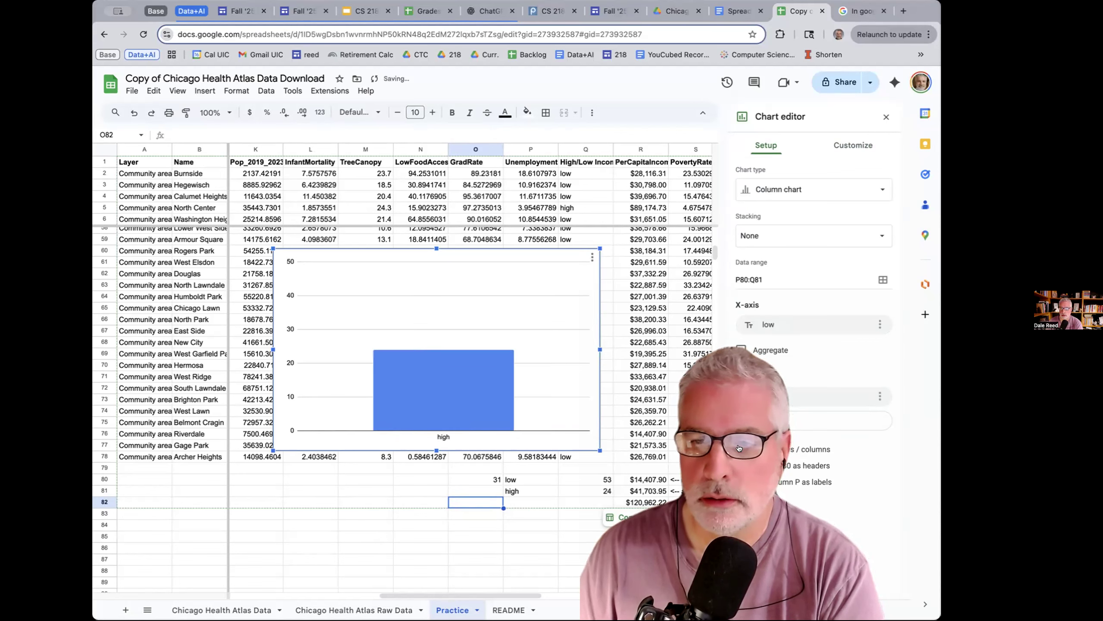
click(739, 448)
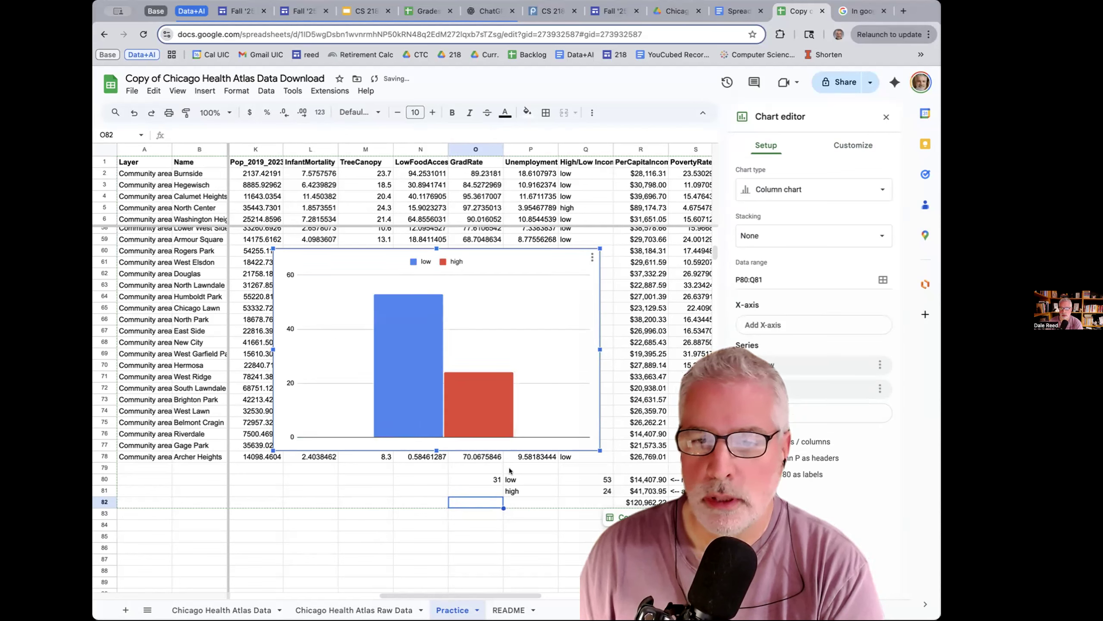